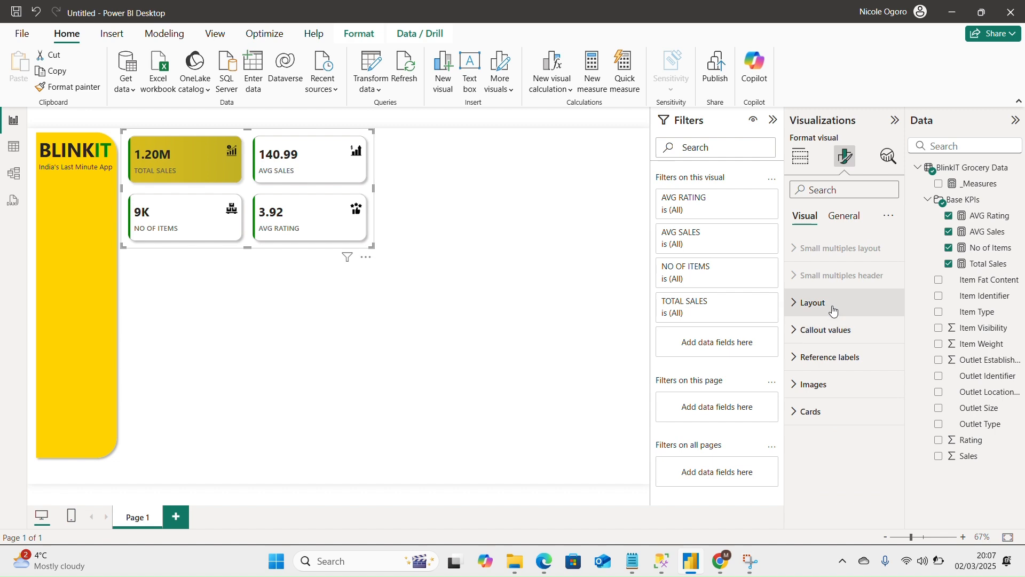
Set the AVG SALES callout value on the KPI cards to 0 decimal places.
click(827, 330)
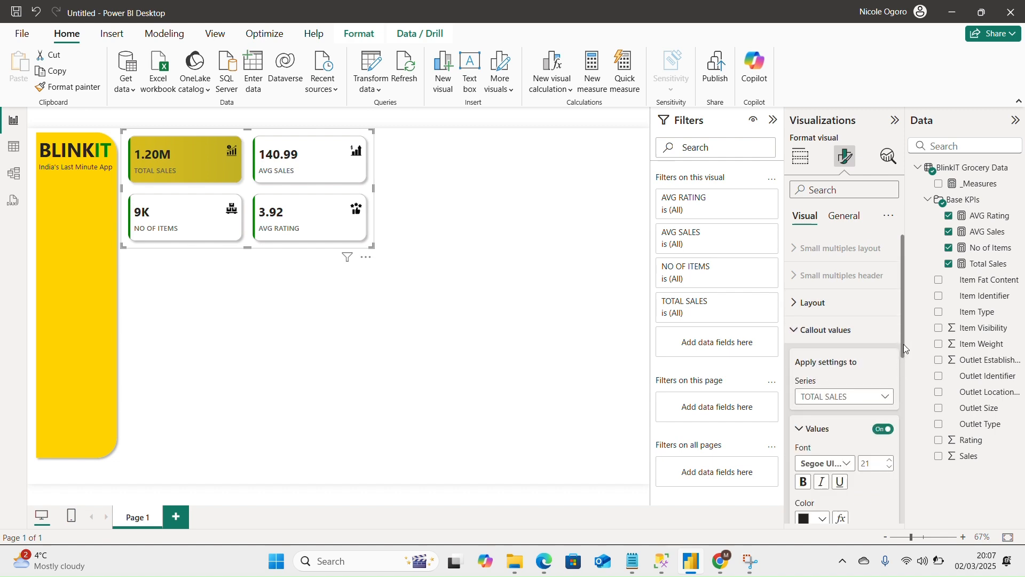
drag(904, 344, 909, 389)
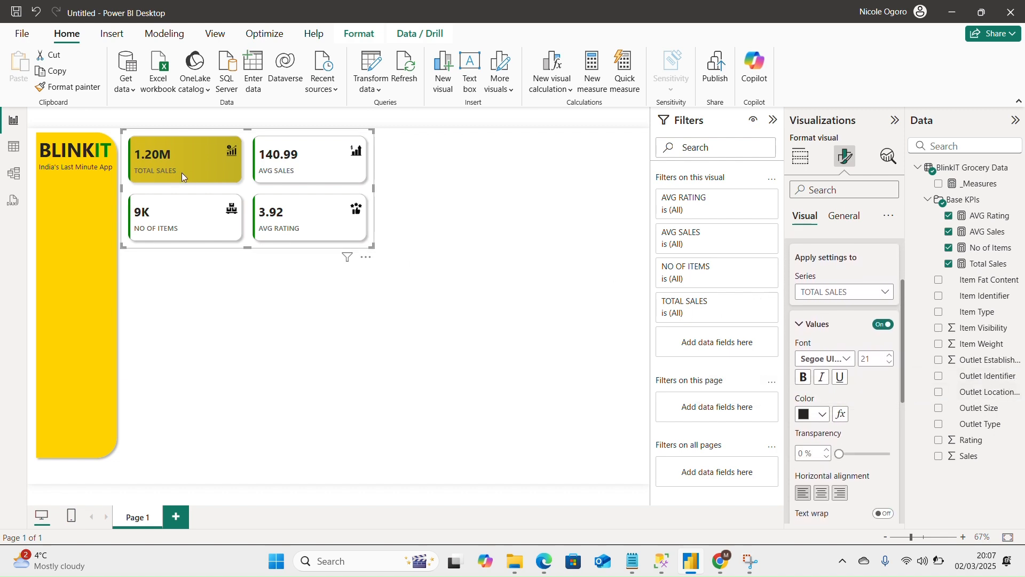
click(849, 292)
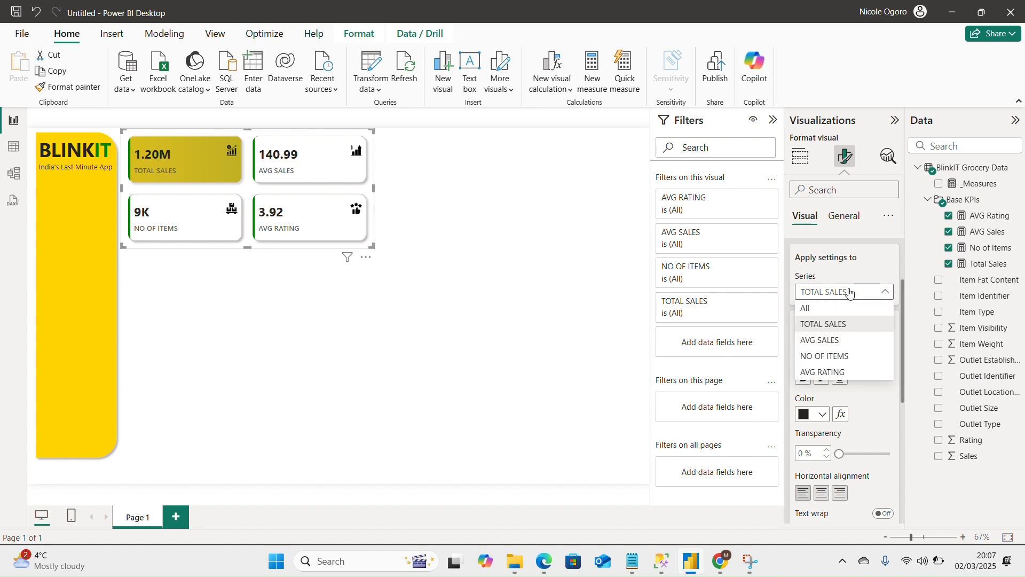
click(845, 343)
scroll(821, 440, down, 3)
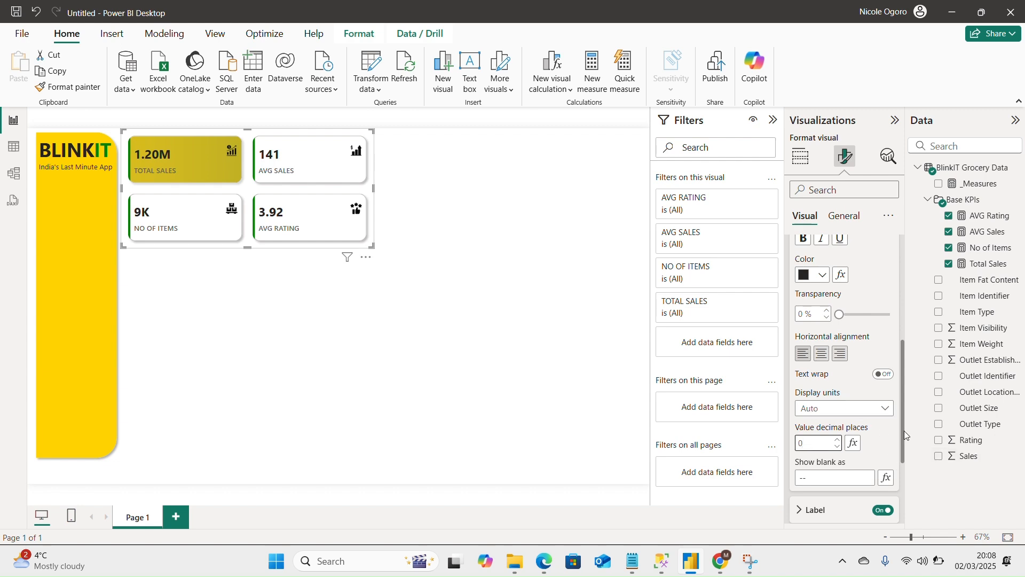
Set the display units of the NO OF ITEMS callout value to None.
scroll(904, 386, up, 3)
click(844, 318)
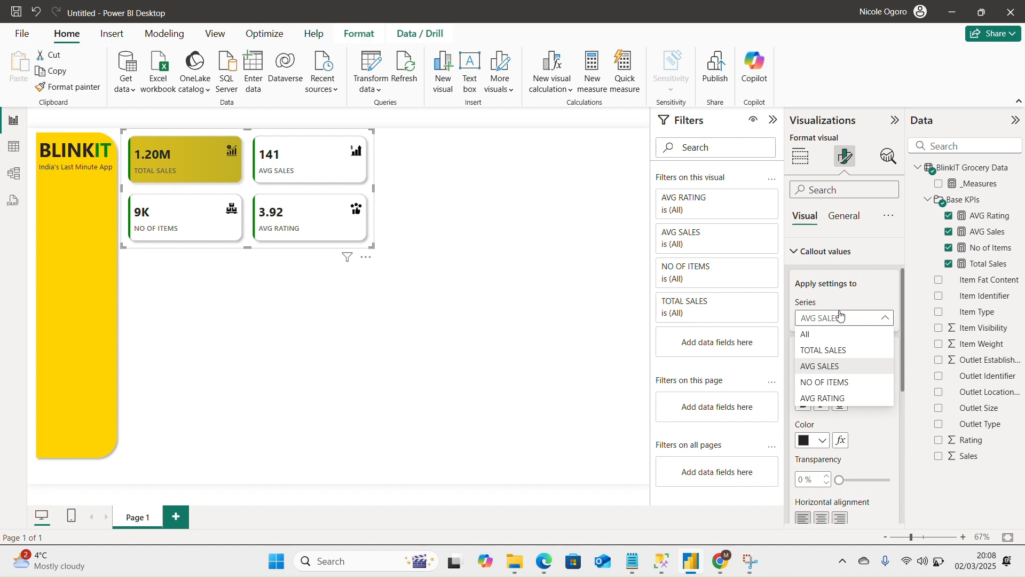
click(835, 383)
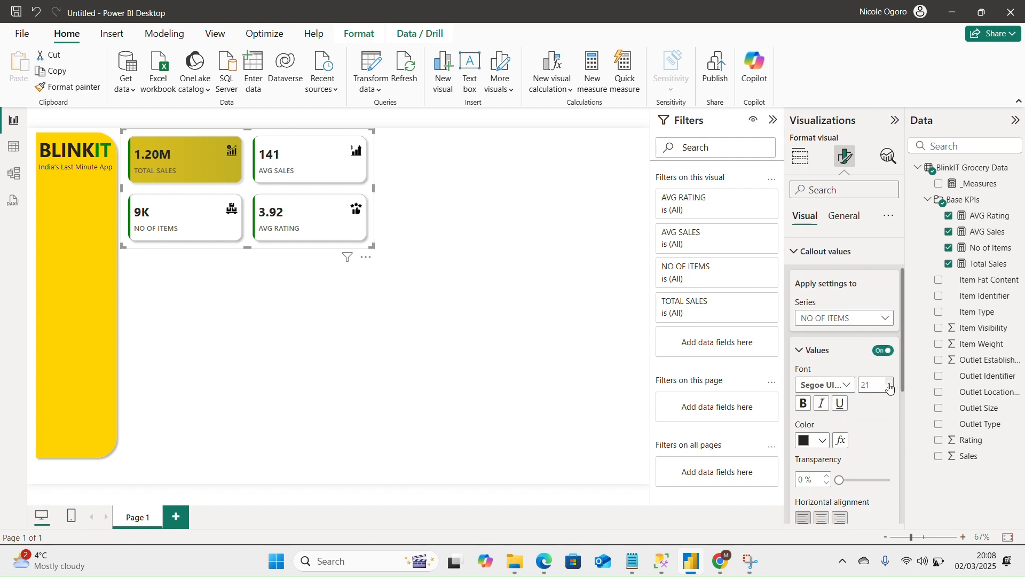
drag(904, 386, 897, 453)
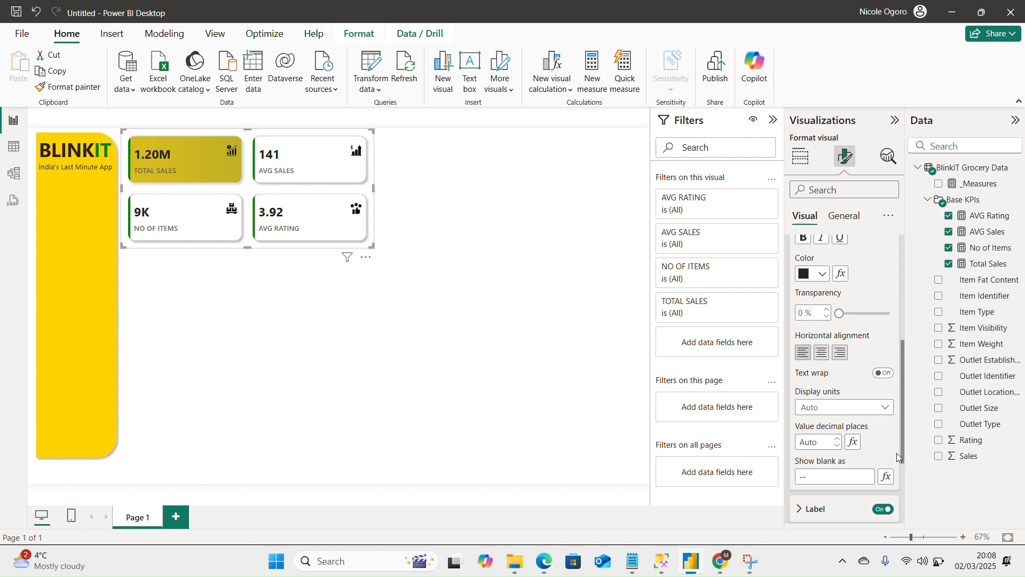
click(819, 442)
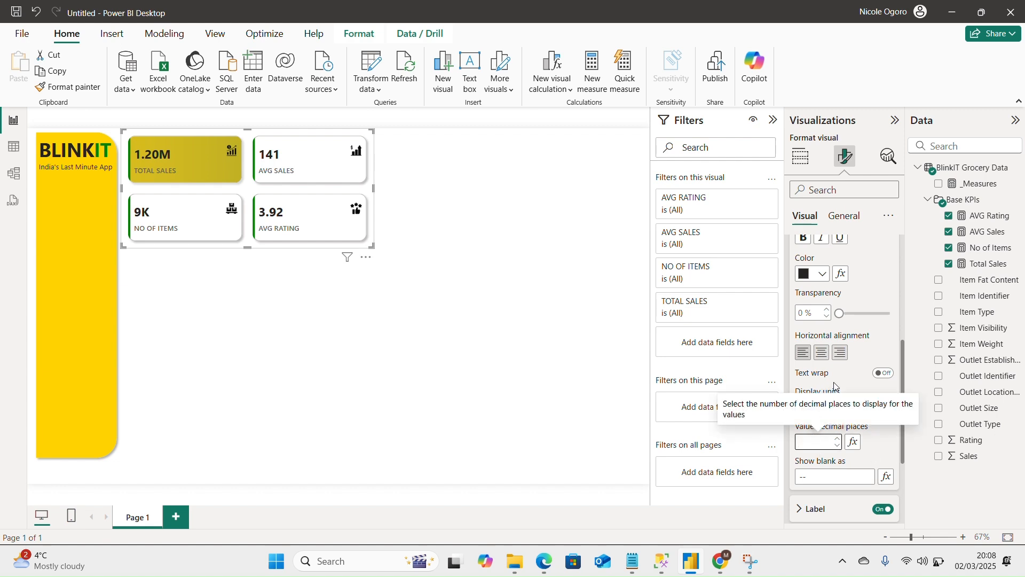
click(827, 412)
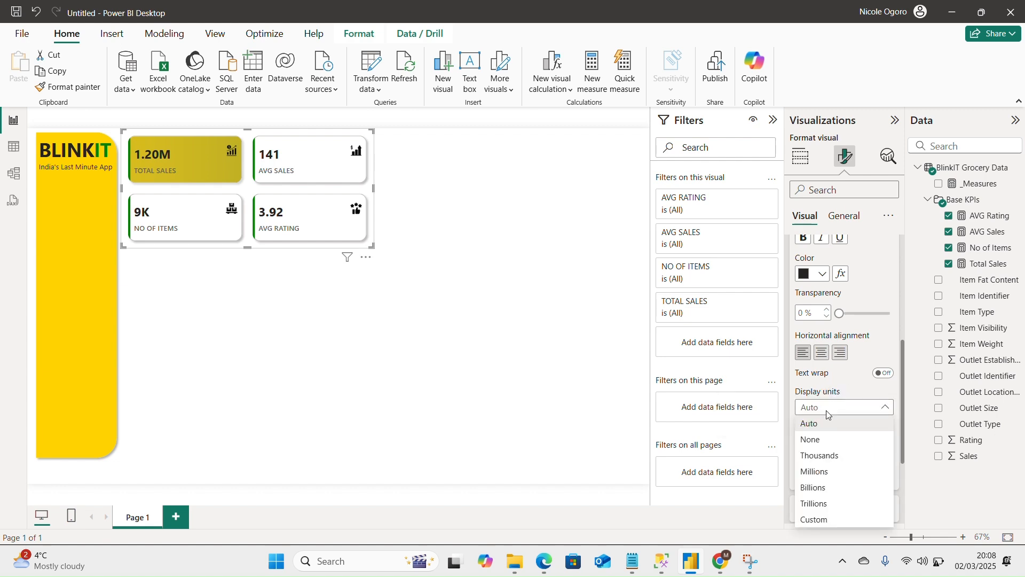
click(818, 441)
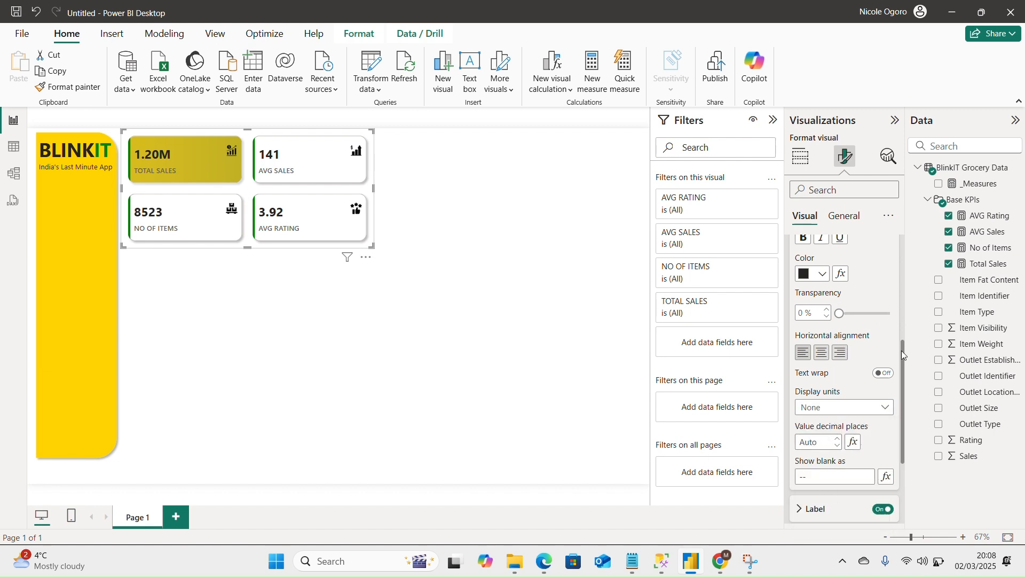
Set the AVG RATING callout value on the KPI cards to 2 decimal places.
scroll(904, 352, up, 3)
click(861, 291)
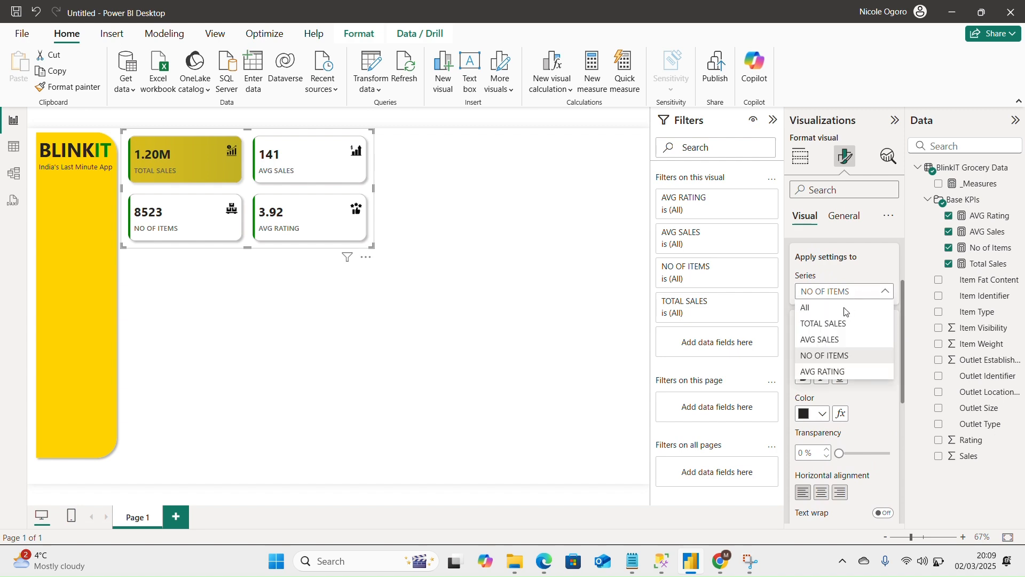
click(832, 356)
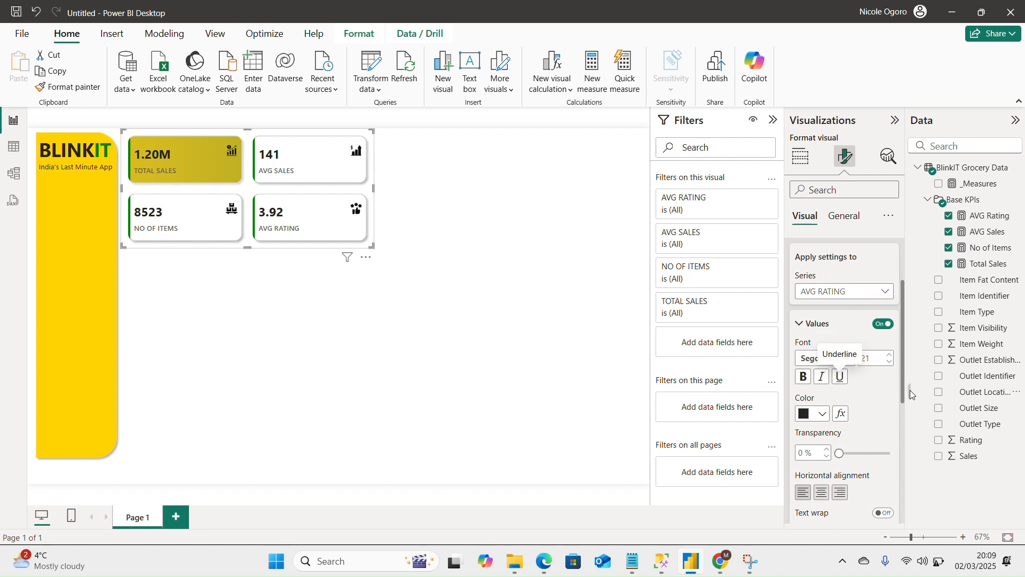
drag(901, 376, 899, 444)
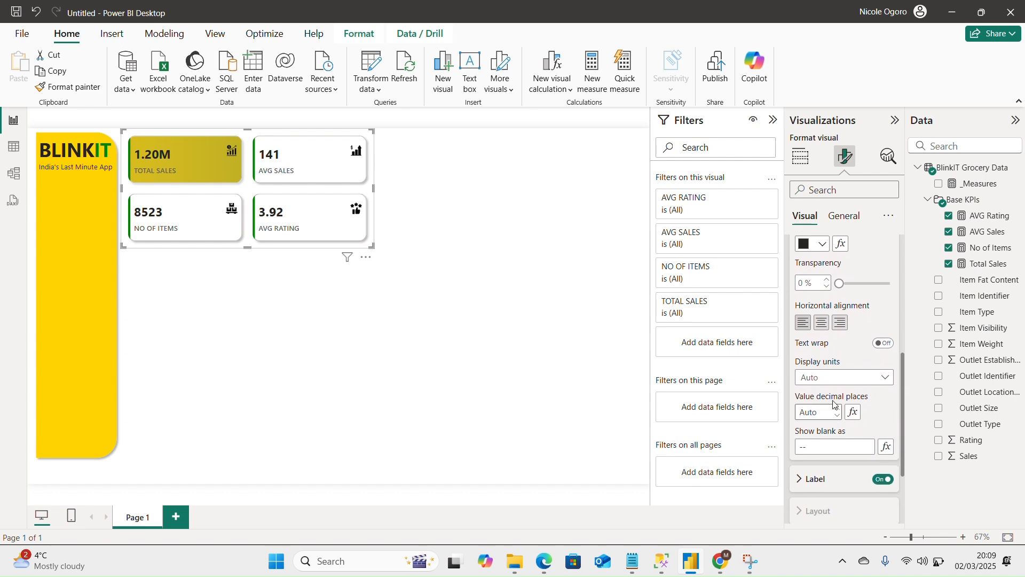
click(816, 381)
click(816, 381)
click(821, 412)
text(2)
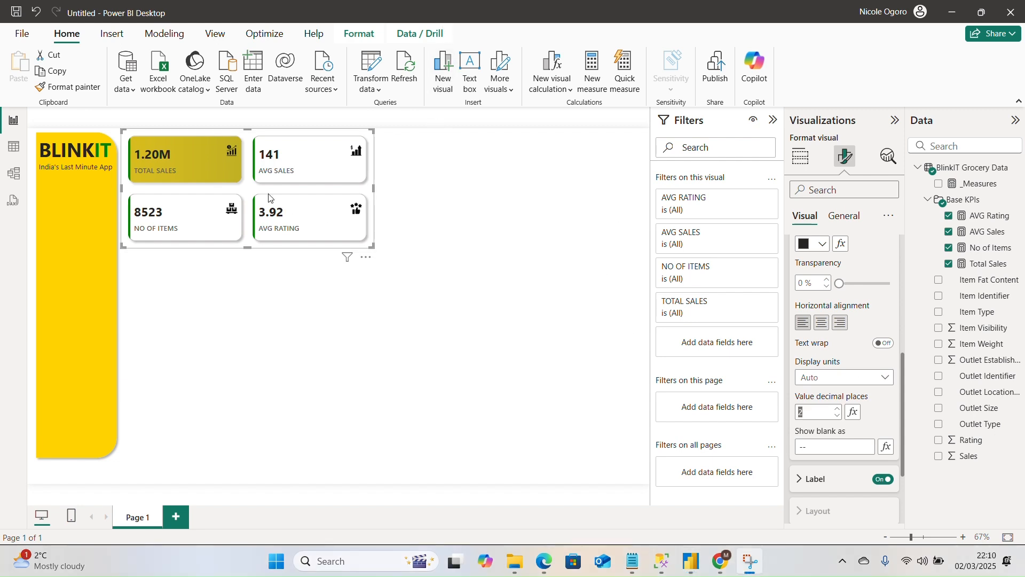
click(263, 193)
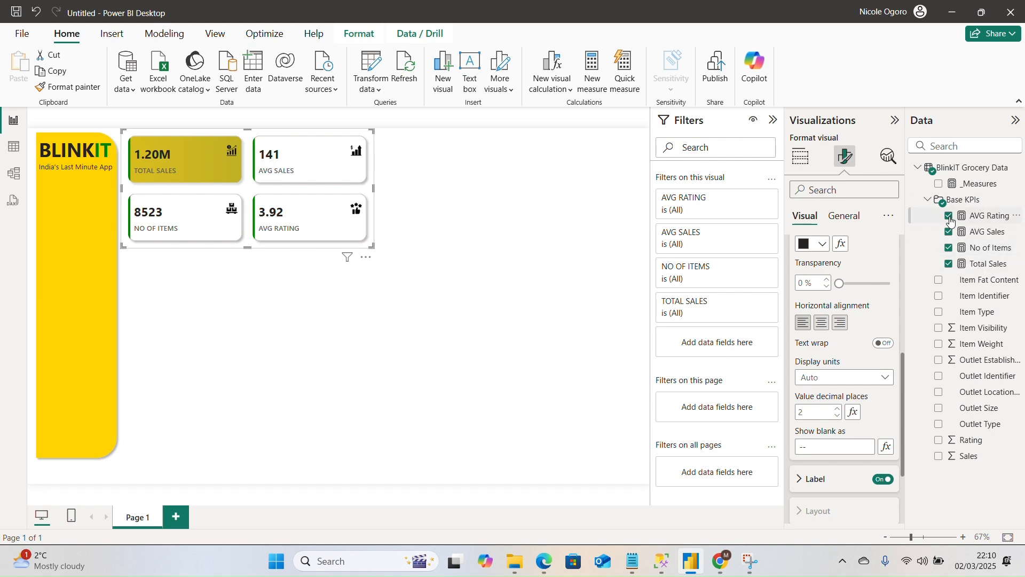
Format the Total Sales measure as dollar currency with 2 decimal places.
click(992, 267)
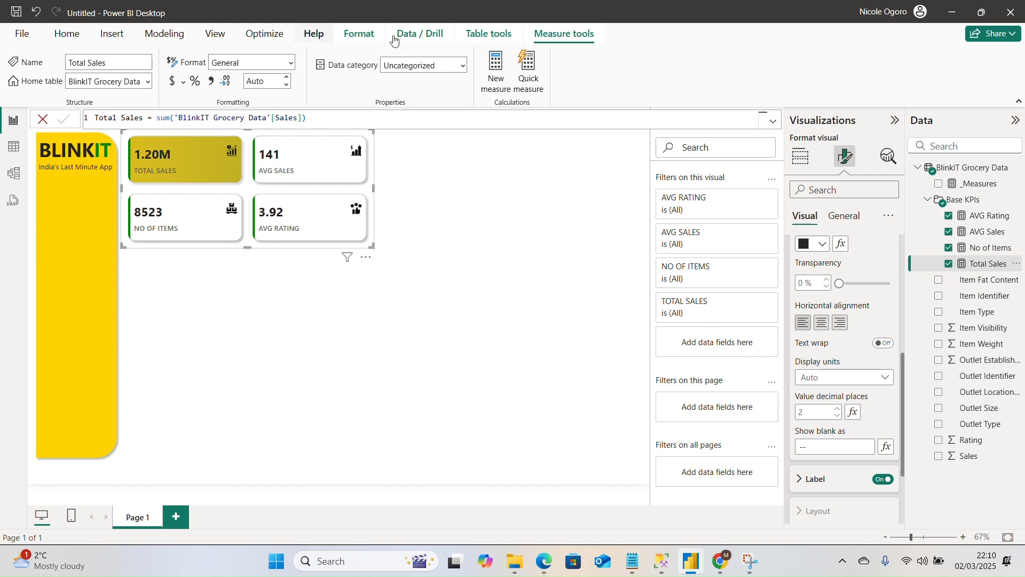
click(172, 84)
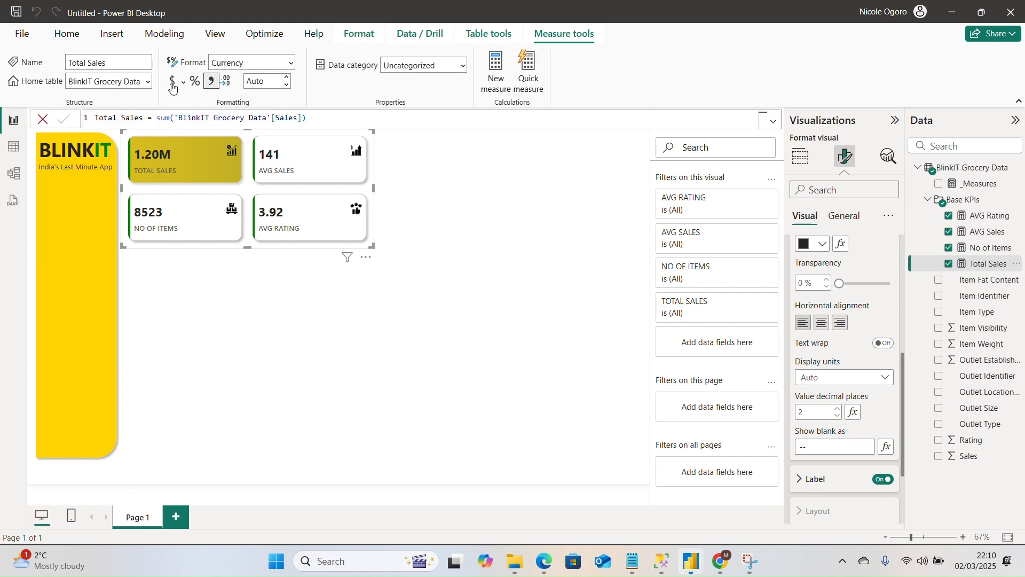
click(263, 81)
text(2)
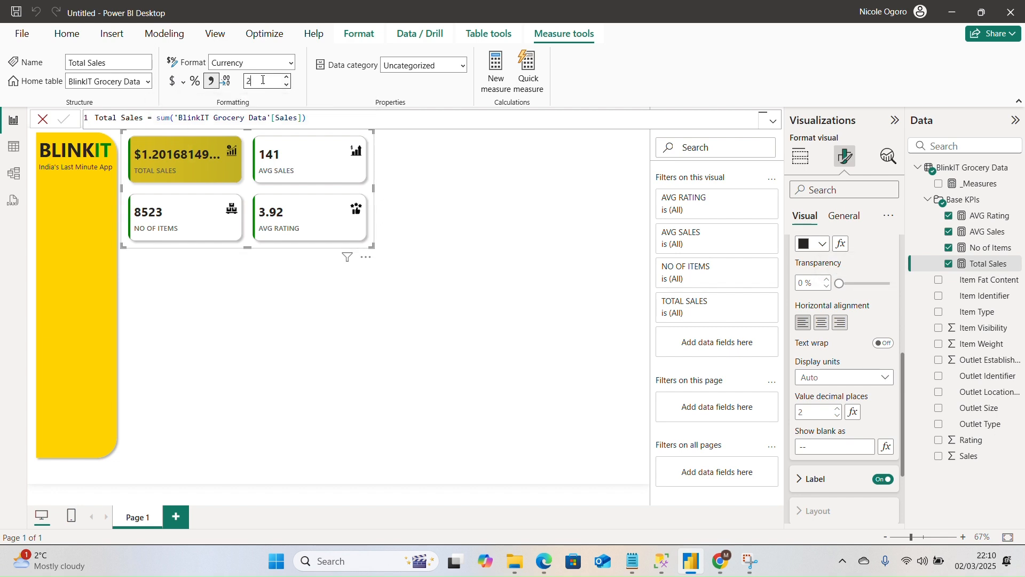
key(Return)
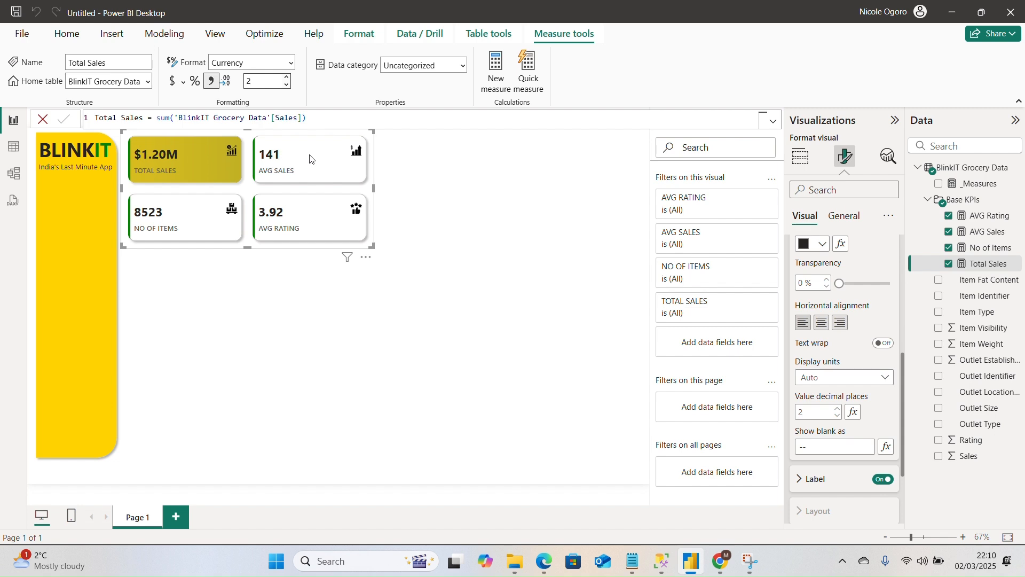
Format the AVG Sales measure as dollar currency with 0 decimal places.
click(985, 233)
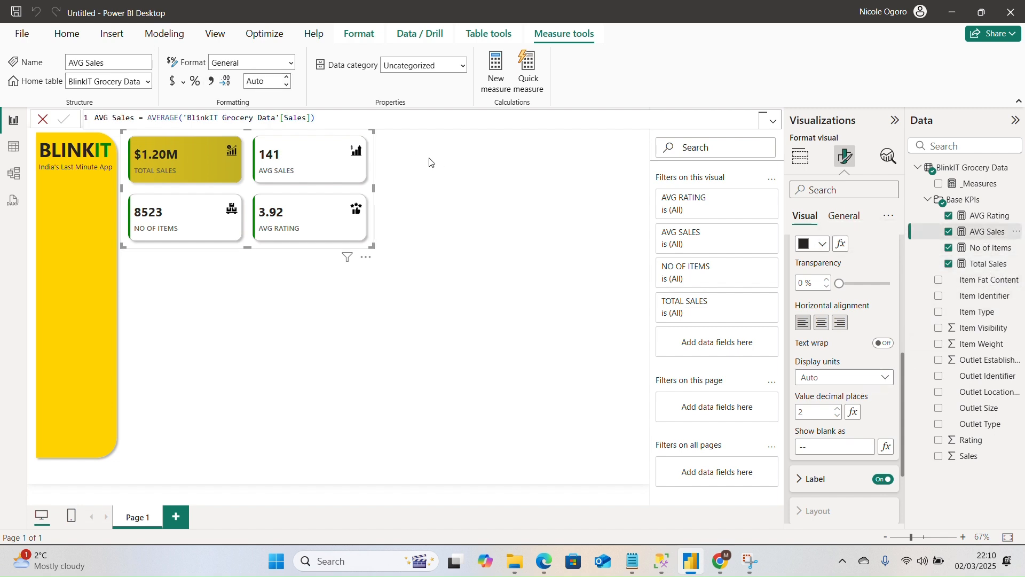
click(171, 85)
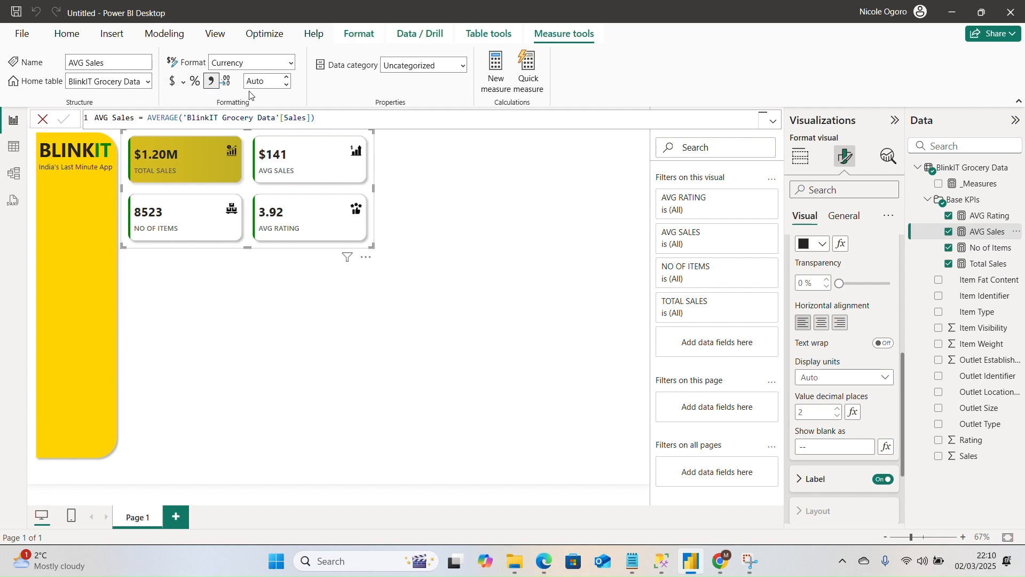
click(269, 83)
text(0)
click(430, 174)
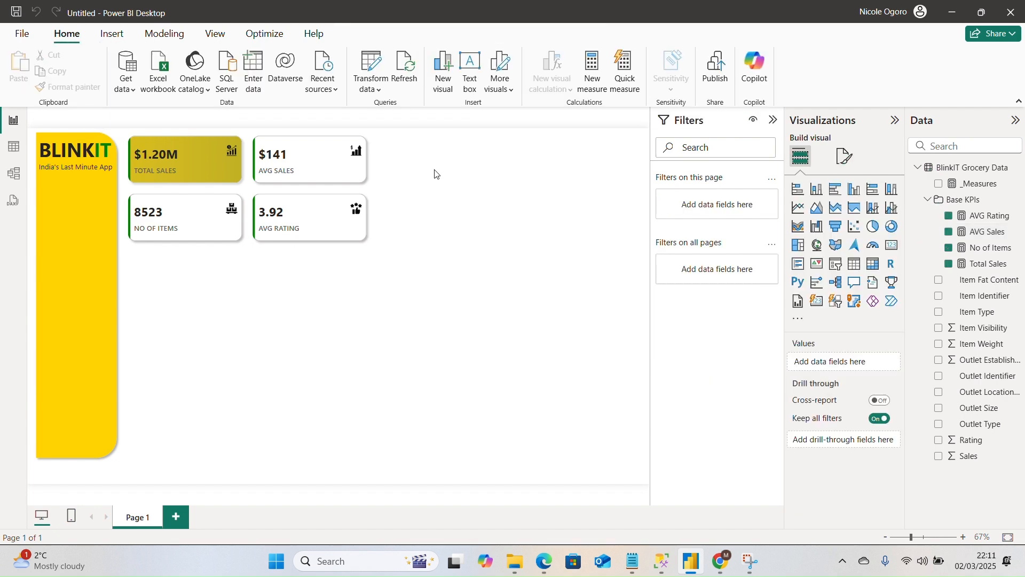
click(210, 161)
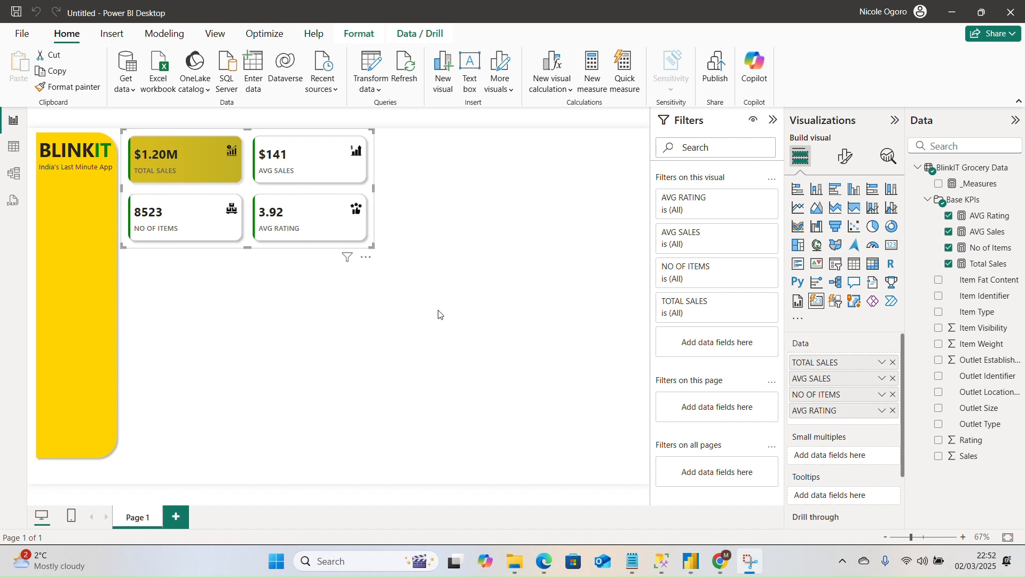
click(439, 314)
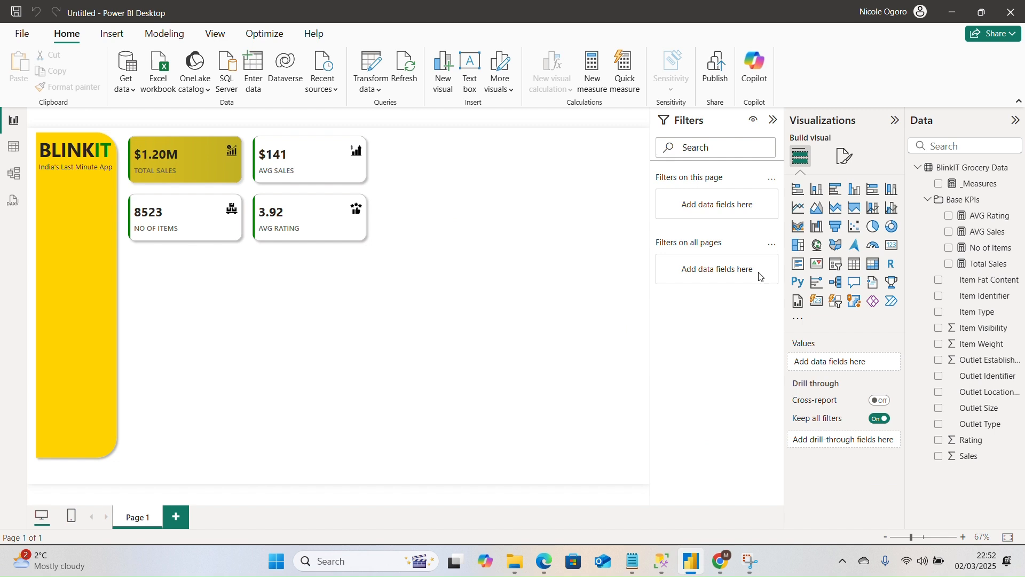
Insert a rounded rectangle shape on the report page and set its rounded corners to 3%.
click(112, 34)
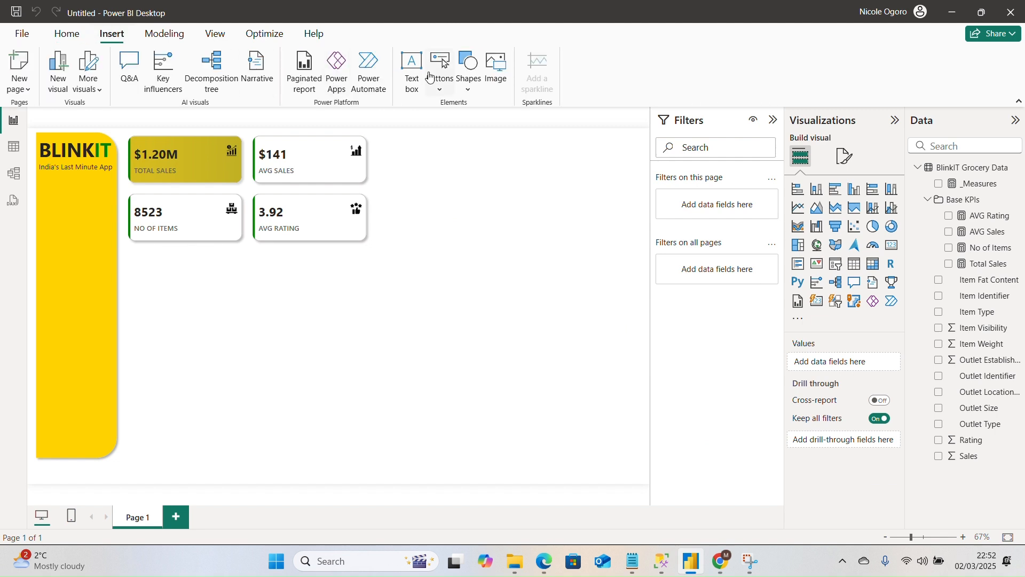
click(467, 90)
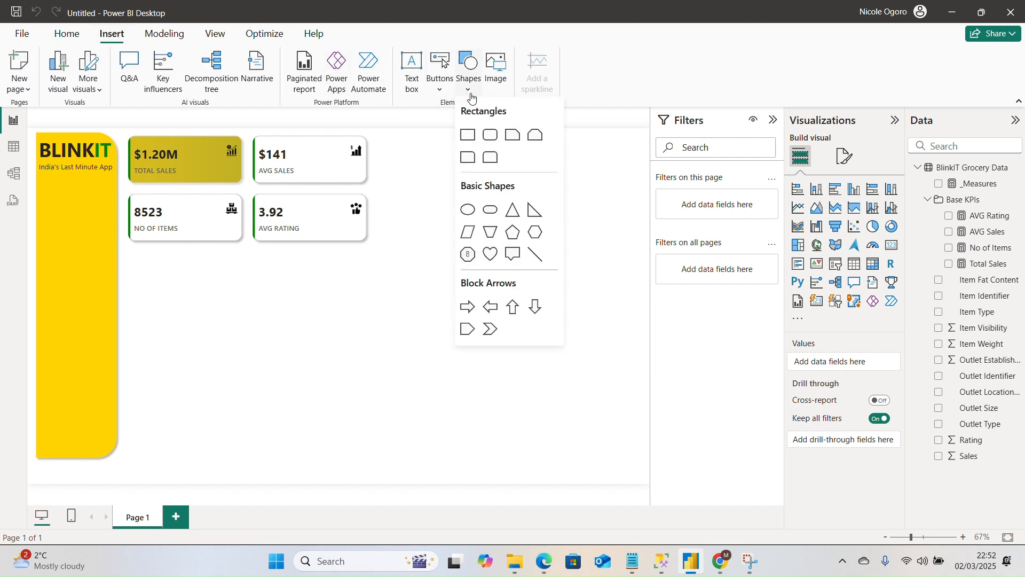
click(487, 142)
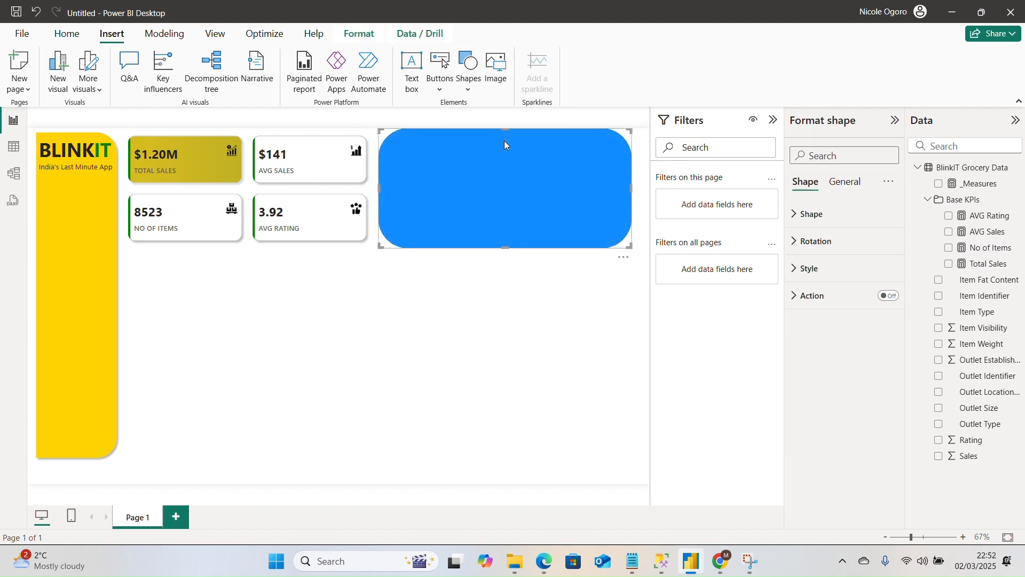
click(822, 214)
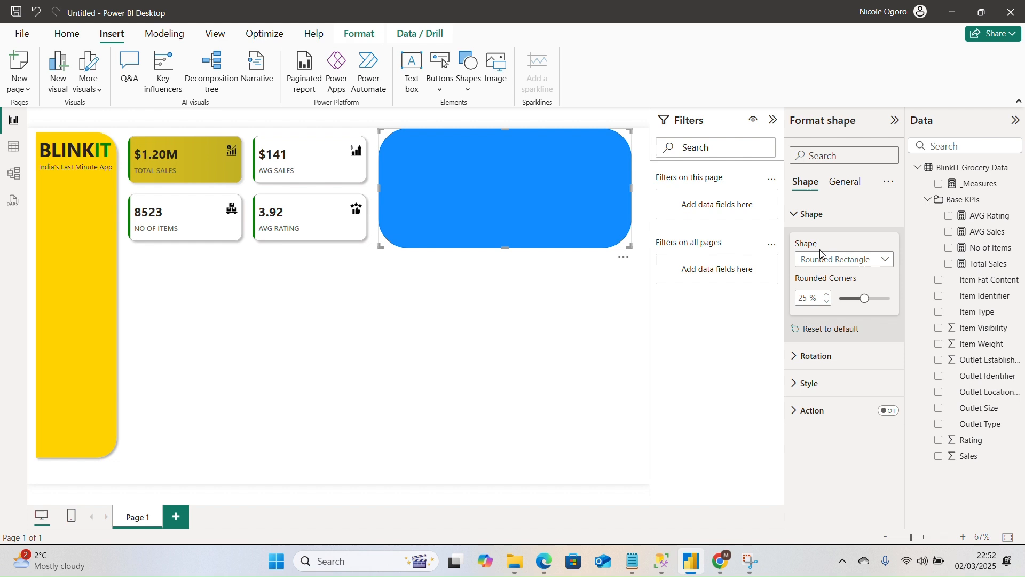
click(814, 300)
text(3)
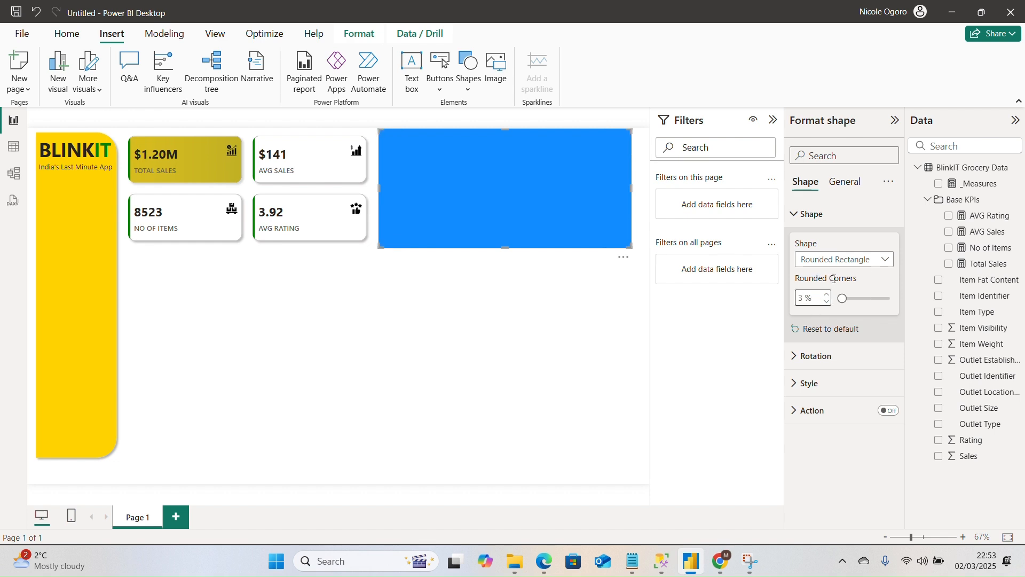
click(828, 219)
Set the rounded rectangle's height to 500 and width to 554, and move it directly beneath the KPI cards.
click(844, 183)
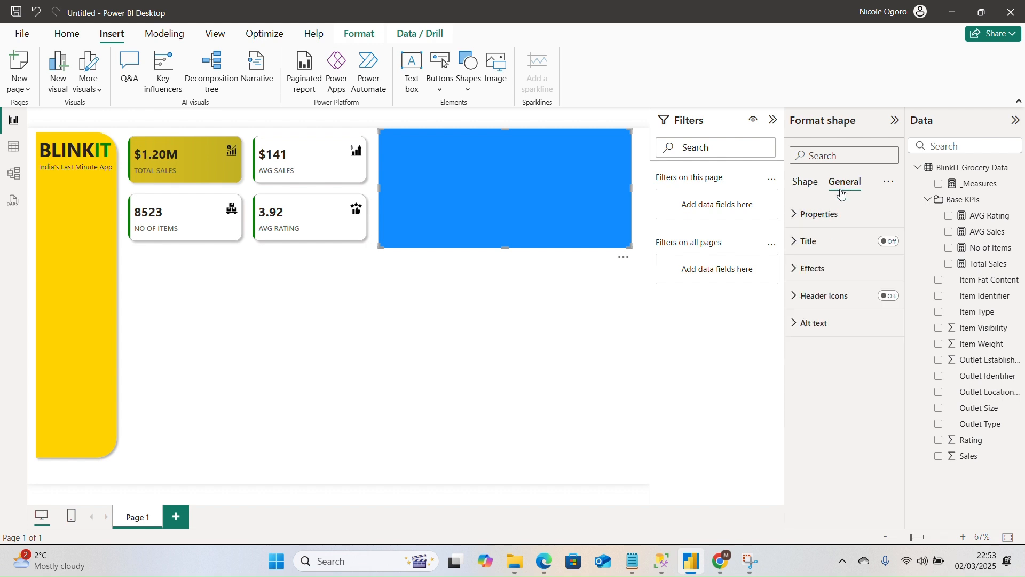
click(829, 216)
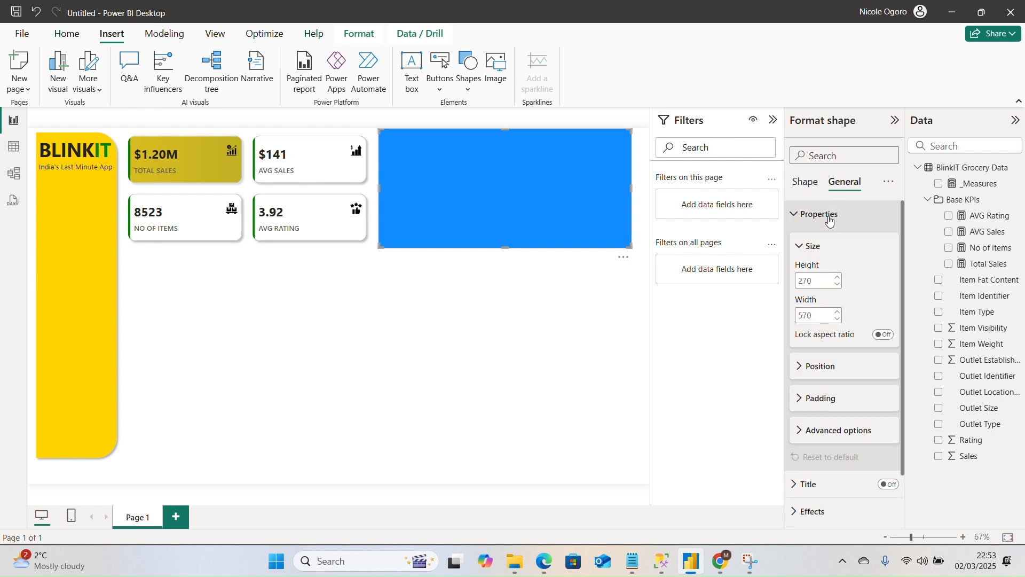
double_click(818, 280)
text(500)
key(Return)
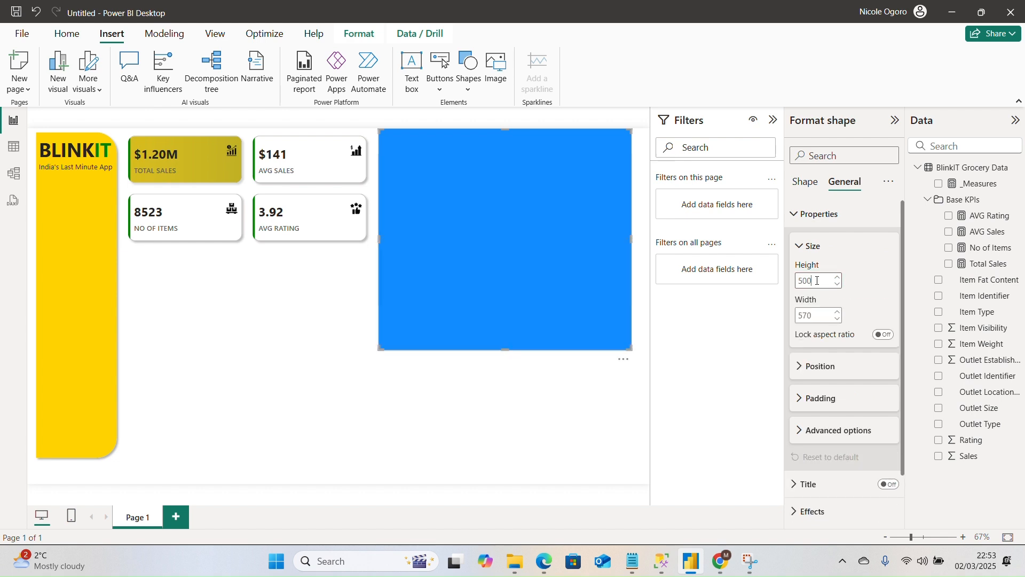
double_click(820, 316)
text(554)
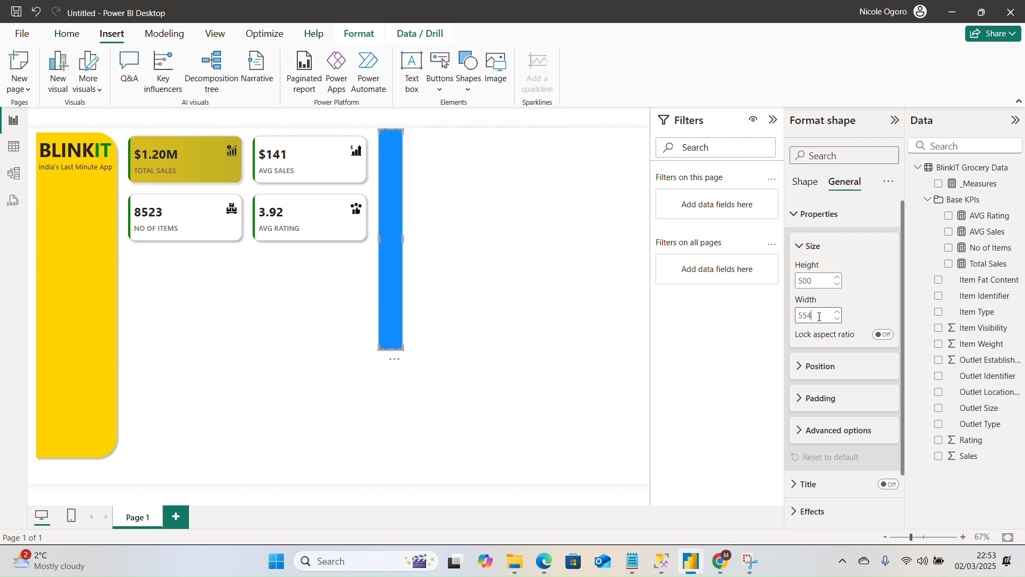
key(Return)
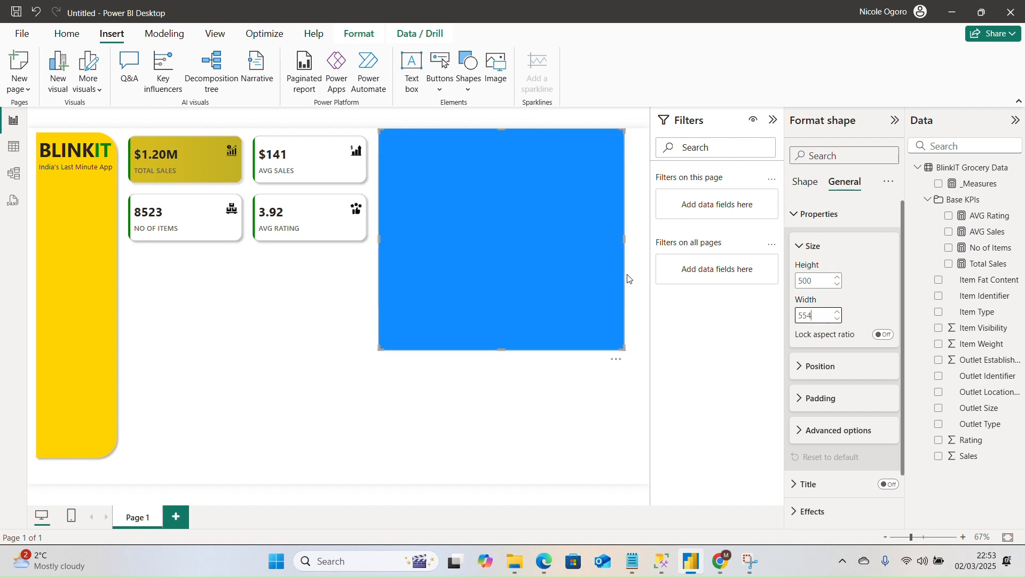
drag(567, 251, 316, 373)
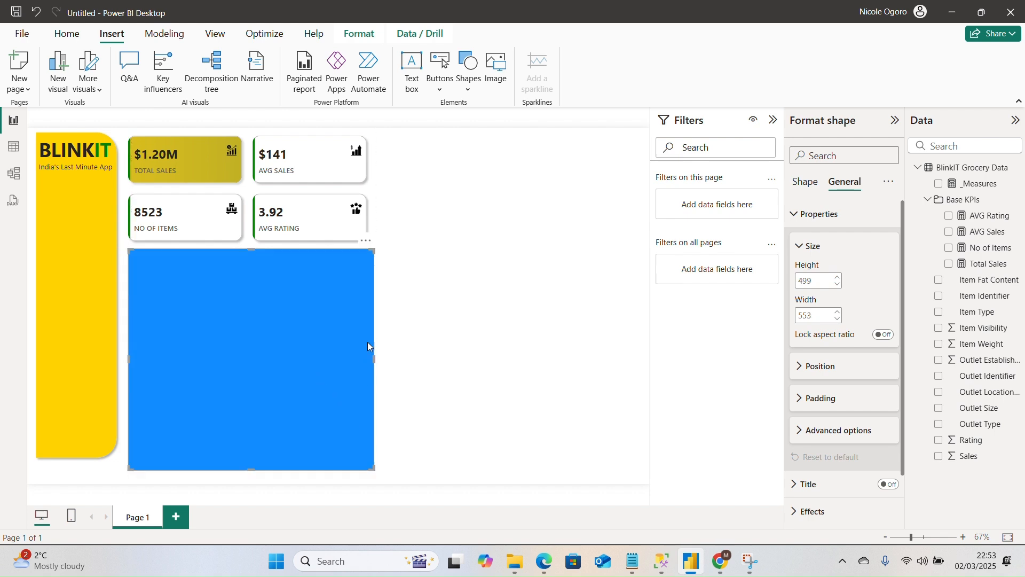
click(363, 190)
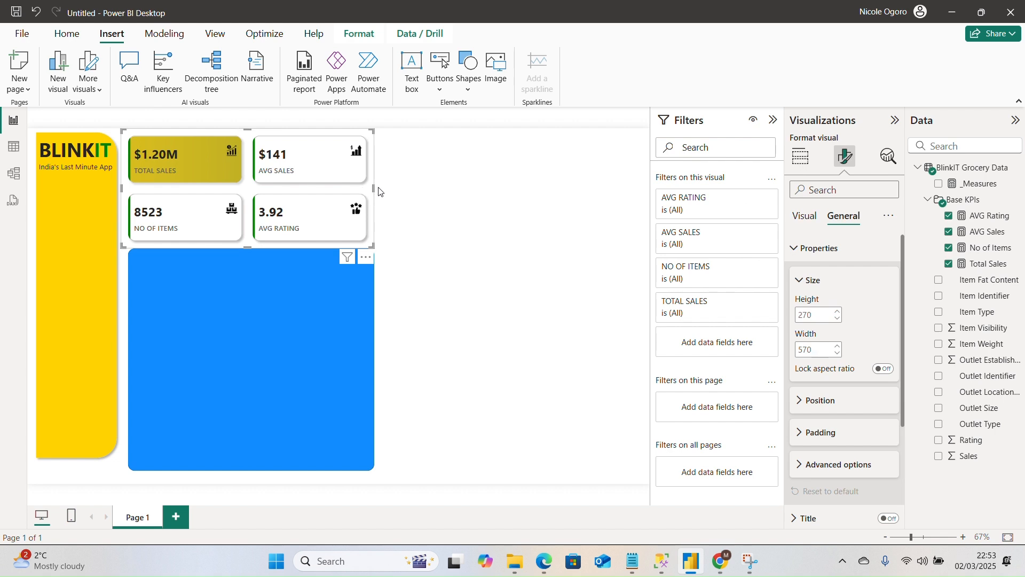
Set the fill color of the blue rounded rectangle beneath the KPI cards to white.
click(354, 328)
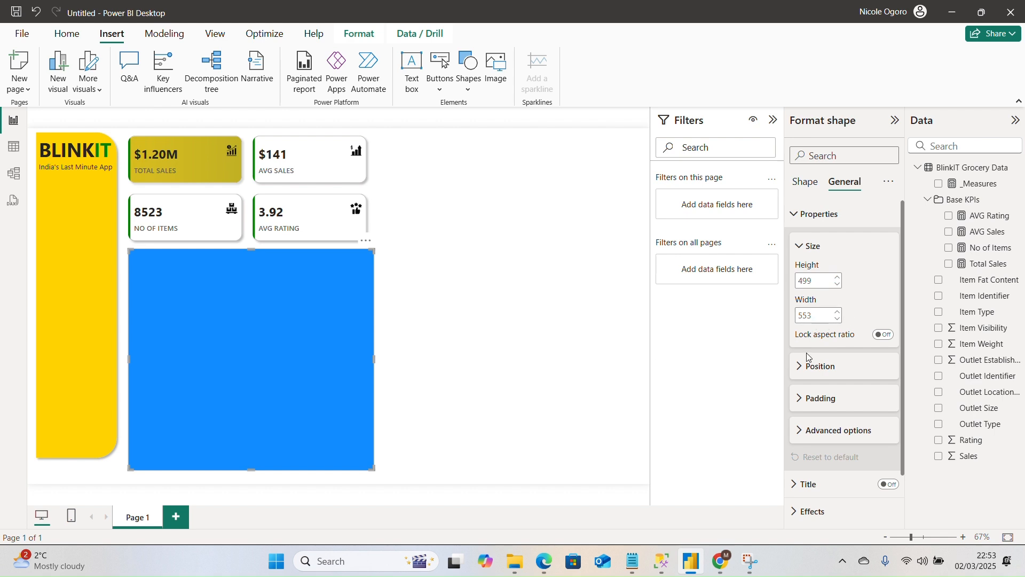
click(802, 246)
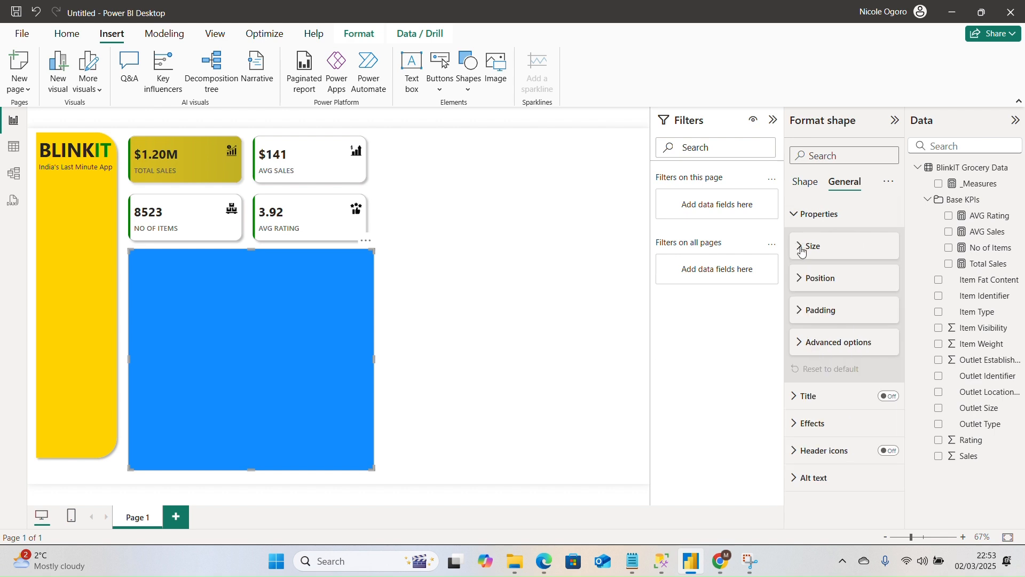
click(796, 425)
drag(905, 345, 903, 470)
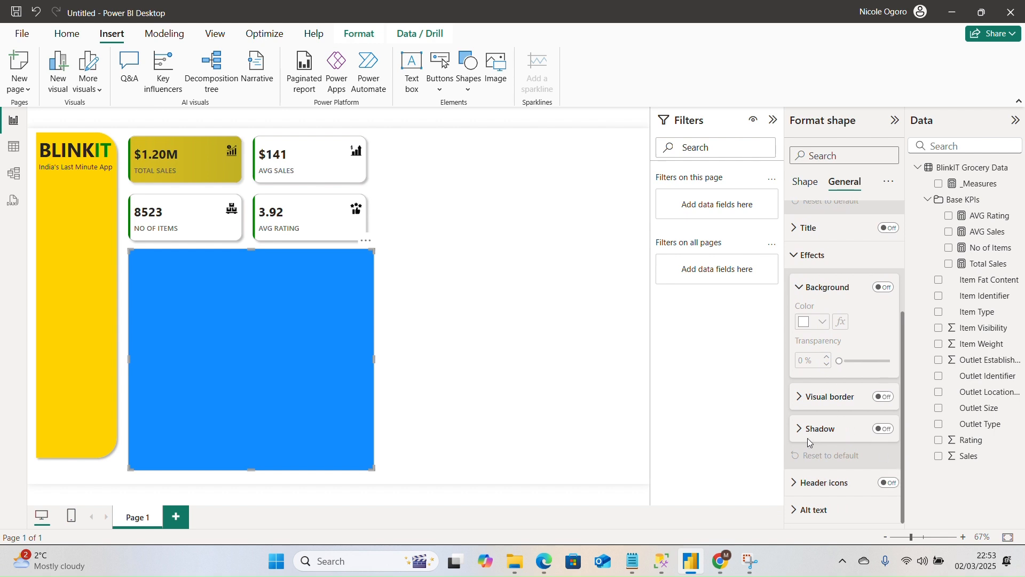
click(807, 181)
click(815, 219)
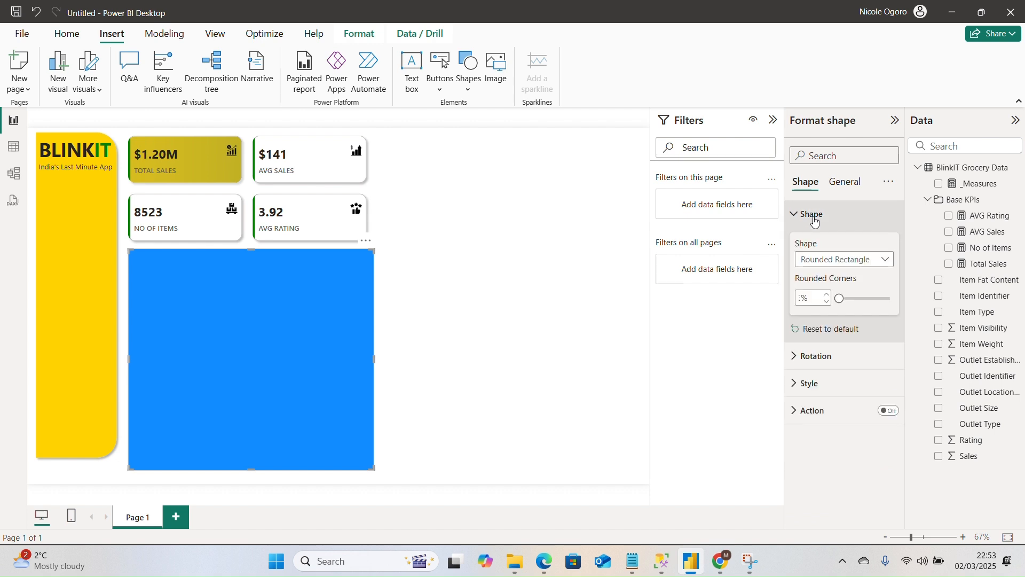
click(815, 215)
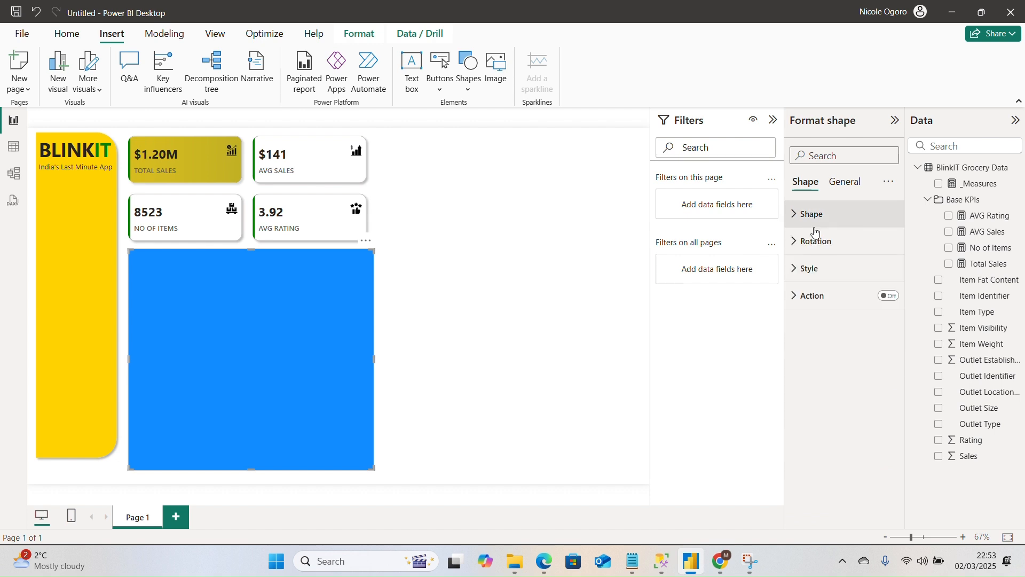
click(817, 270)
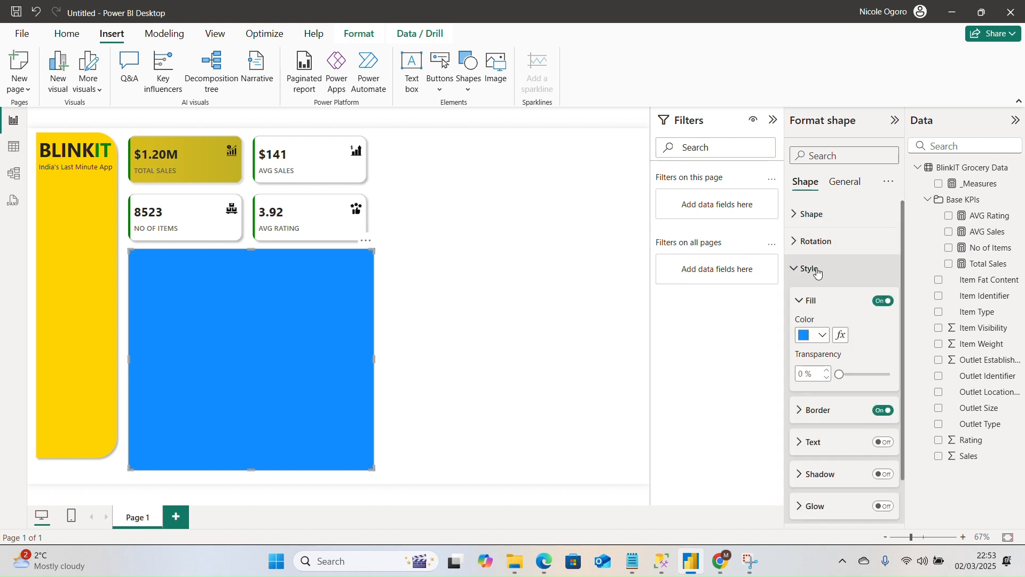
click(808, 335)
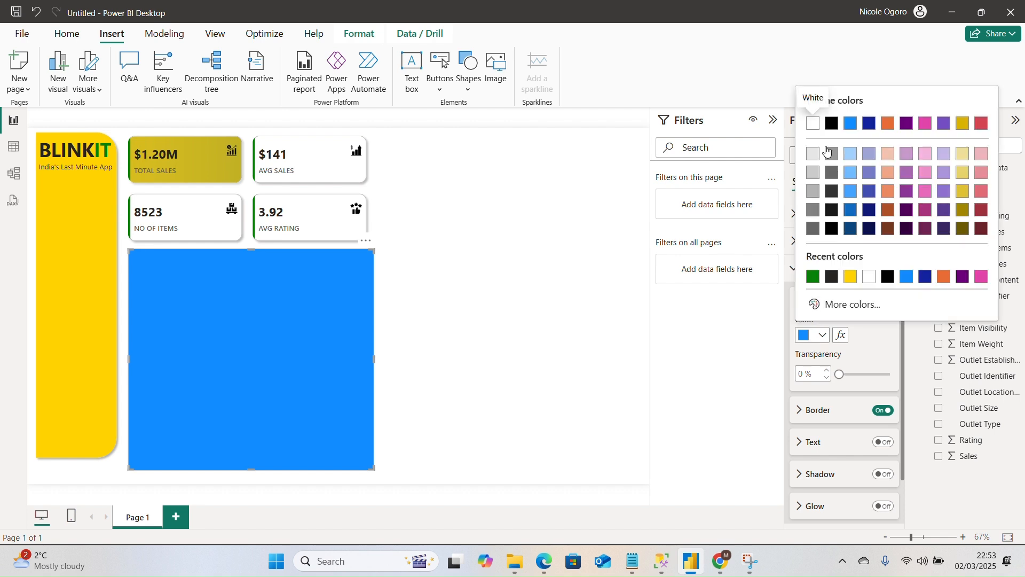
click(814, 123)
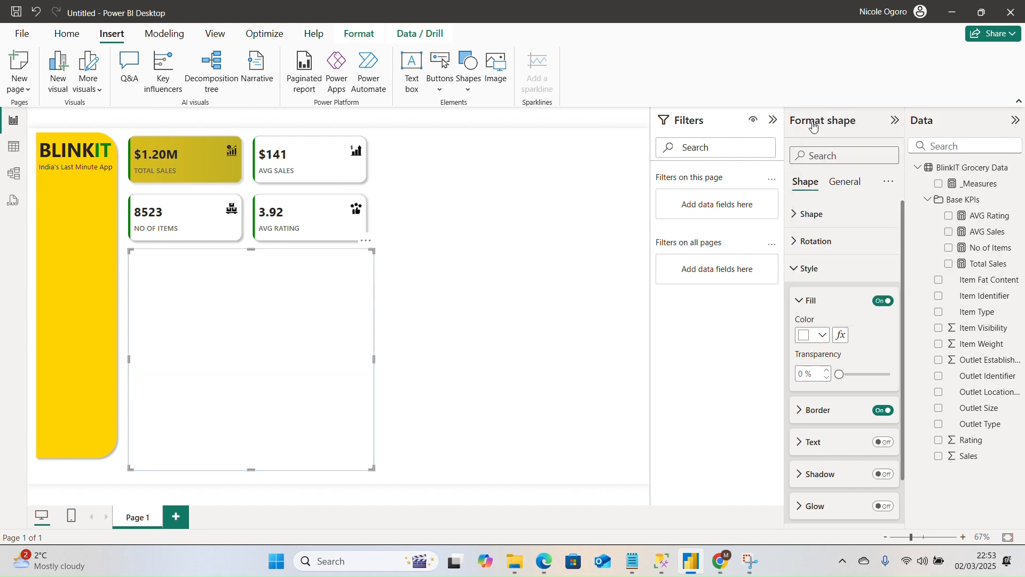
Set the rounded rectangle's fill transparency to 40%.
double_click(807, 374)
text(40)
click(313, 353)
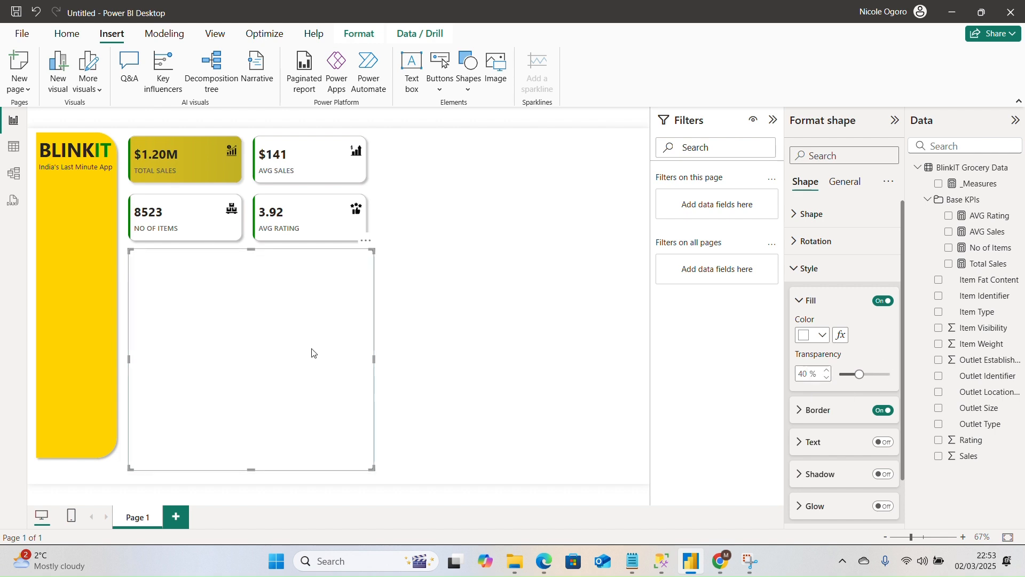
click(409, 334)
click(339, 341)
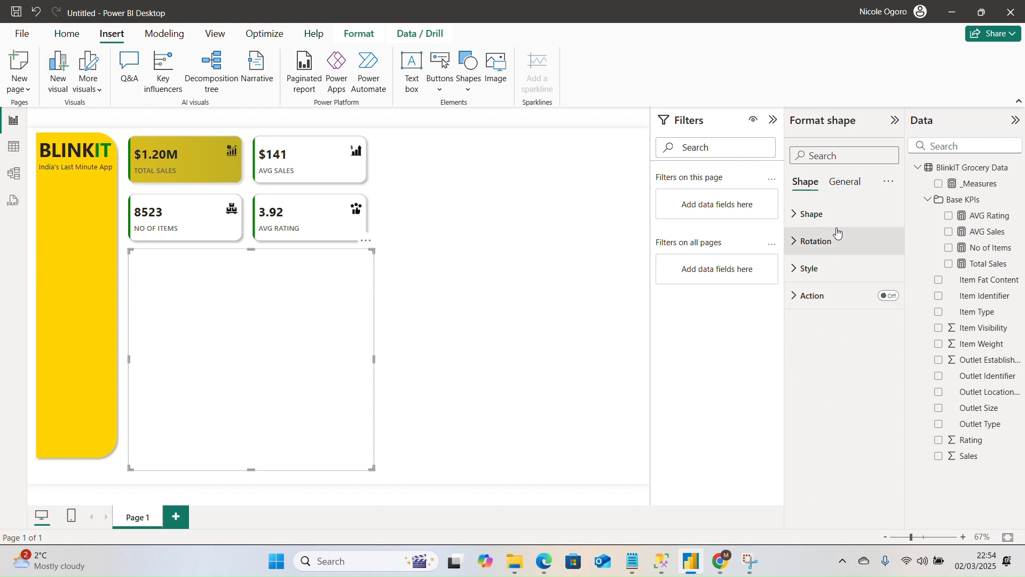
Give the rounded rectangle a gray border with 3 px width and 40% transparency.
click(820, 219)
click(820, 219)
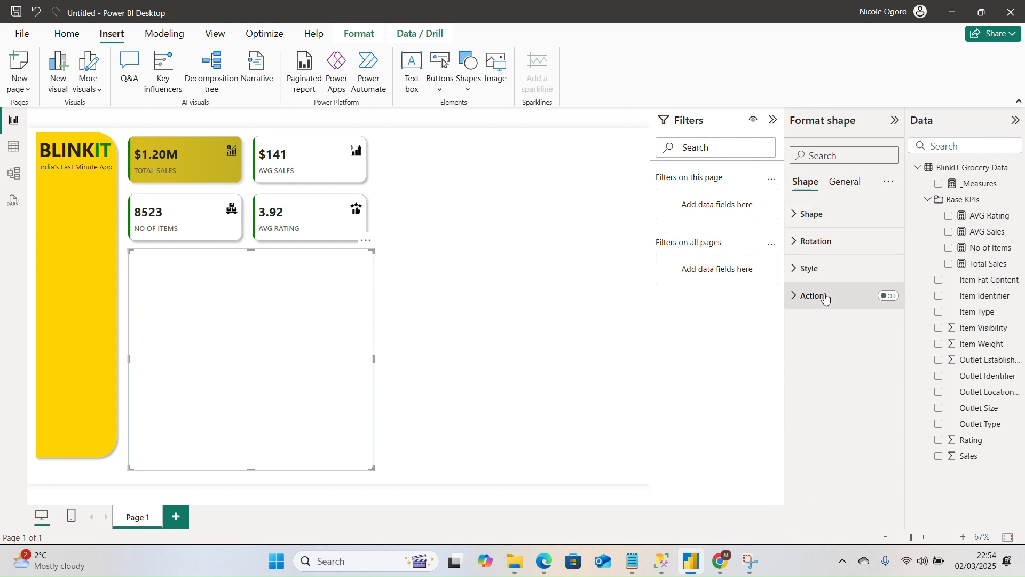
click(819, 240)
click(822, 242)
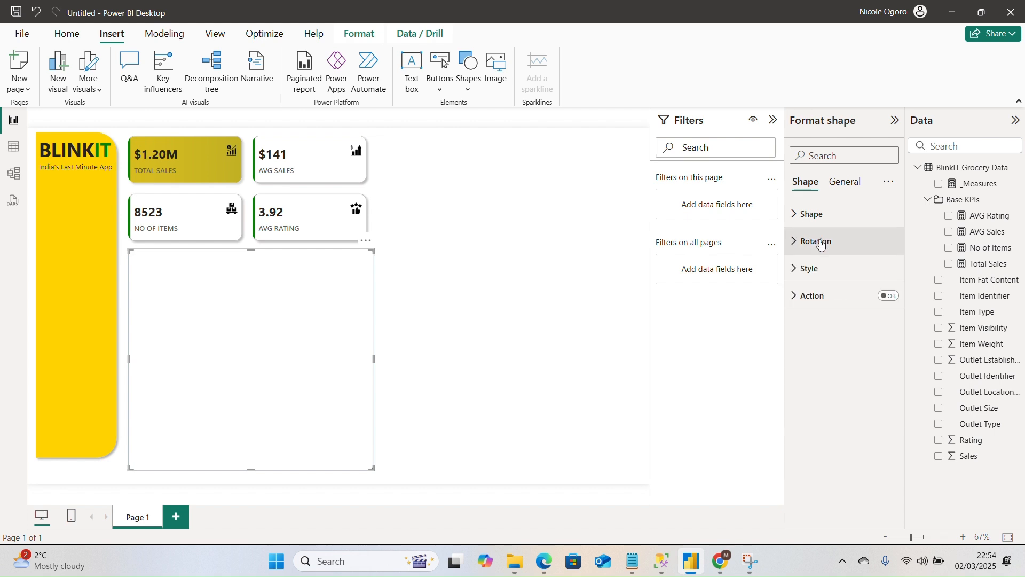
click(819, 270)
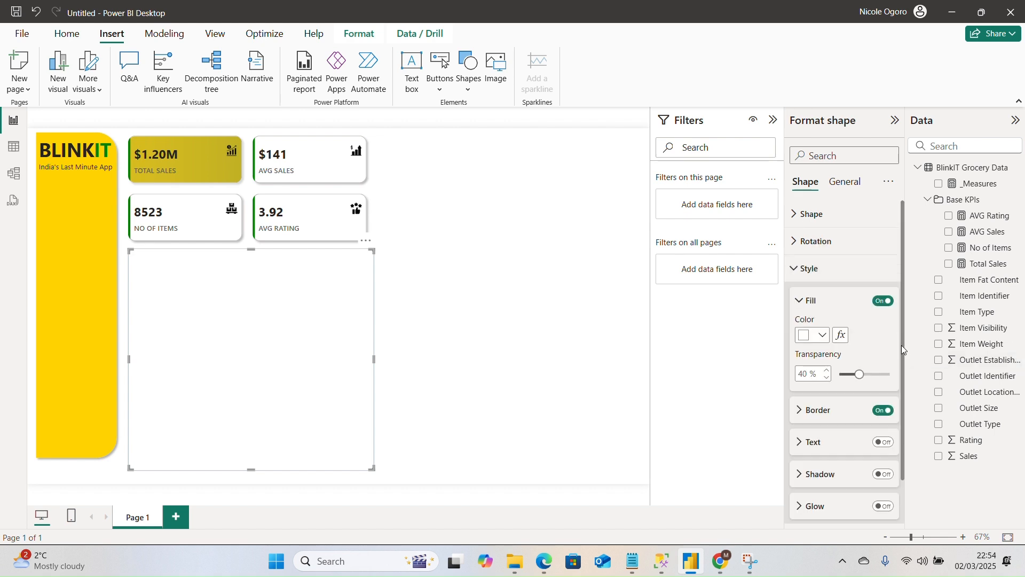
drag(903, 350, 903, 402)
click(803, 364)
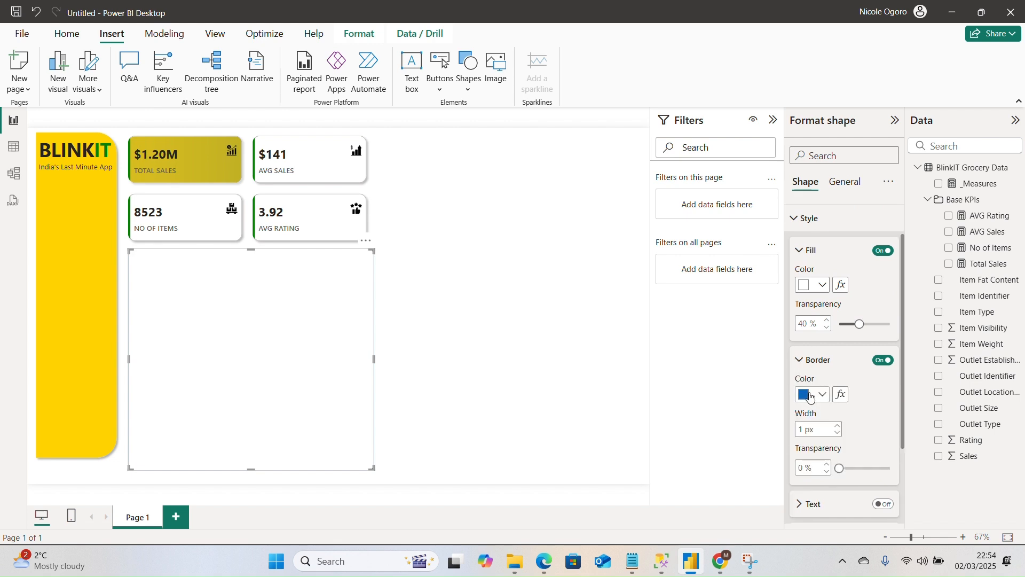
click(810, 397)
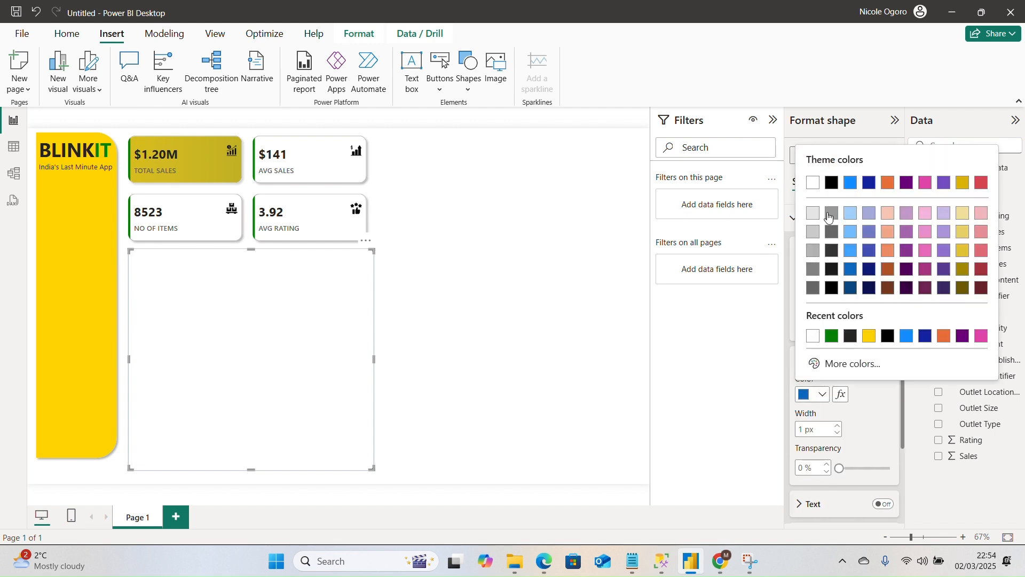
click(814, 251)
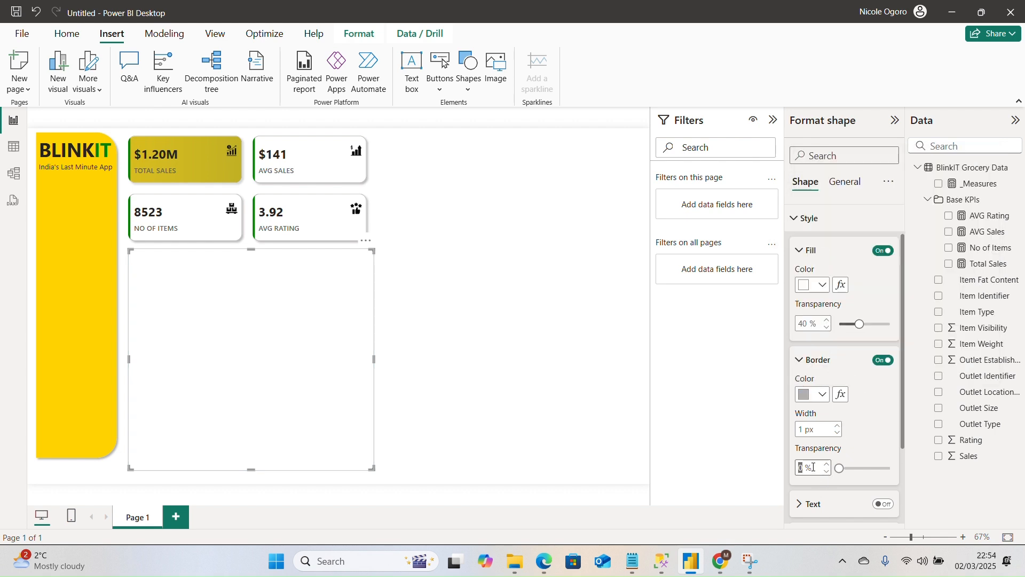
text(40)
click(837, 429)
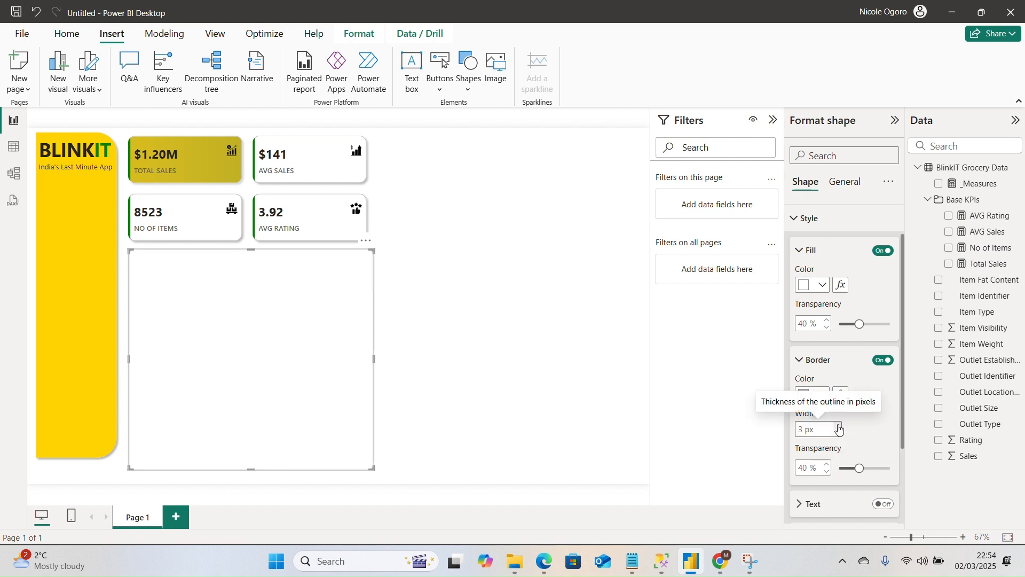
Turn on the shadow in the rounded rectangle's style settings.
drag(902, 423, 896, 457)
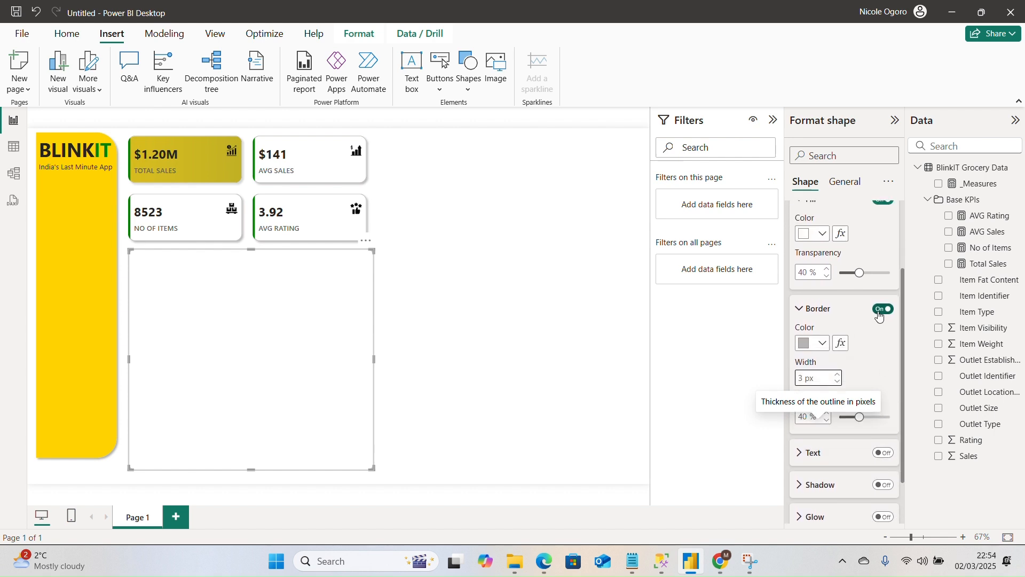
click(801, 309)
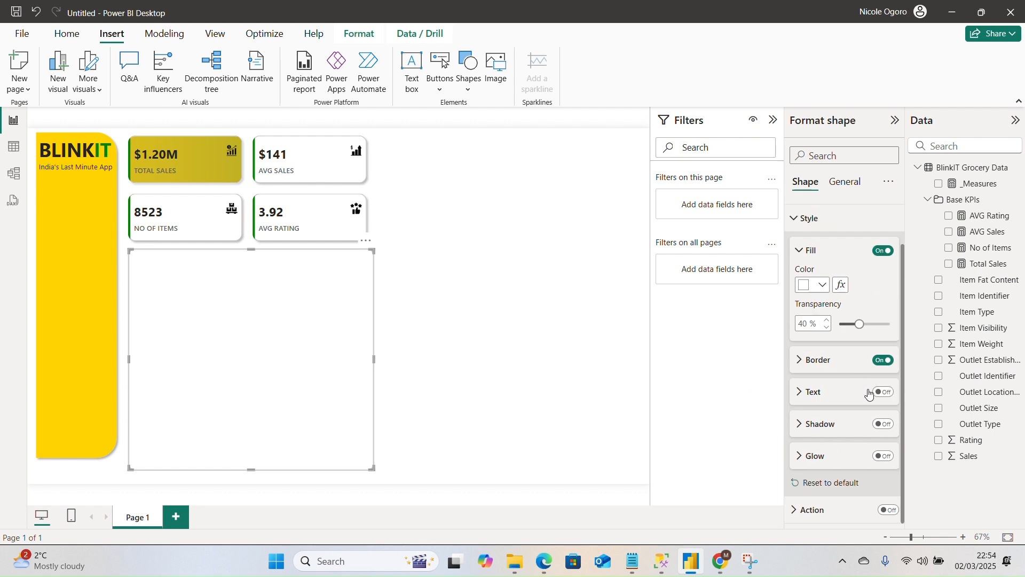
click(881, 426)
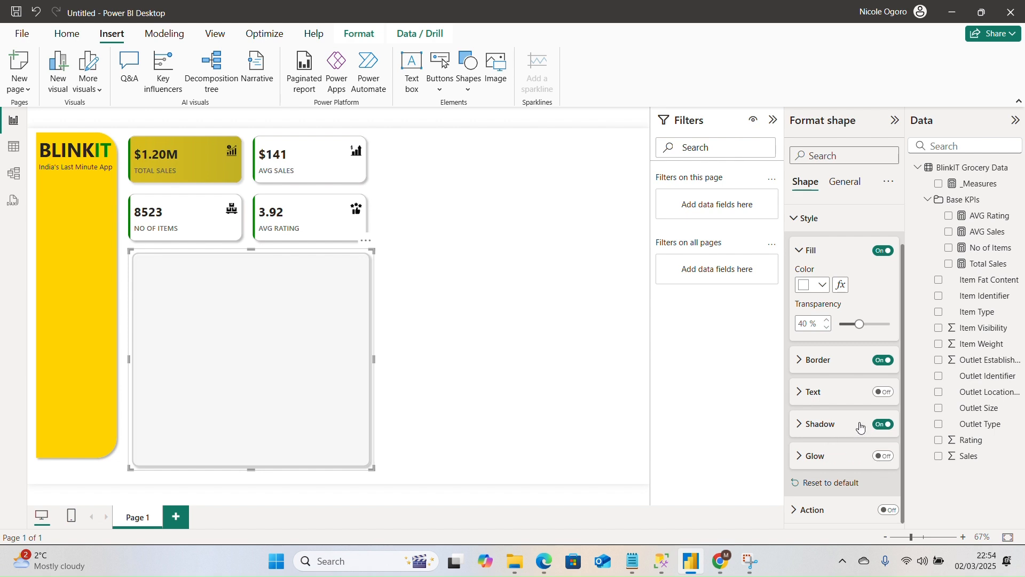
click(540, 401)
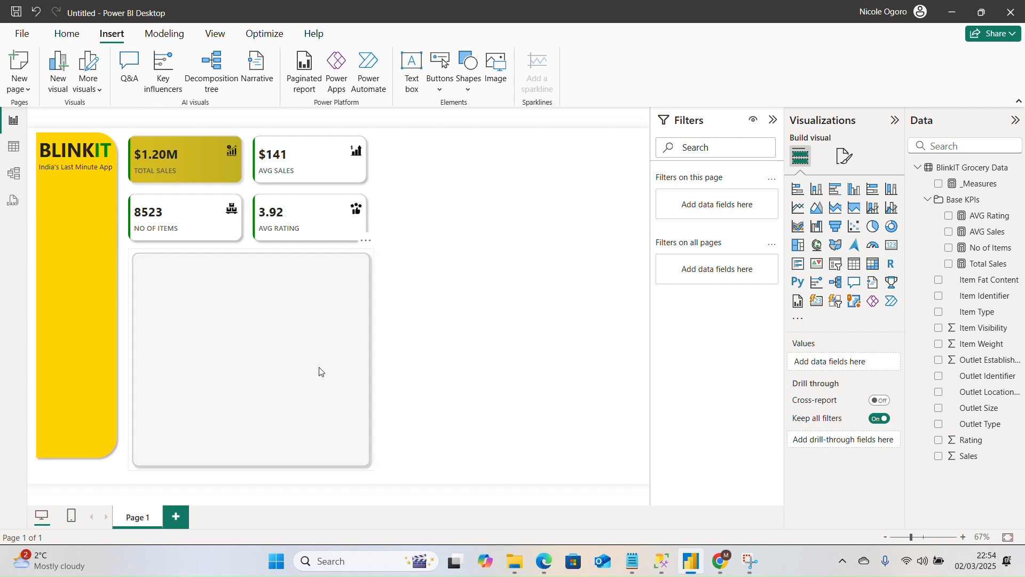
Move the shadowed rounded rectangle so its edges line up with the KPI cards above it.
drag(320, 372, 330, 374)
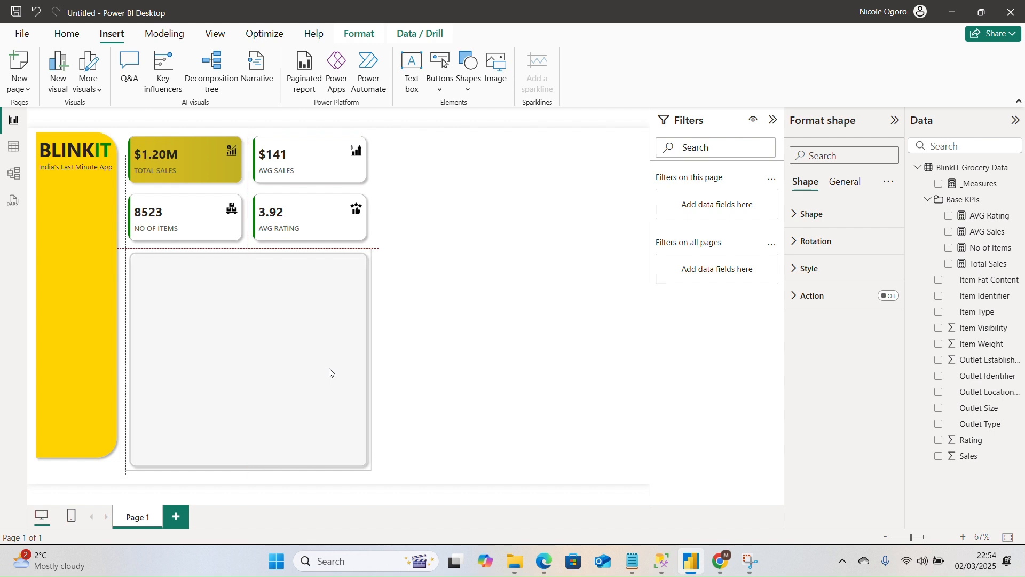
drag(331, 373, 329, 373)
click(431, 357)
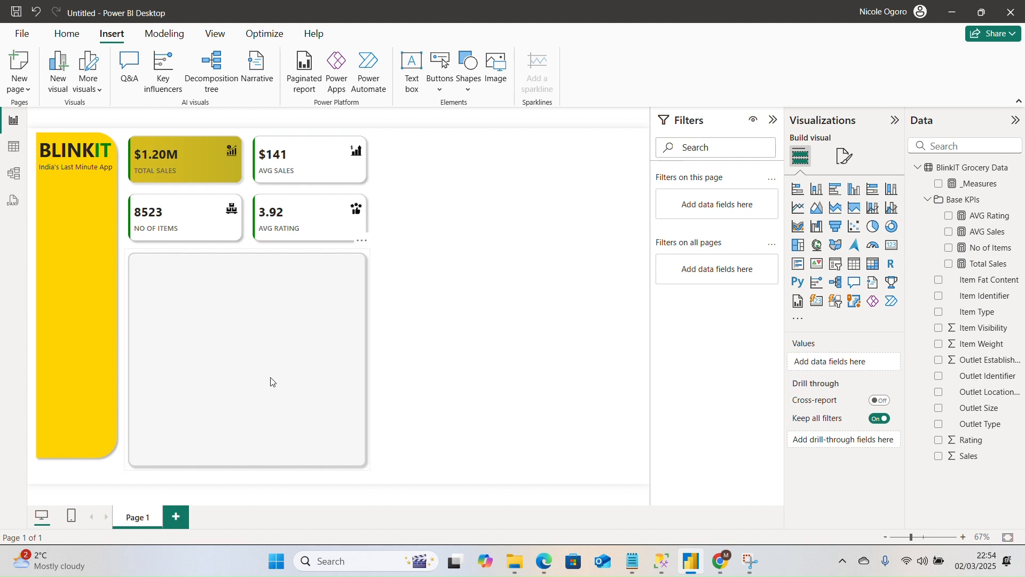
drag(271, 381, 271, 378)
click(389, 366)
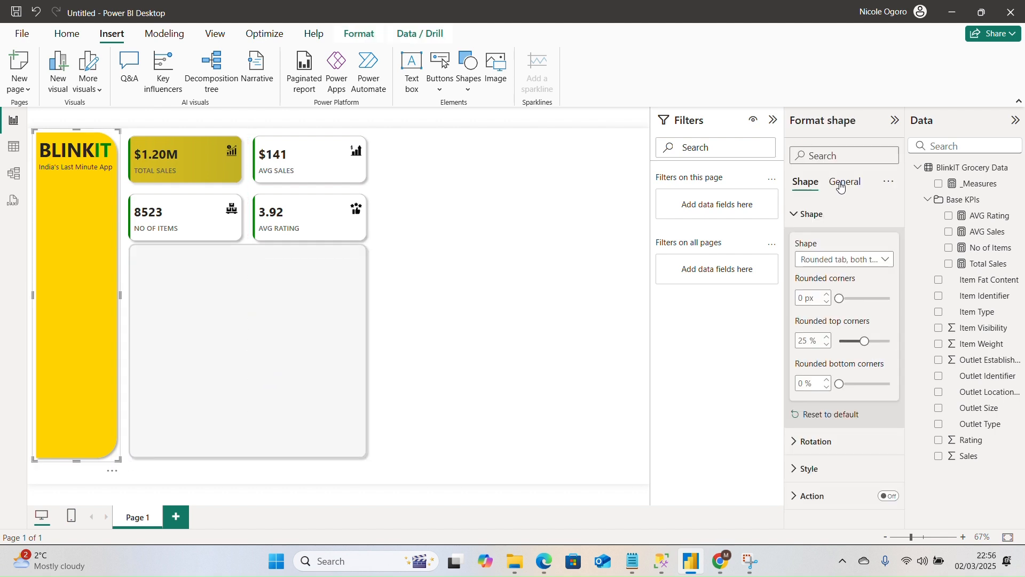
Set the height of the yellow BLINKIT sidebar shape to 760.
click(841, 186)
click(821, 215)
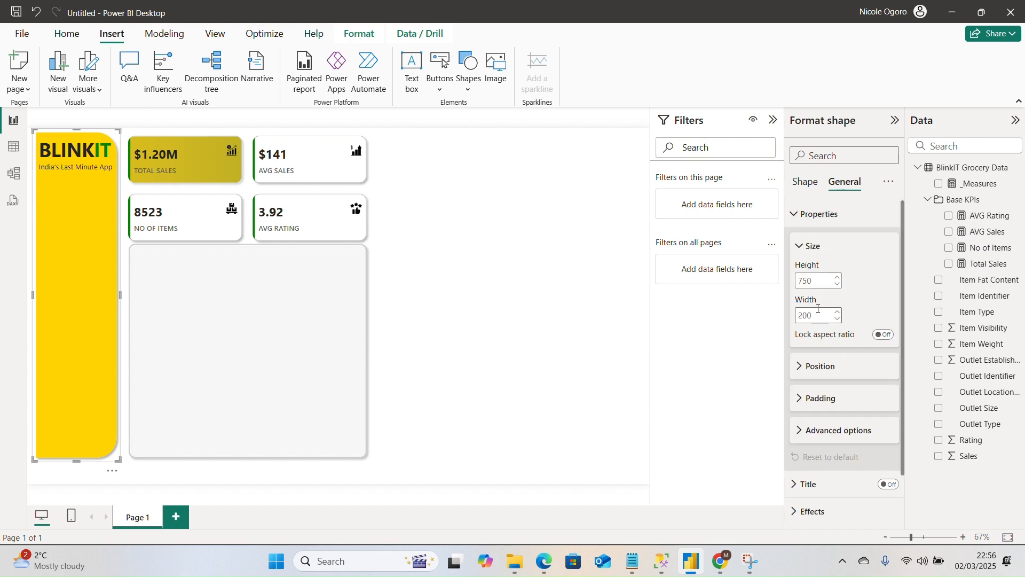
double_click(819, 283)
text(7)
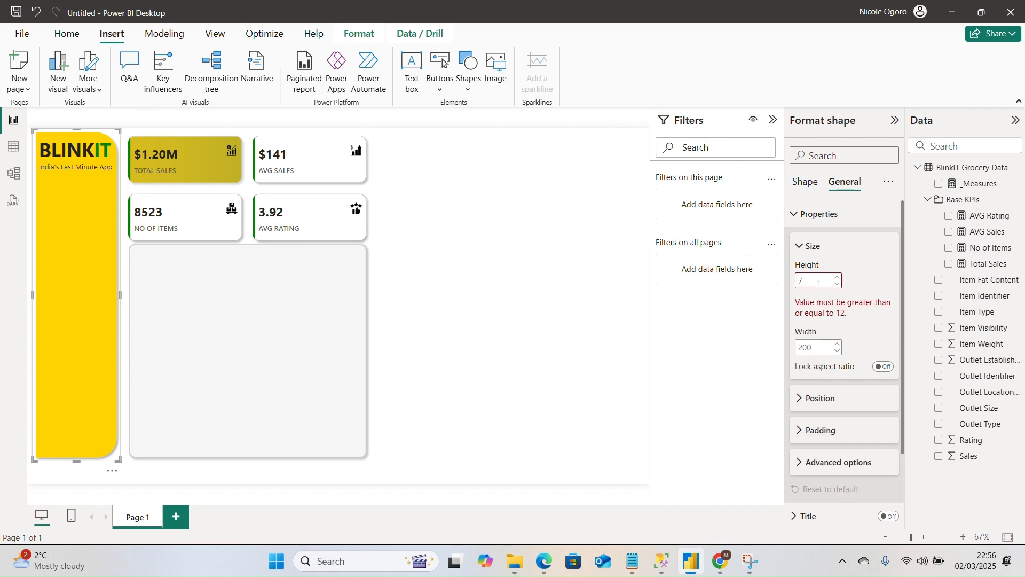
text(70)
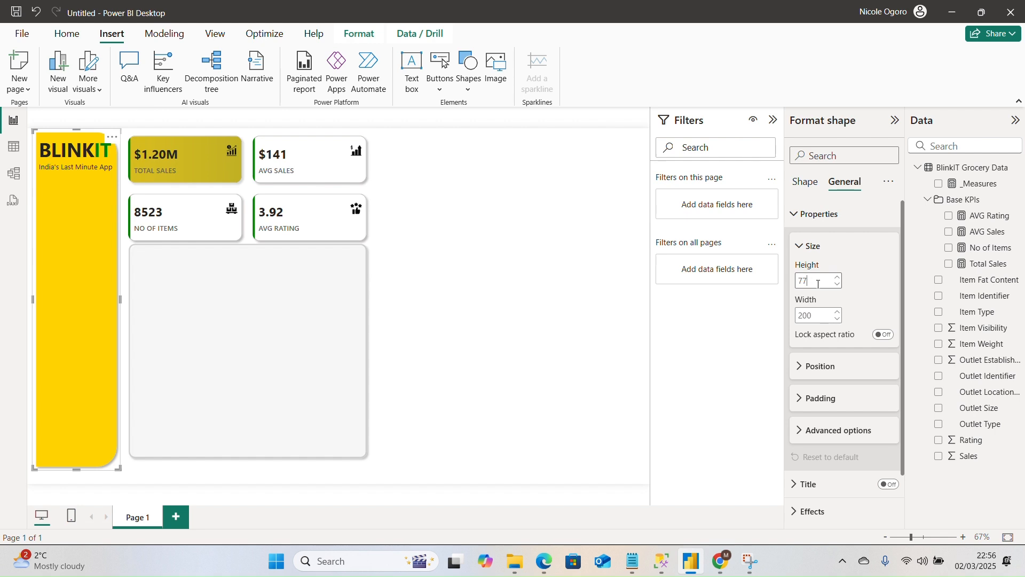
key(BackSpace)
text(60)
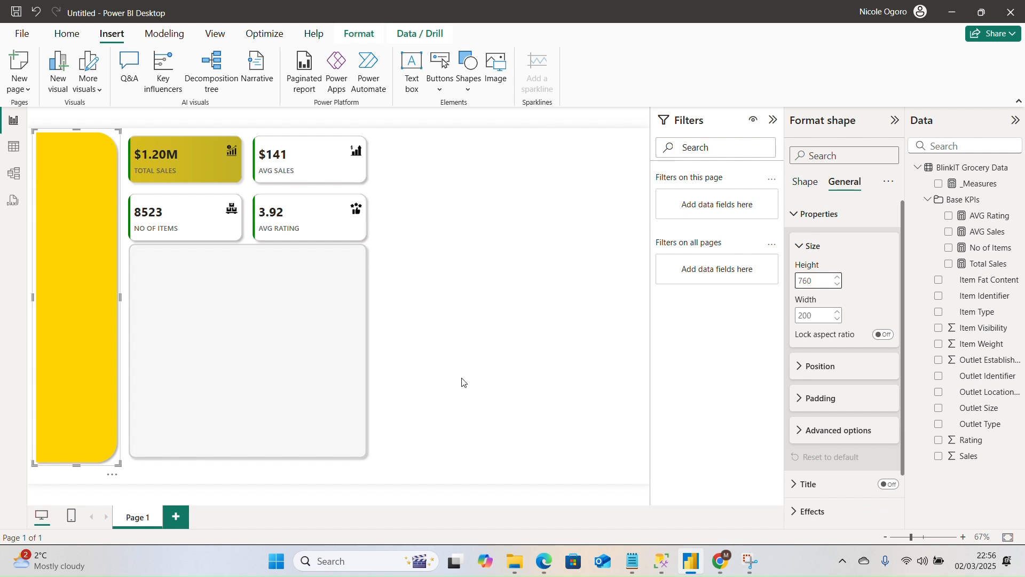
click(484, 383)
Move the gray rounded rectangle down slightly so its lower edge aligns with the yellow sidebar.
click(331, 382)
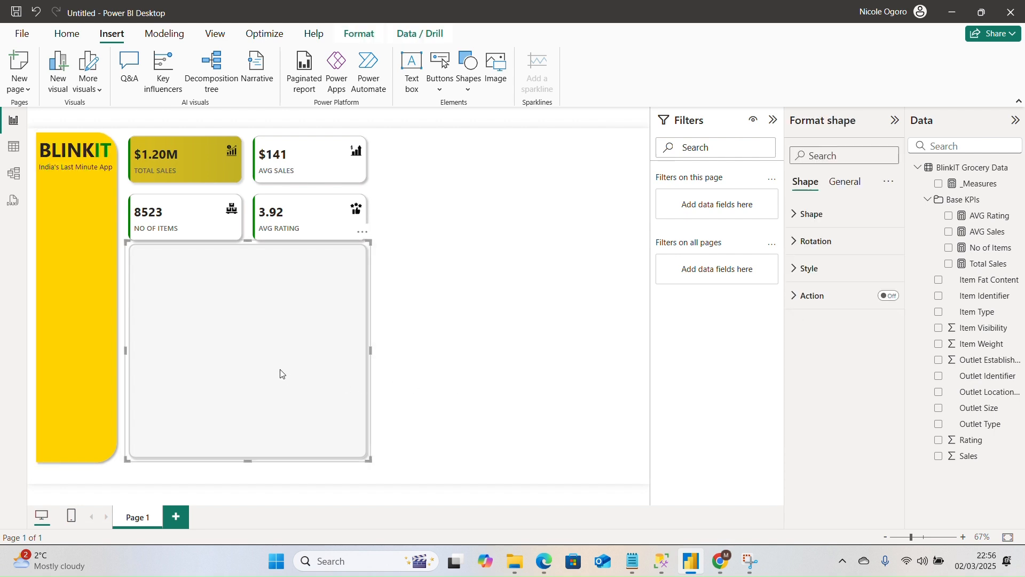
drag(277, 371, 277, 370)
click(434, 368)
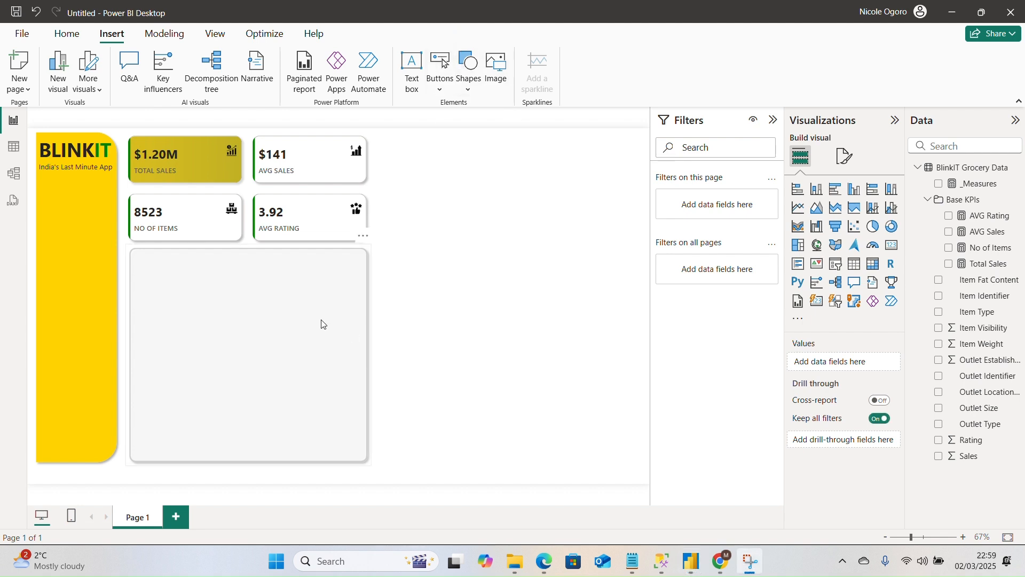
Insert a donut chart of Sales by Item Fat Content and place it beside the gray rounded rectangle.
click(894, 231)
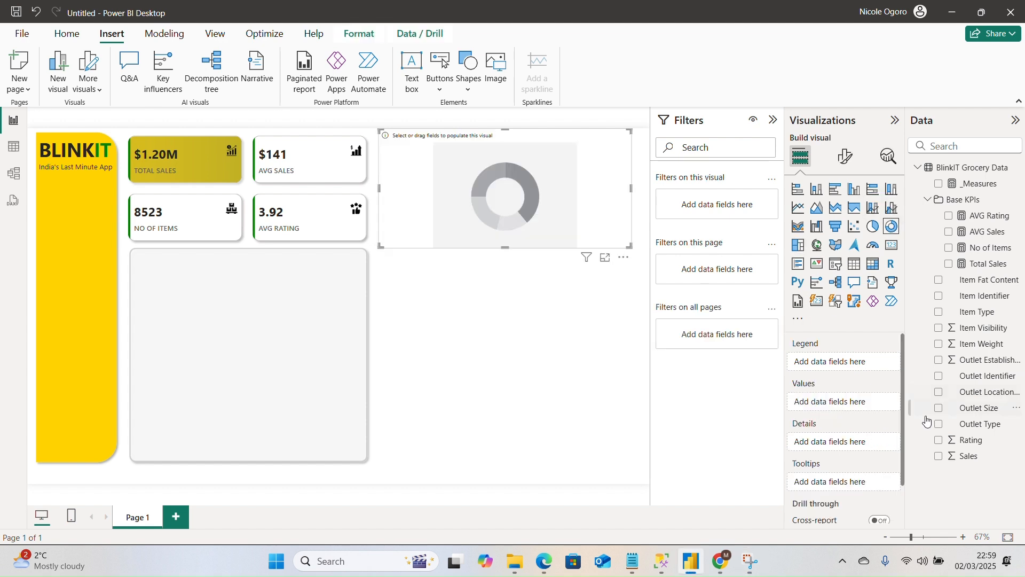
click(940, 458)
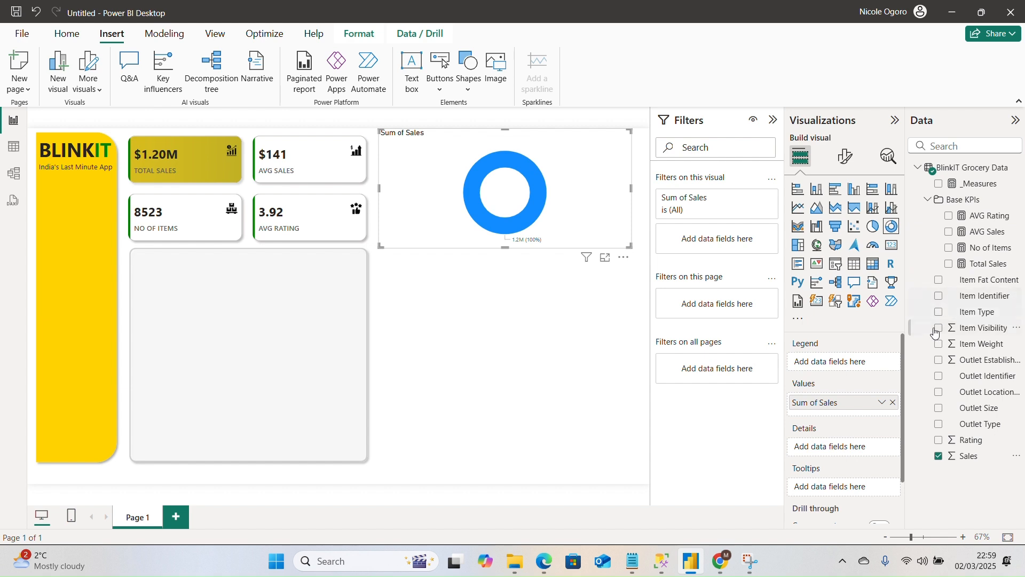
click(939, 281)
drag(562, 233, 565, 334)
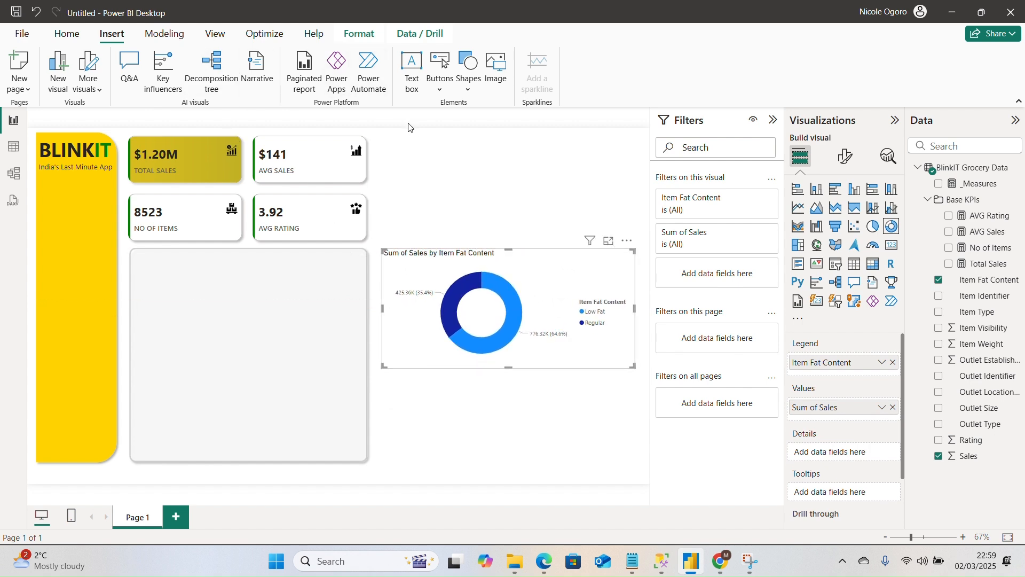
Start a new fields parameter and name it Metrics.
click(174, 35)
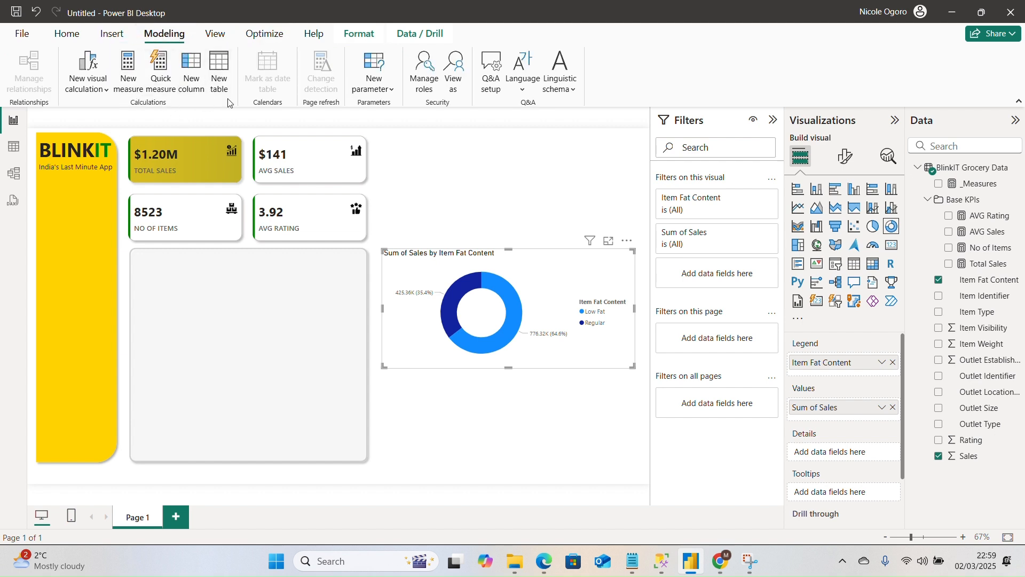
click(374, 86)
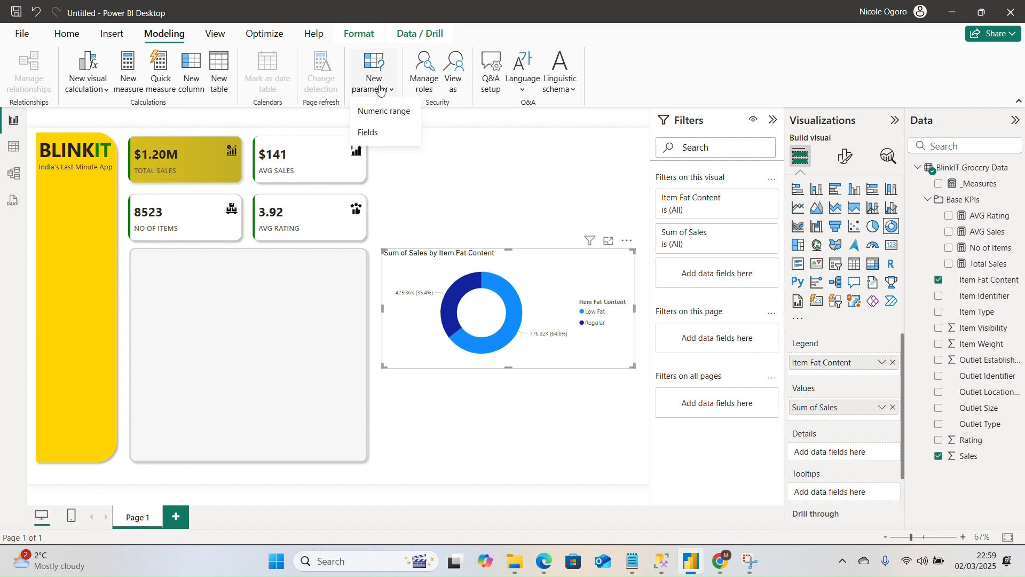
click(395, 132)
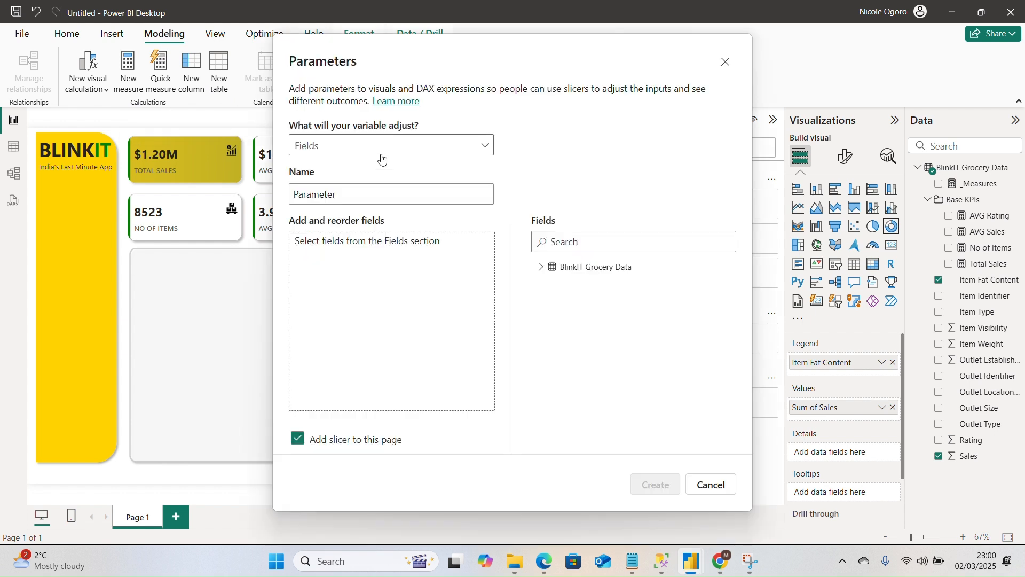
click(364, 194)
drag(350, 197, 208, 191)
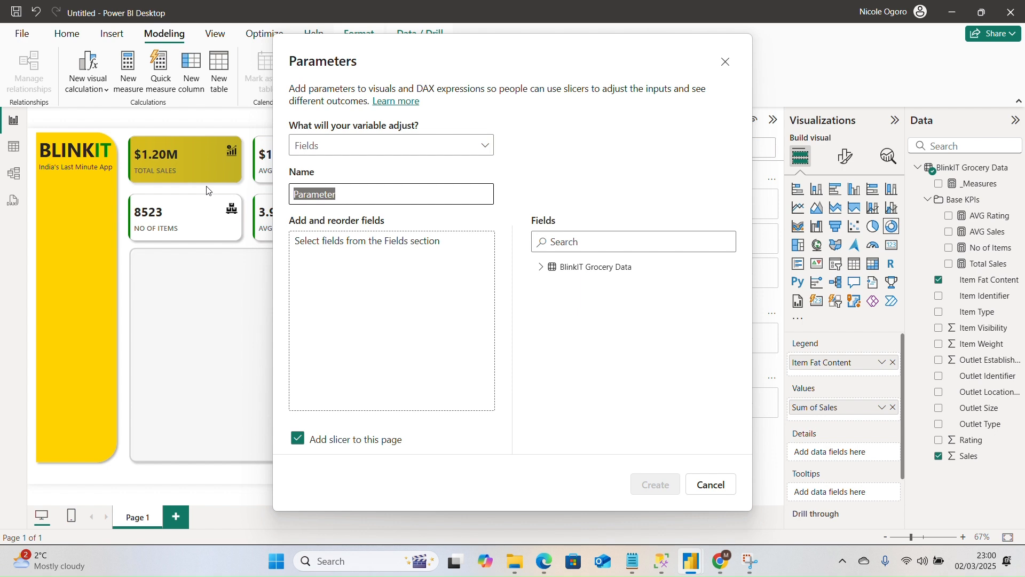
text(Metrics)
click(603, 339)
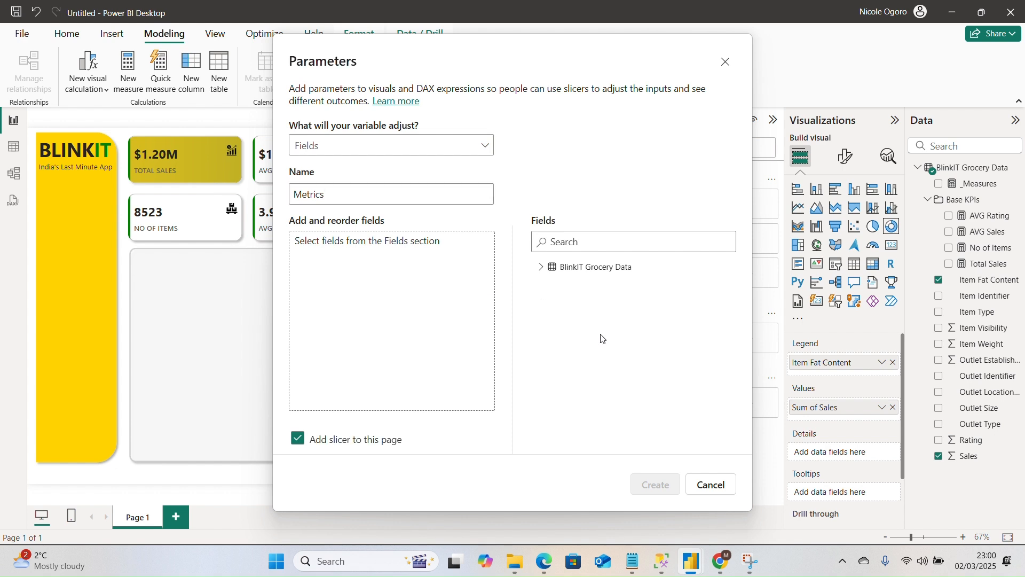
Add Total Sales, AVG Sales, No of Items and AVG Rating to the Metrics parameter and create it with a slicer on this page.
click(542, 269)
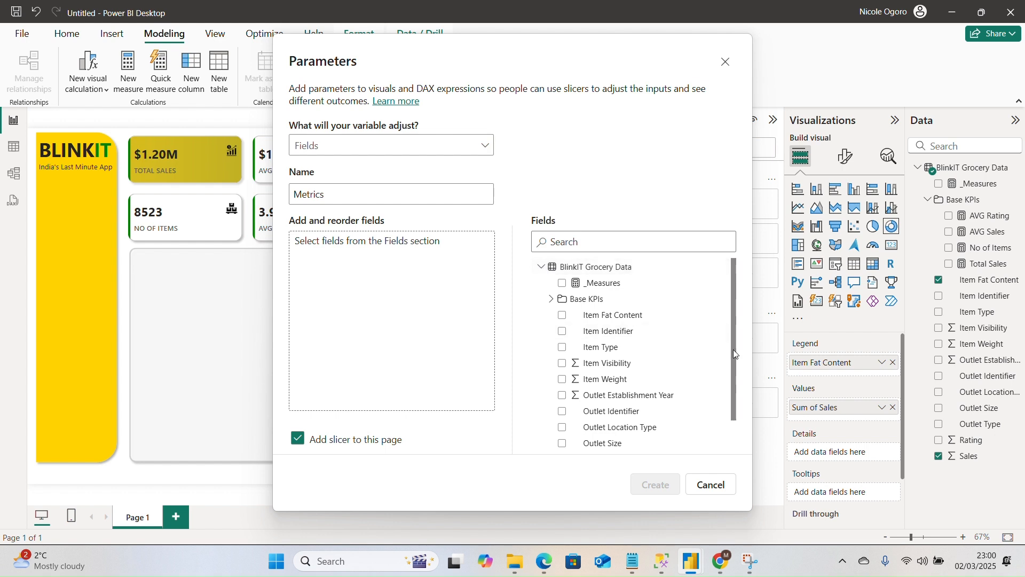
drag(733, 349, 689, 438)
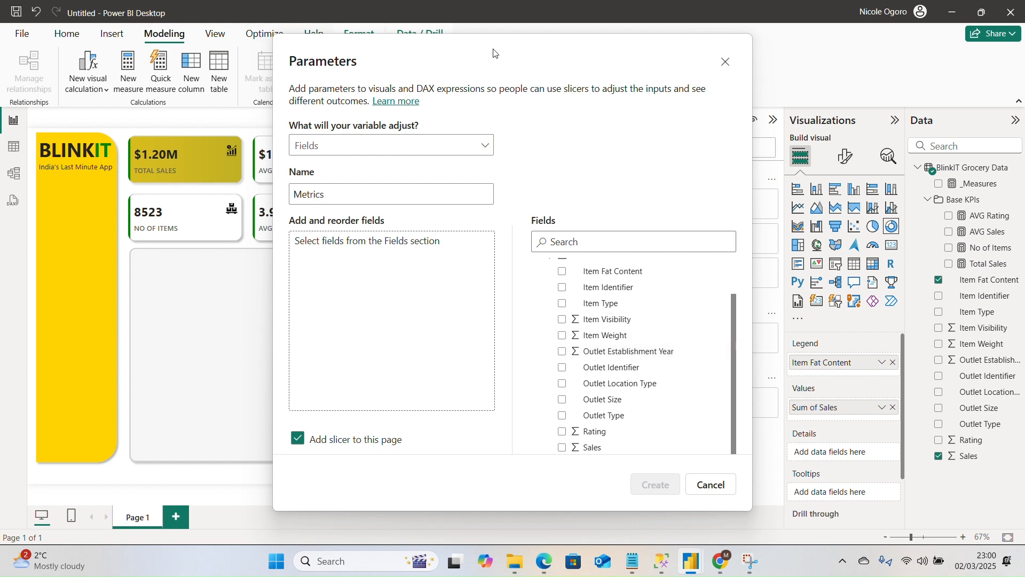
click(448, 30)
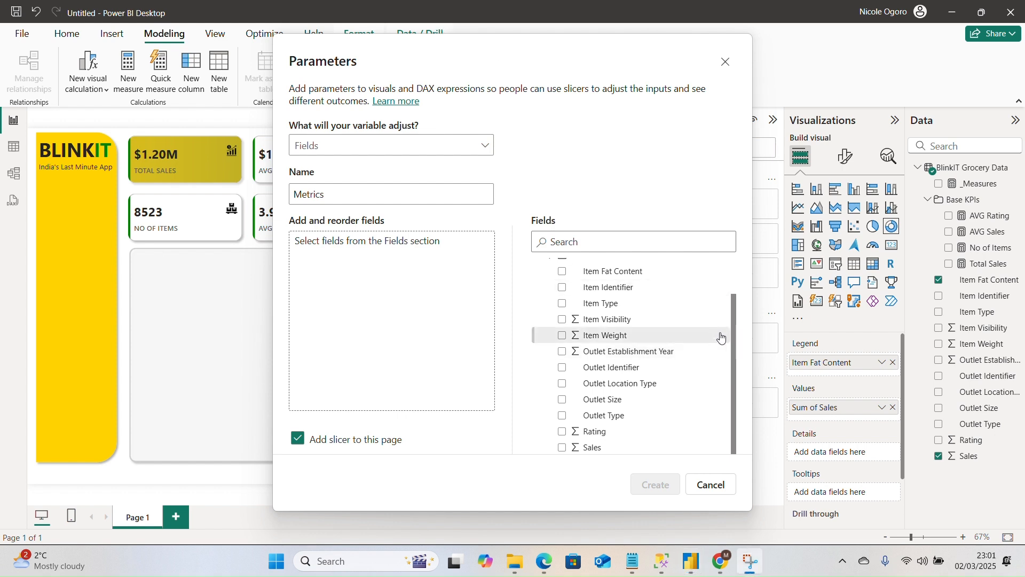
drag(732, 334, 732, 258)
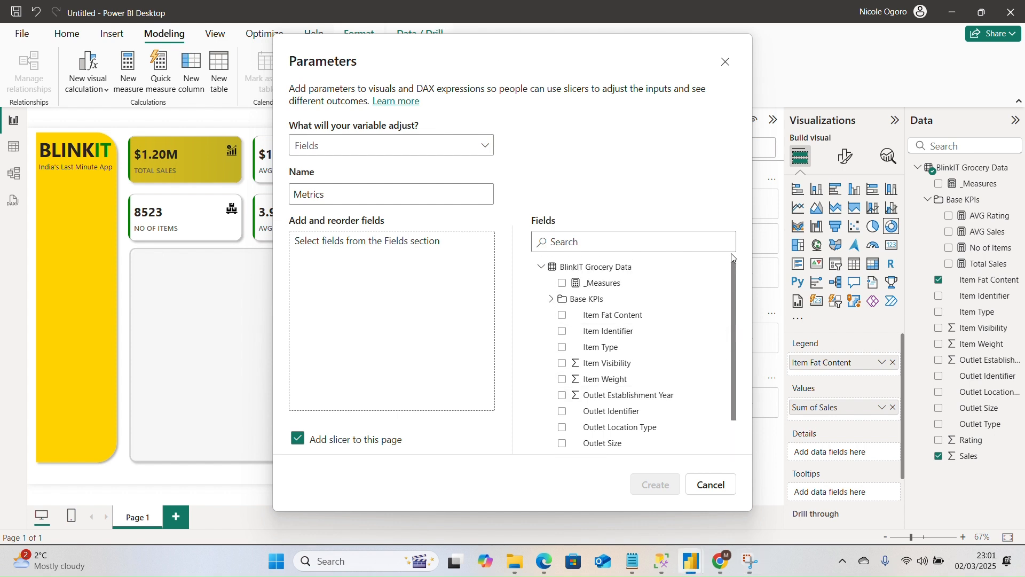
click(553, 300)
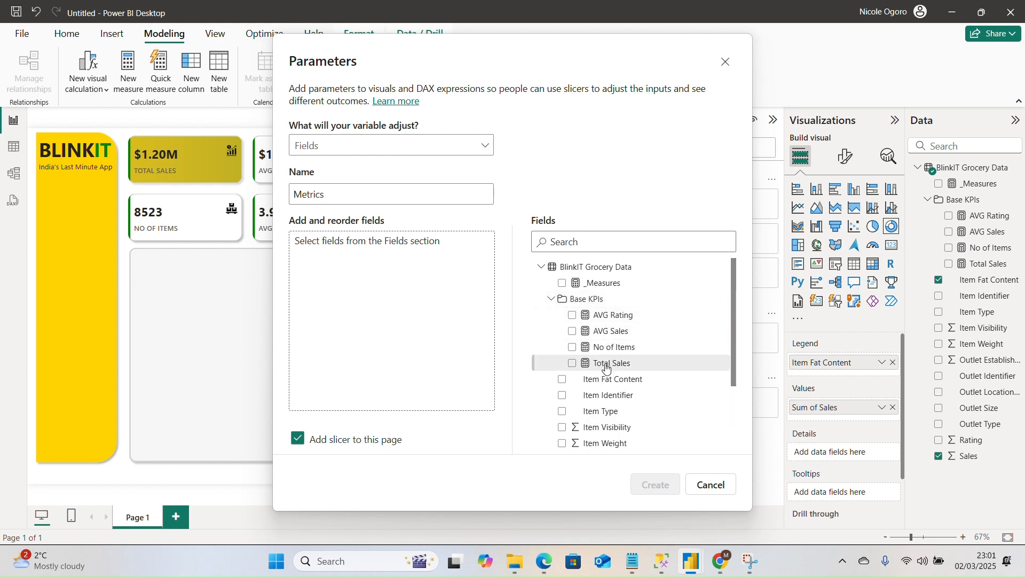
click(573, 366)
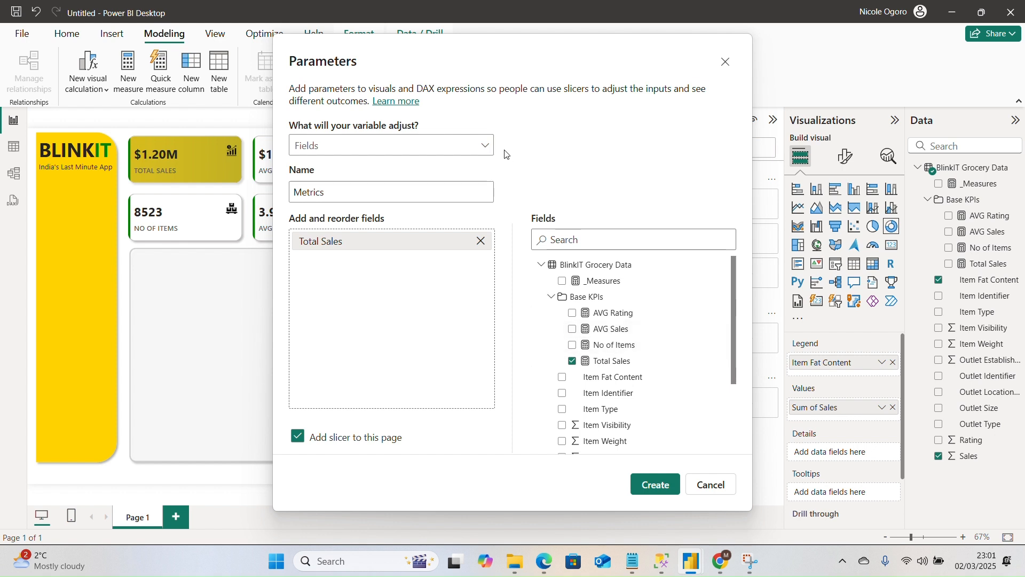
drag(421, 50, 587, 71)
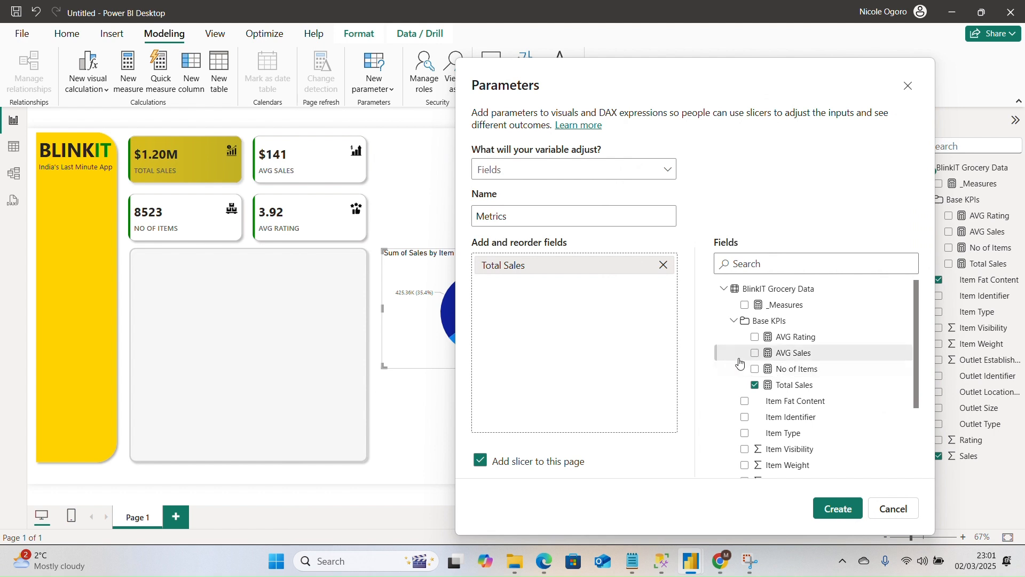
click(756, 354)
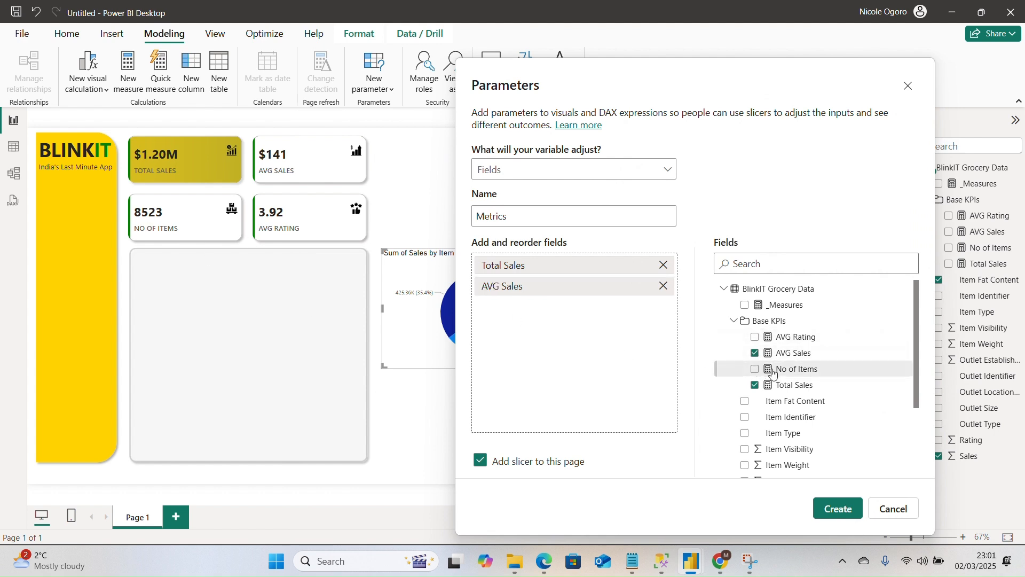
click(755, 370)
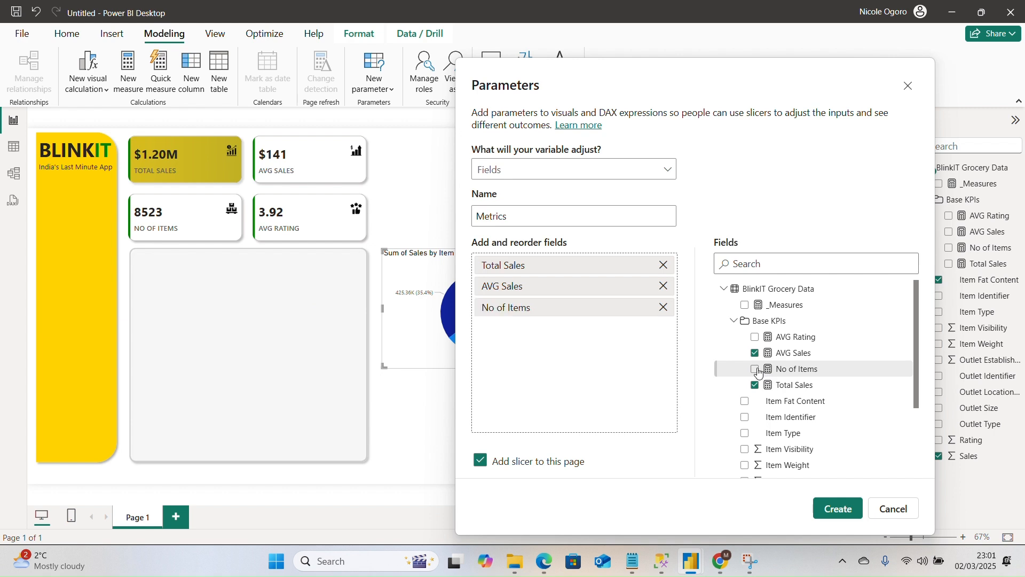
click(756, 338)
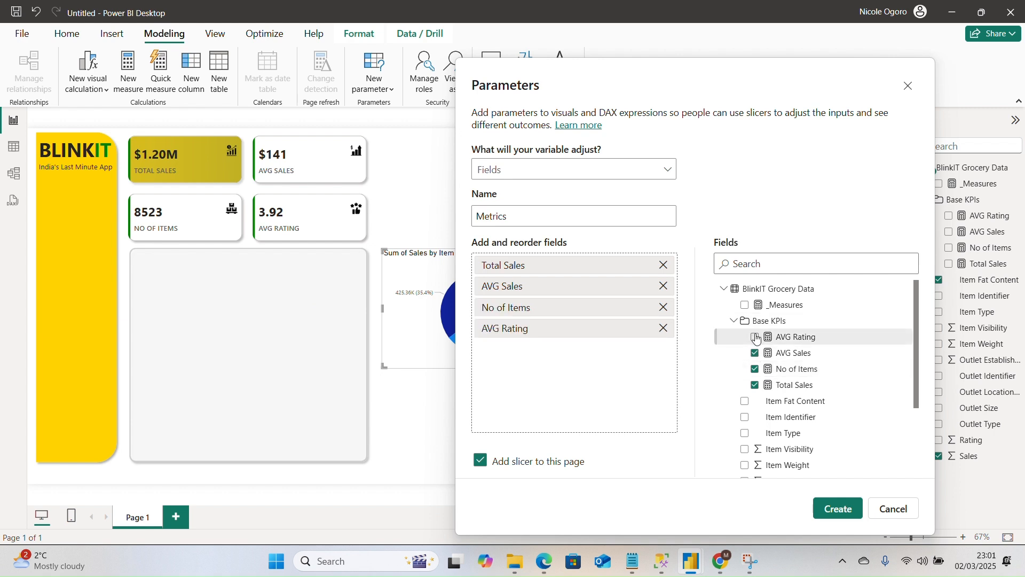
click(841, 510)
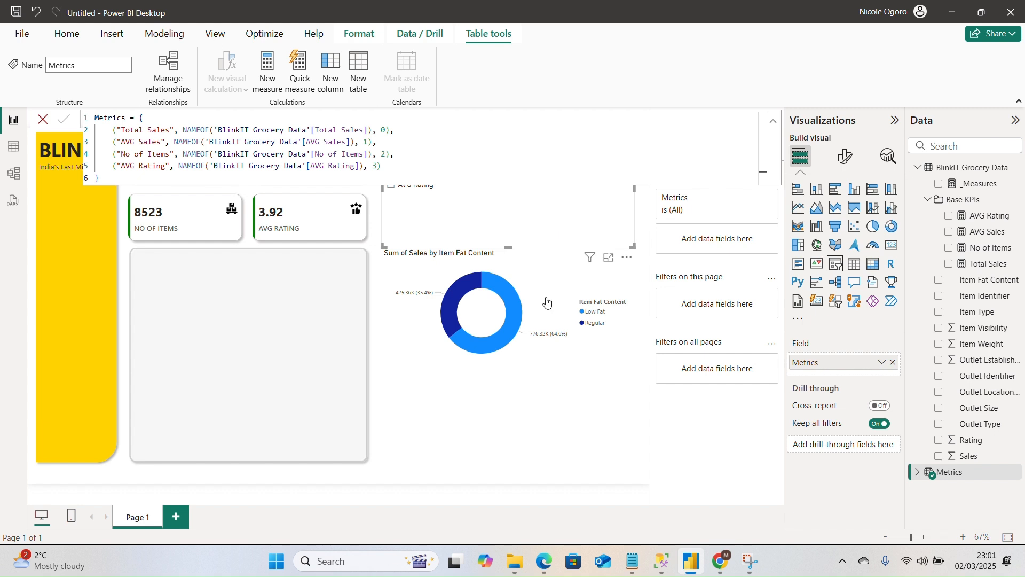
click(567, 453)
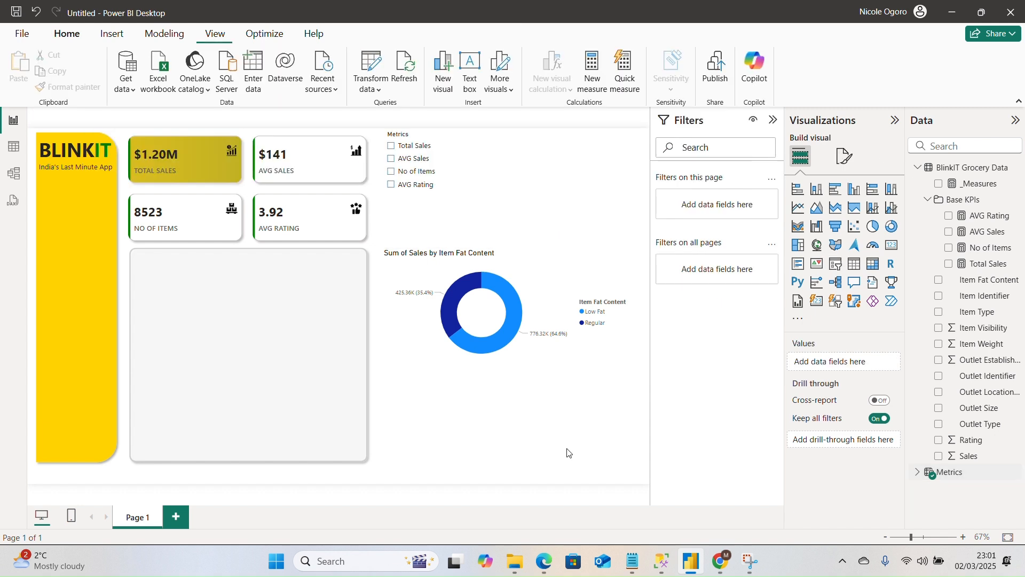
Try the Total Sales and AVG Sales options in the Metrics slicer, ending on Total Sales.
click(504, 192)
click(390, 146)
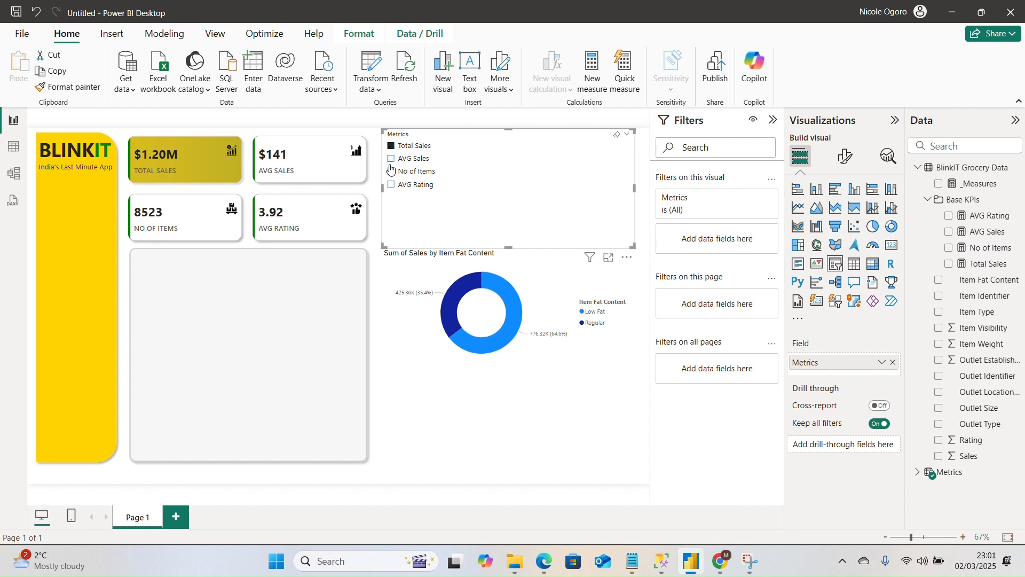
click(391, 159)
click(391, 146)
Replace Sum of Sales with the Metrics parameter as the donut chart's values, keeping Metrics out of its details.
click(478, 295)
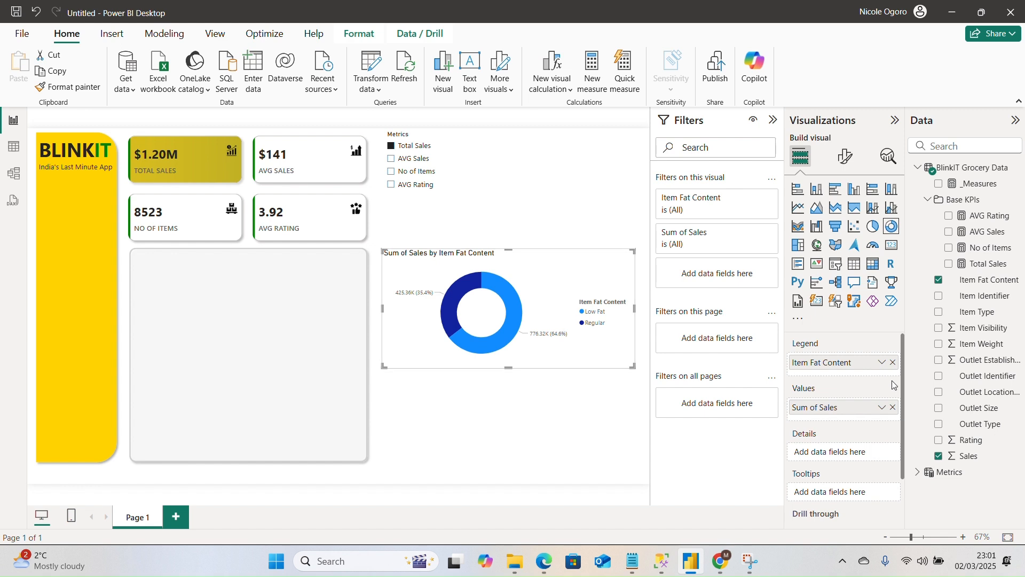
click(893, 408)
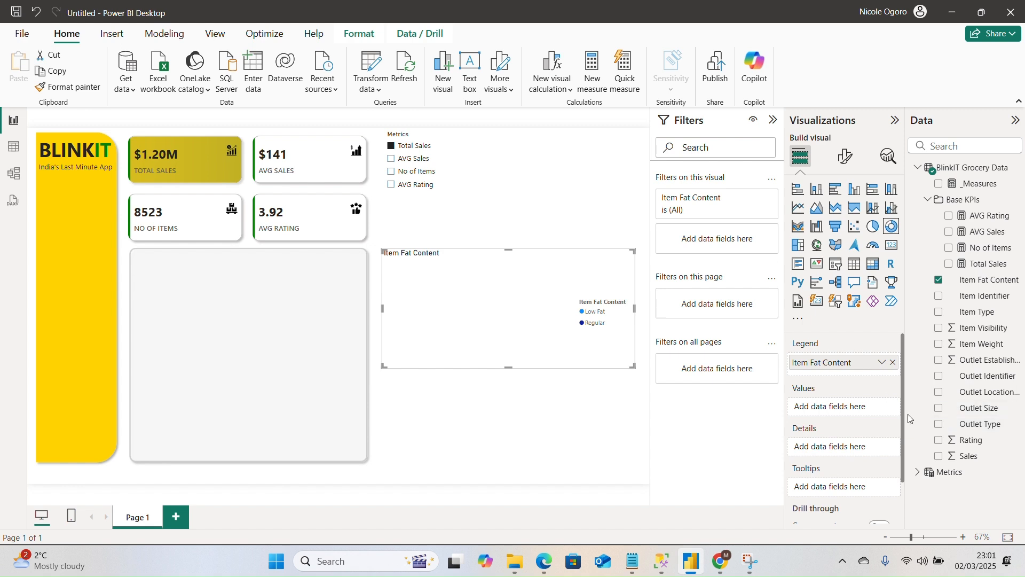
click(919, 472)
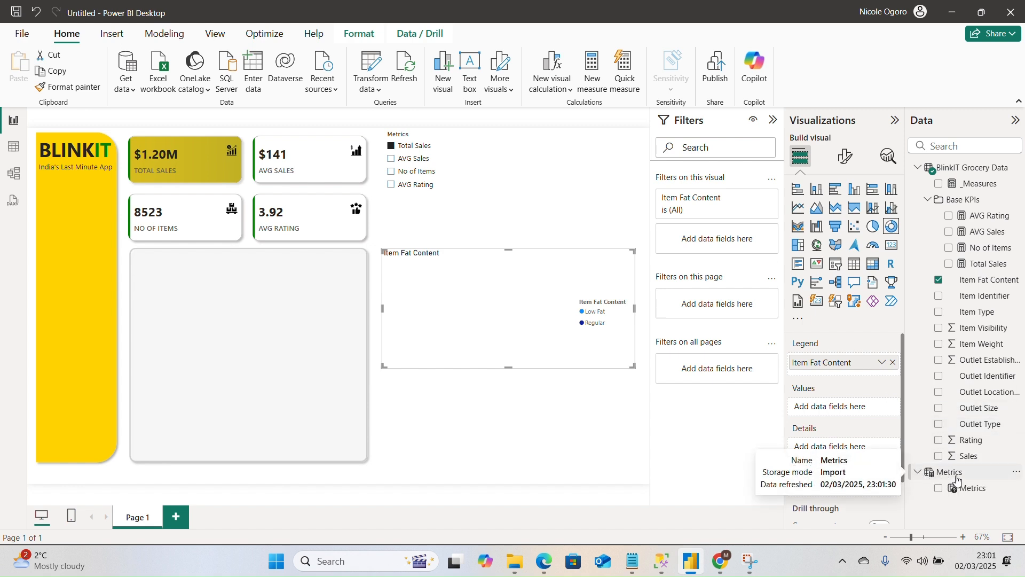
click(940, 489)
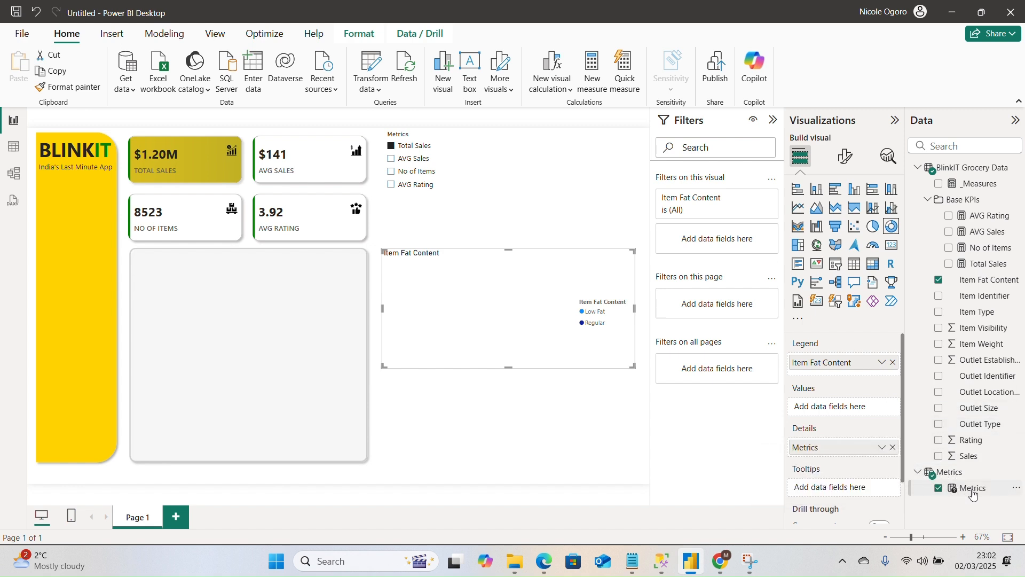
drag(975, 494, 839, 408)
click(893, 448)
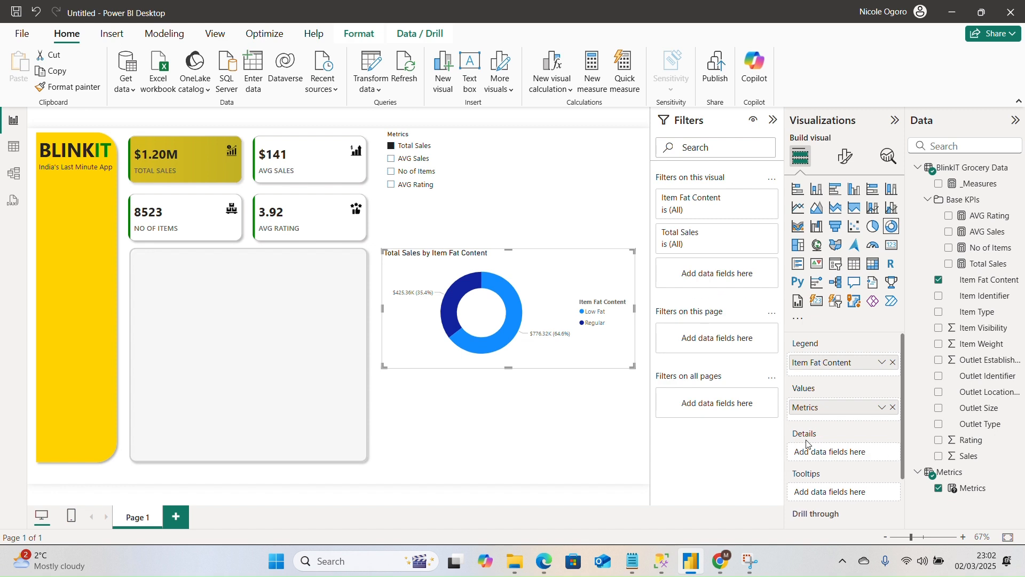
Test the donut chart by switching the Metrics slicer through AVG Sales, No of Items and AVG Rating.
click(393, 160)
click(392, 172)
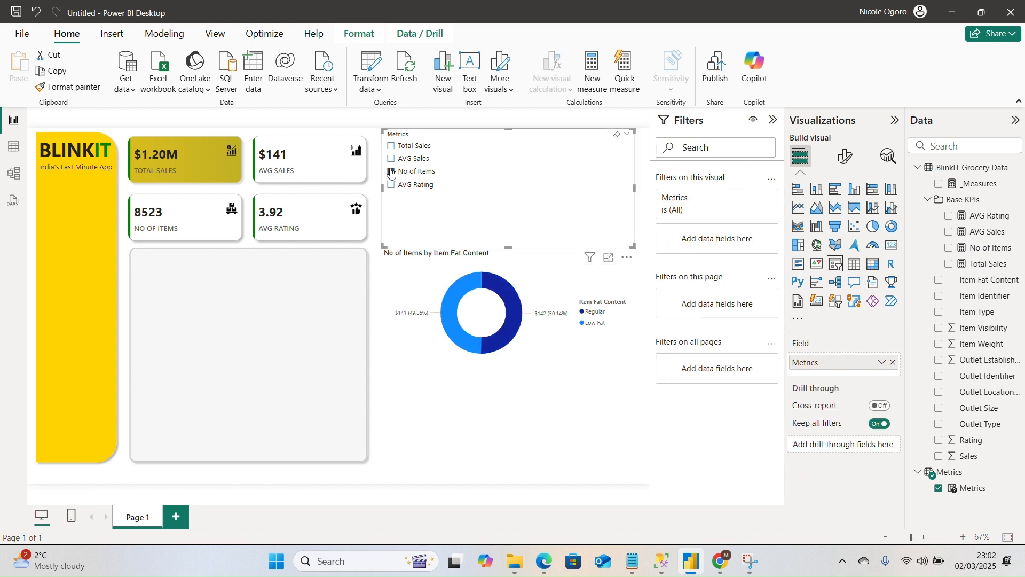
click(392, 186)
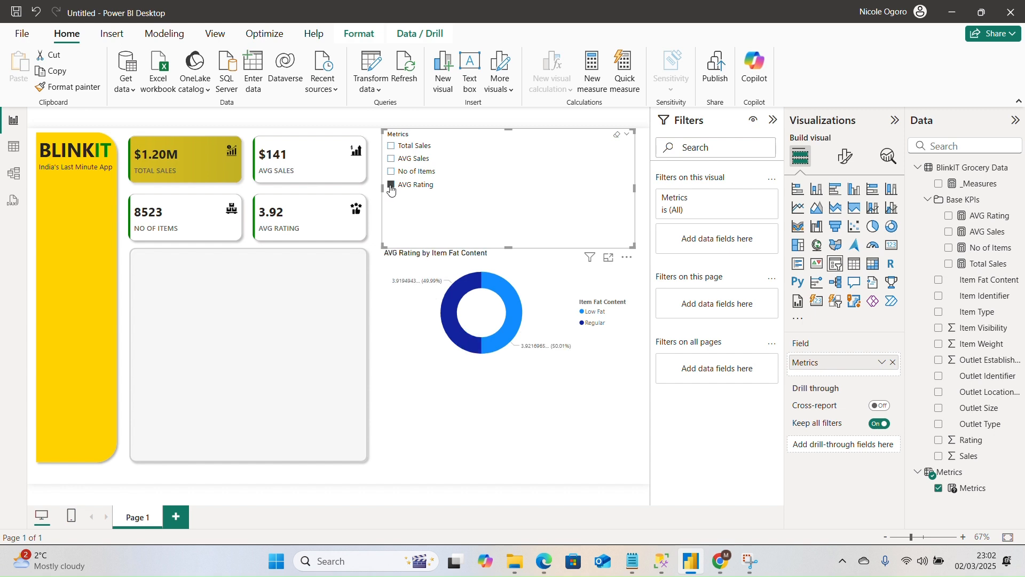
click(393, 147)
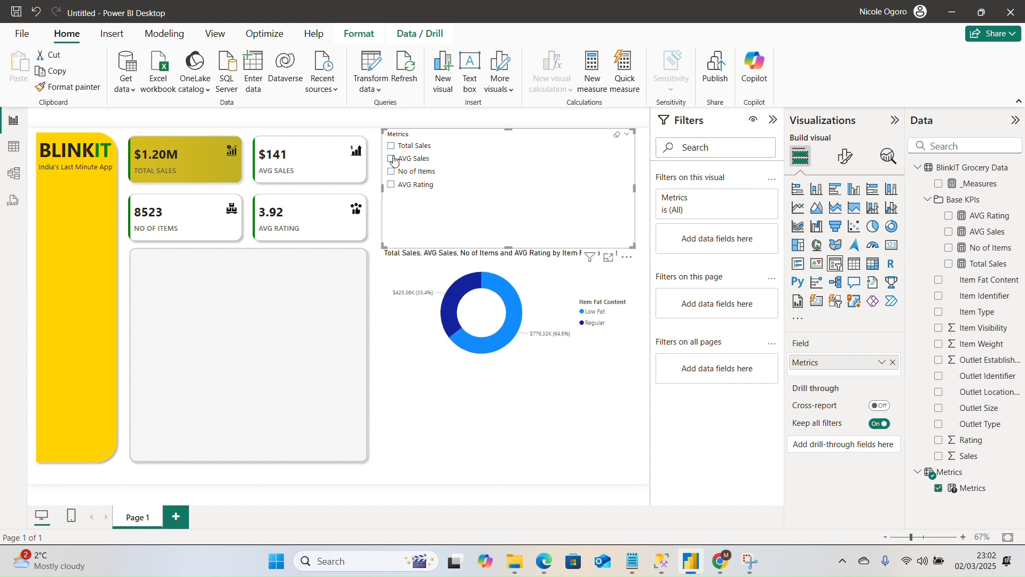
click(393, 159)
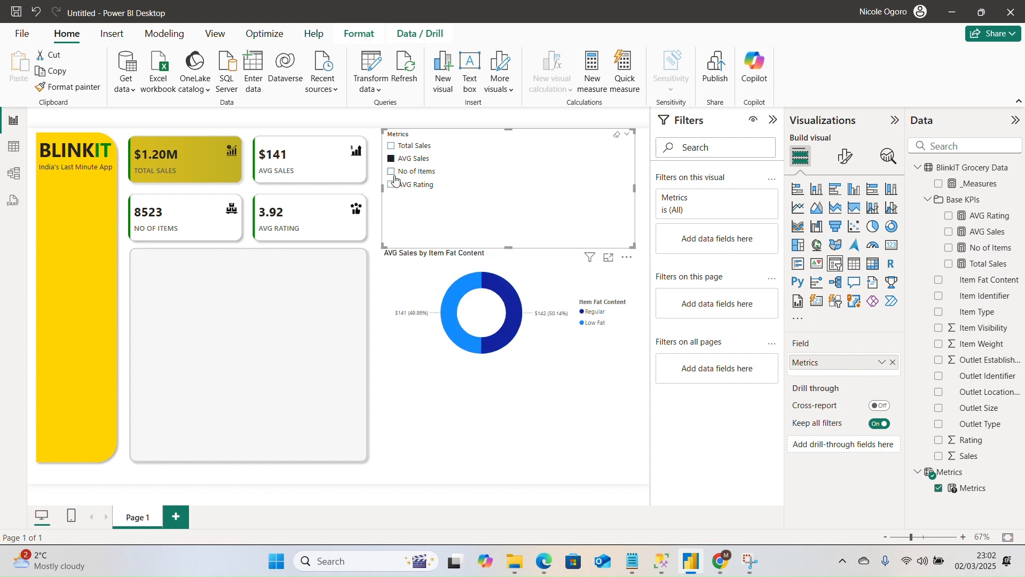
click(494, 295)
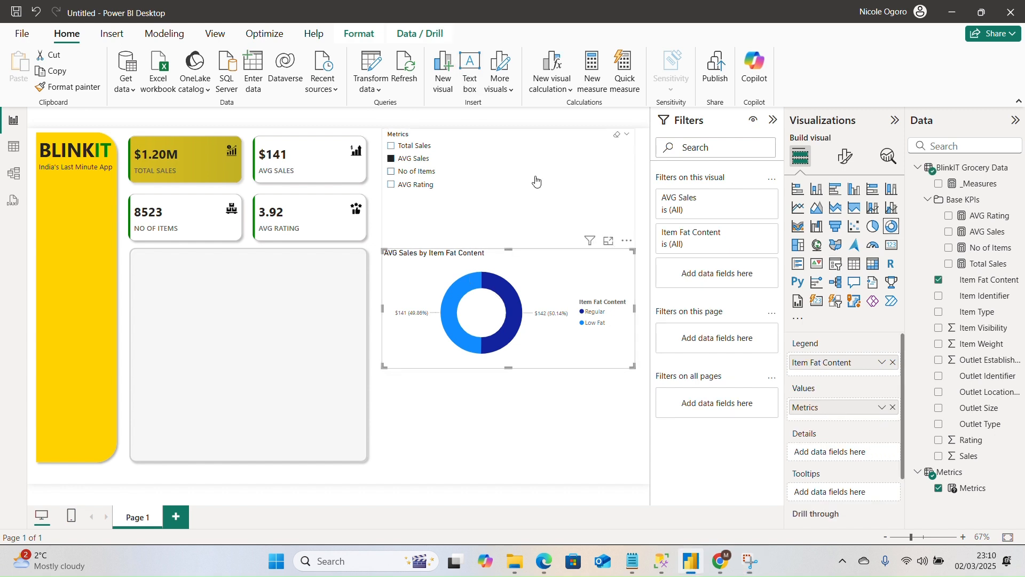
Move the Metrics slicer onto the upper part of the gray rounded rectangle below the KPI cards.
click(536, 177)
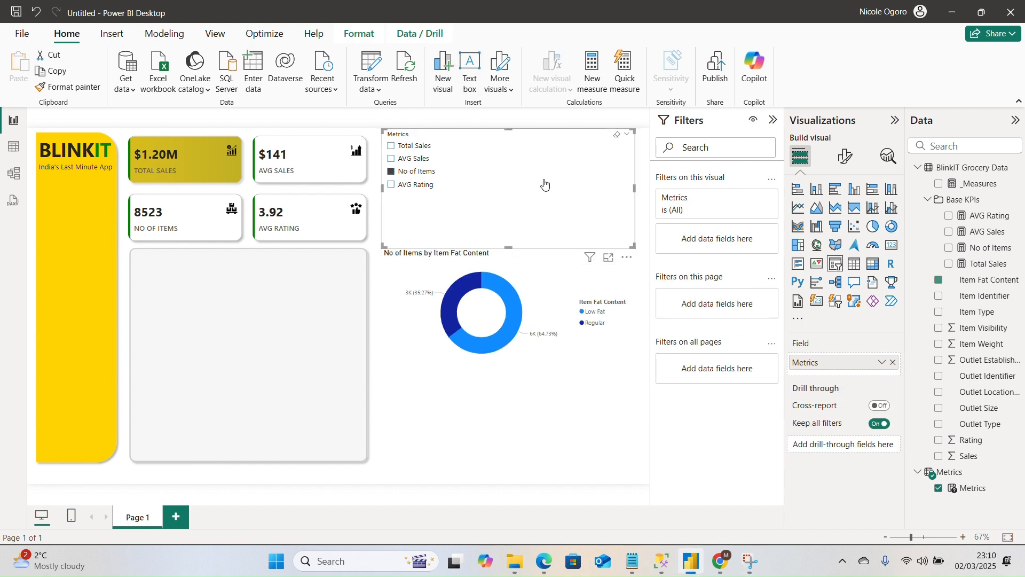
drag(549, 169, 307, 298)
click(305, 297)
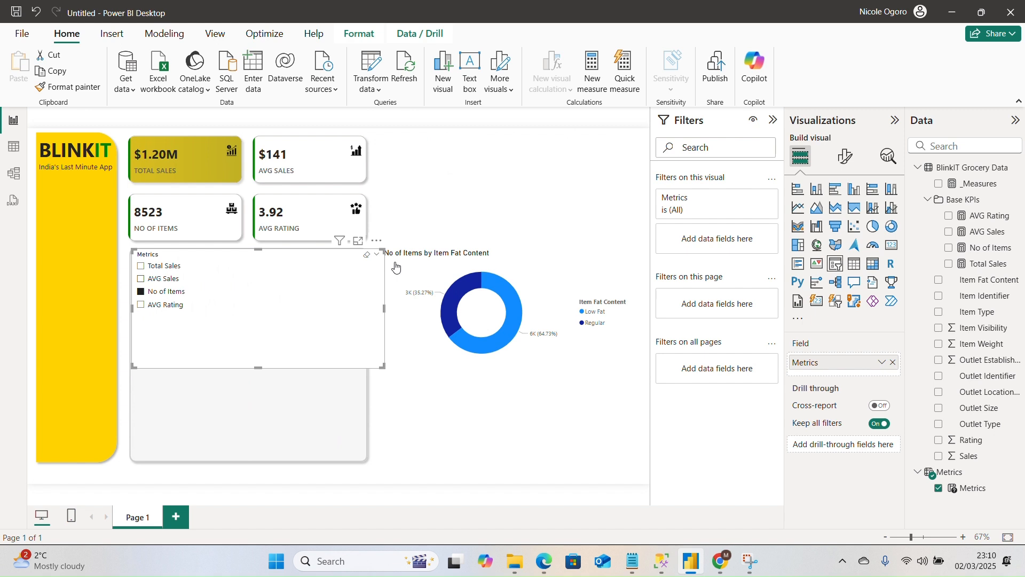
Set the Metrics slicer's style to Tile and turn on single select.
click(842, 158)
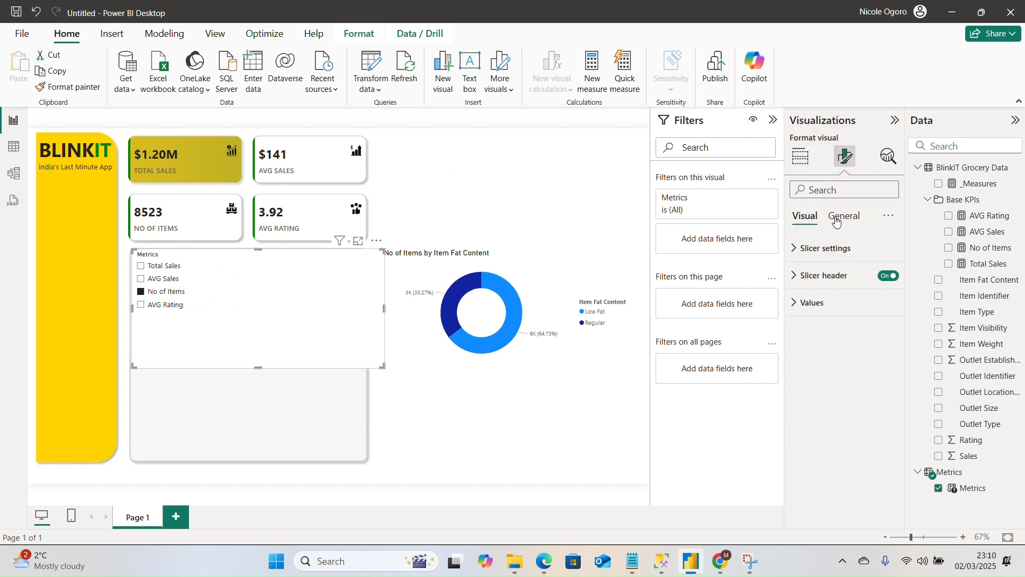
click(816, 248)
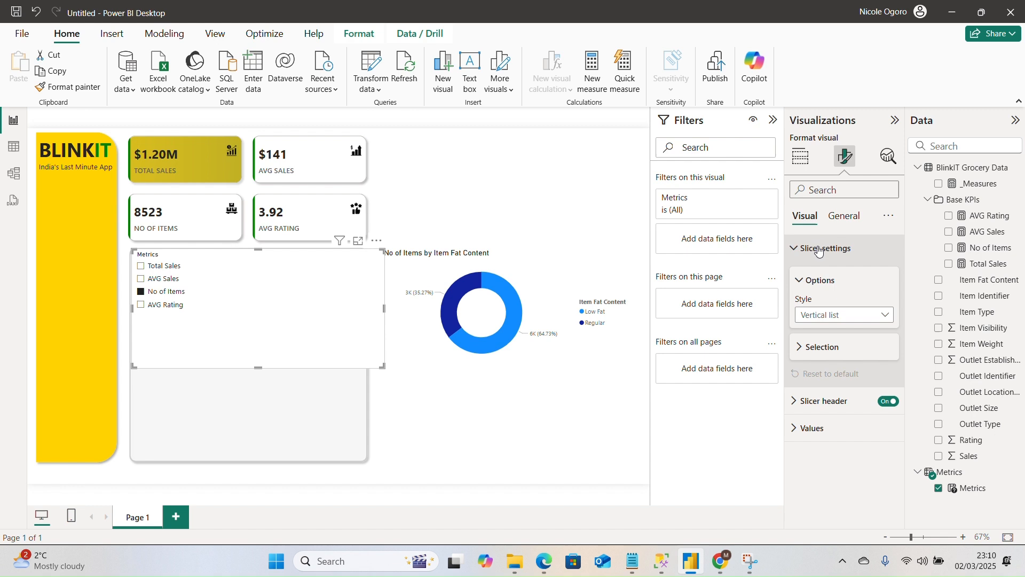
click(853, 315)
click(831, 349)
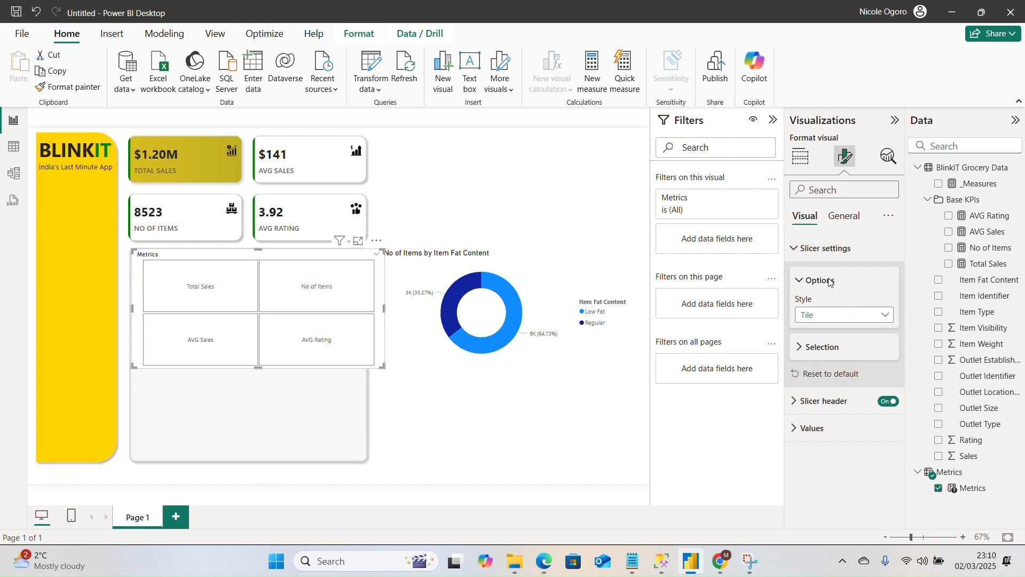
click(824, 348)
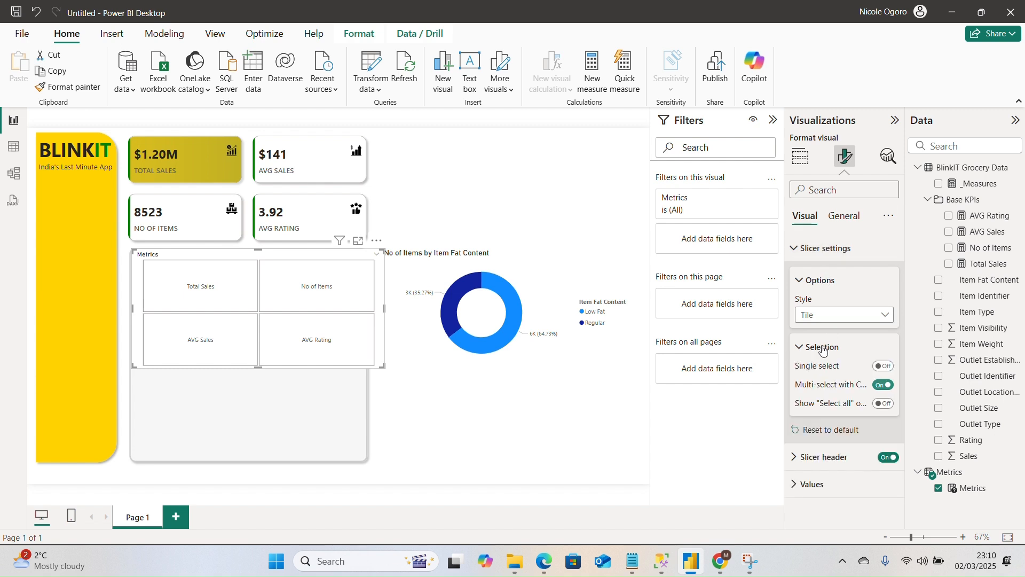
click(885, 368)
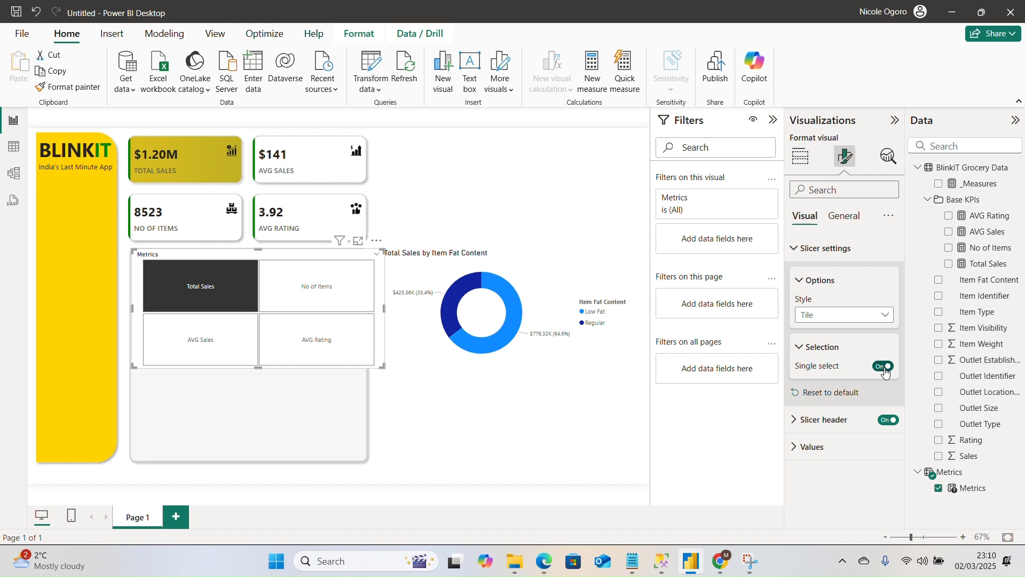
Shorten the Metrics slicer from its lower edge until its four tiles sit in a single row.
click(822, 353)
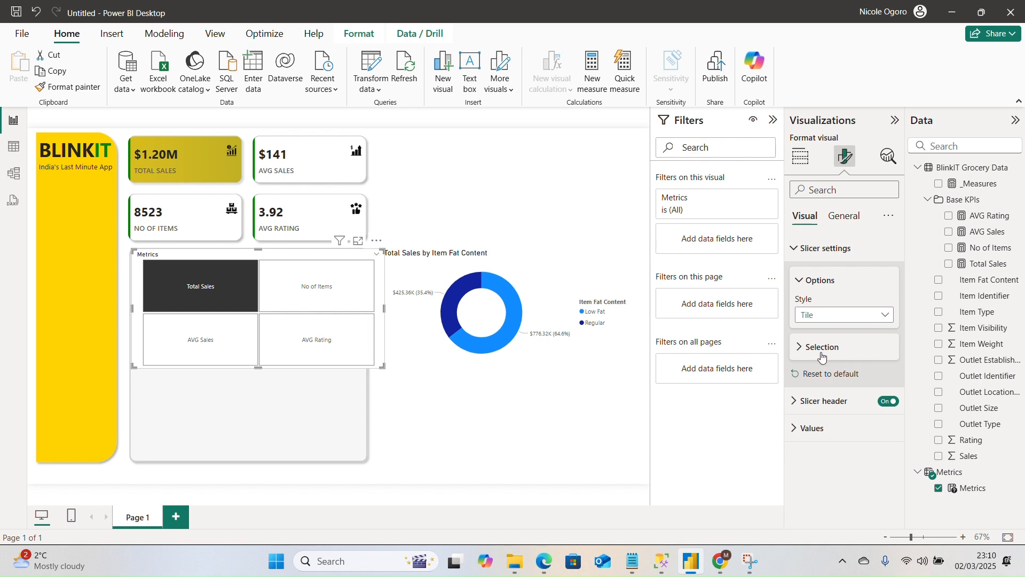
click(831, 403)
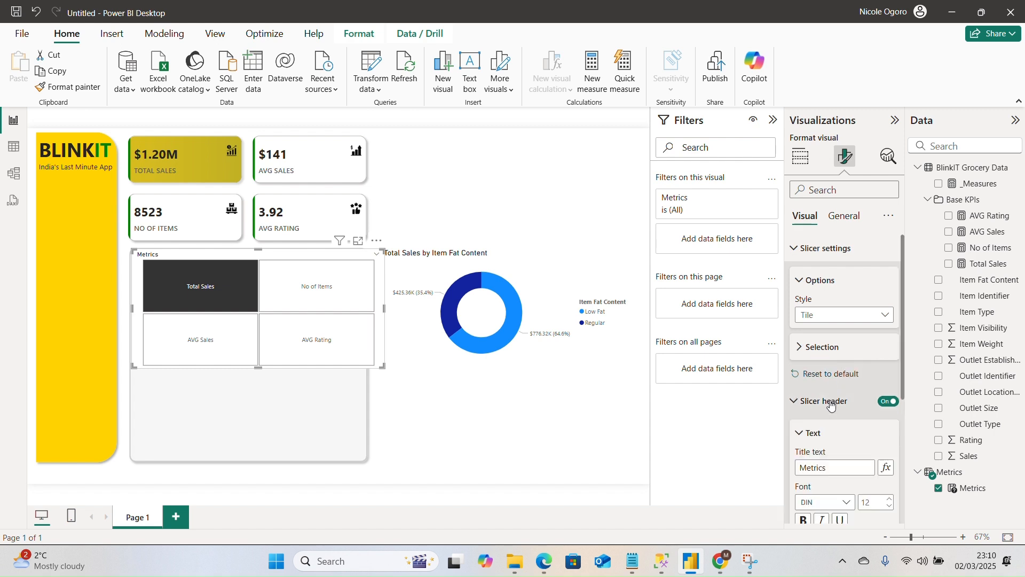
drag(903, 379, 905, 447)
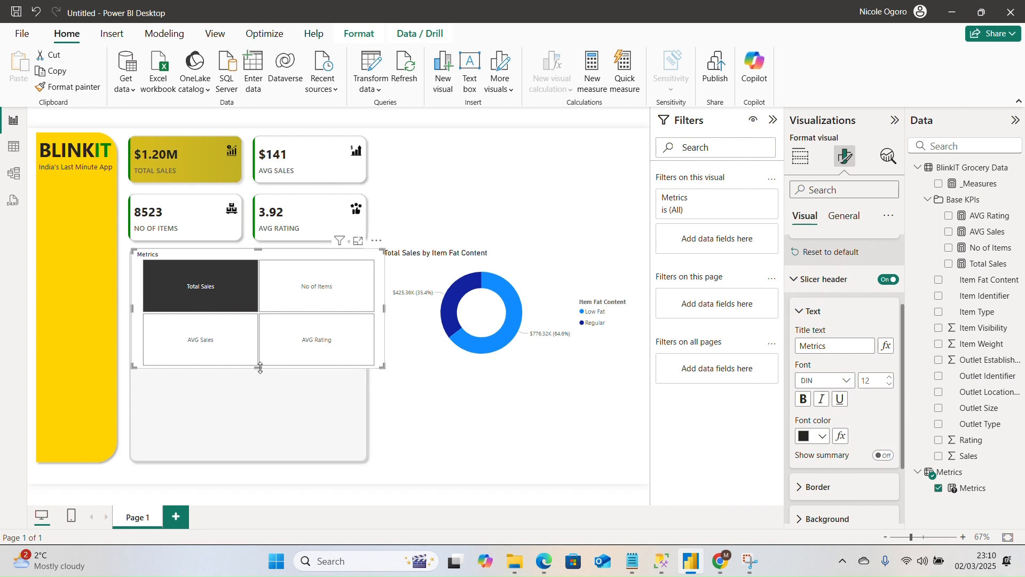
drag(261, 368, 254, 277)
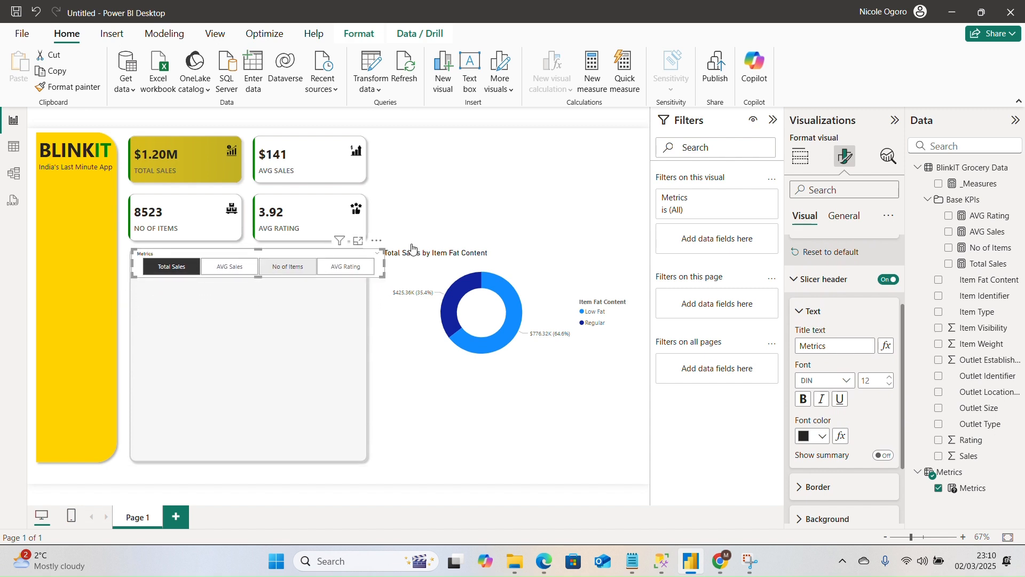
Set the Metrics slicer's height to 40 and width to 465 so it fits within the gray rectangle.
click(842, 216)
click(823, 251)
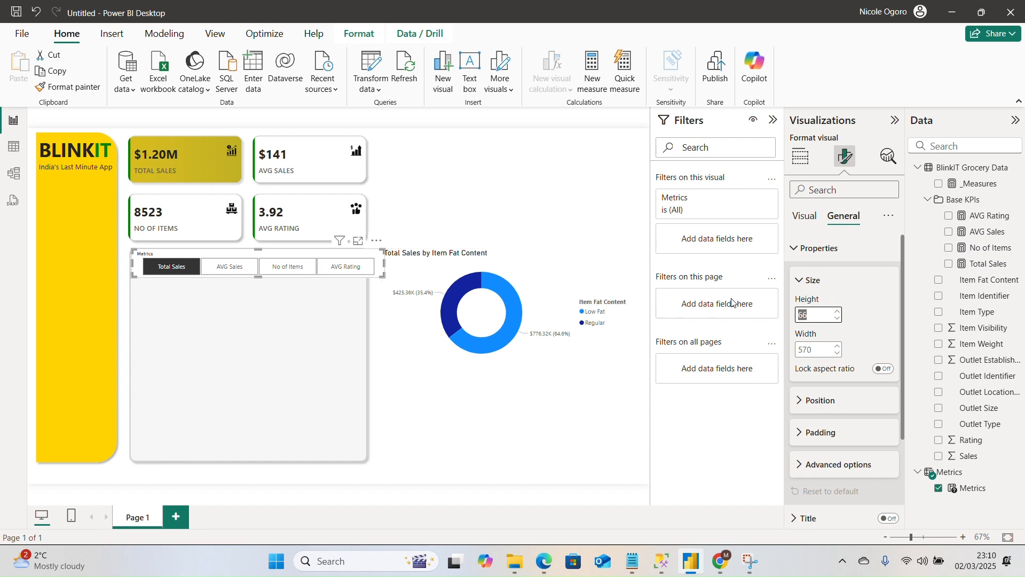
click(447, 27)
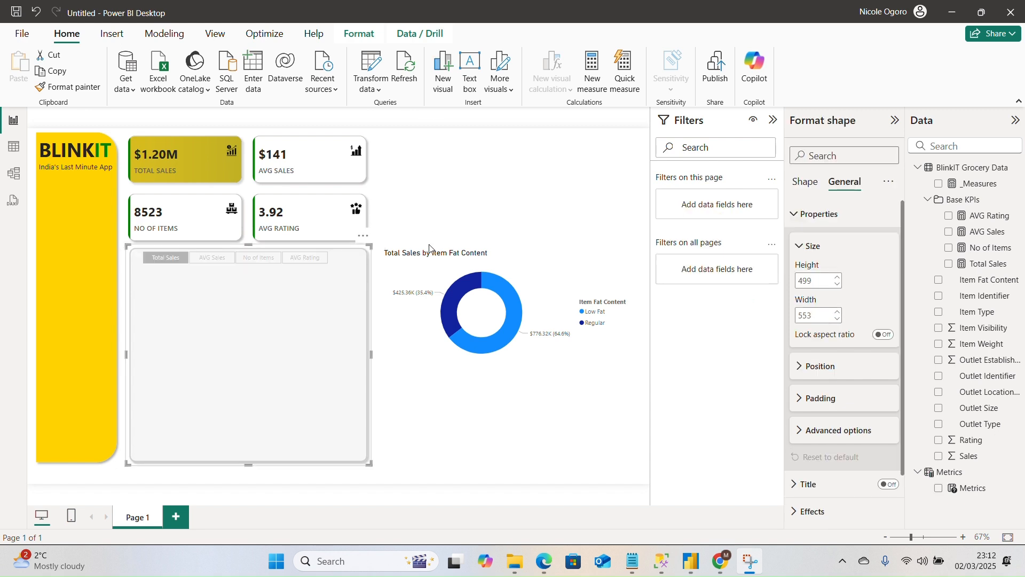
click(239, 259)
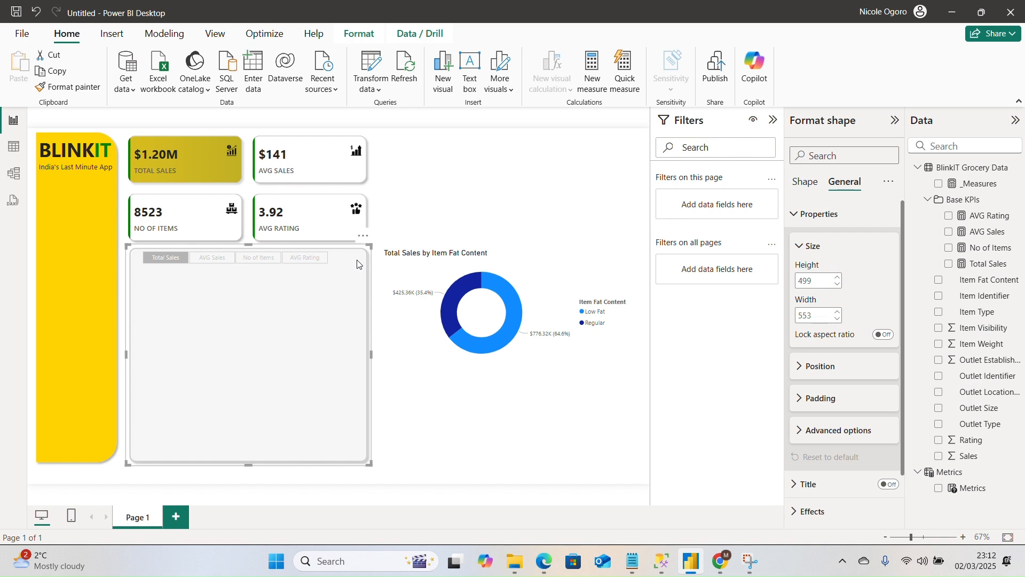
click(525, 229)
Set the Metrics slicer's value text to Segoe UI Semibold at size 9.
click(316, 263)
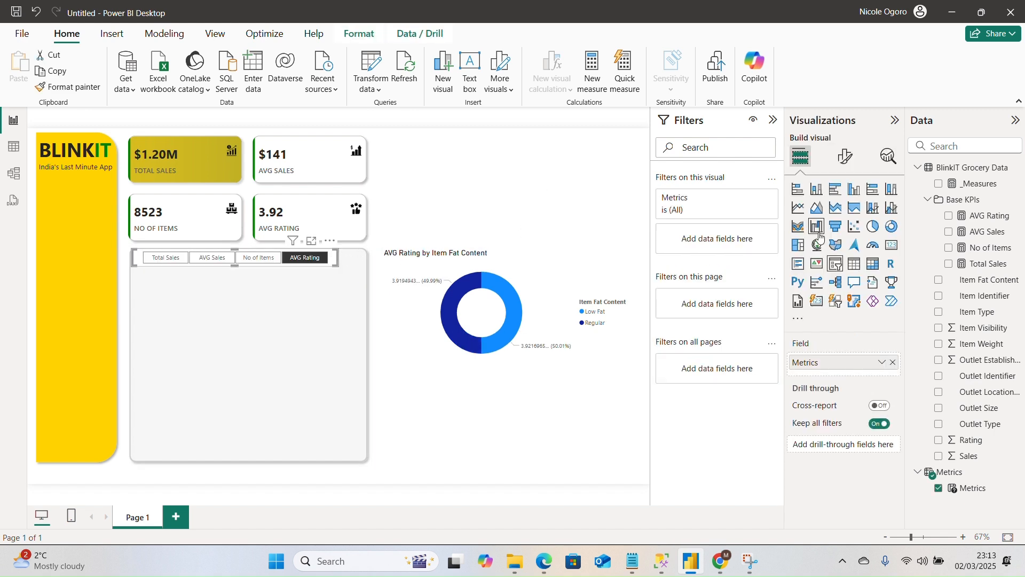
click(845, 156)
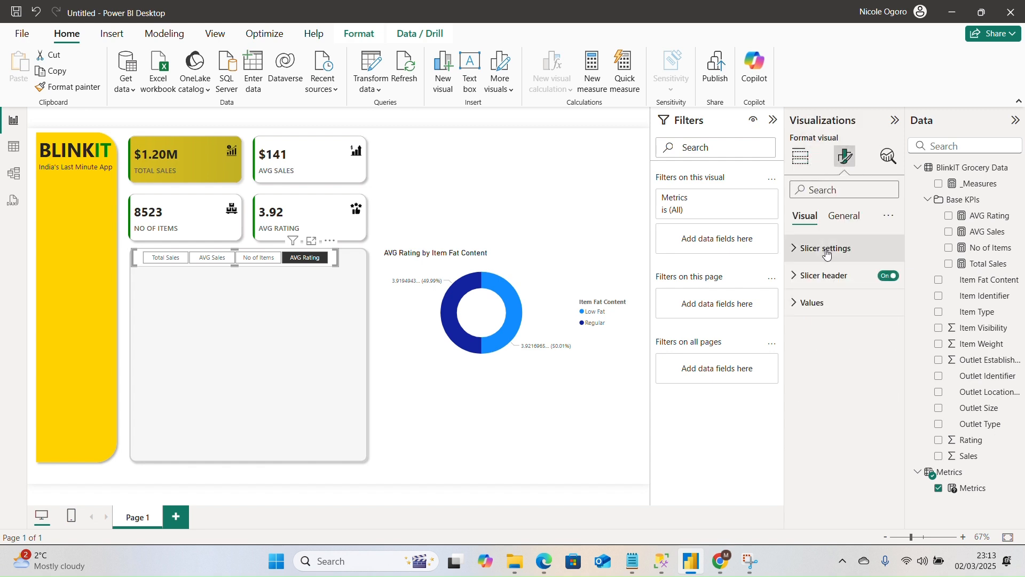
click(819, 302)
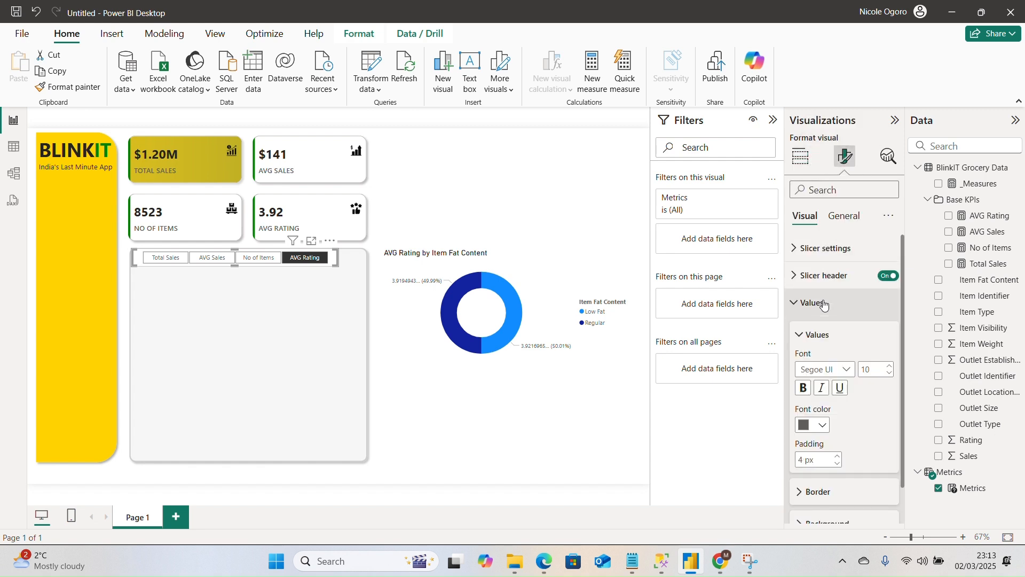
click(890, 373)
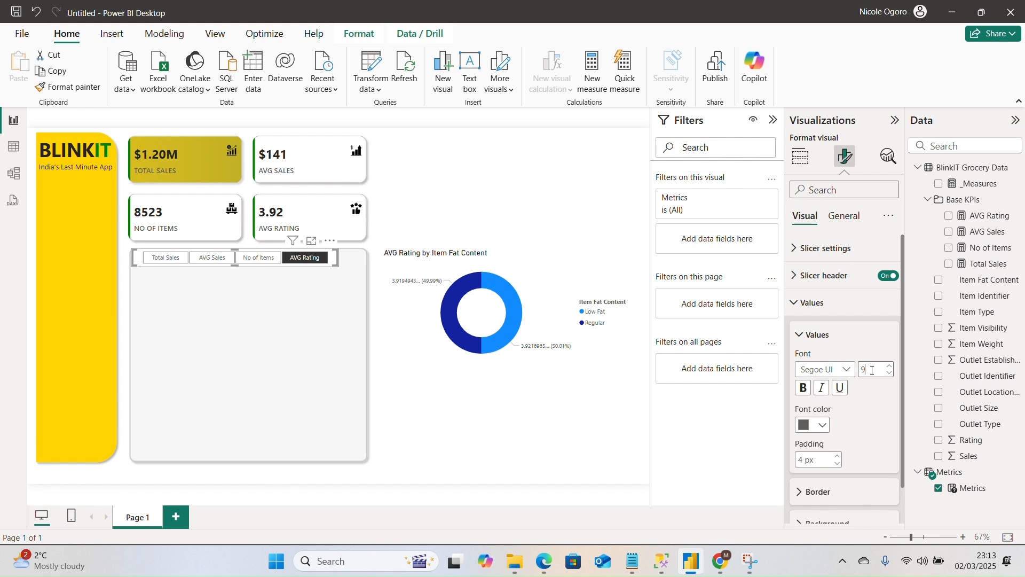
click(833, 369)
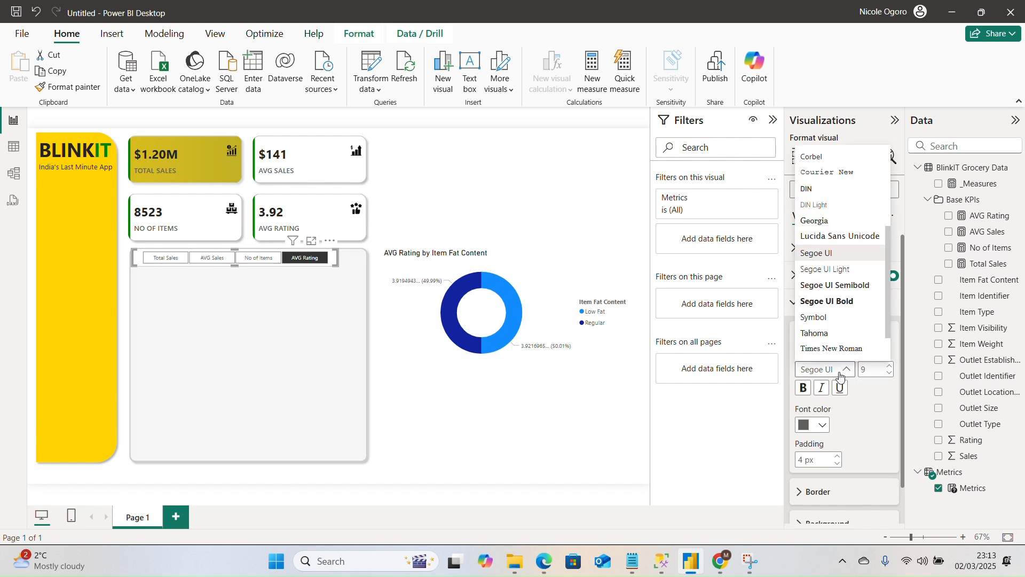
click(858, 291)
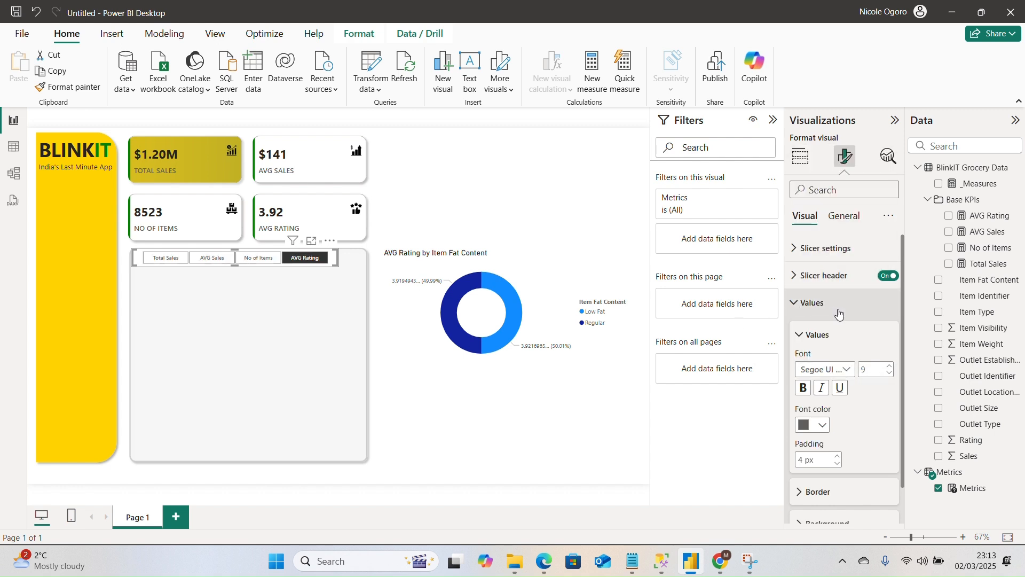
click(816, 335)
click(832, 340)
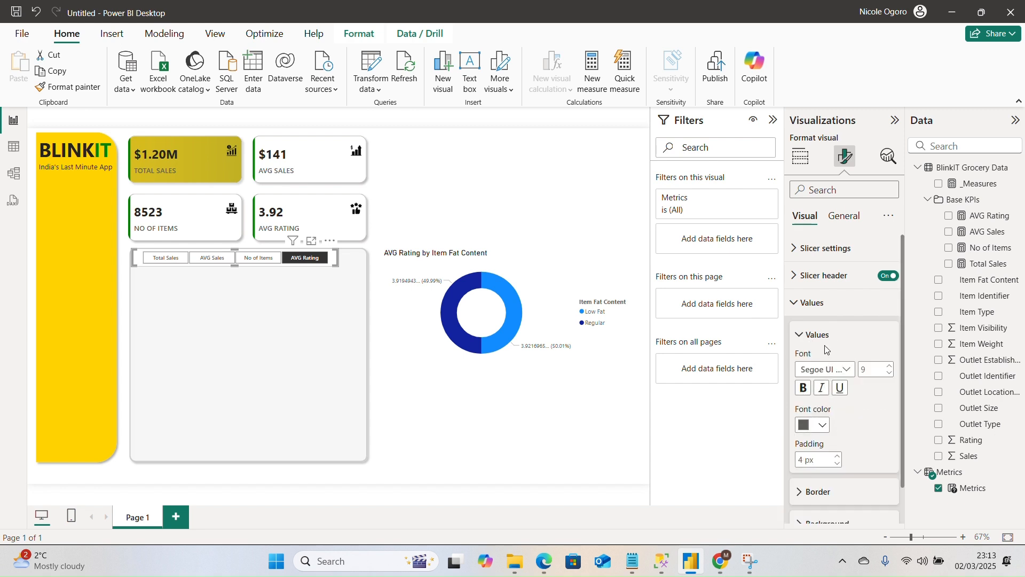
click(814, 335)
click(841, 219)
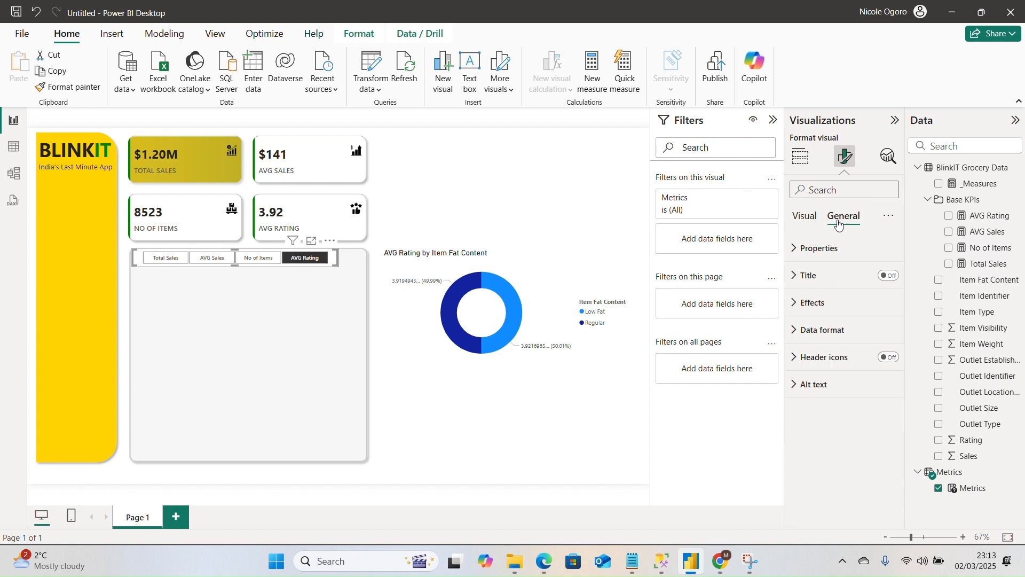
click(820, 251)
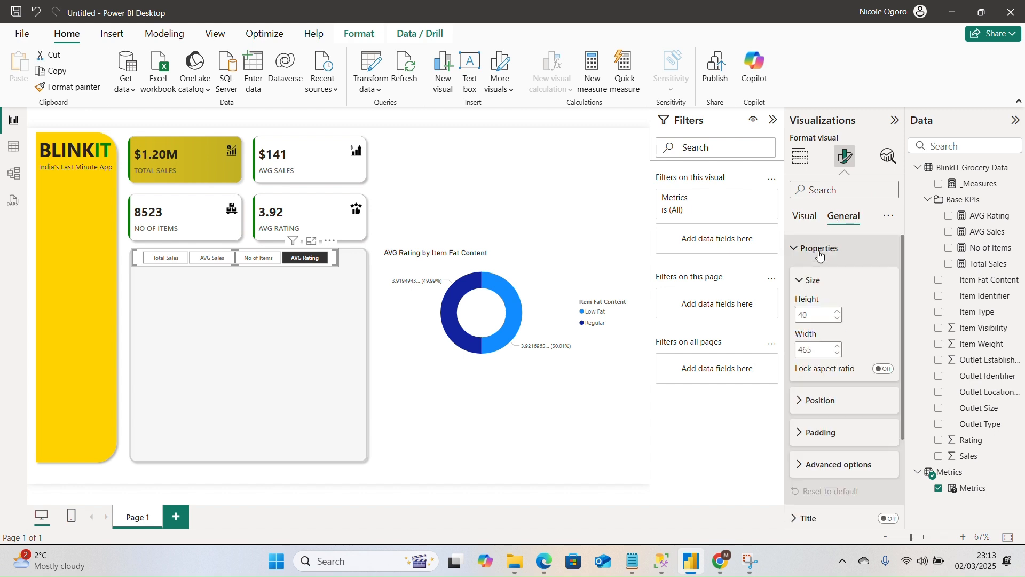
click(821, 251)
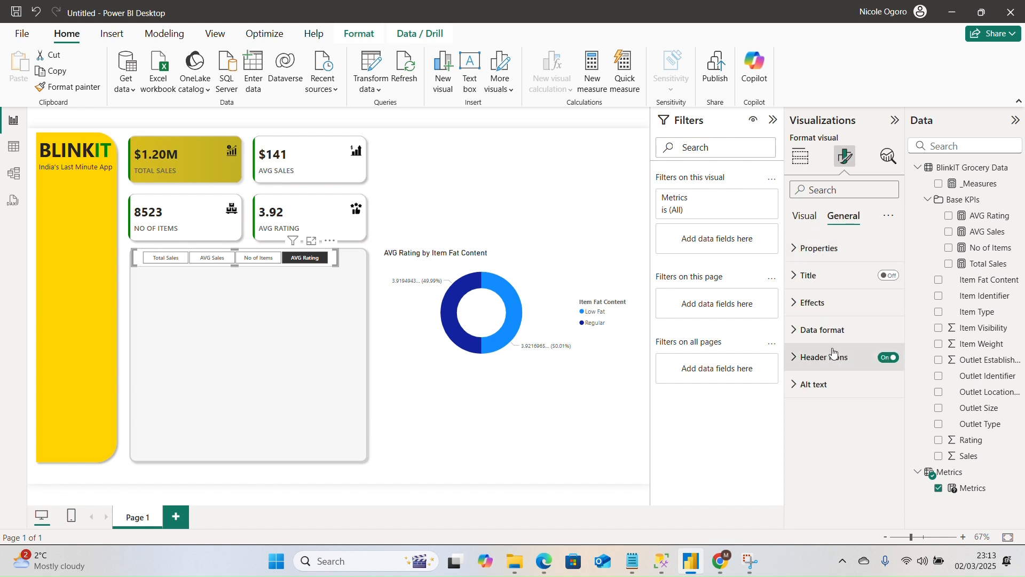
Fill the Metrics slicer's tiles with the recently used yellow as their background color.
click(805, 216)
click(835, 400)
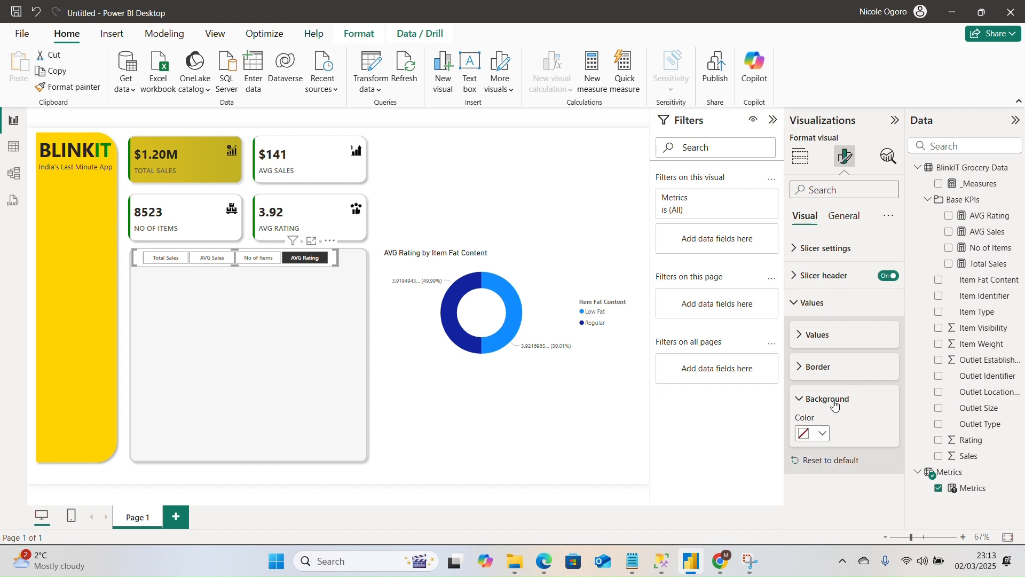
click(823, 435)
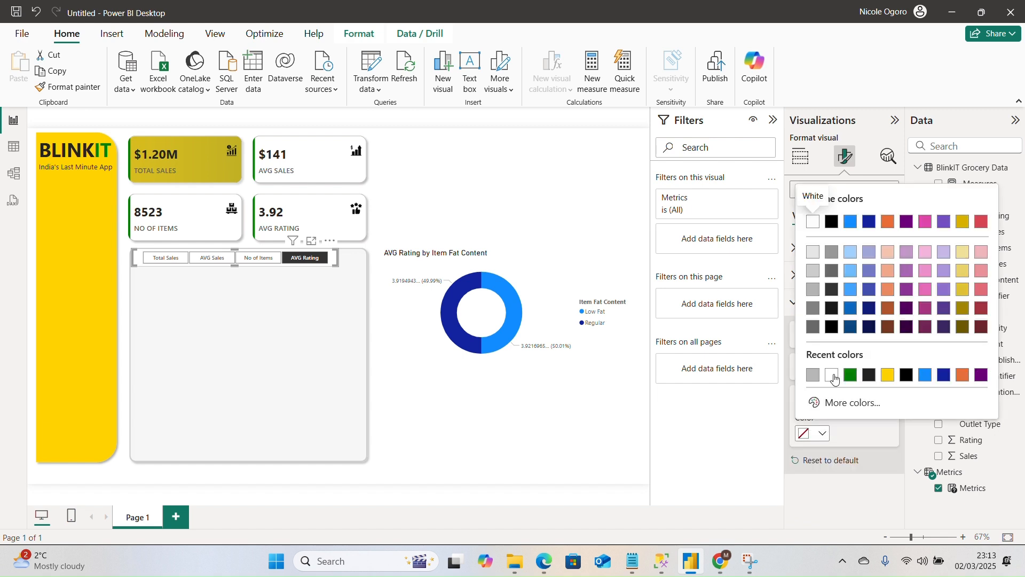
click(890, 374)
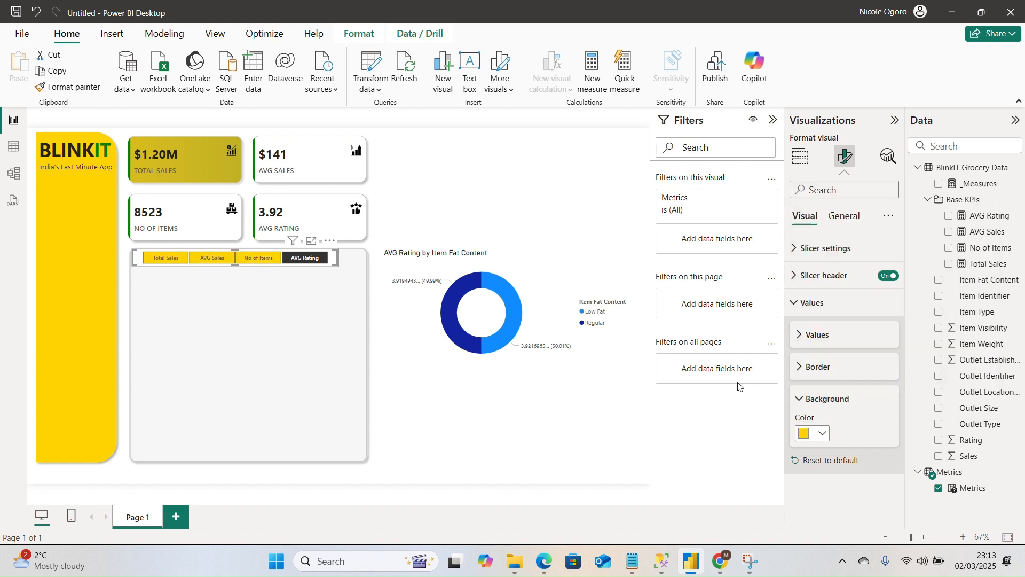
click(460, 408)
Test the yellow slicer tiles by switching through AVG Sales, Total Sales and No of Items.
click(227, 260)
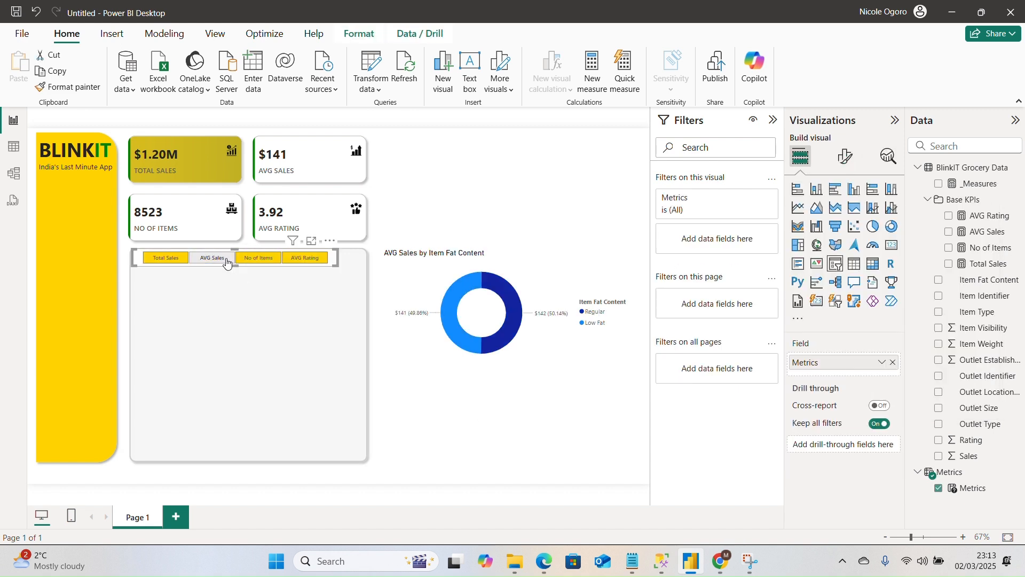
click(165, 258)
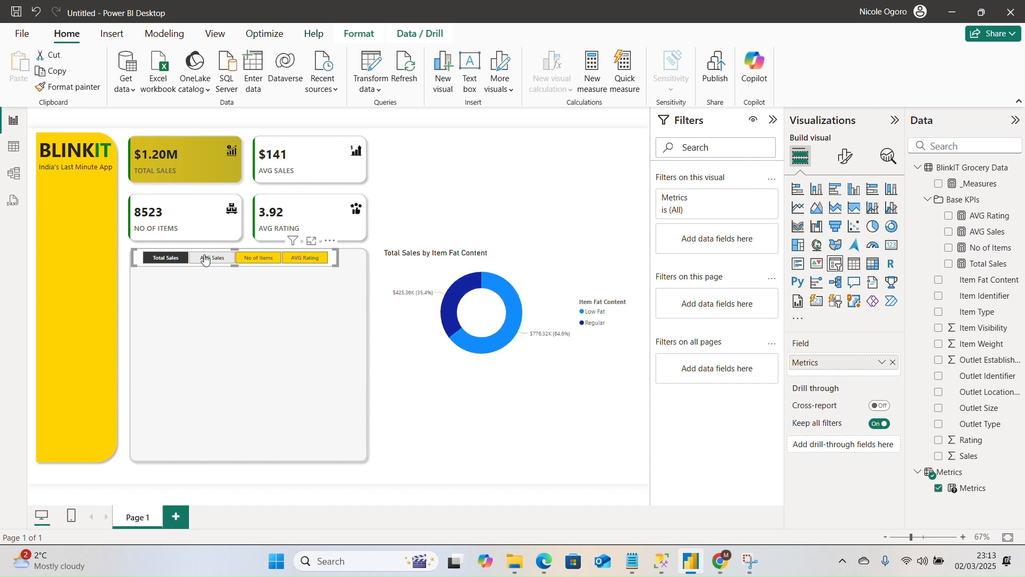
click(206, 259)
click(259, 258)
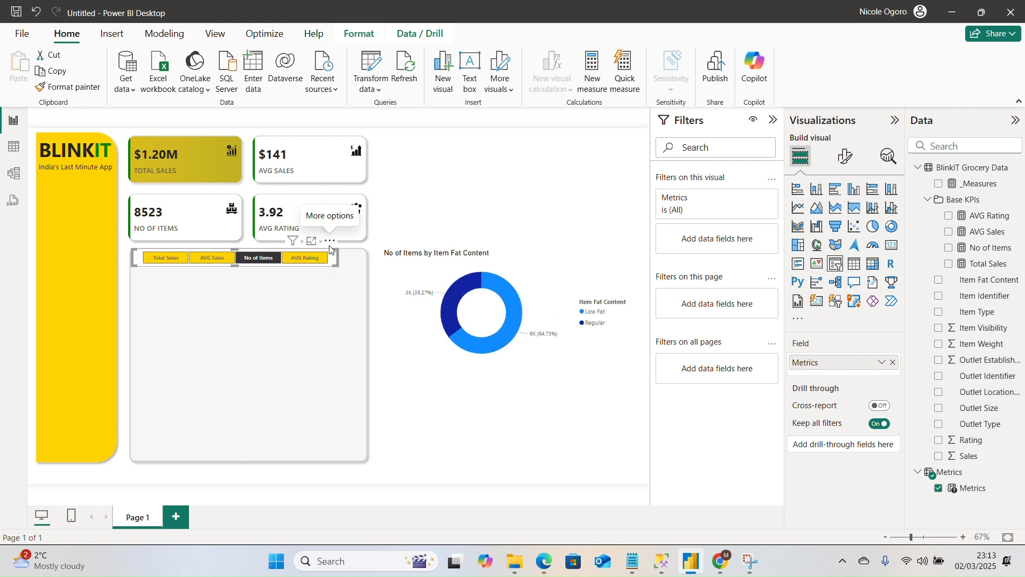
Nudge the Metrics slicer slightly left so it lines up with the gray rectangle's left edge.
mouse_move(331, 249)
mouse_down()
mouse_move(349, 244)
mouse_move(322, 248)
mouse_up()
click(317, 290)
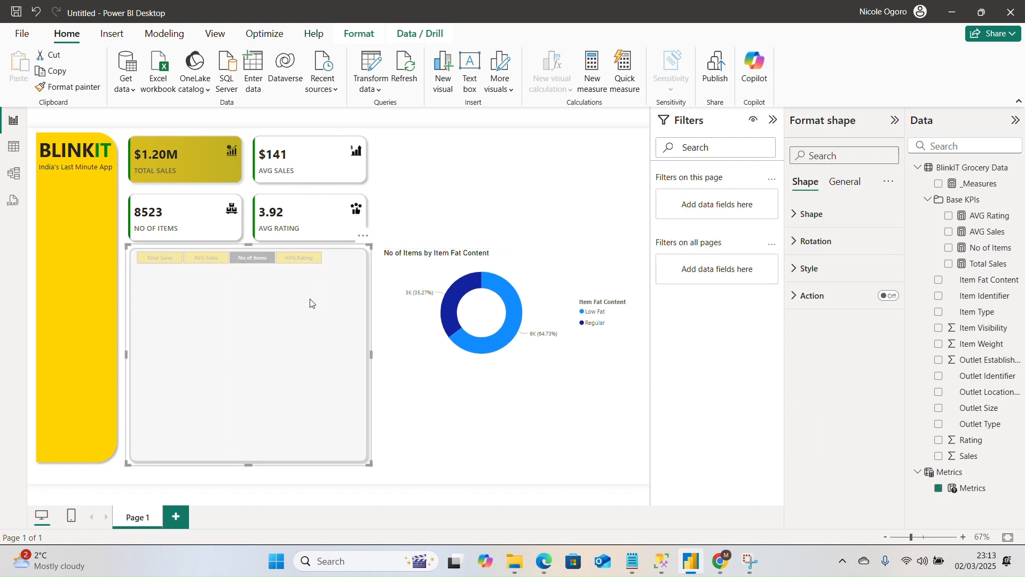
click(296, 267)
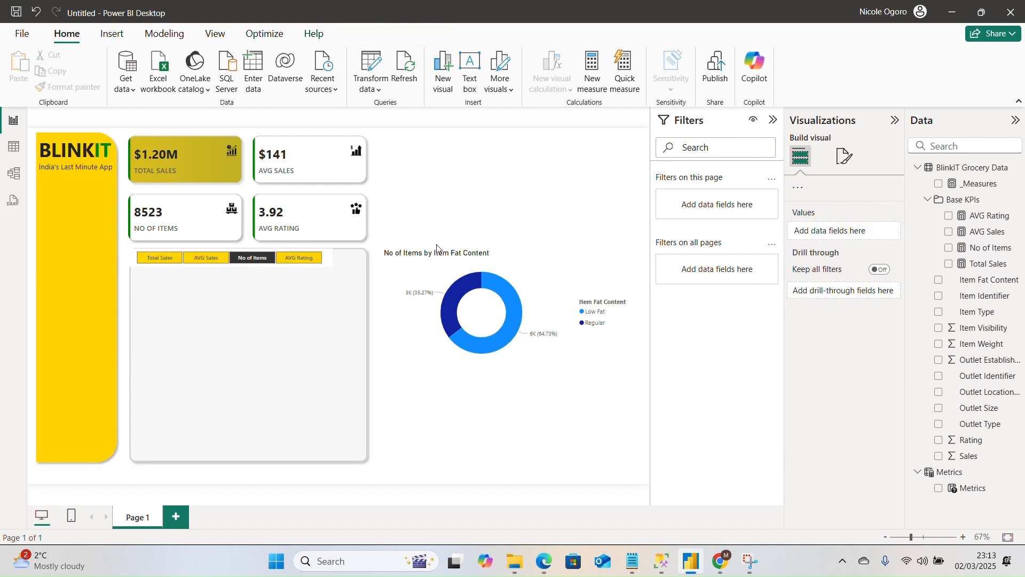
Check the donut chart with the Metrics slicer on AVG Rating and AVG Sales, leaving AVG Sales selected.
click(283, 257)
click(206, 258)
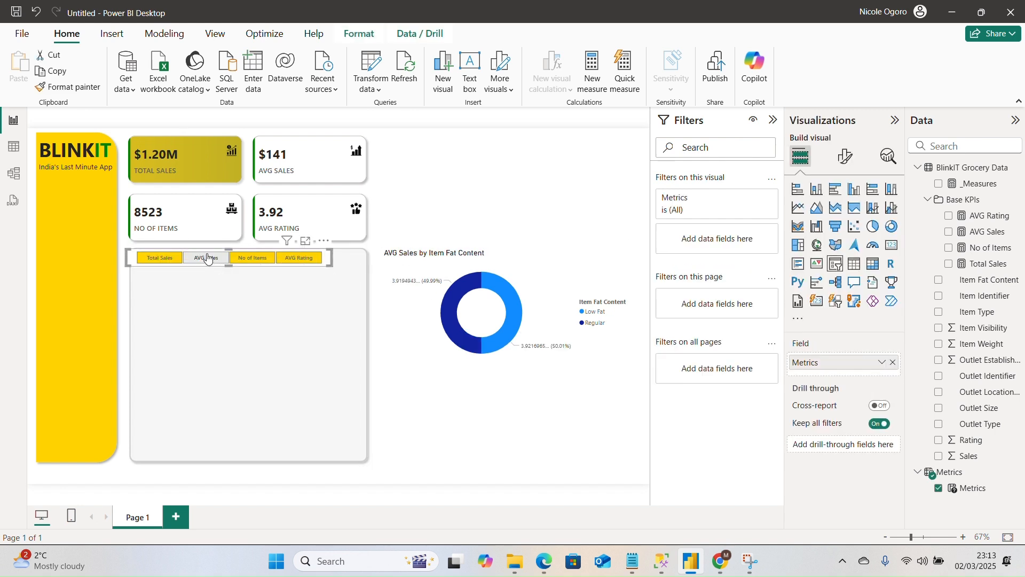
click(446, 191)
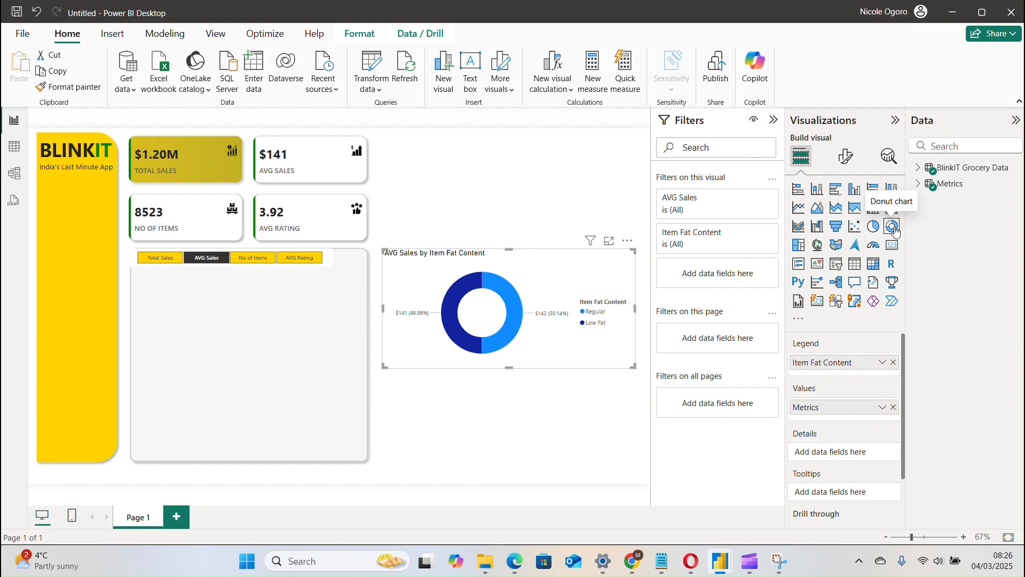
Position the fat-content donut chart's legend at Top left.
click(844, 166)
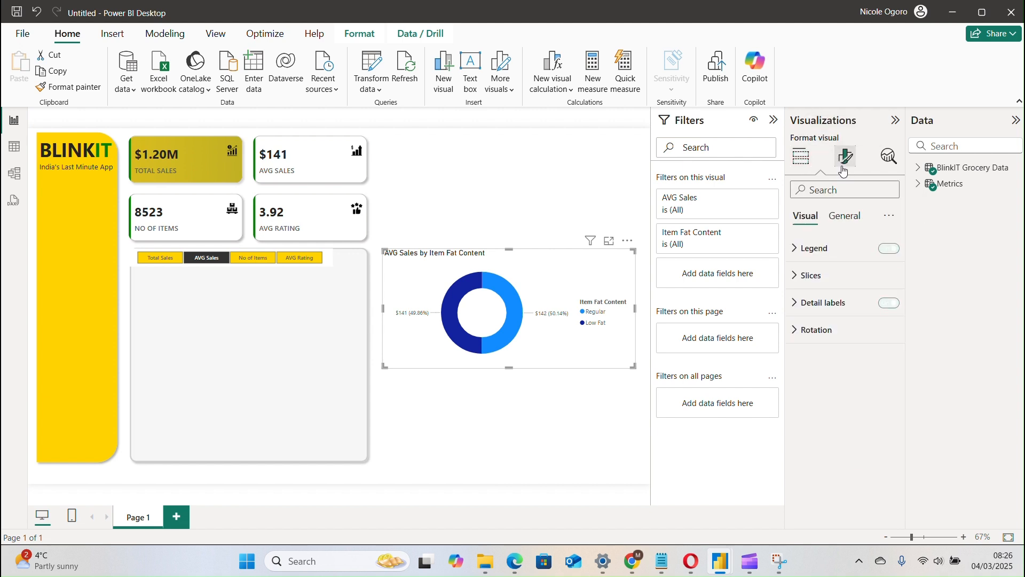
click(837, 253)
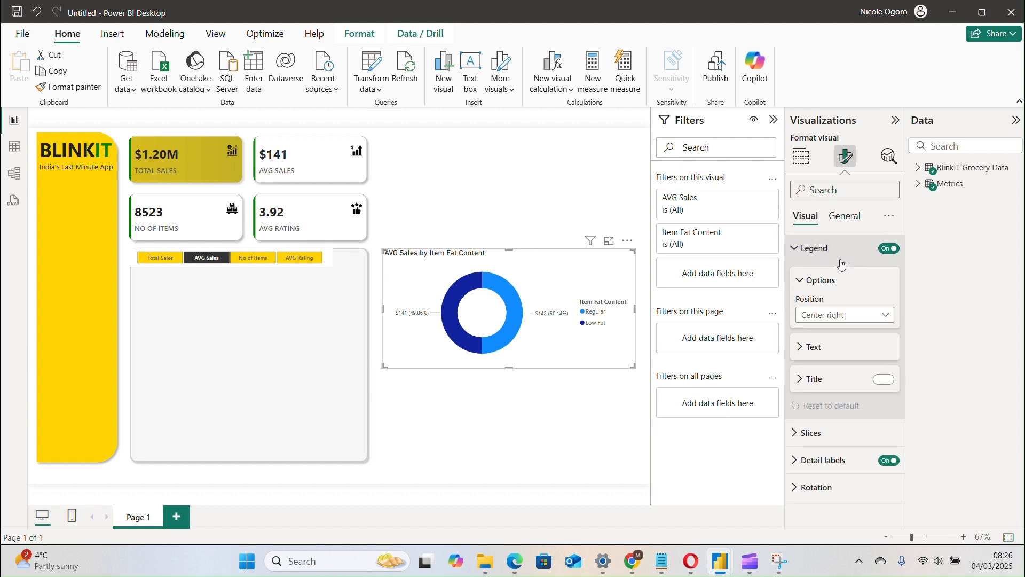
click(846, 320)
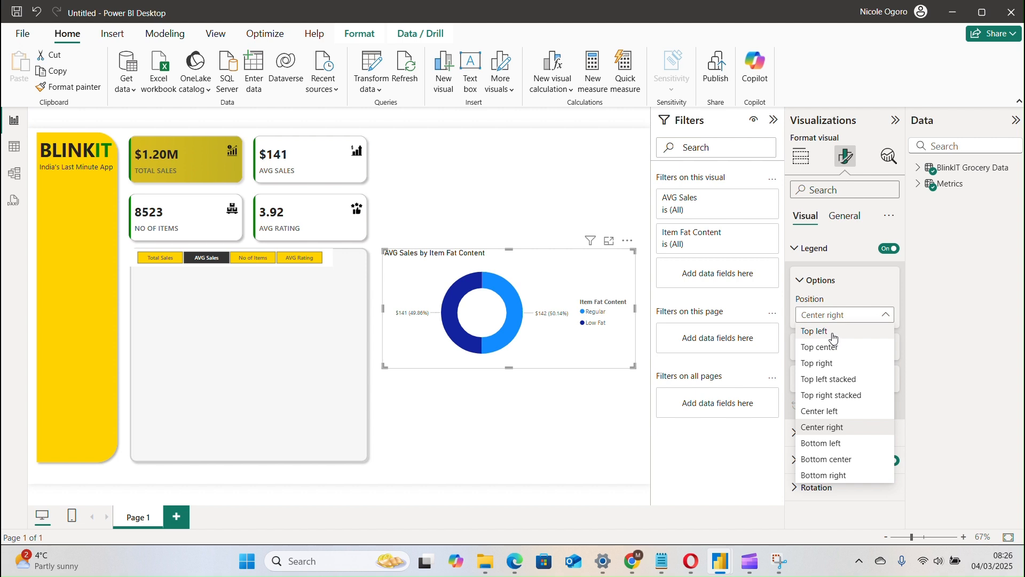
click(833, 334)
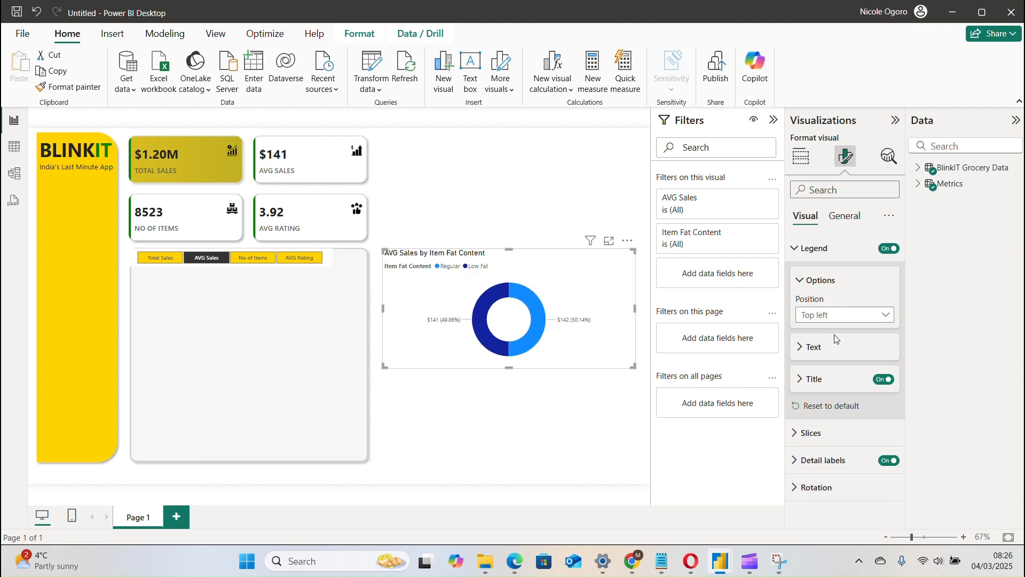
Set the donut chart's legend text to size 8 in Segoe UI Semibold.
click(825, 347)
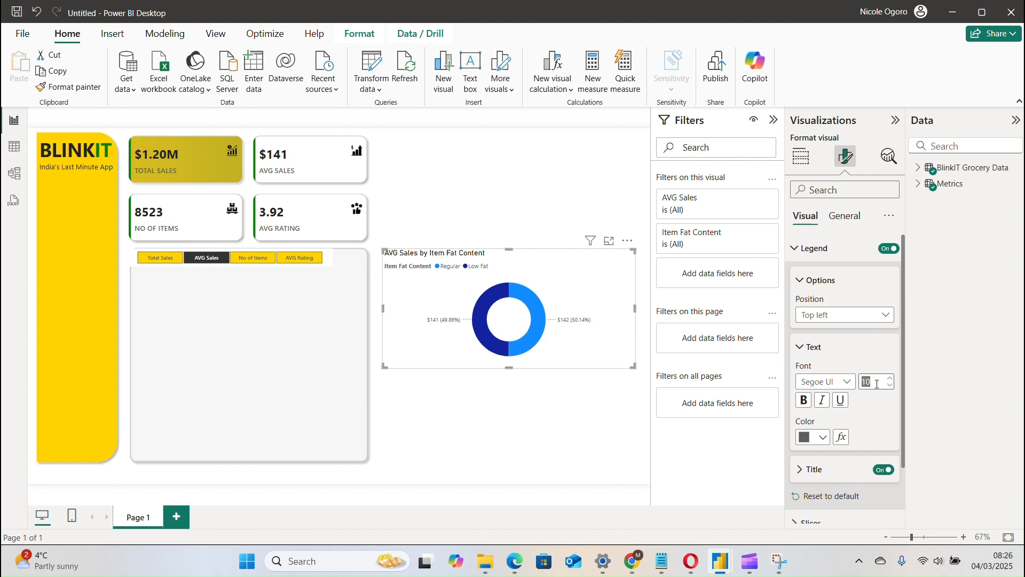
text(8)
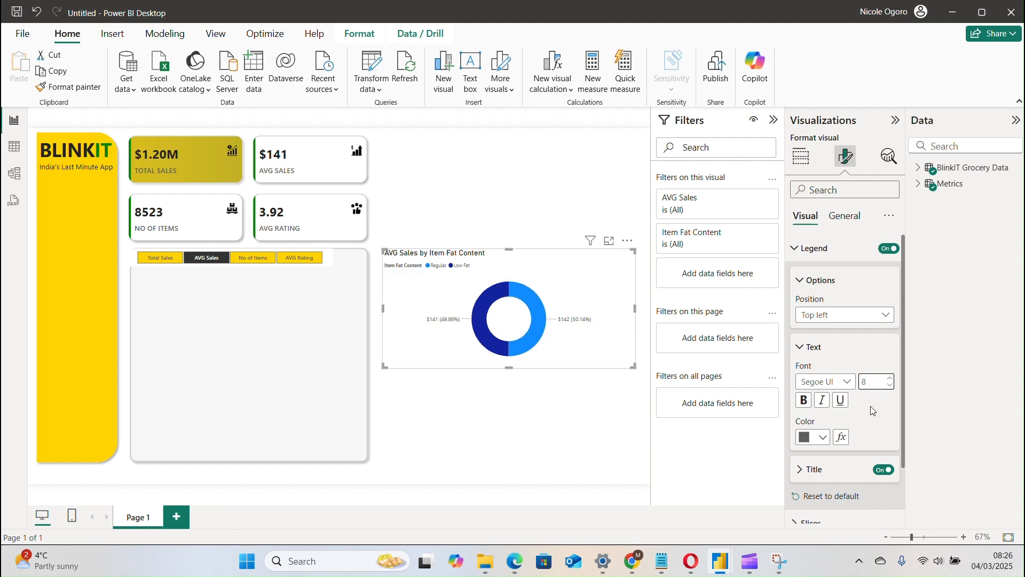
click(828, 383)
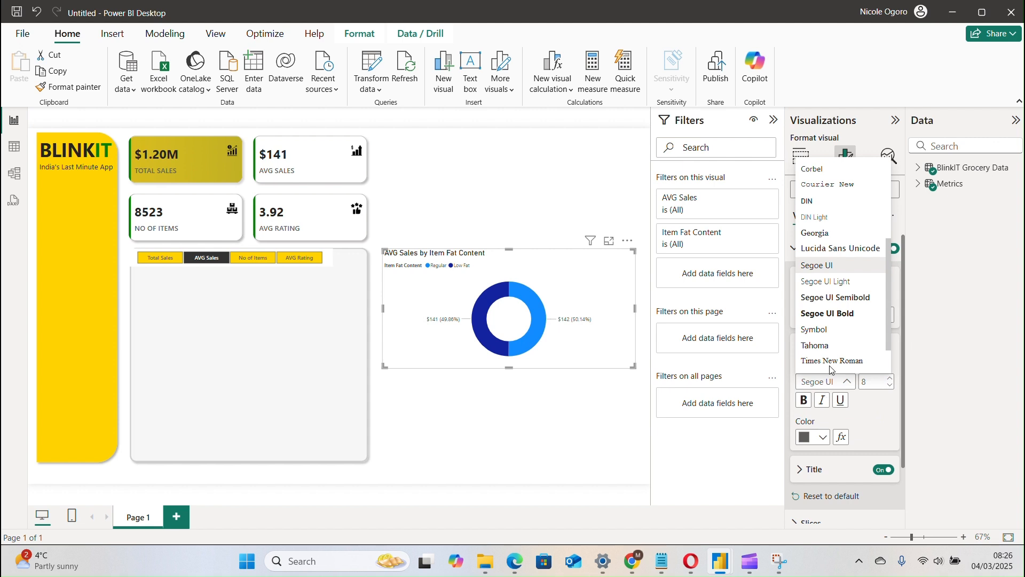
click(831, 296)
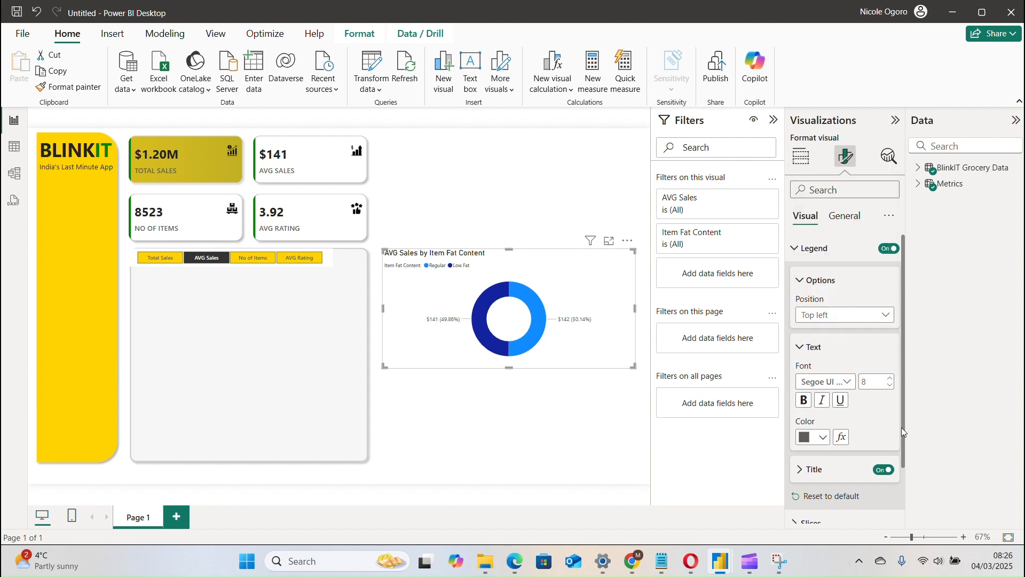
Turn off the legend title on the fat-content donut chart and collapse the legend's option and text settings.
click(885, 472)
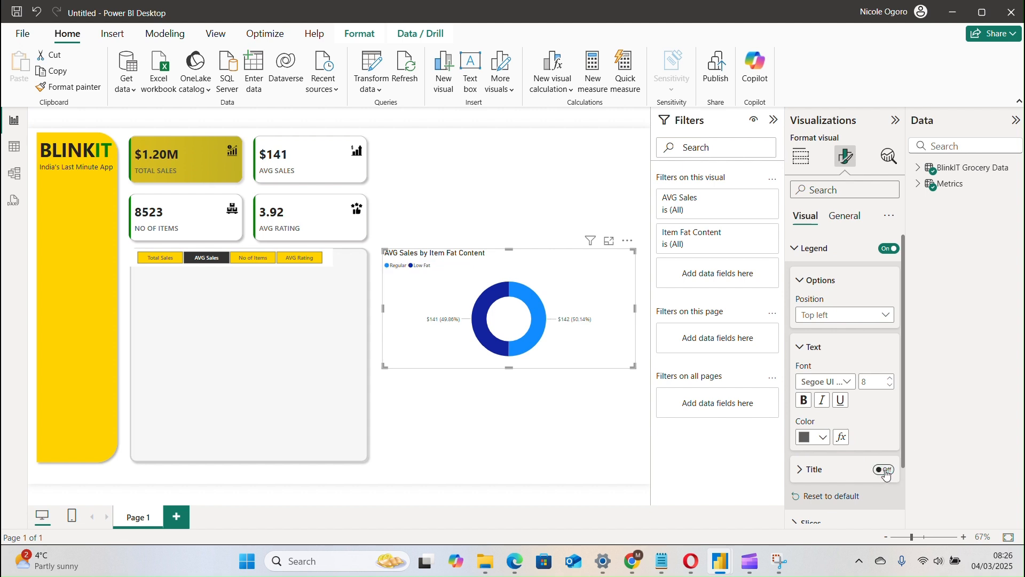
click(885, 471)
click(885, 471)
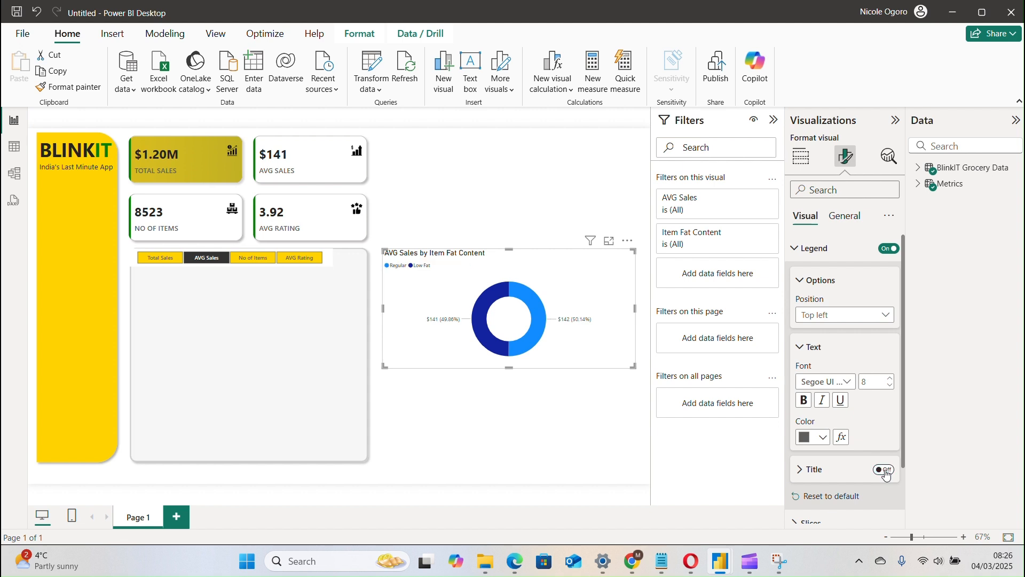
click(817, 281)
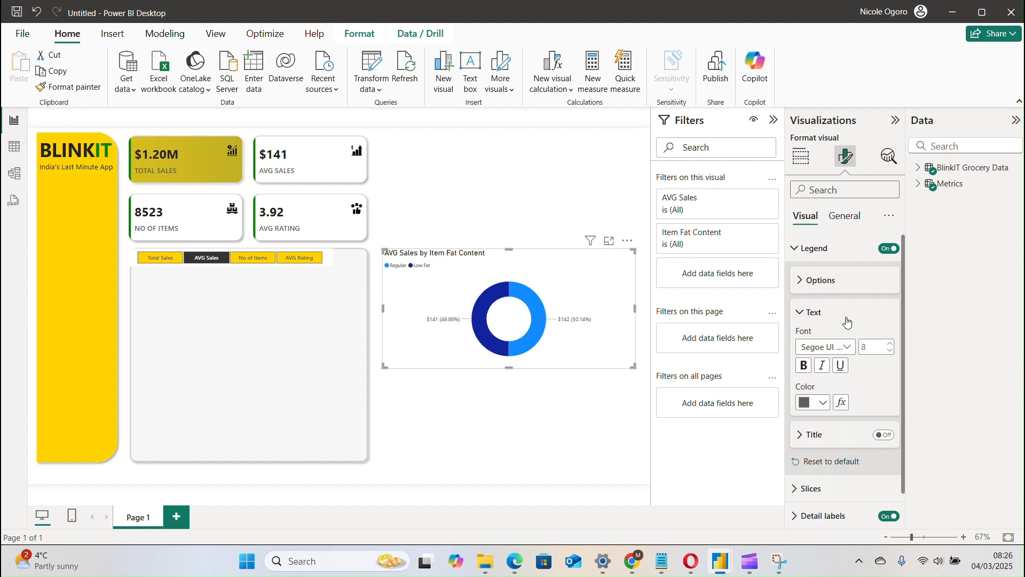
click(804, 314)
Set the donut chart's Regular slice color to hex #CDA900.
click(836, 398)
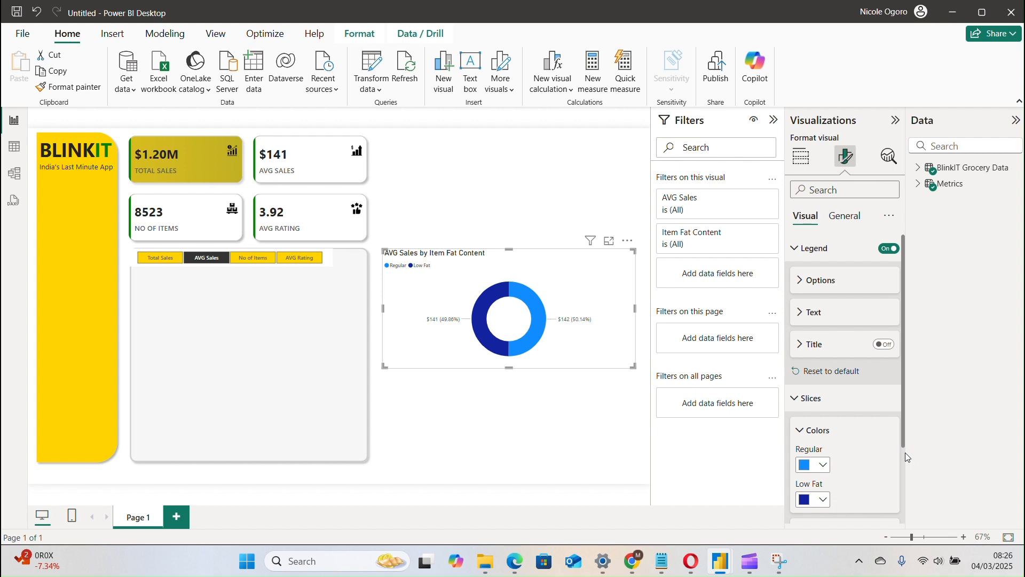
drag(905, 436, 900, 481)
click(811, 406)
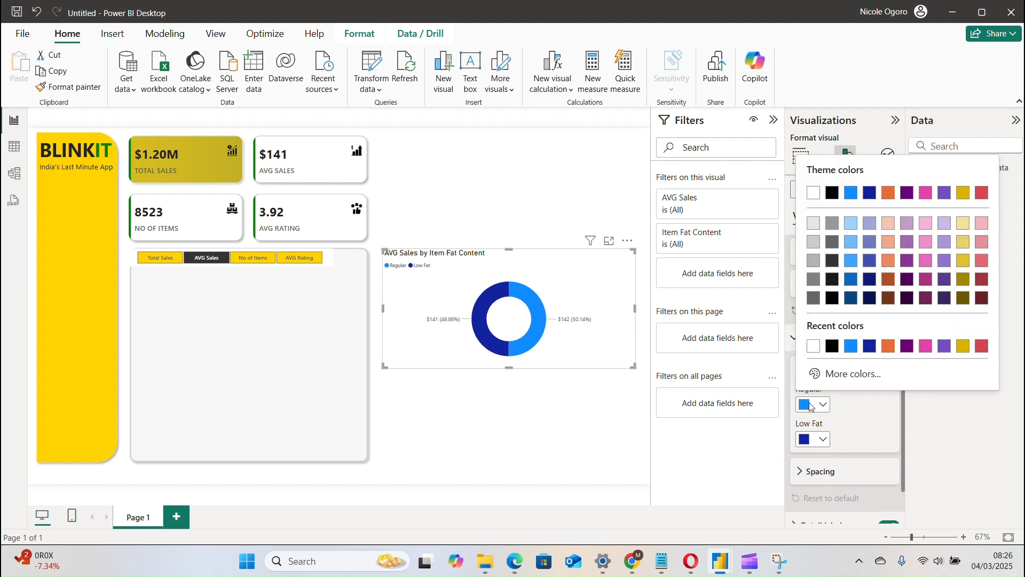
click(853, 374)
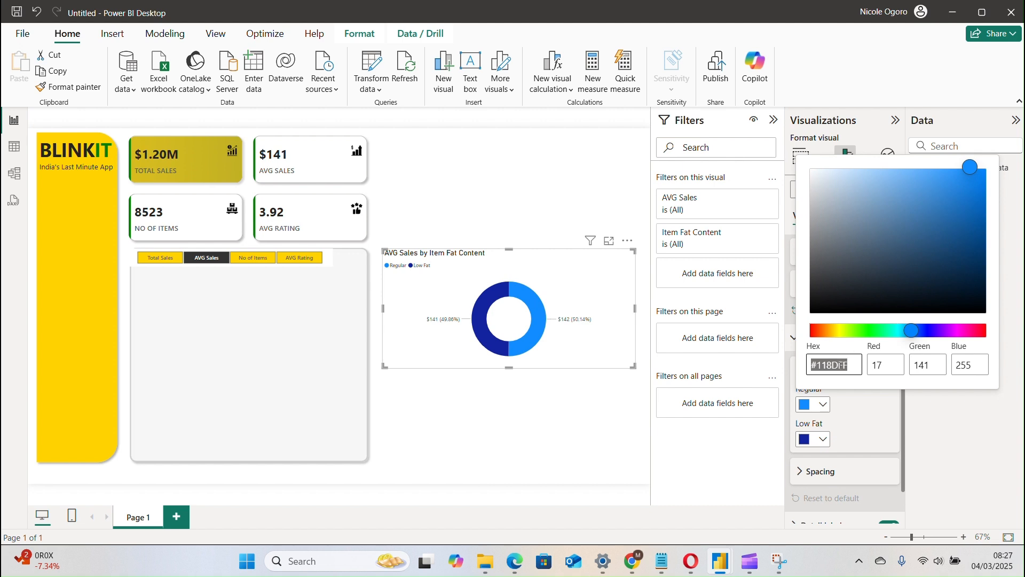
text(#cda900)
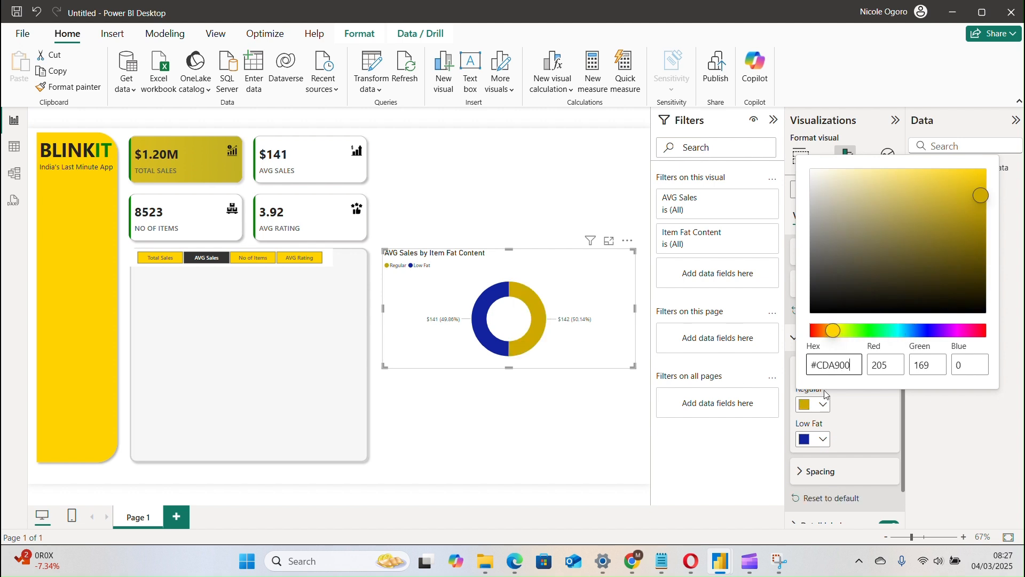
Set the donut chart's Low Fat slice color to hex #568949 and close the color picker.
click(809, 446)
click(809, 446)
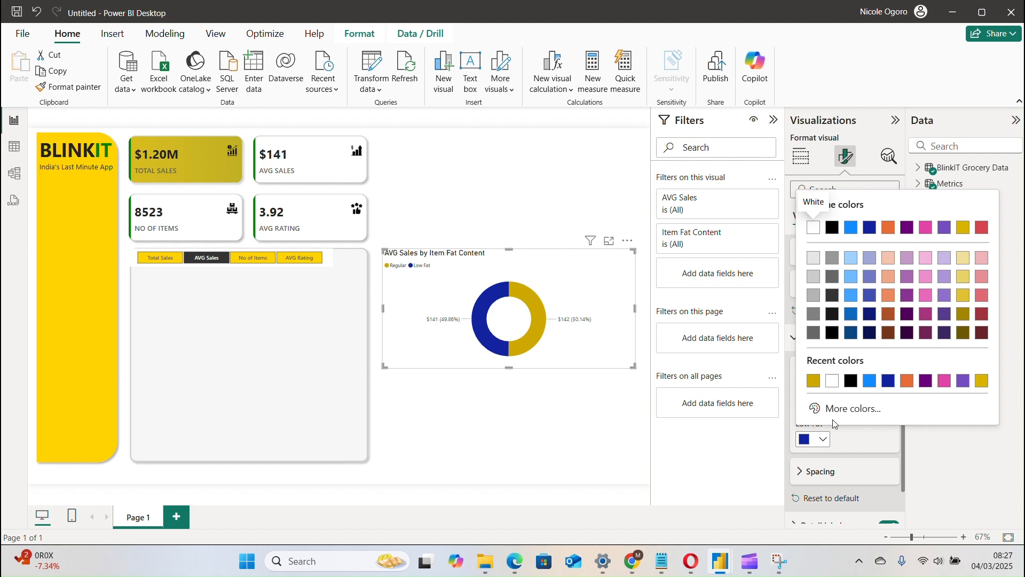
click(849, 408)
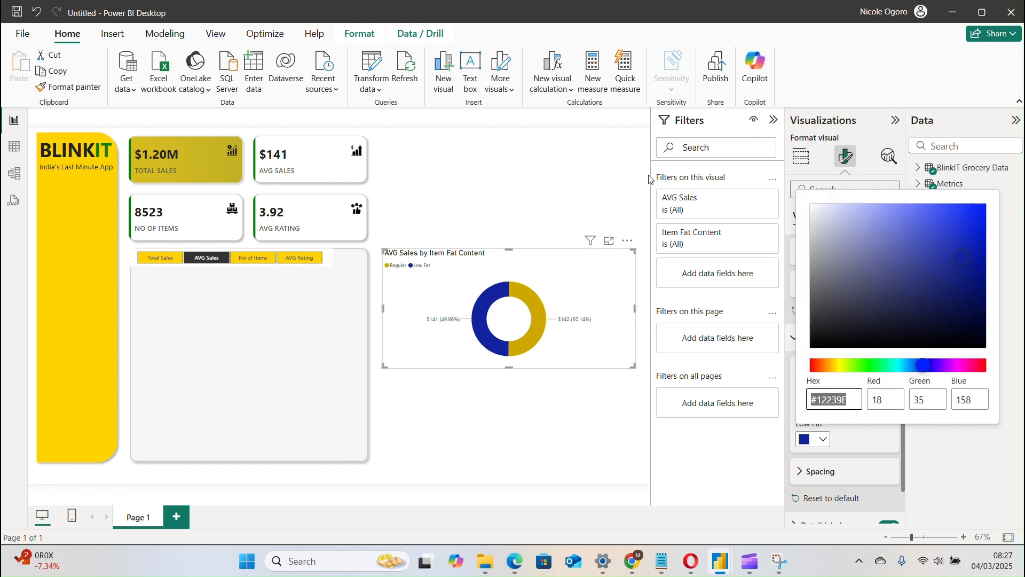
click(433, 21)
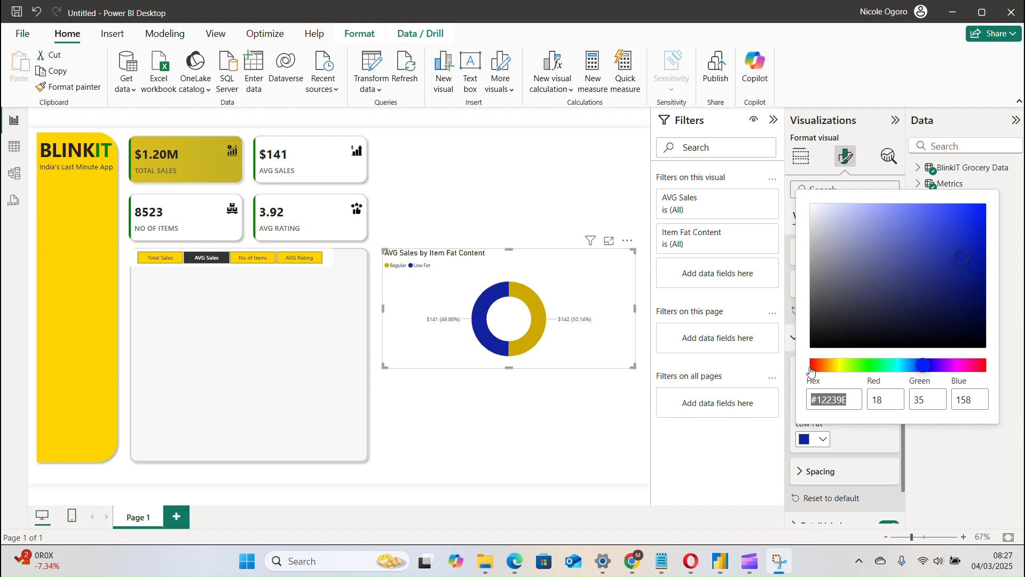
click(853, 402)
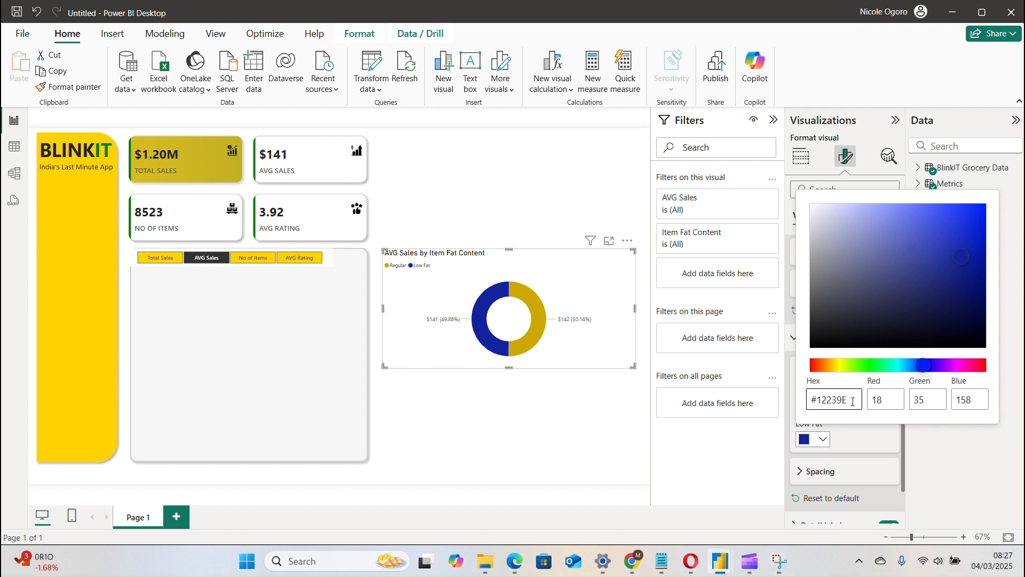
key(BackSpace)
key(BackSpace)
key(BackSpace)
key(BackSpace)
key(BackSpace)
text(568949)
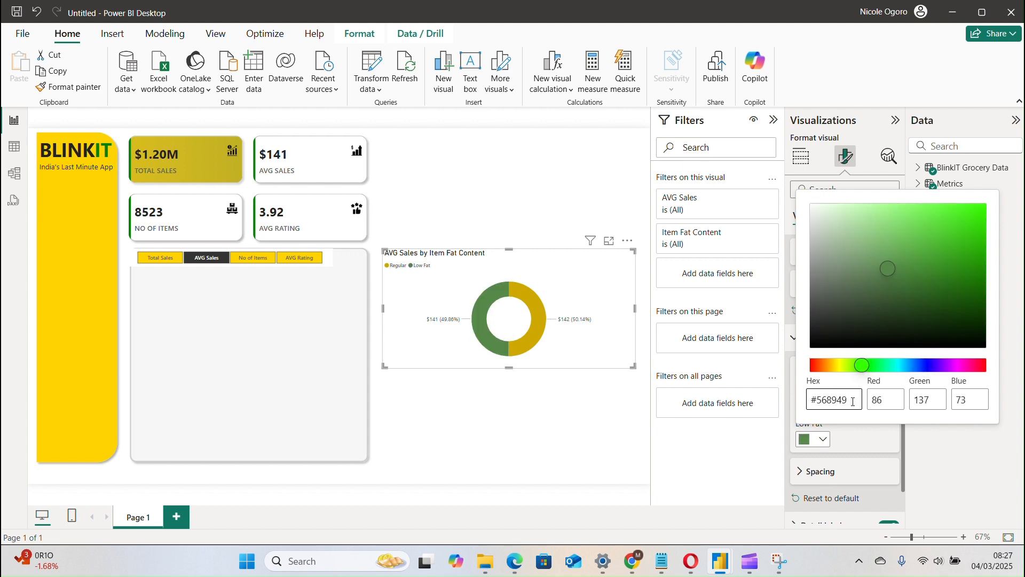
click(440, 21)
click(848, 399)
click(875, 444)
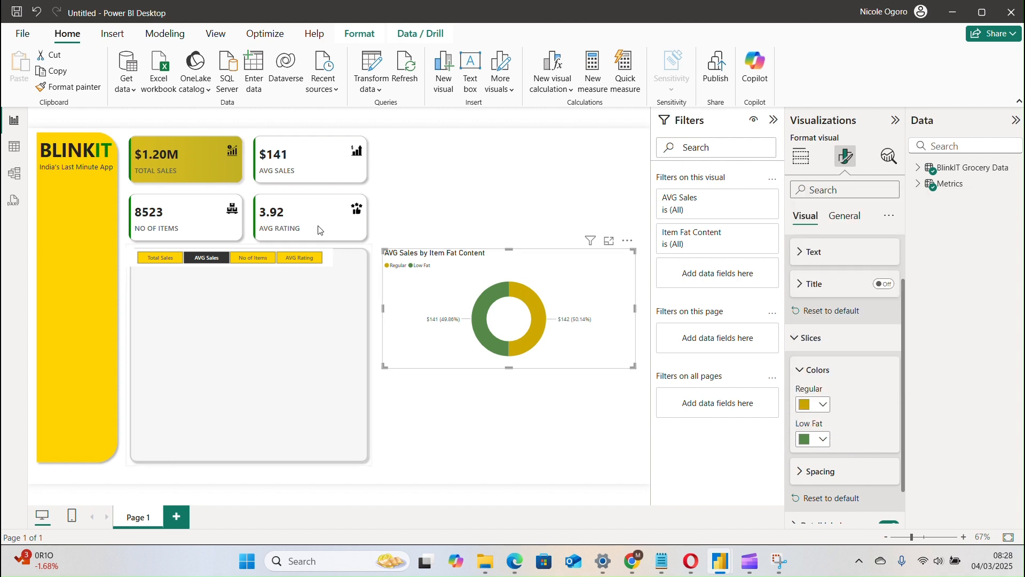
Check the donut chart with each metric of the Metrics slicer, finishing on Total Sales.
click(177, 261)
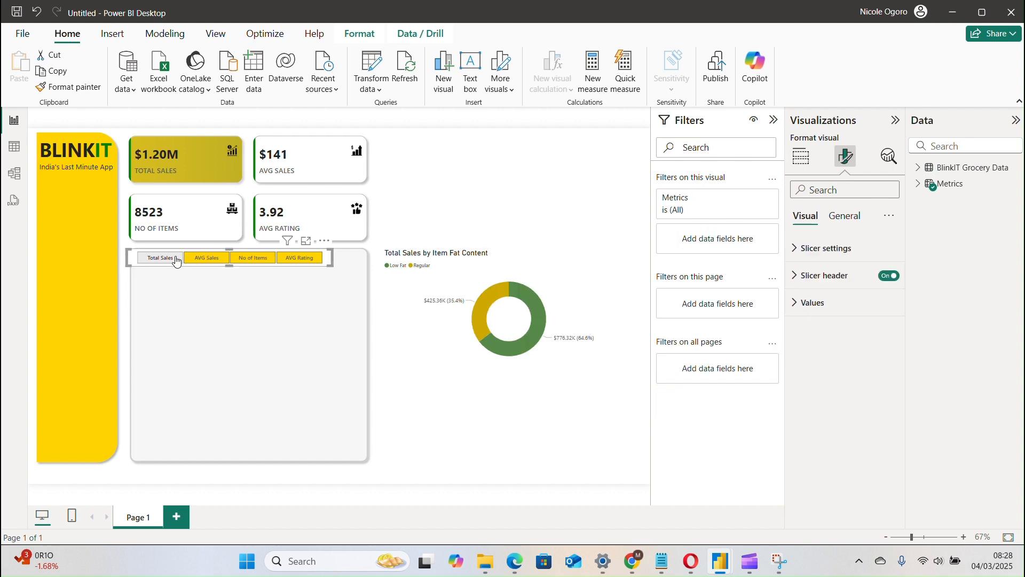
click(210, 264)
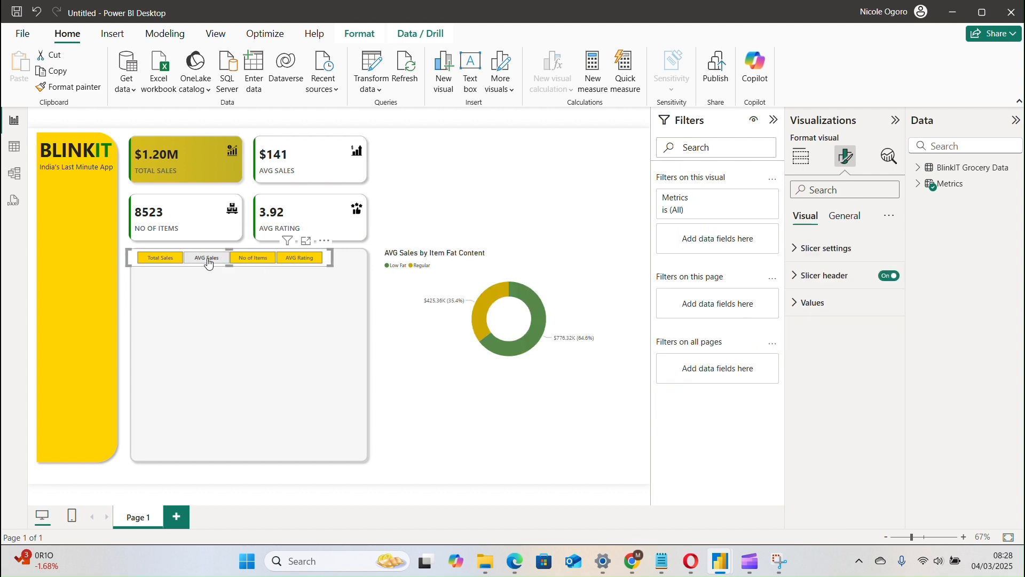
click(254, 261)
click(288, 264)
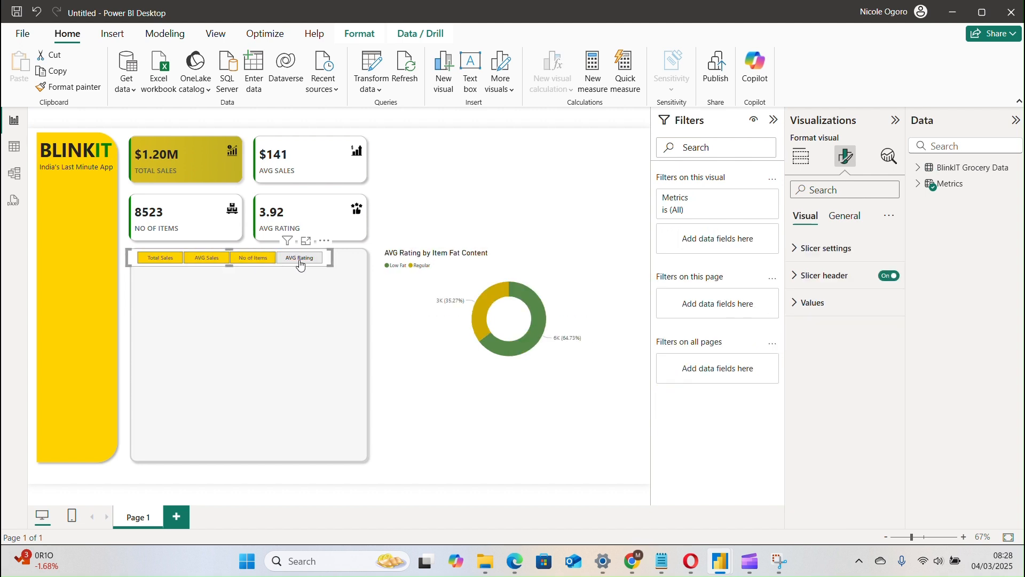
click(172, 263)
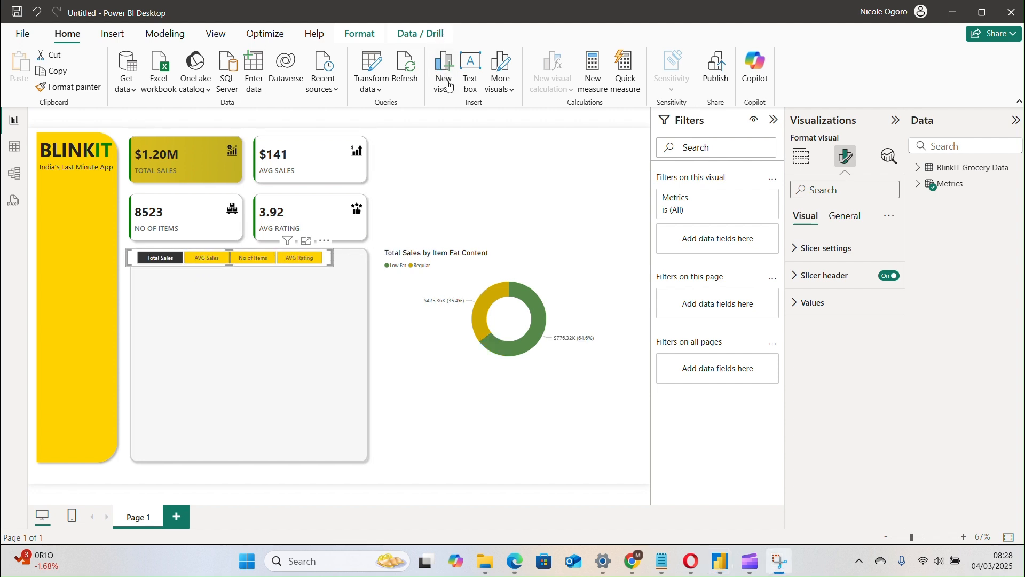
Reuse the Low Fat slice's hex color #568949 for the donut chart's Regular slice.
click(420, 266)
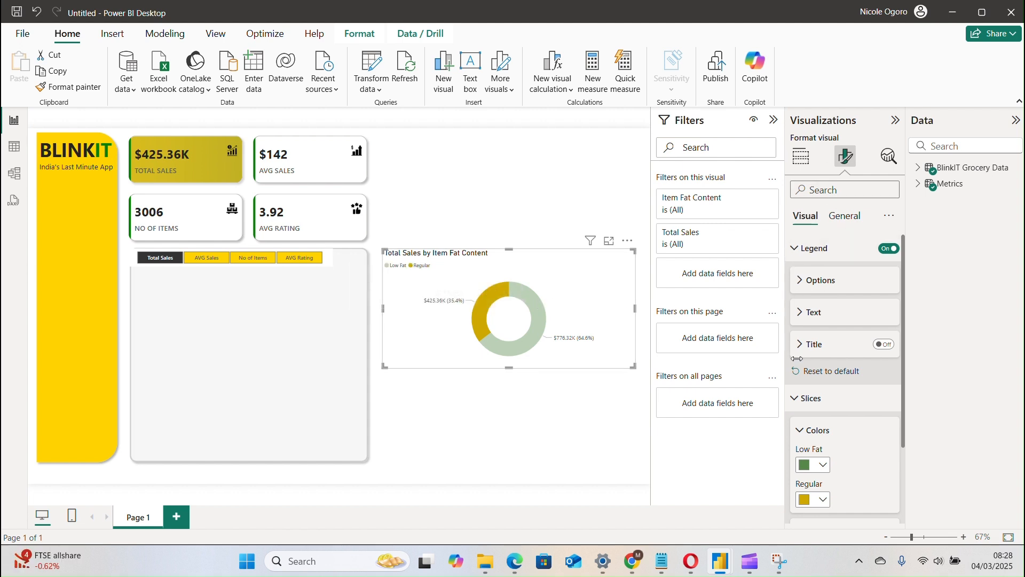
click(806, 468)
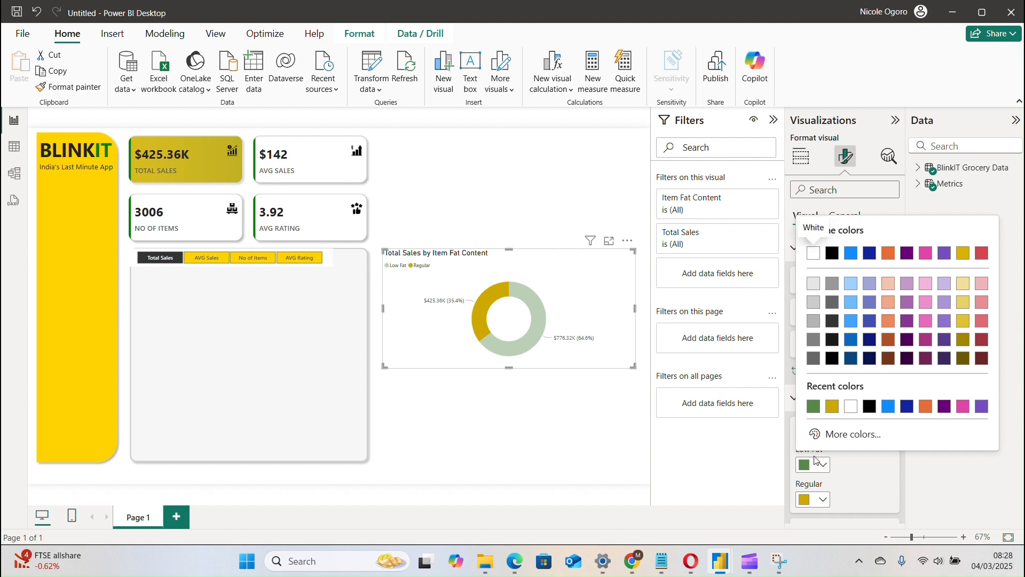
click(853, 433)
key(ctrl+c)
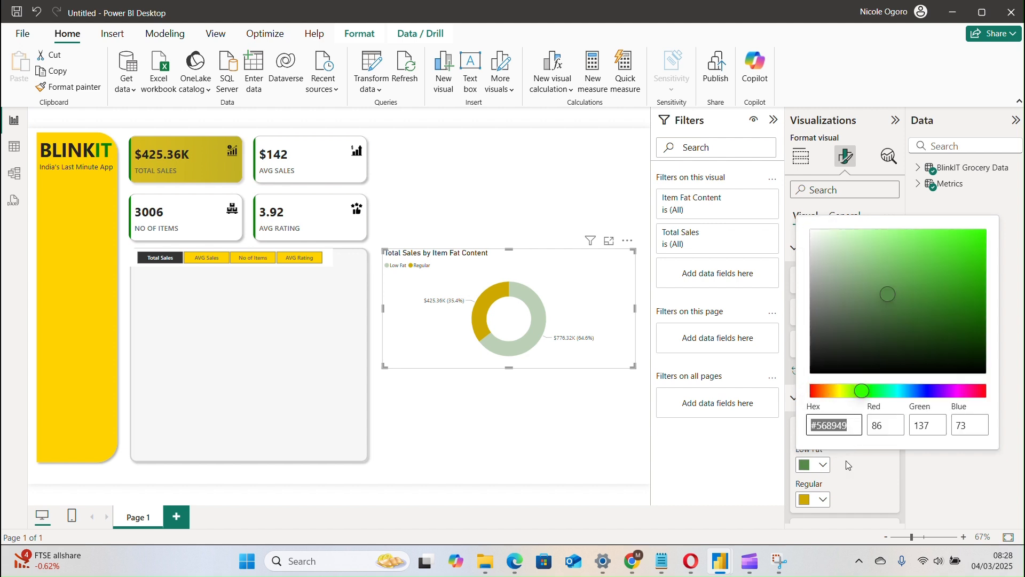
click(853, 479)
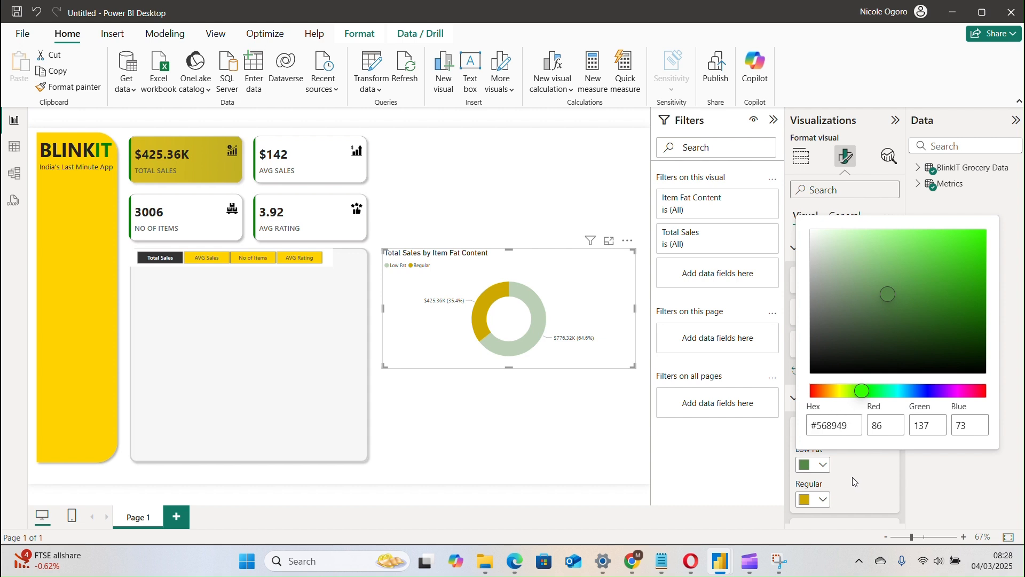
click(811, 499)
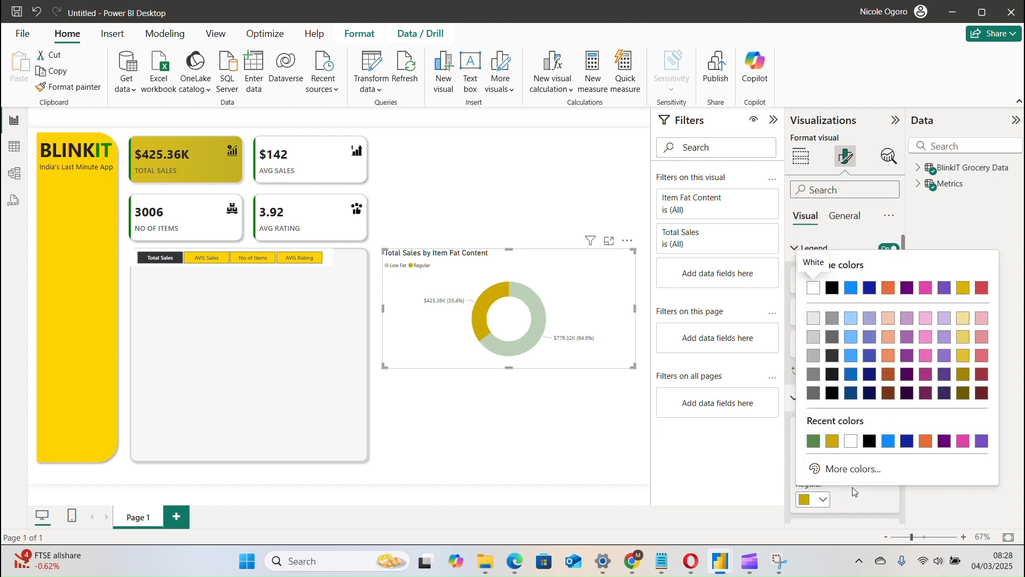
click(852, 469)
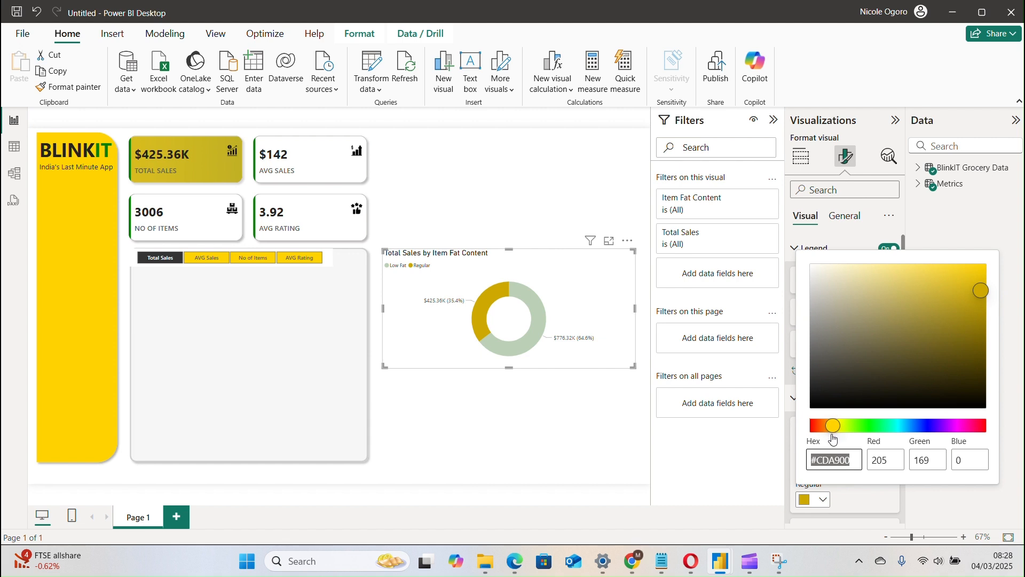
key(ctrl+v)
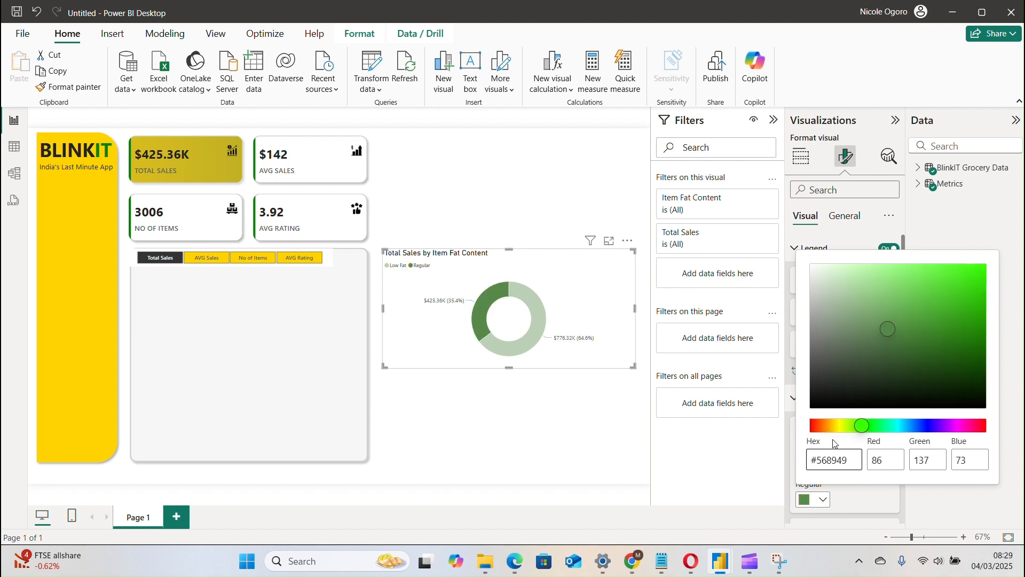
click(865, 519)
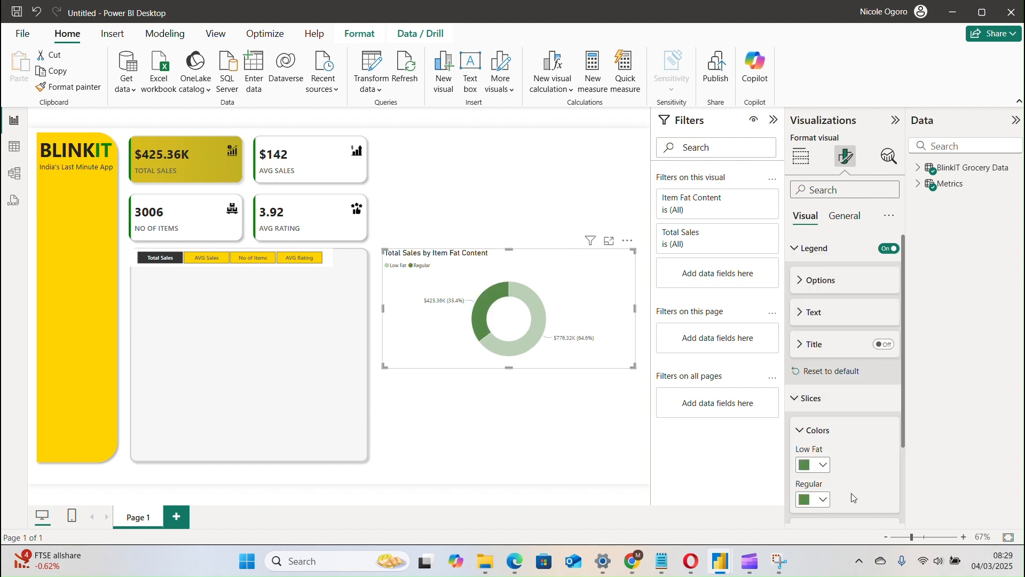
Set the donut chart's Low Fat slice color to hex #CDA900.
click(817, 465)
click(834, 433)
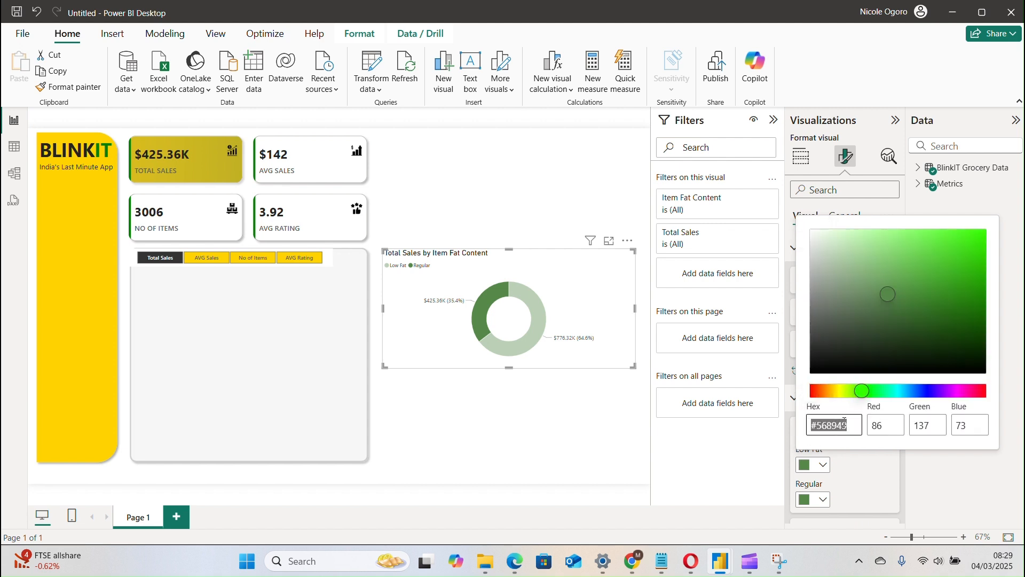
click(862, 427)
text(CDA900)
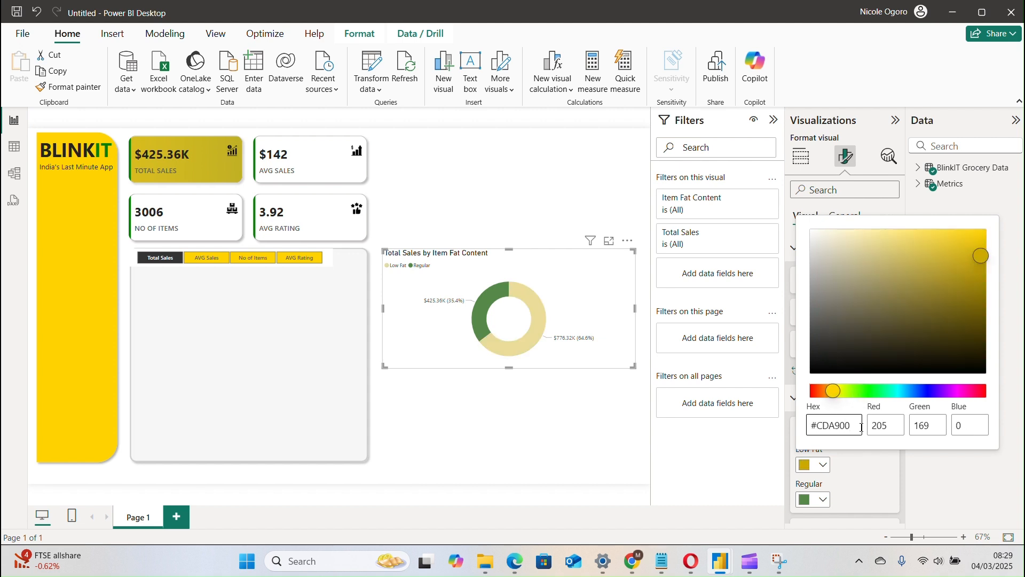
click(563, 398)
Review the recolored donut chart for AVG Rating, No of Items and AVG Sales, returning the slicer to Total Sales.
click(299, 257)
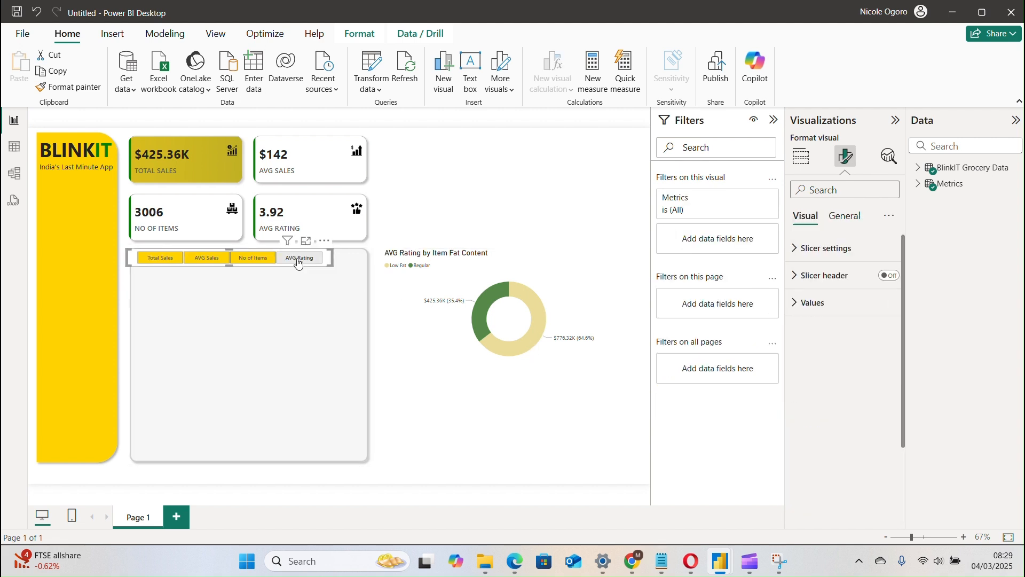
click(252, 263)
click(206, 261)
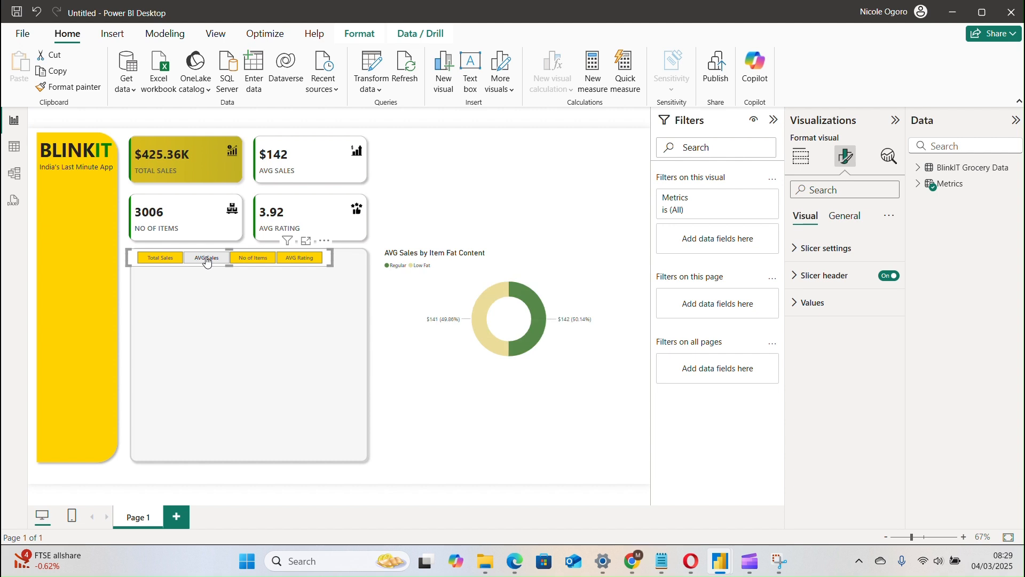
click(174, 261)
Set the inner radius of the donut chart's slices to 75%.
click(510, 321)
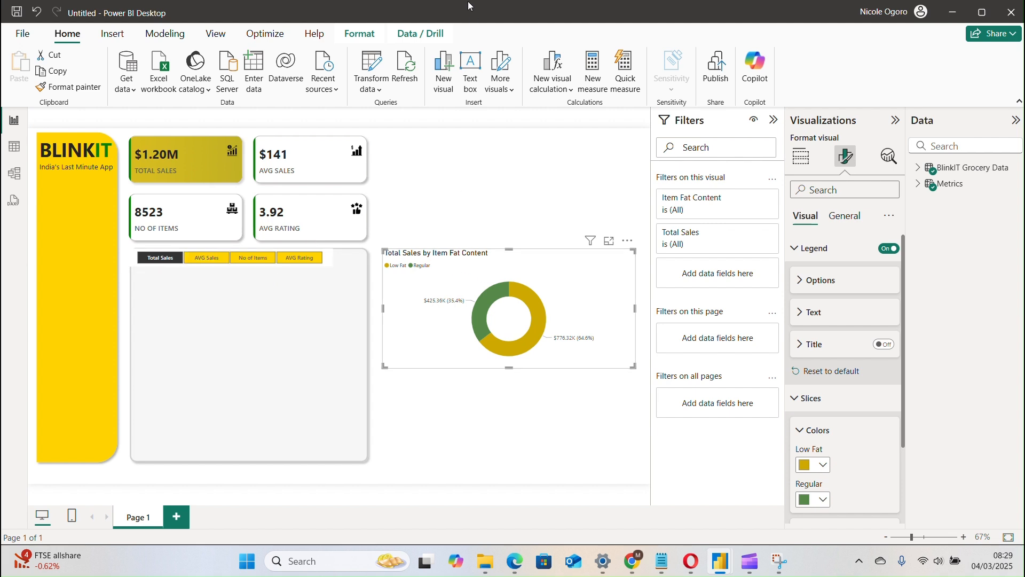
click(450, 28)
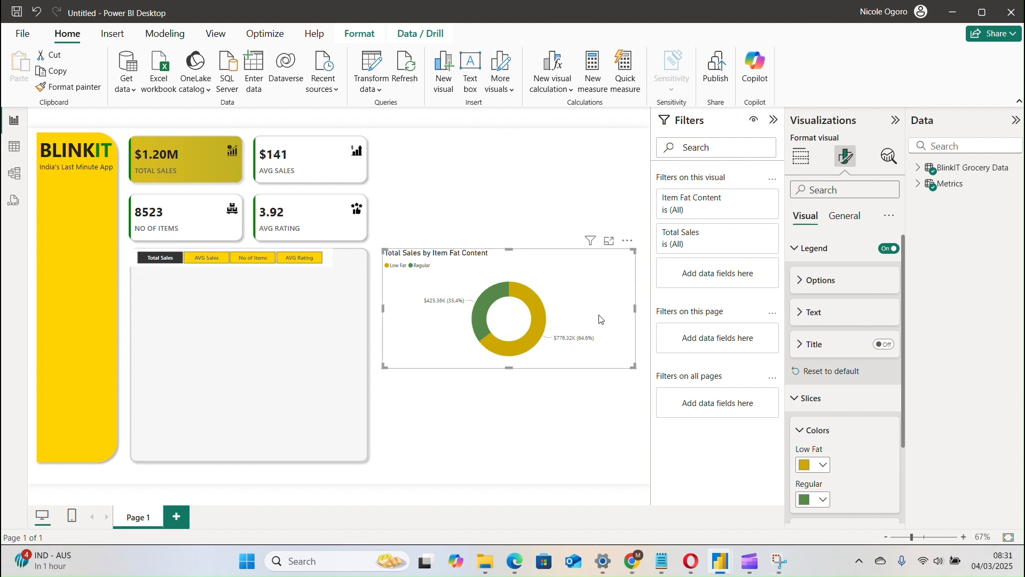
click(809, 430)
click(827, 464)
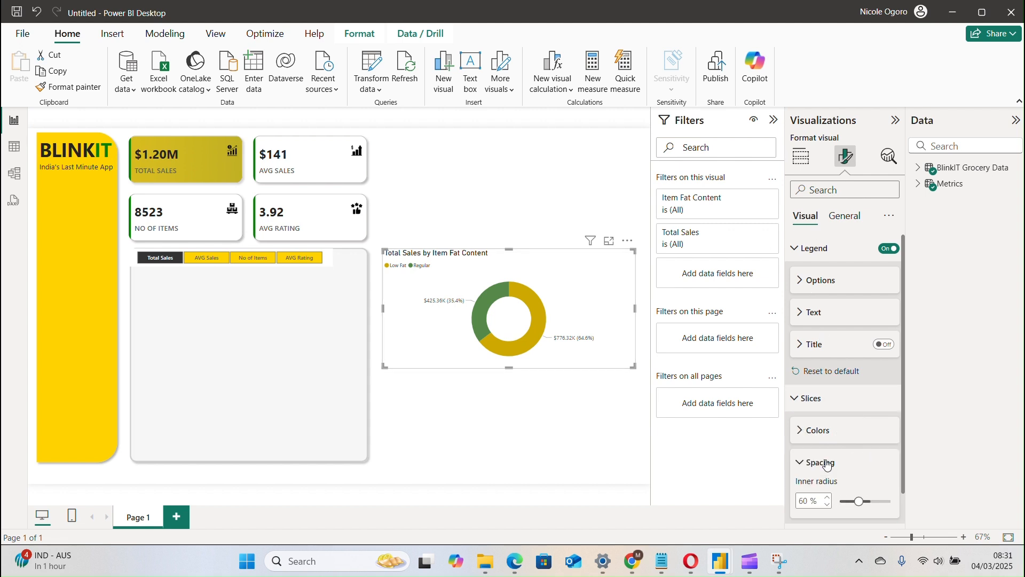
double_click(805, 501)
text(75)
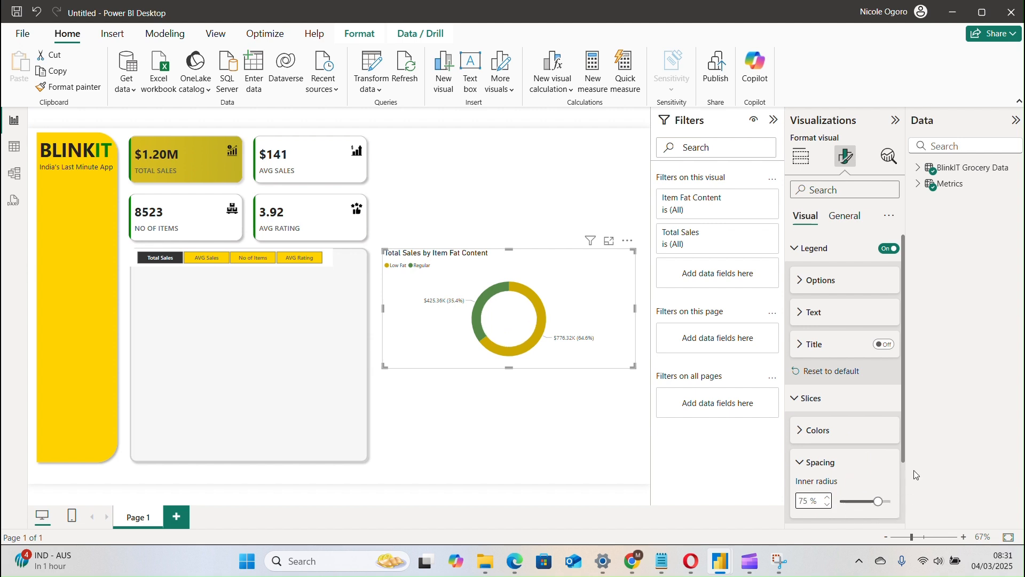
Set the donut chart's detail label contents to show only the data value.
drag(902, 463, 901, 520)
click(831, 487)
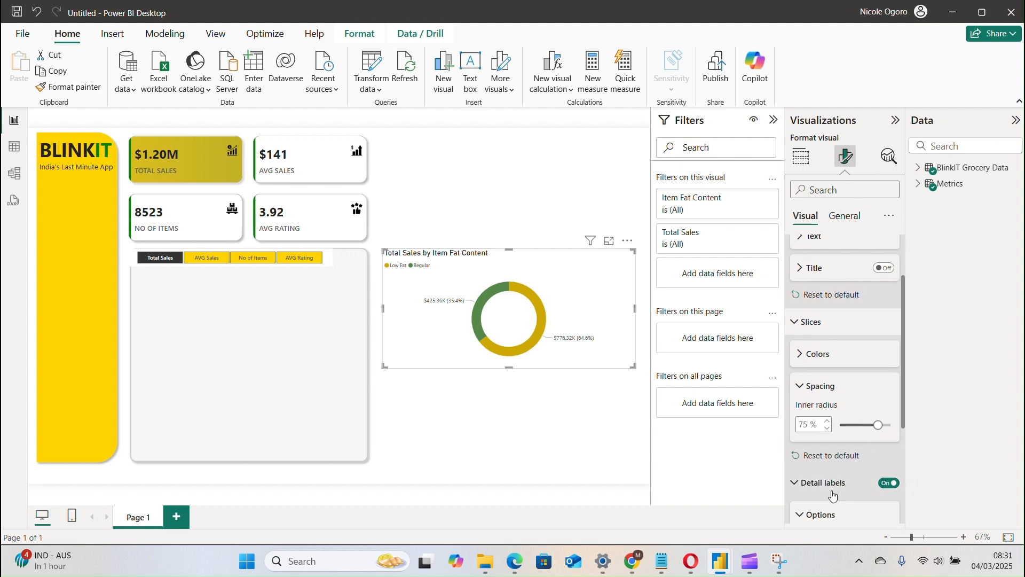
drag(902, 421, 907, 517)
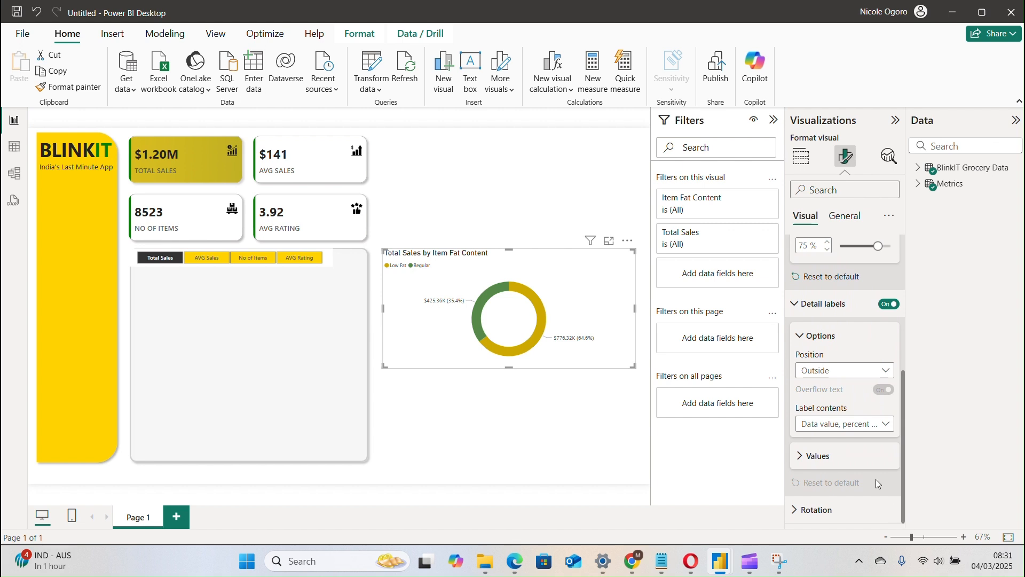
click(842, 425)
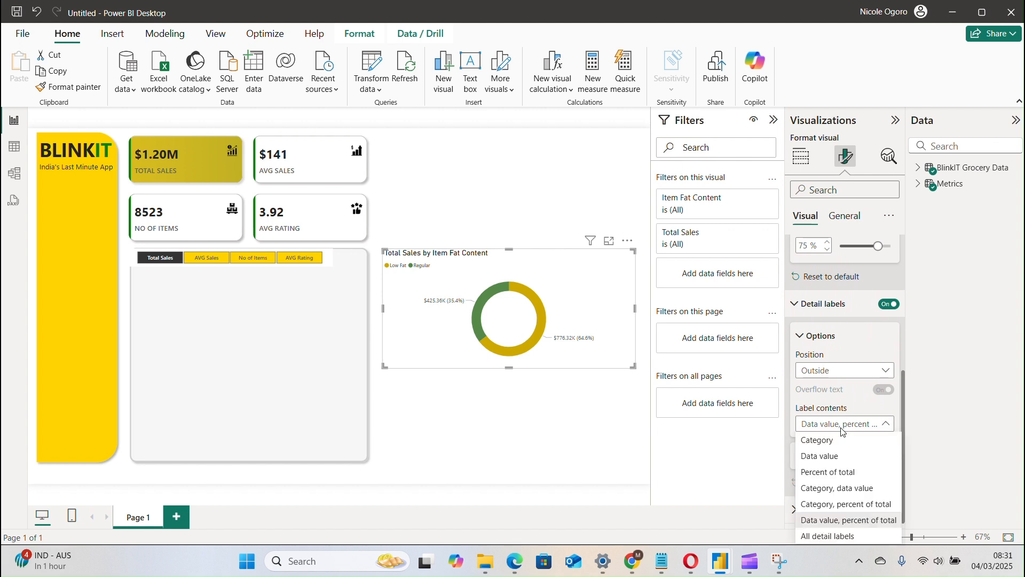
click(840, 458)
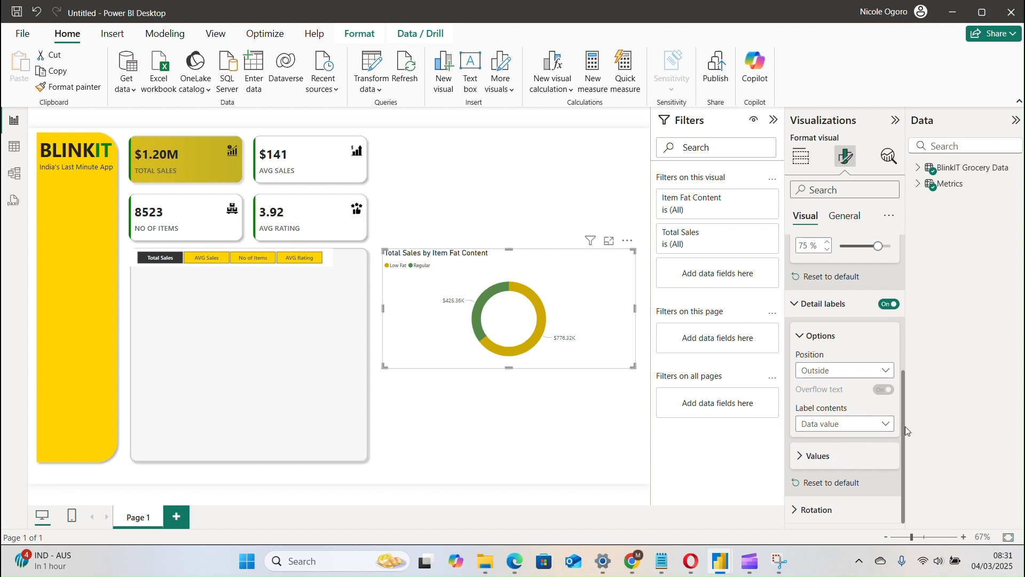
Format the donut chart's detail label values in Segoe UI Semibold at size 8.
click(814, 465)
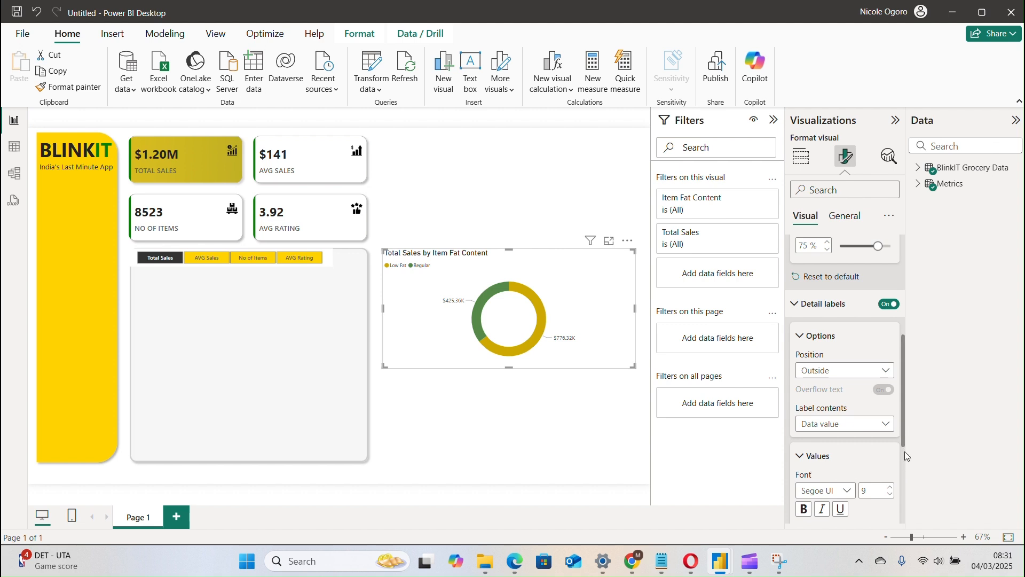
scroll(903, 437, down, 3)
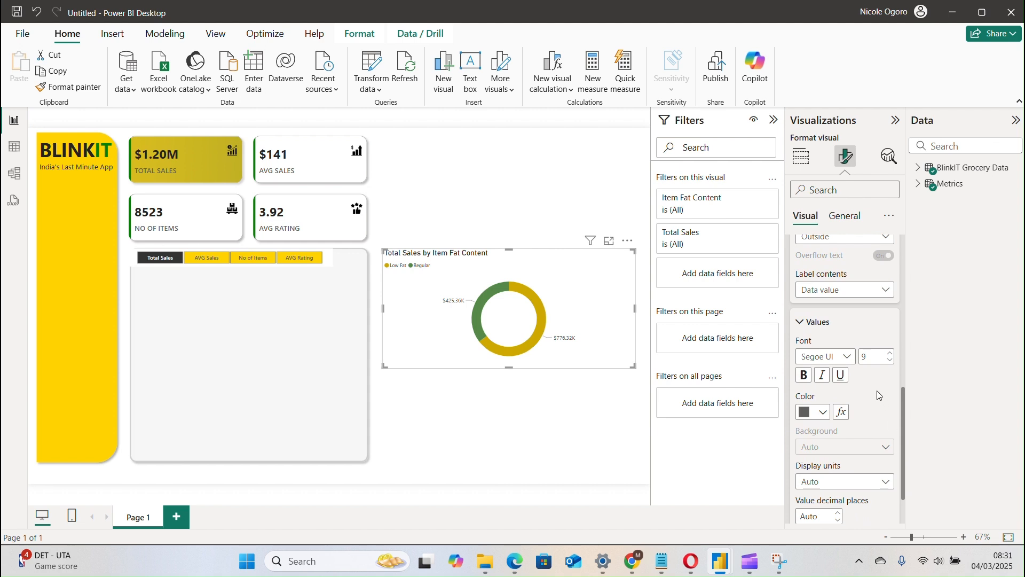
click(845, 356)
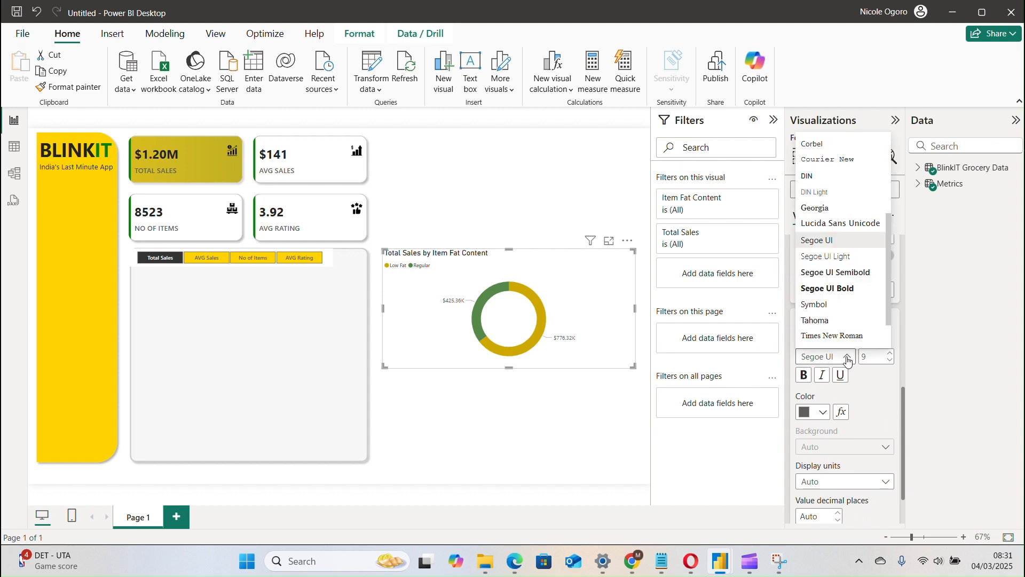
click(846, 272)
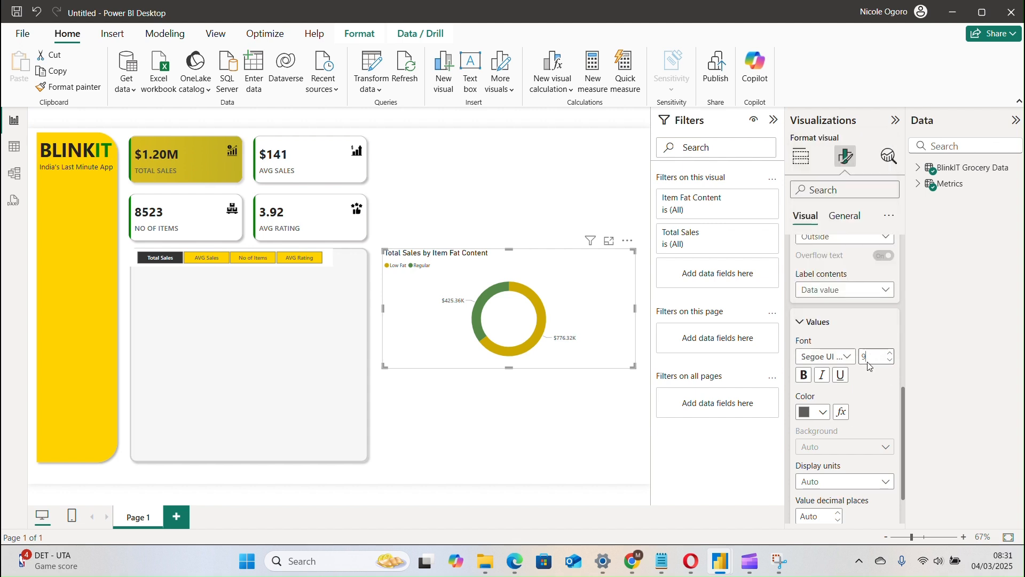
key(BackSpace)
text(8)
scroll(903, 510, down, 2)
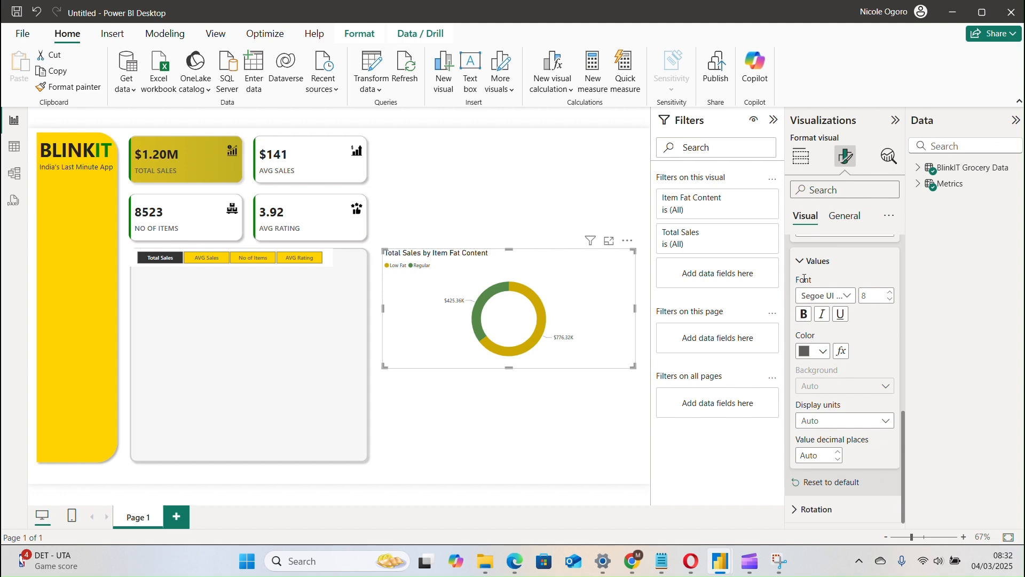
click(800, 260)
Resize the donut chart to a height of 230 and a width of 220.
click(843, 219)
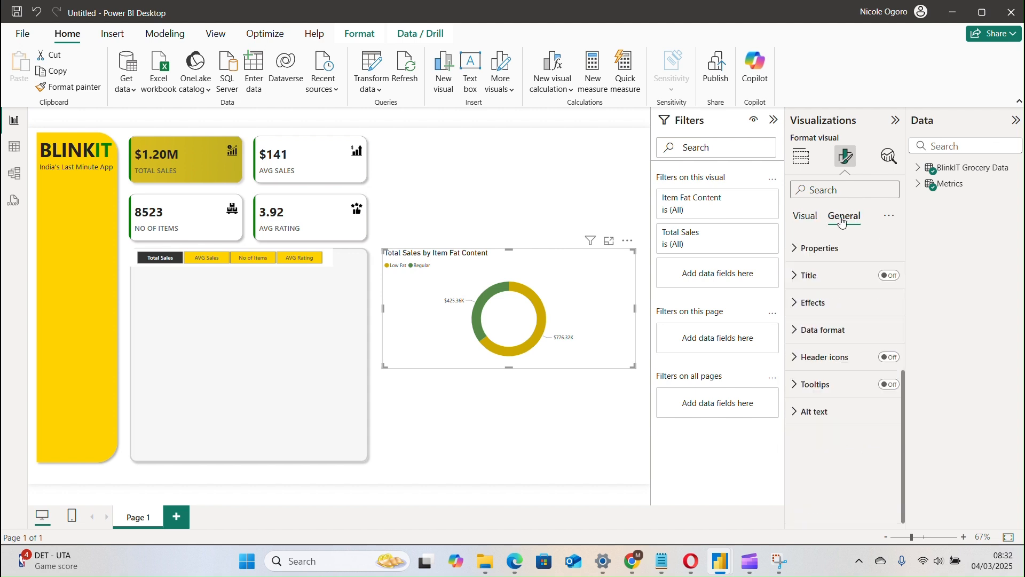
click(818, 248)
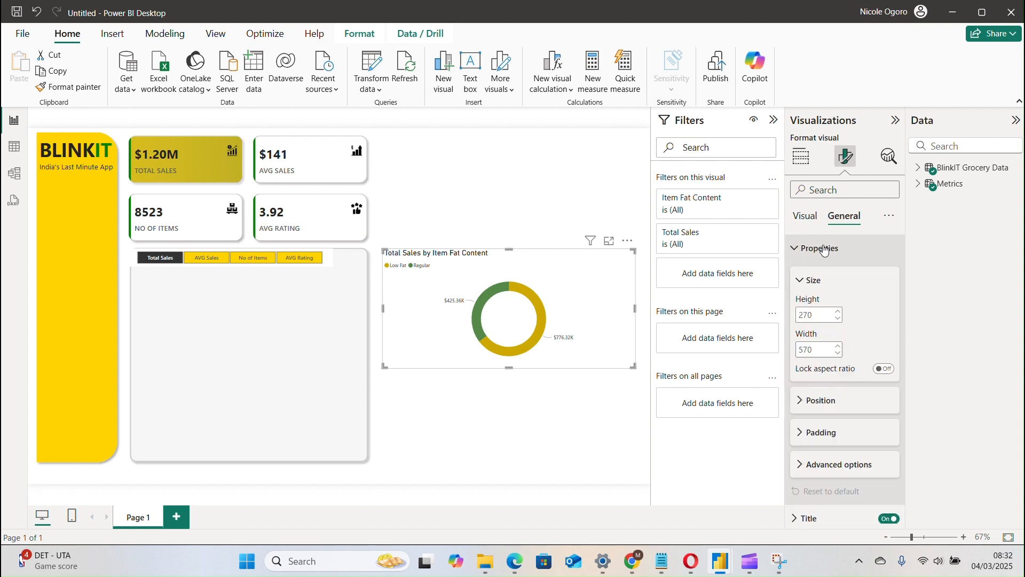
double_click(816, 314)
text(230)
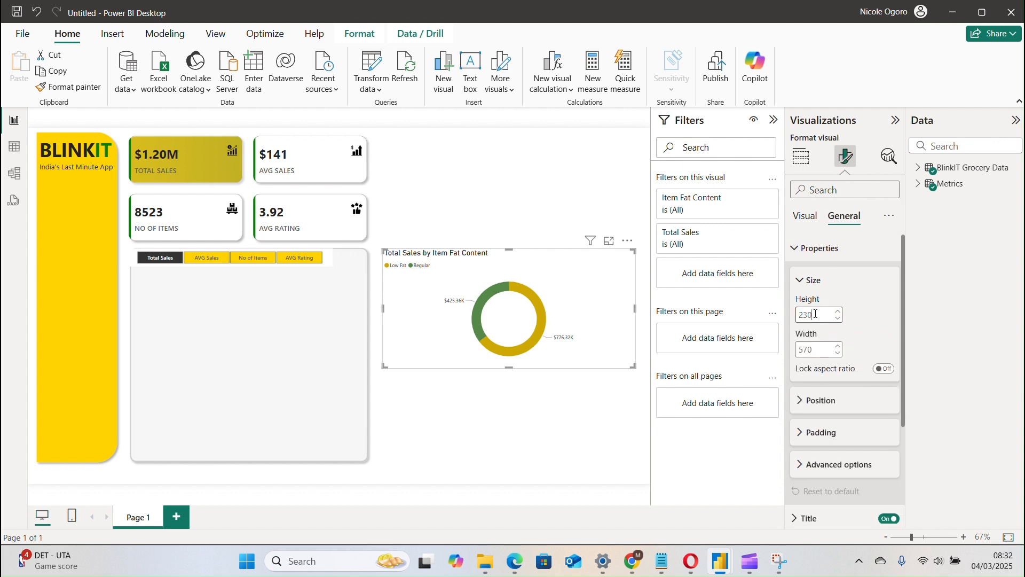
double_click(816, 350)
text(220)
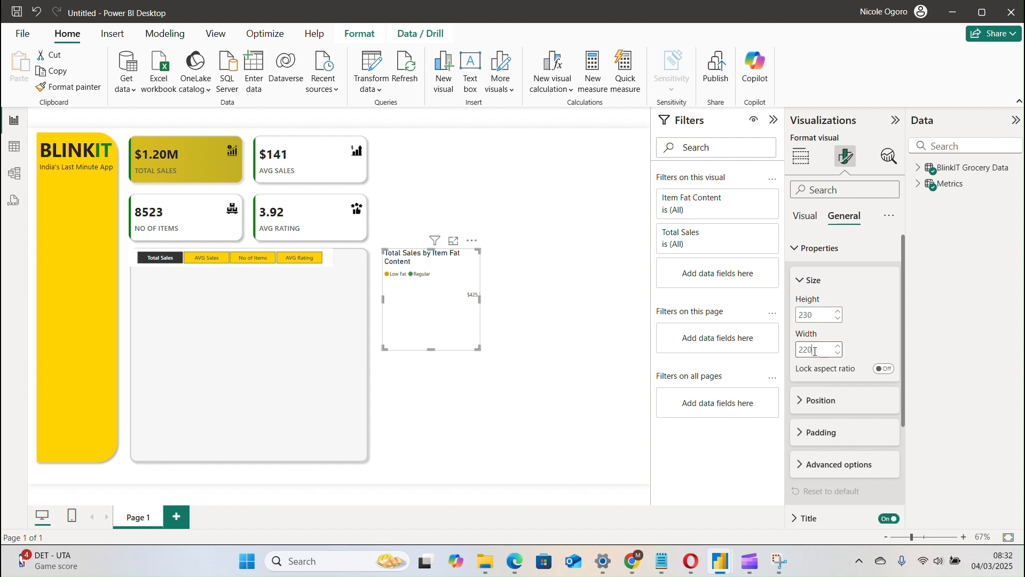
click(803, 283)
click(801, 316)
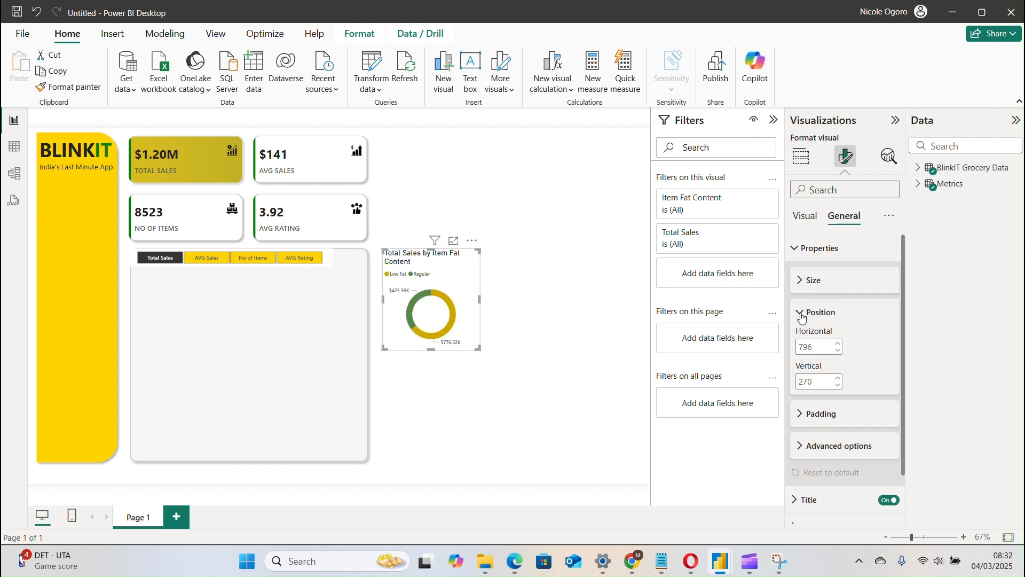
click(802, 316)
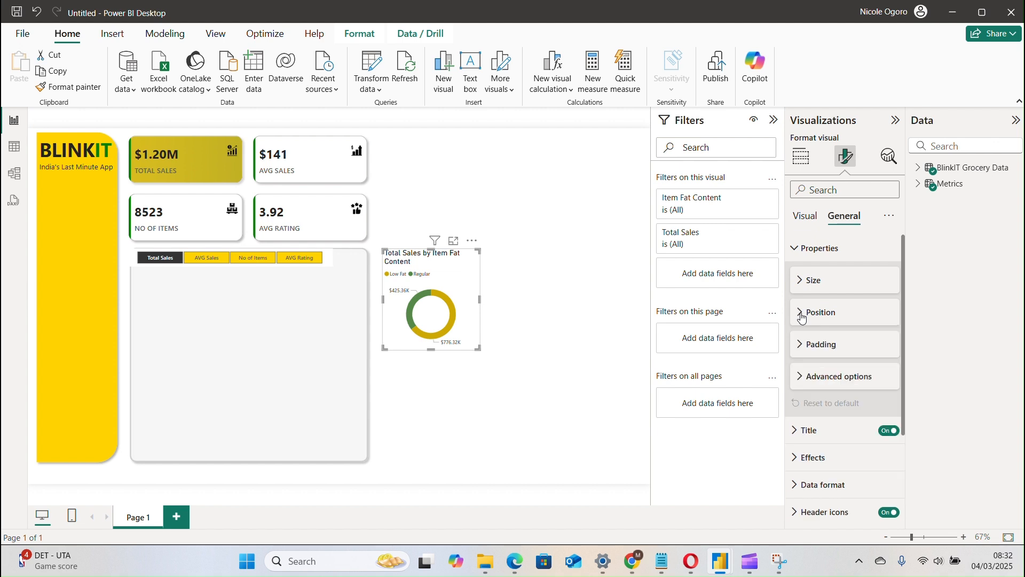
click(804, 349)
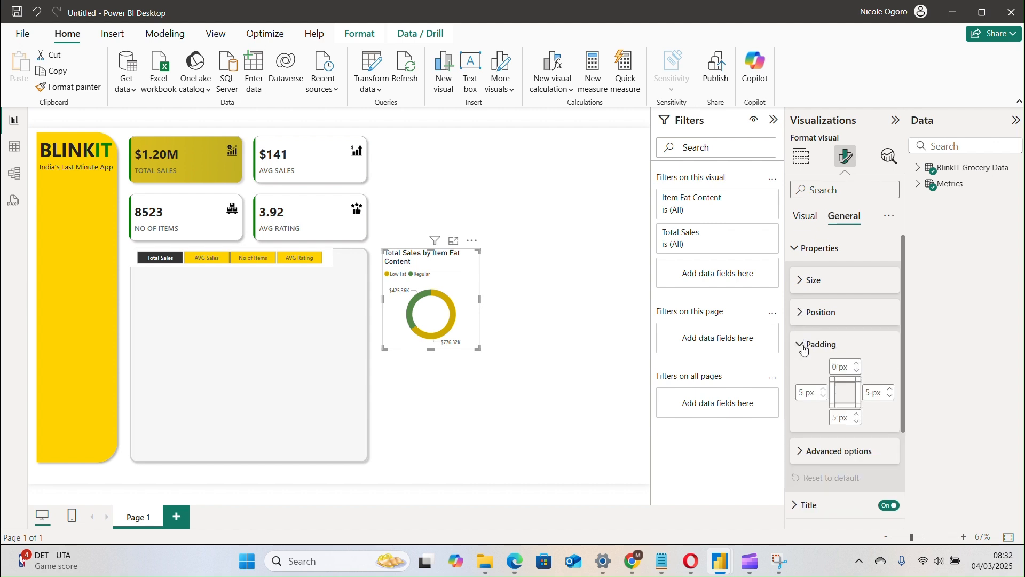
click(805, 349)
click(802, 380)
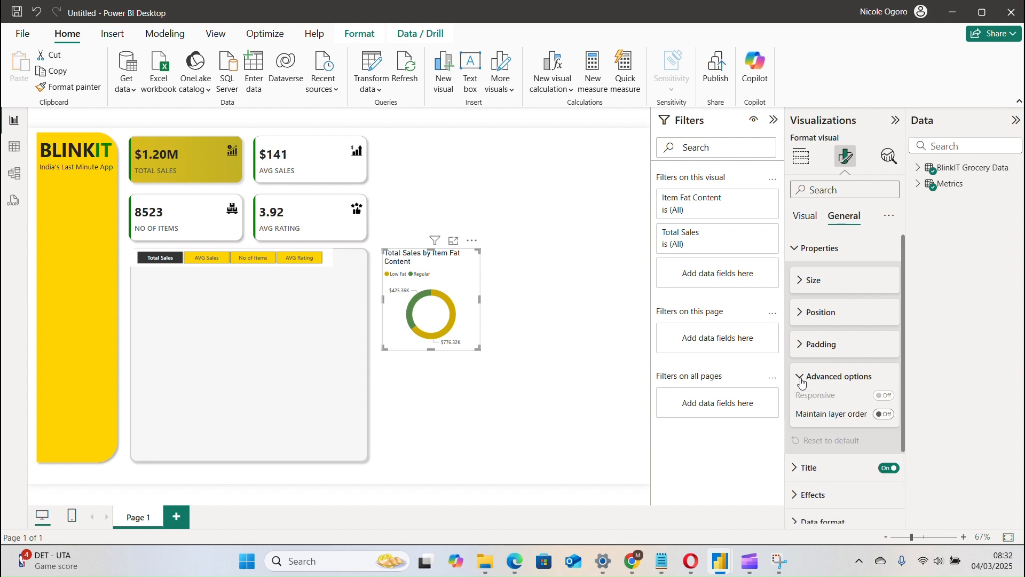
click(802, 381)
click(802, 380)
click(805, 383)
Set the donut chart's title font size to 10 and change its font from DIN to a Segoe UI variant.
click(820, 432)
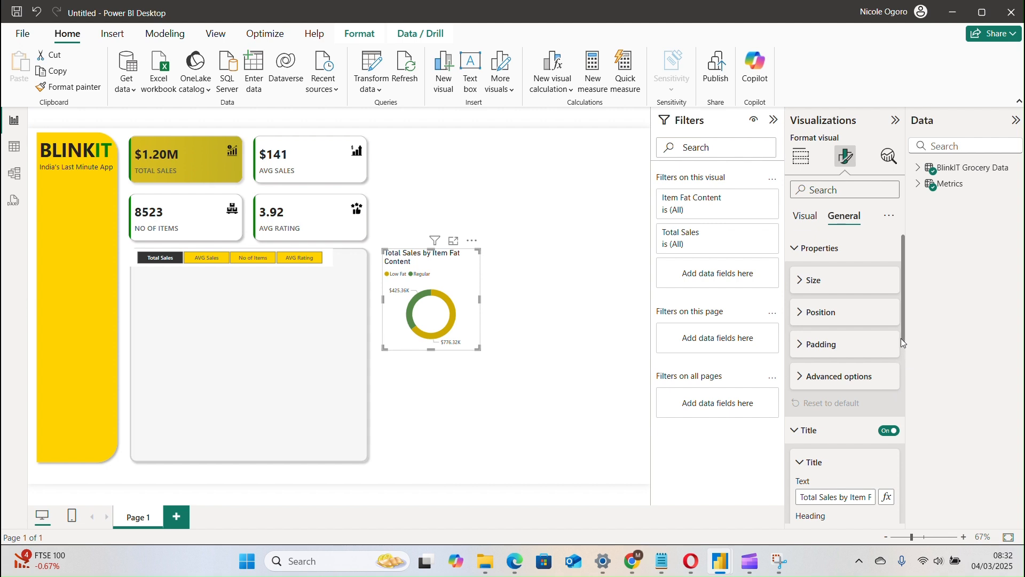
drag(902, 335, 895, 389)
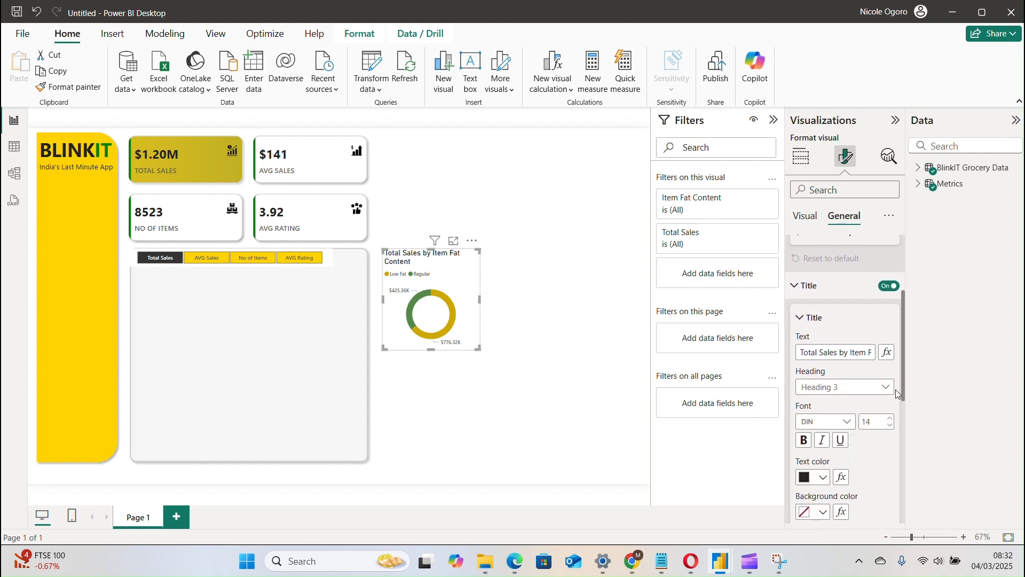
double_click(873, 421)
text(10)
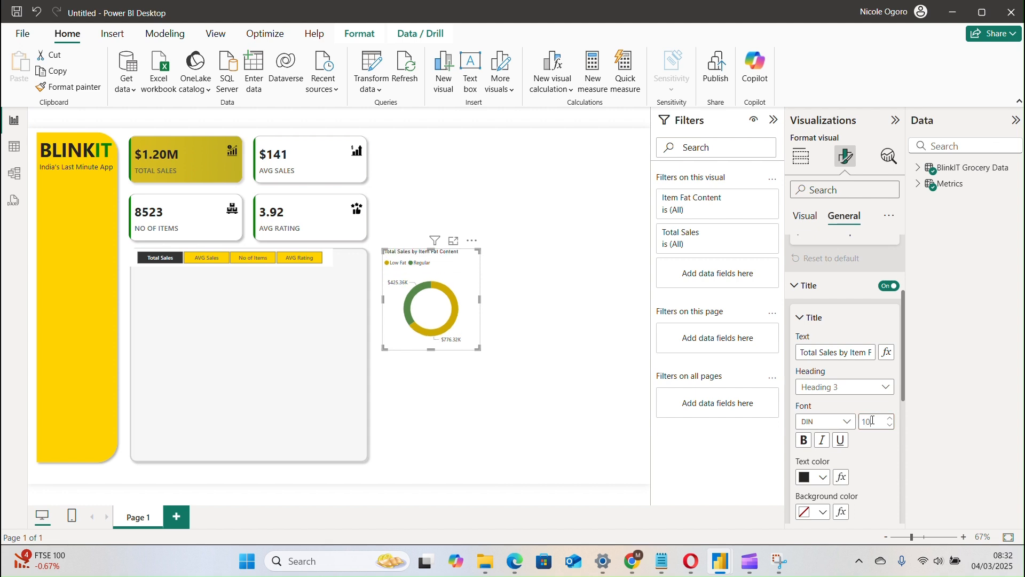
click(831, 428)
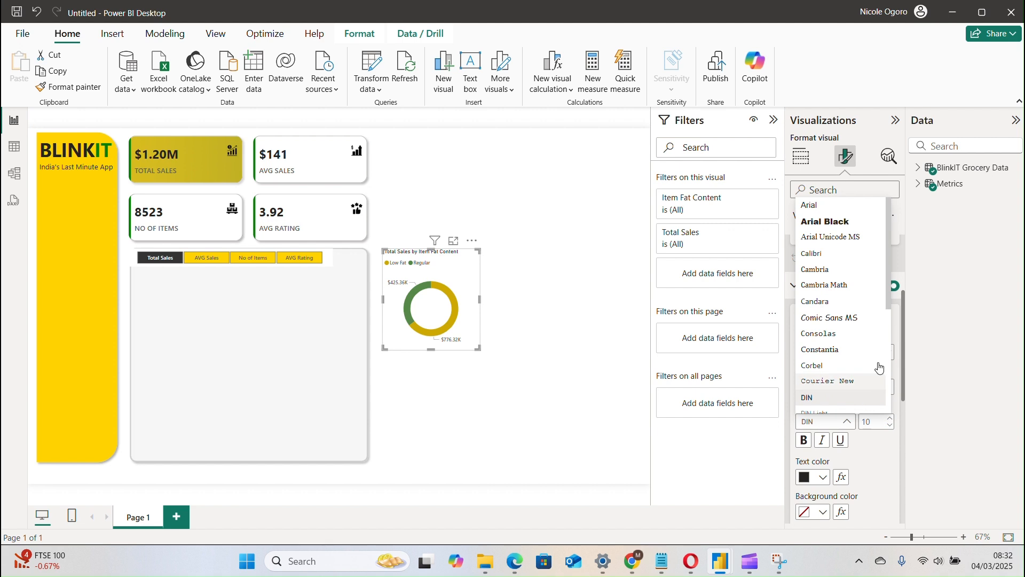
drag(888, 303, 883, 390)
click(843, 318)
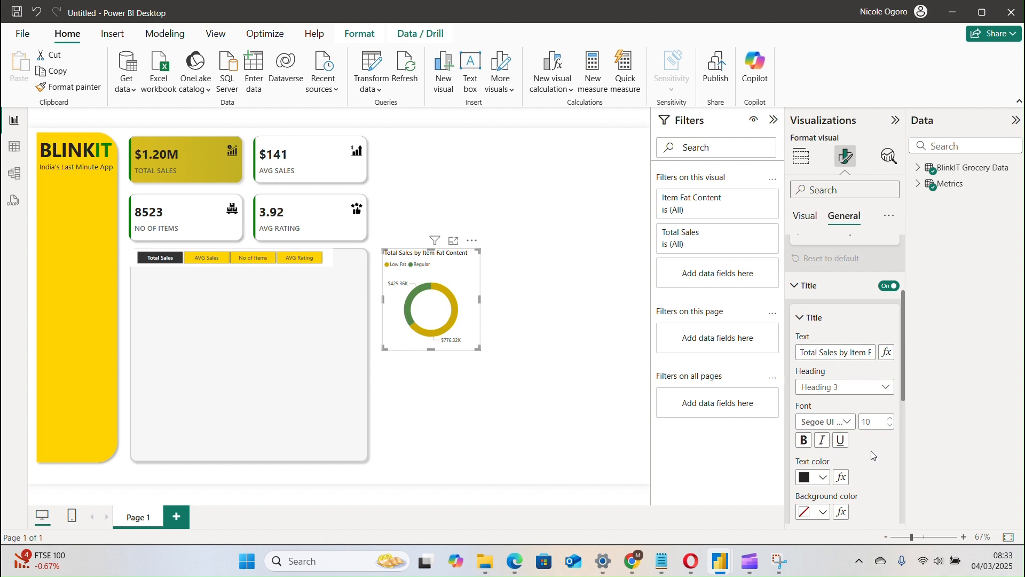
Set the donut chart's title spacing, the space below its label, to 5 px.
drag(905, 383, 902, 504)
click(836, 365)
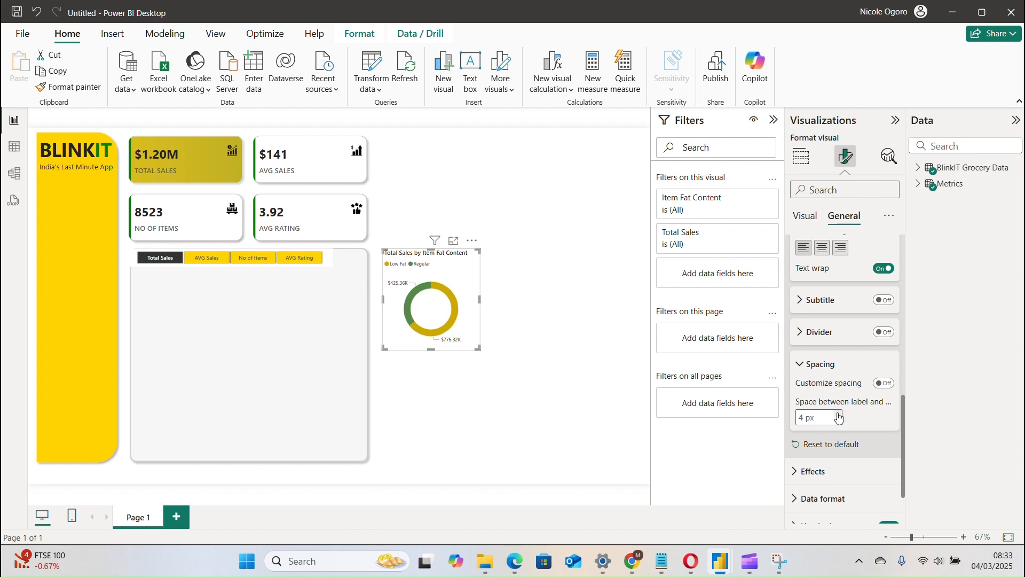
click(839, 422)
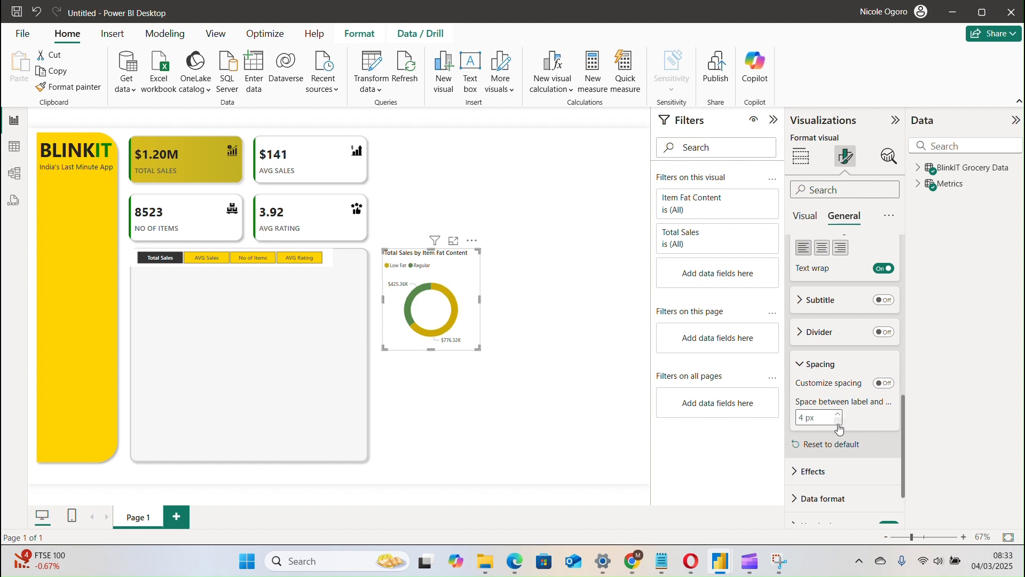
click(839, 414)
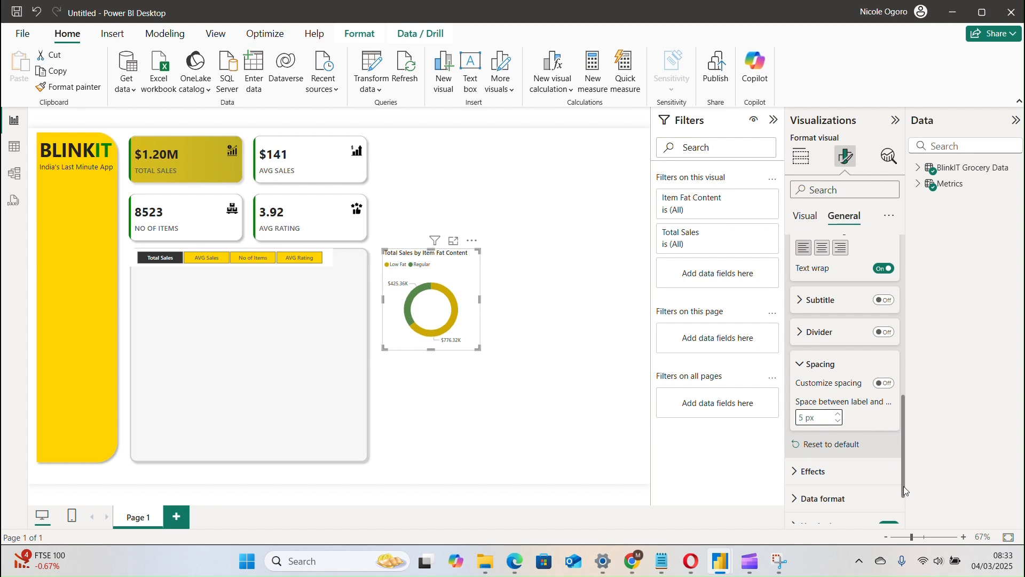
drag(905, 490, 905, 330)
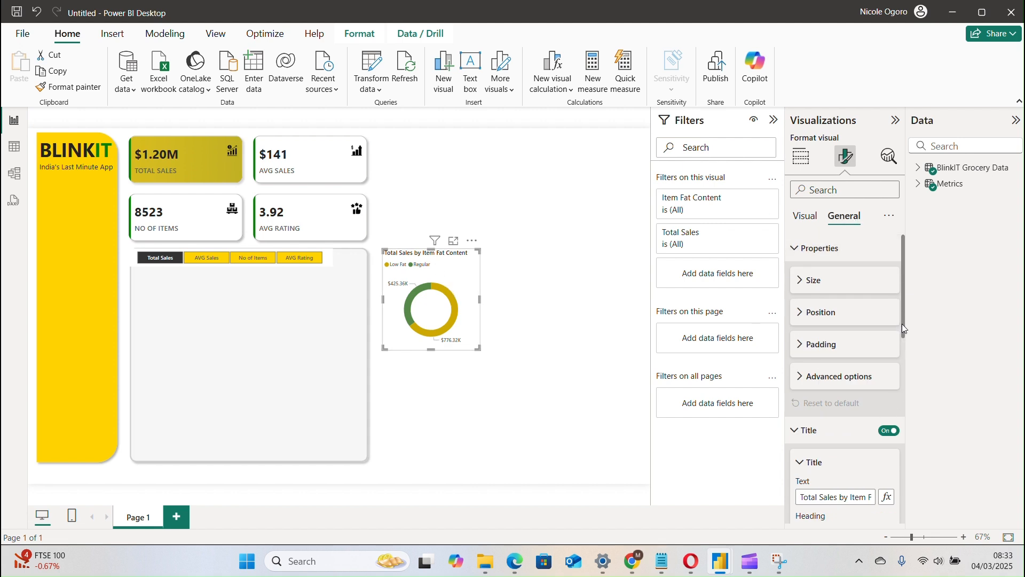
drag(903, 328, 906, 517)
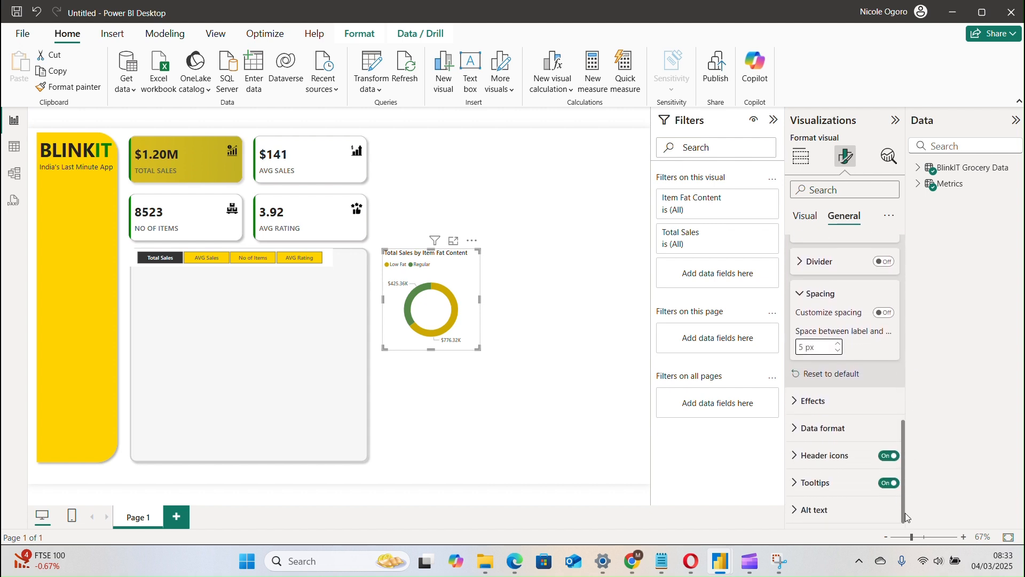
Enable the donut legend's title, copy its text "Item Fat Content", and turn the legend title off again.
click(806, 216)
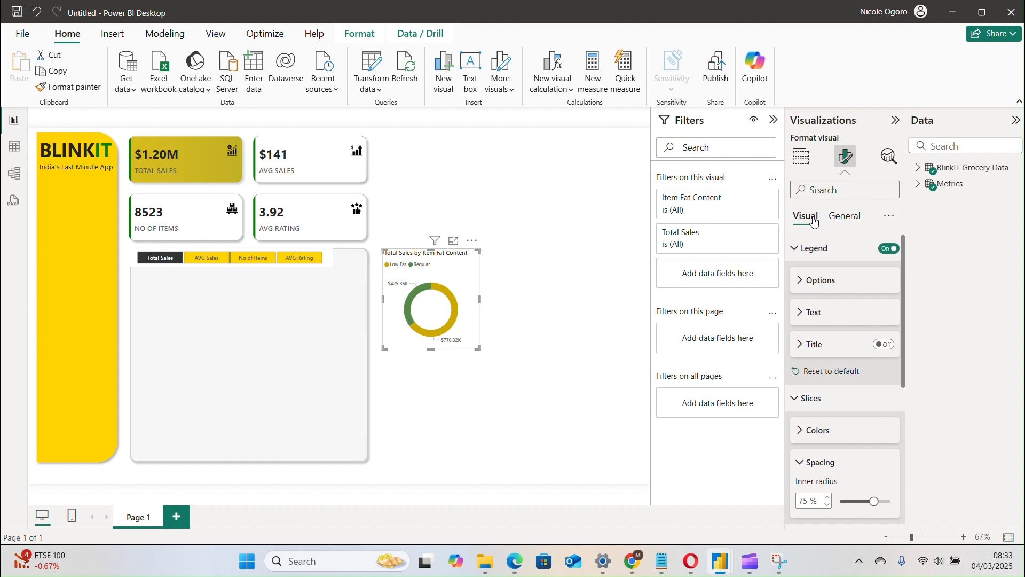
click(829, 347)
click(884, 345)
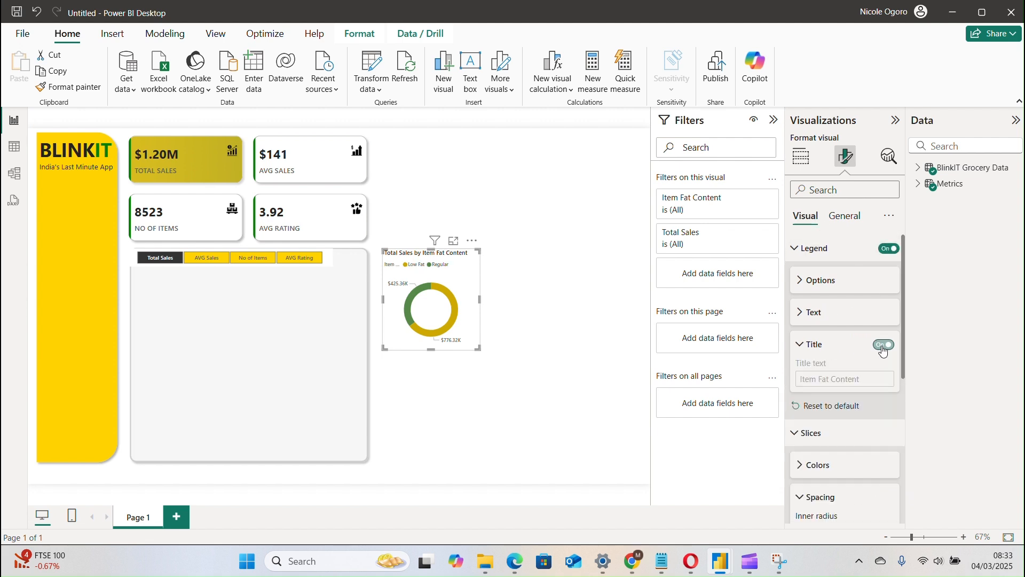
click(867, 378)
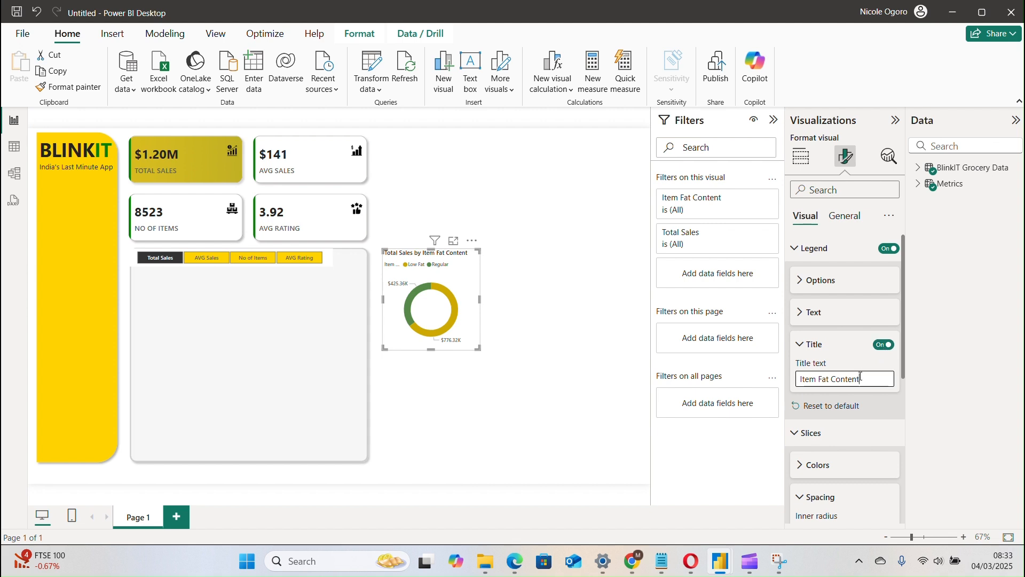
triple_click(819, 380)
key(ctrl+c)
click(884, 345)
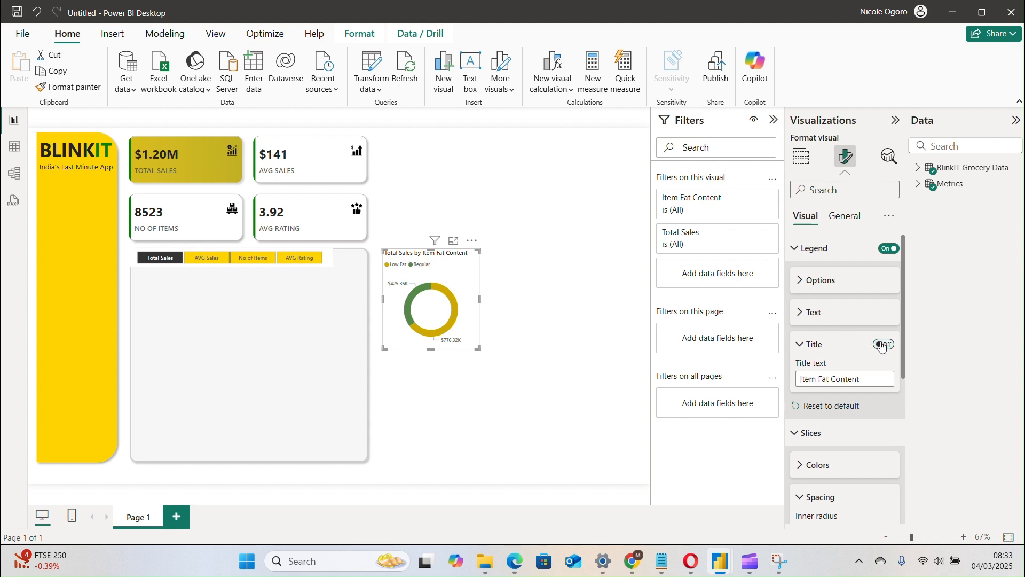
Replace the donut chart's title with the copied text, shortened to "Fat Content".
click(842, 215)
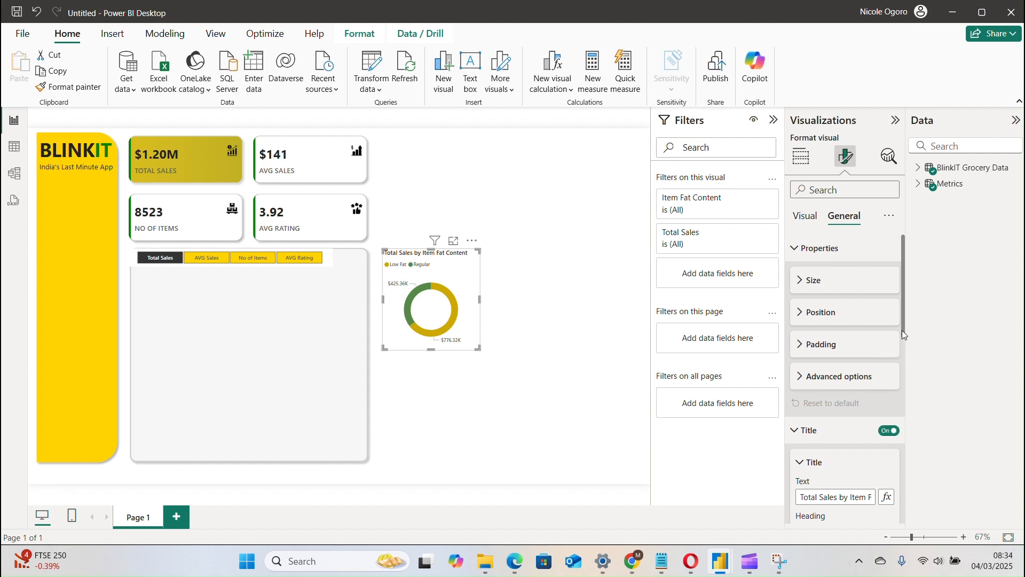
drag(903, 332, 903, 388)
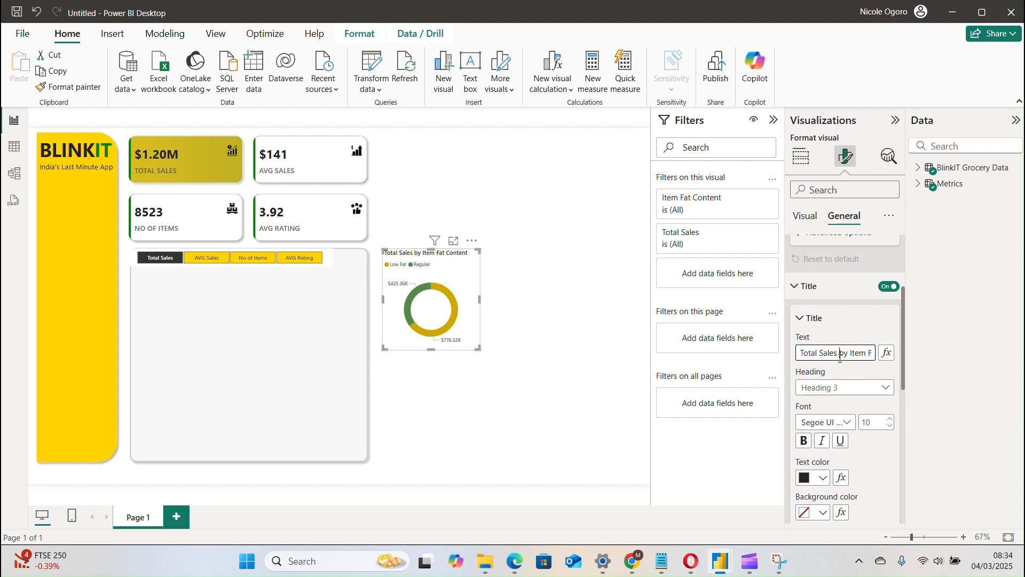
key(ctrl+a)
key(ctrl+v)
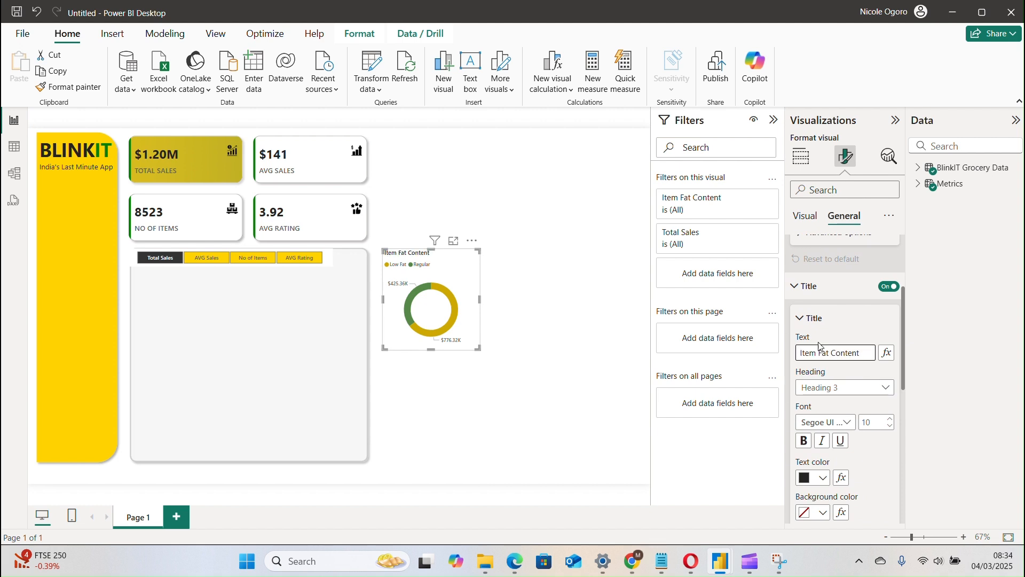
key(BackSpace)
key(BackSpace)
key(BackSpace)
key(BackSpace)
key(BackSpace)
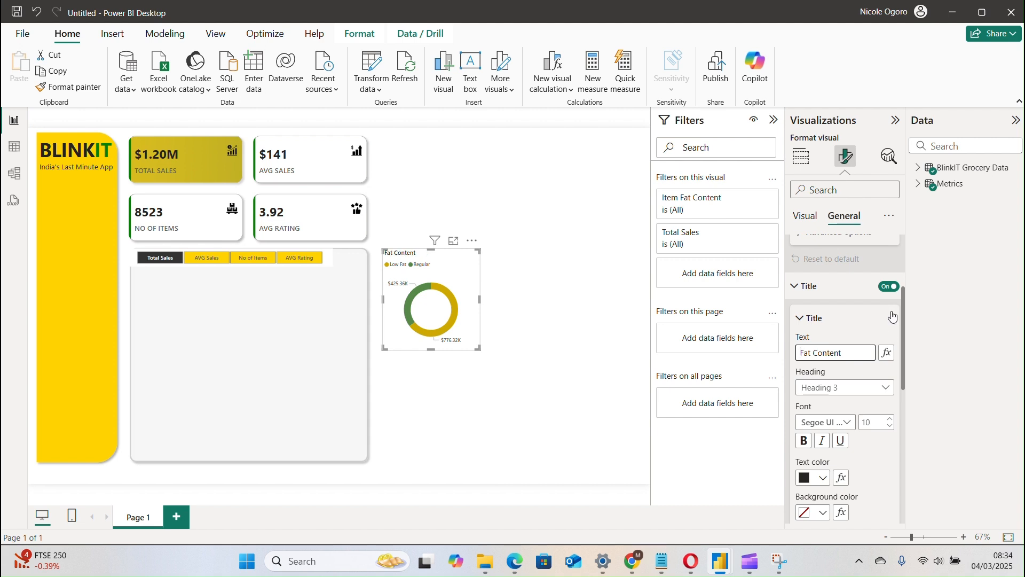
Move the donut chart into the grey panel just below the Metrics slicer, and shift the slicer right to center it in the panel.
click(876, 320)
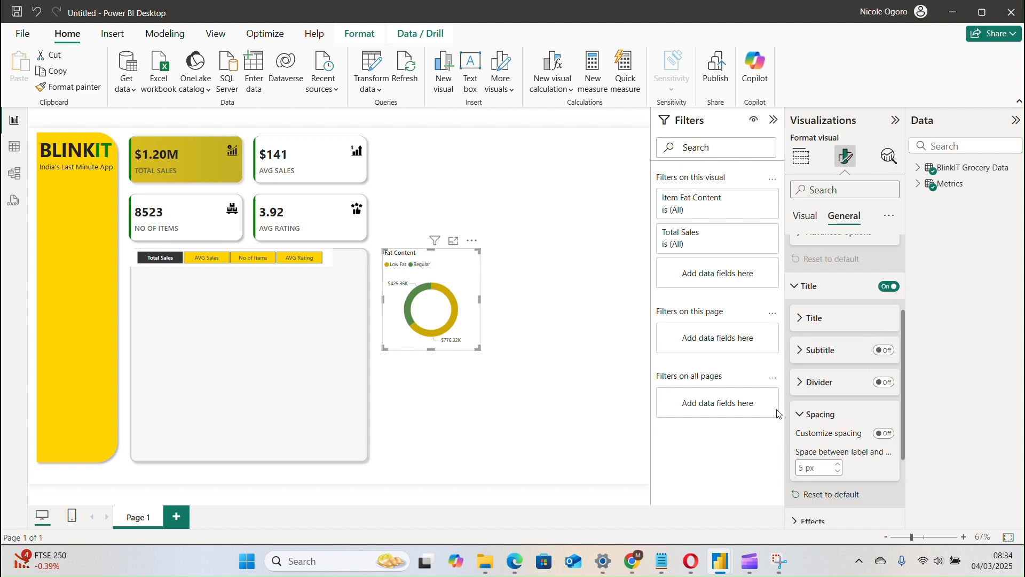
drag(444, 272, 204, 293)
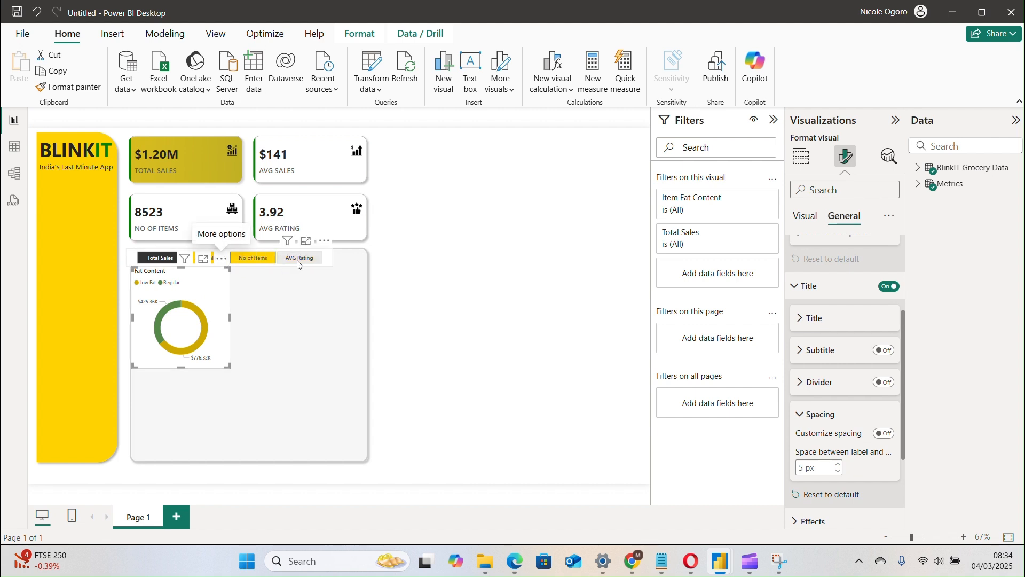
drag(328, 249, 352, 250)
click(247, 286)
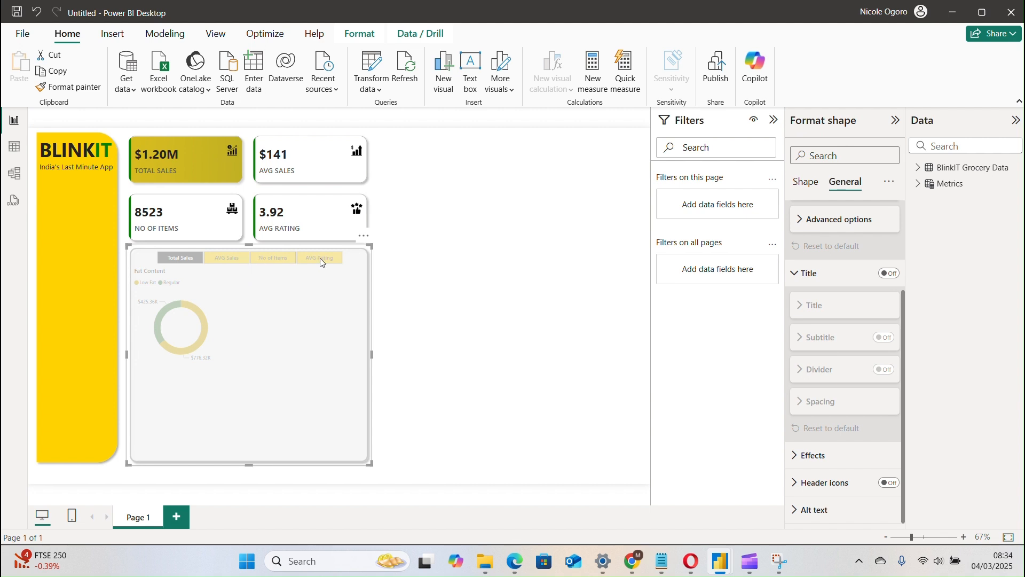
click(408, 270)
Test the Metrics slicer on the donut chart by selecting AVG Rating, Total Sales, AVG Sales and No of Items in turn.
click(335, 260)
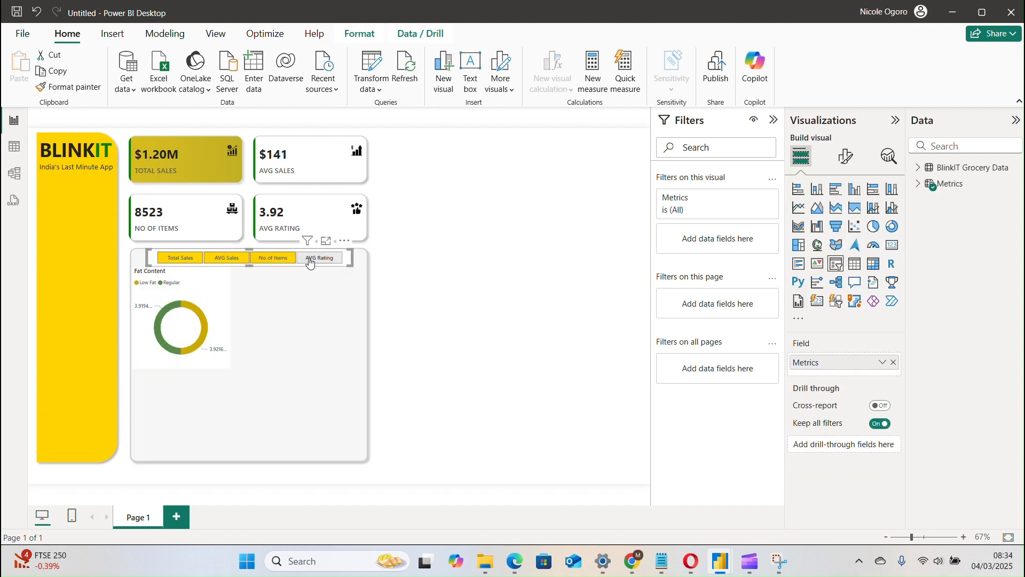
click(182, 258)
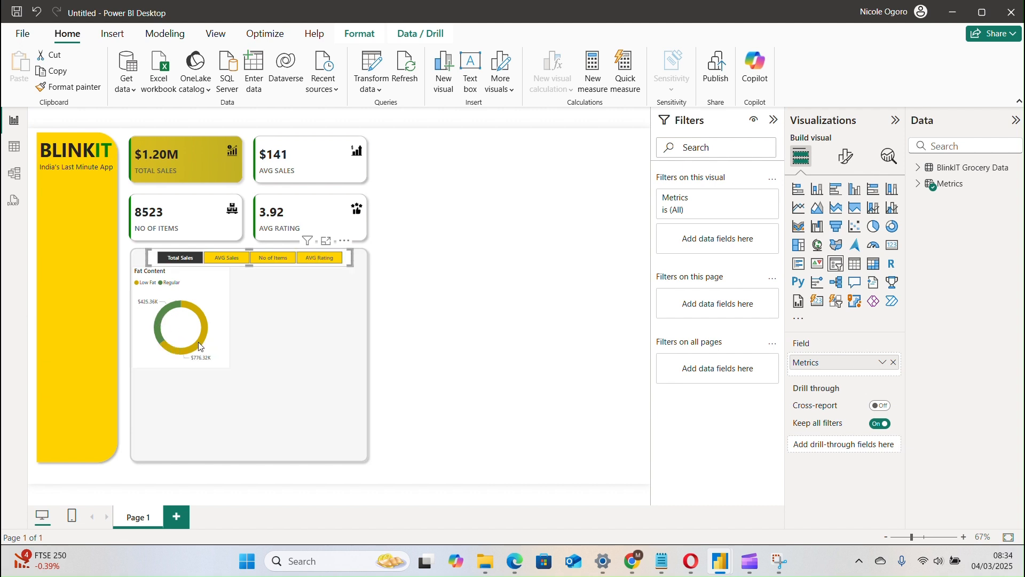
click(222, 259)
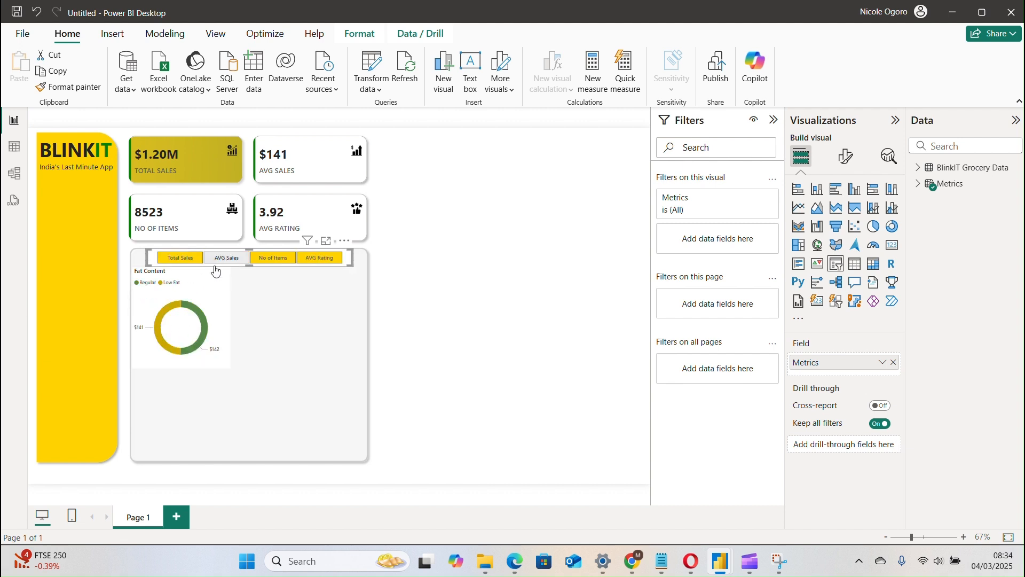
click(271, 260)
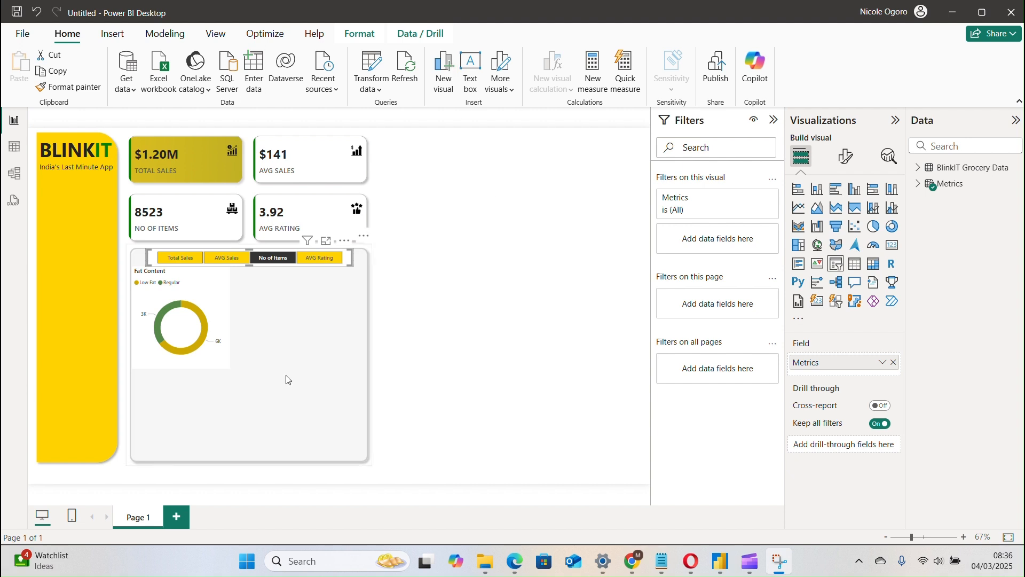
click(205, 334)
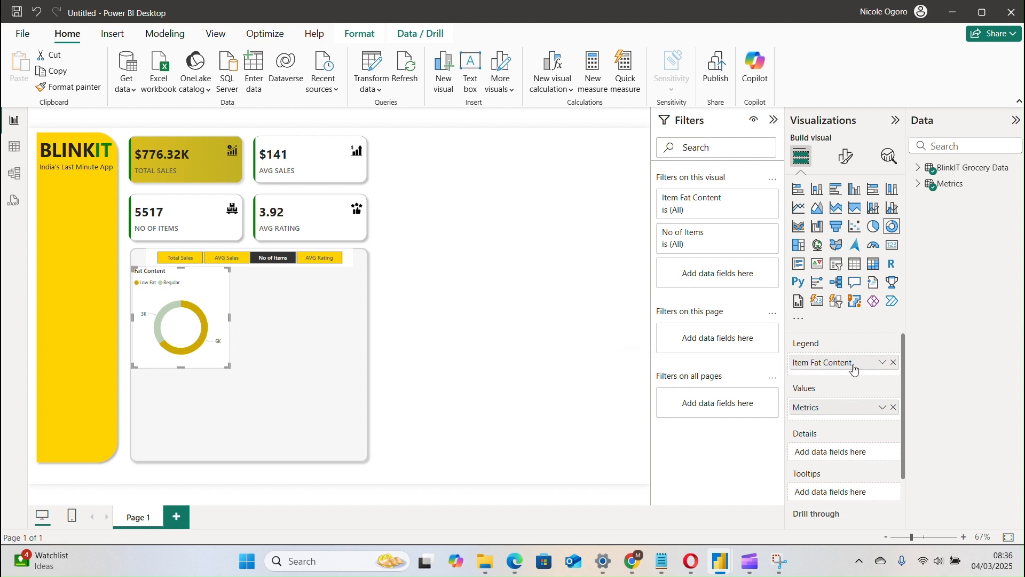
click(838, 160)
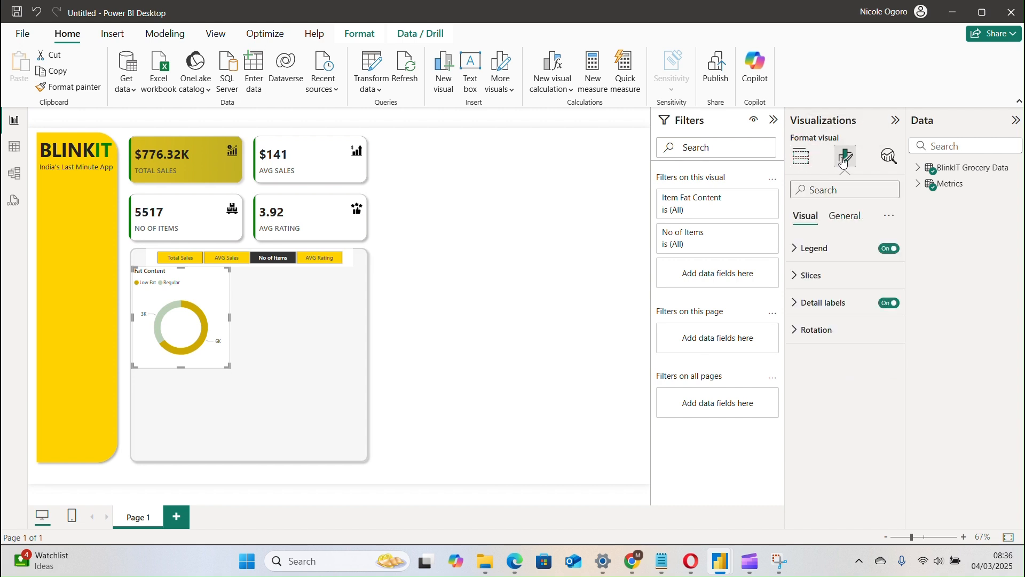
click(833, 313)
click(834, 312)
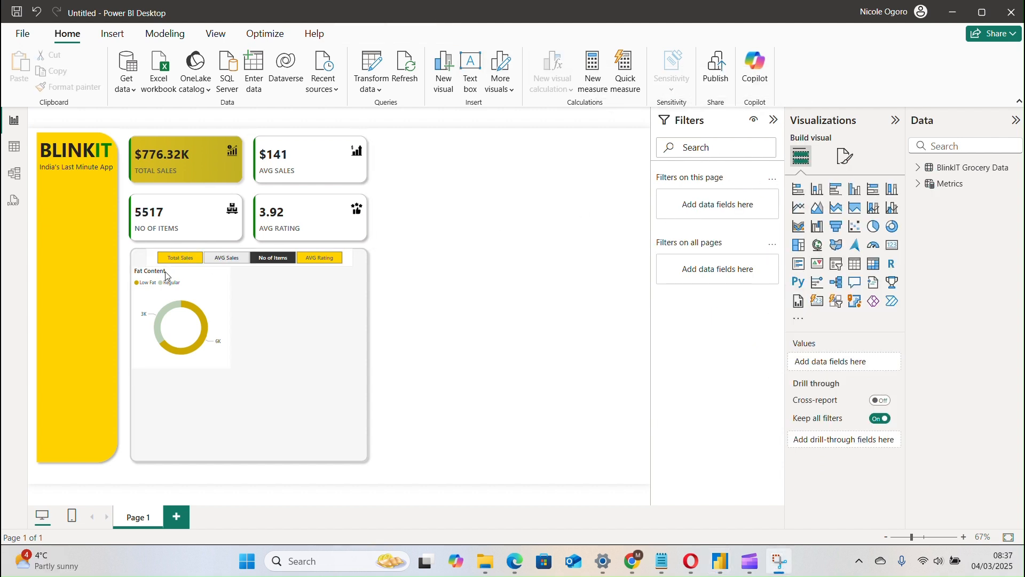
Change the donut chart's title text to uppercase "FAT CONTENT" and deselect the chart.
click(207, 293)
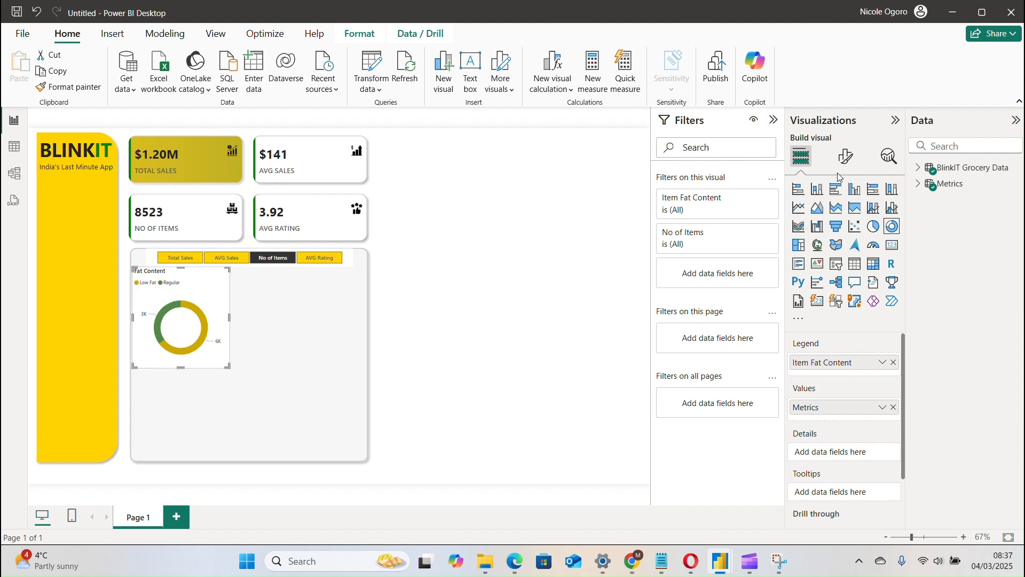
click(846, 156)
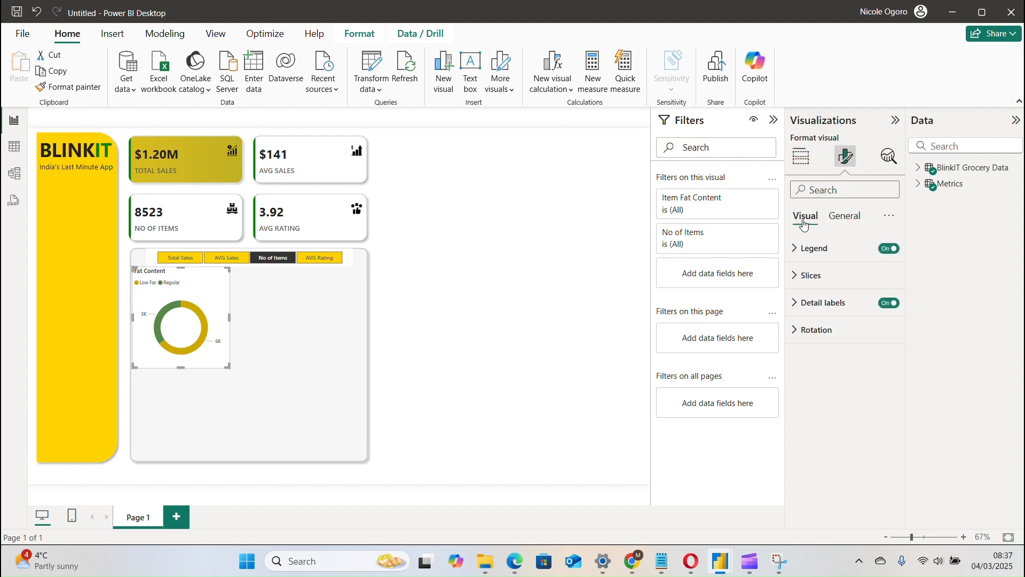
click(844, 215)
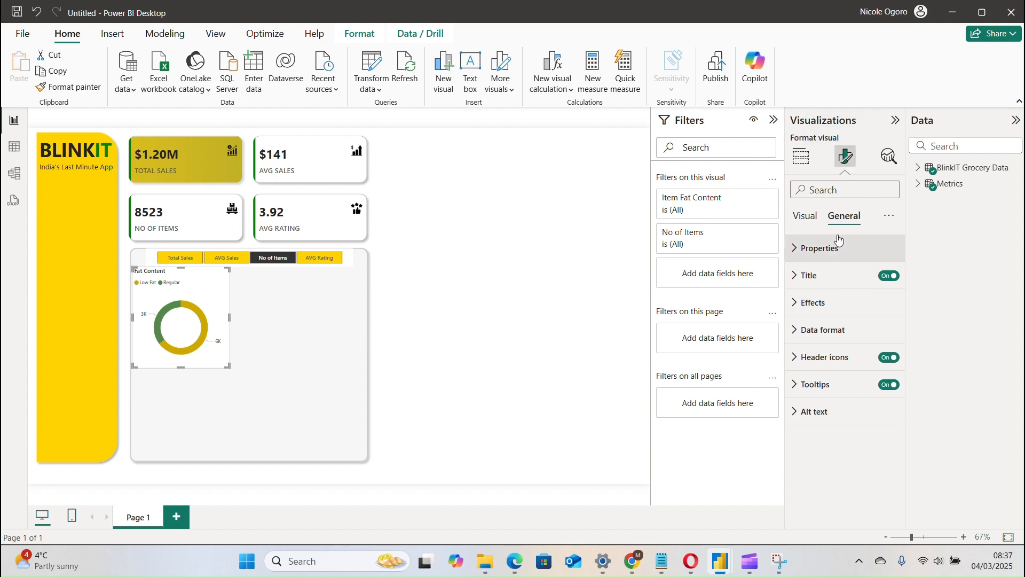
click(829, 277)
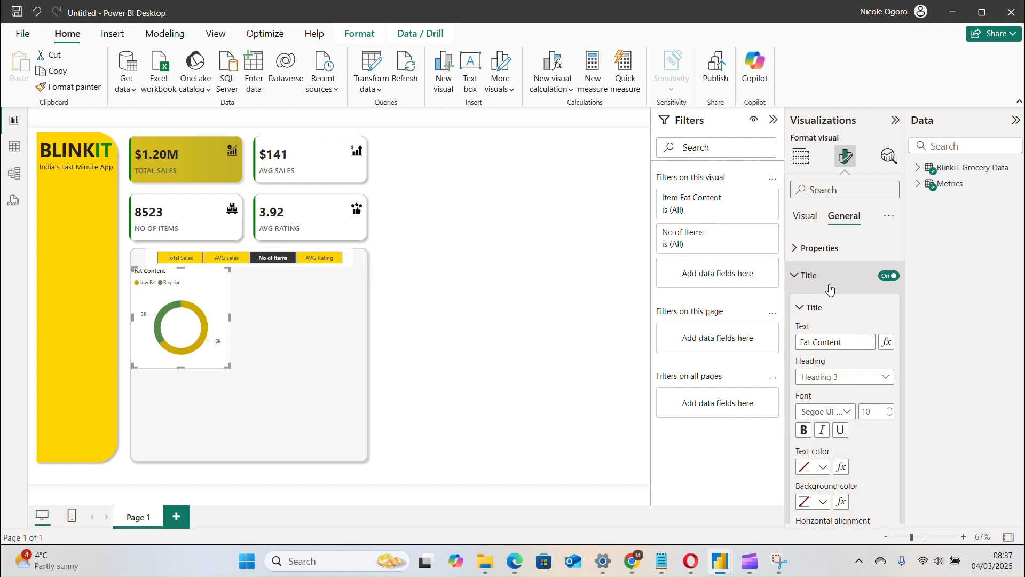
click(852, 344)
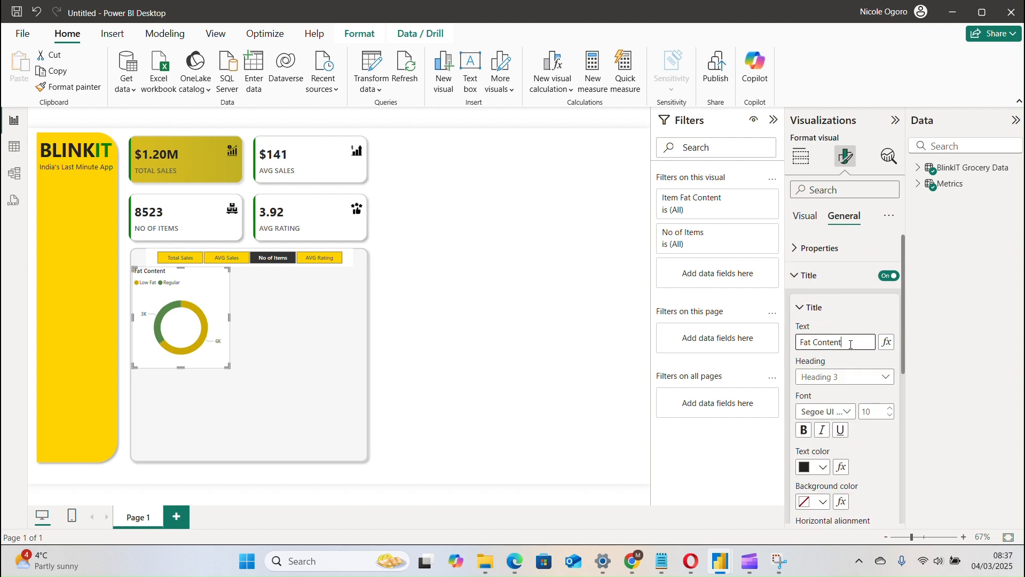
key(ctrl+a)
text(FAT CI)
key(BackSpace)
click(542, 329)
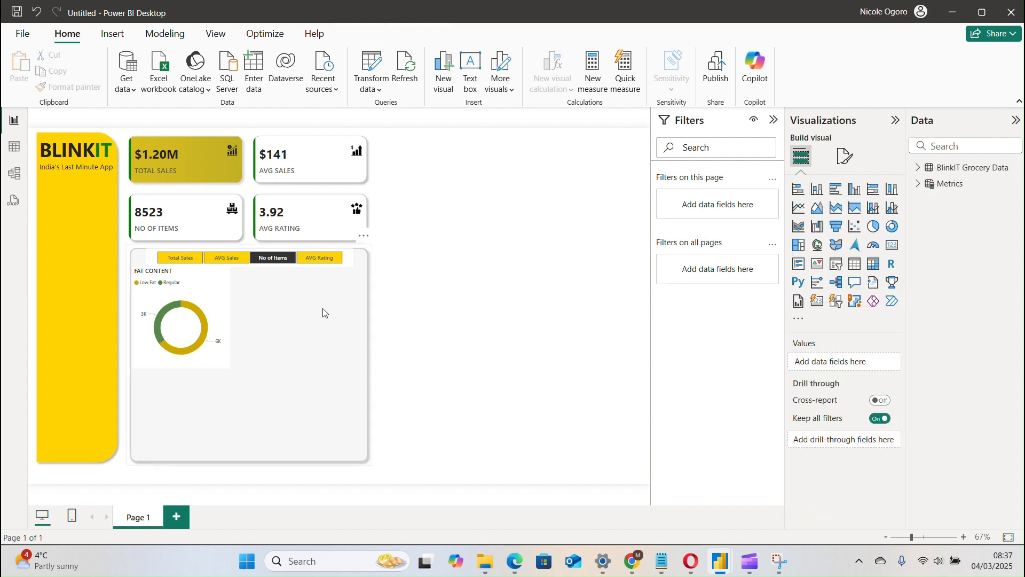
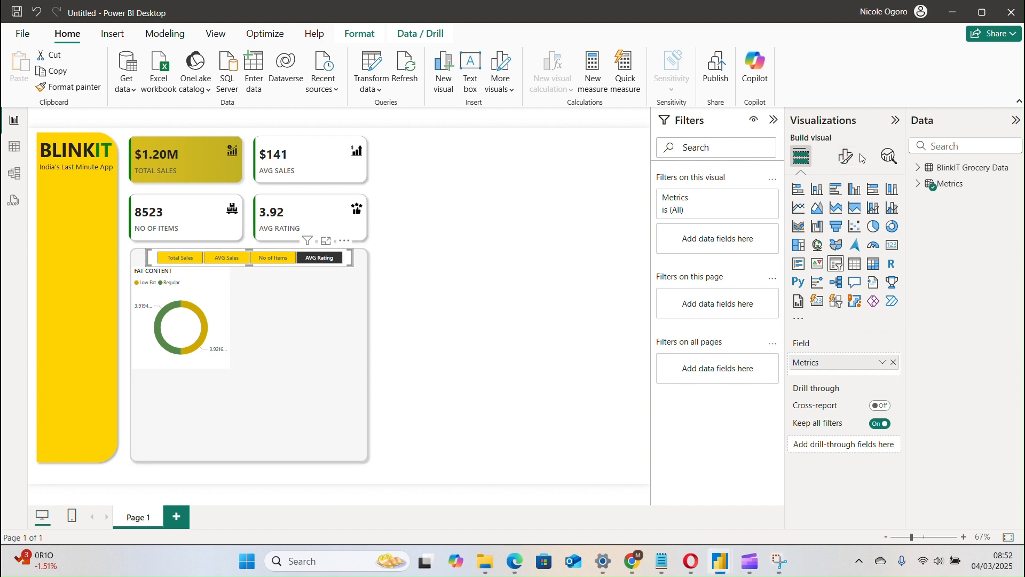
Set the AVG Rating measure in the Base KPIs folder of BlinkIT Grocery Data to 2 decimal places.
click(918, 186)
click(917, 169)
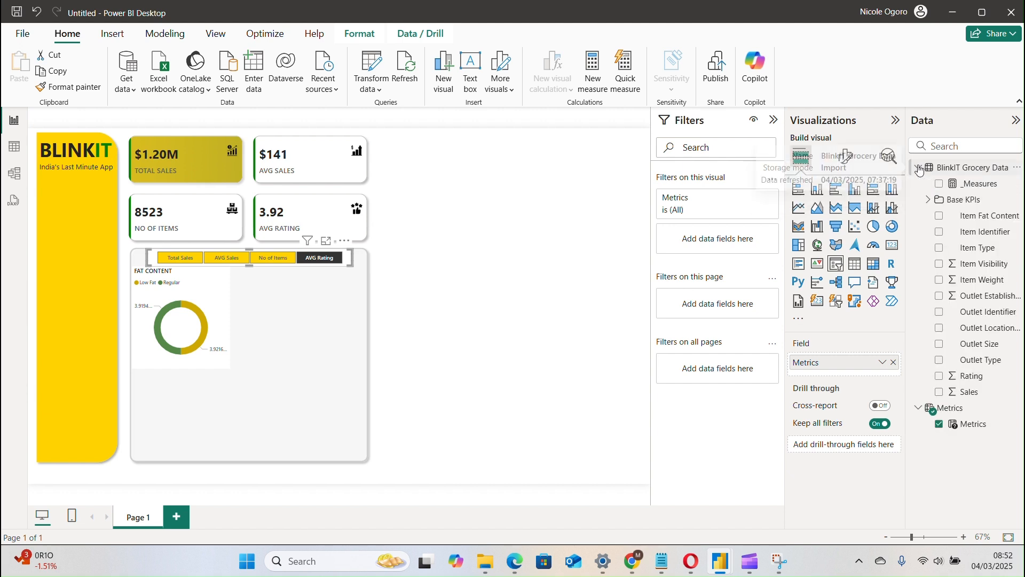
click(930, 201)
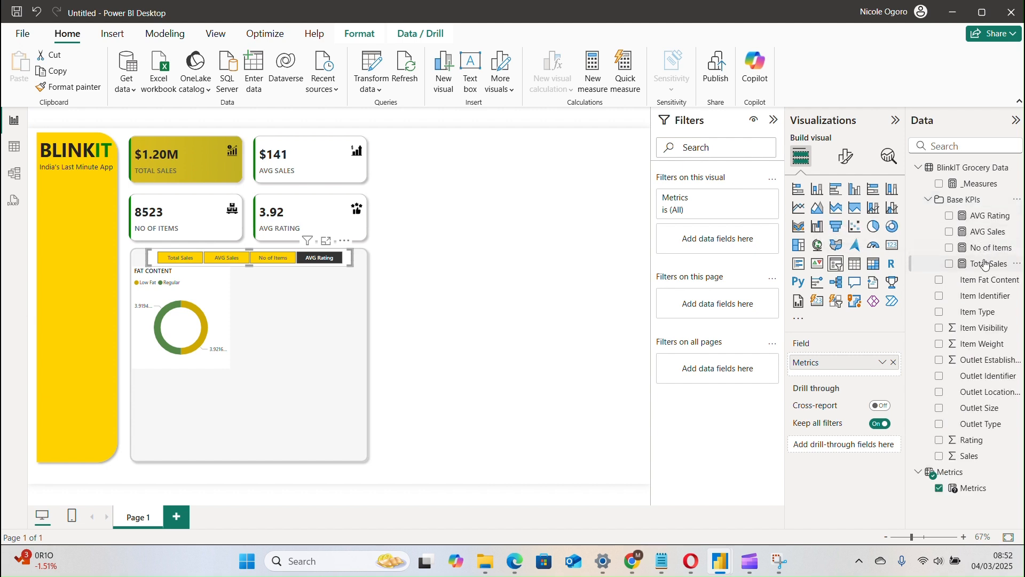
click(980, 220)
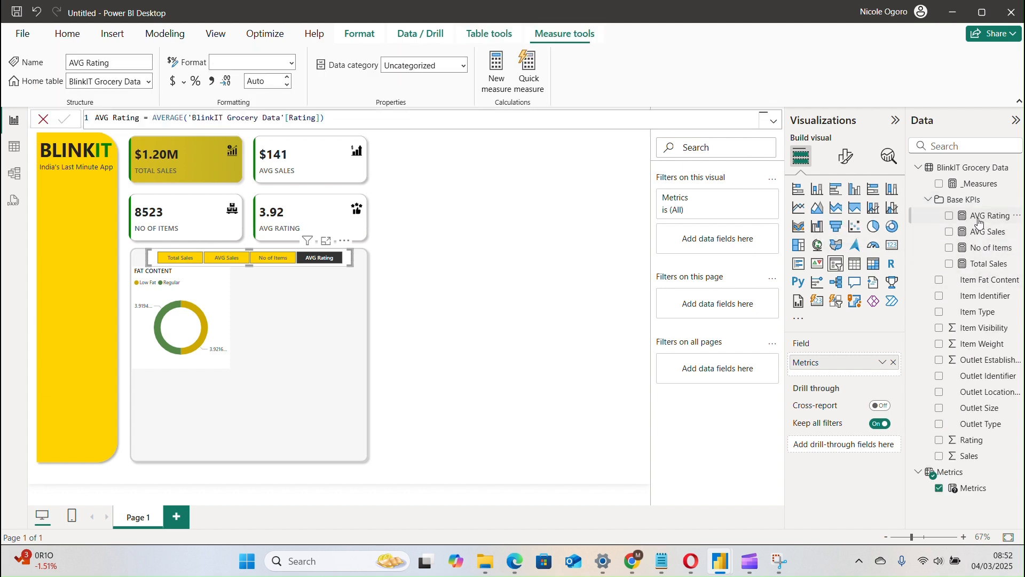
click(265, 79)
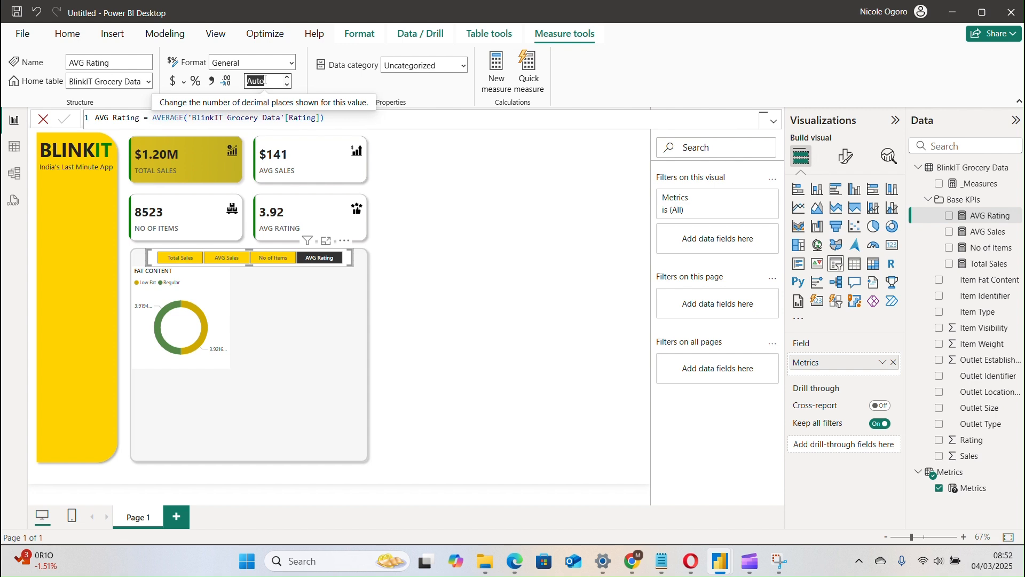
click(266, 79)
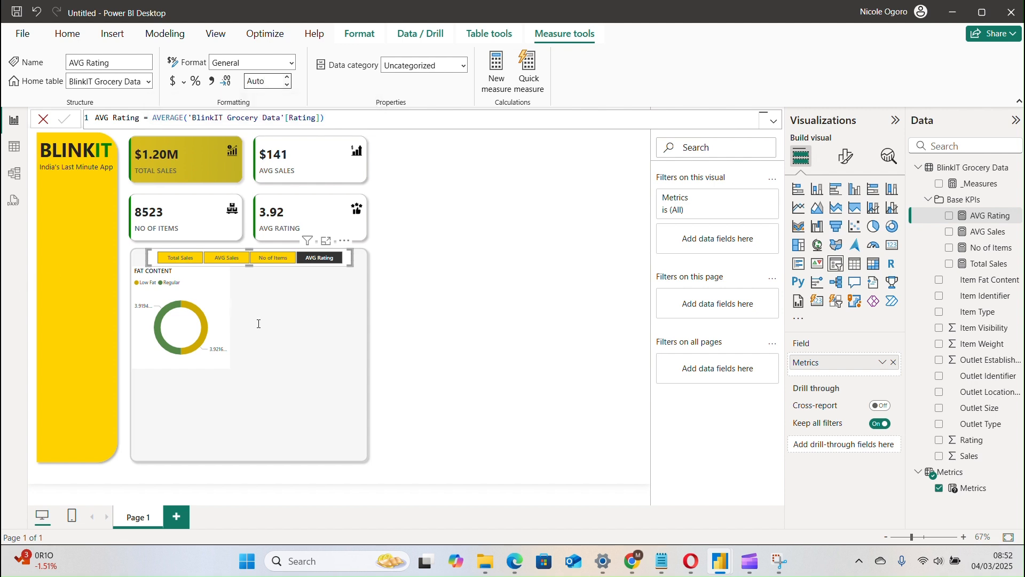
click(414, 330)
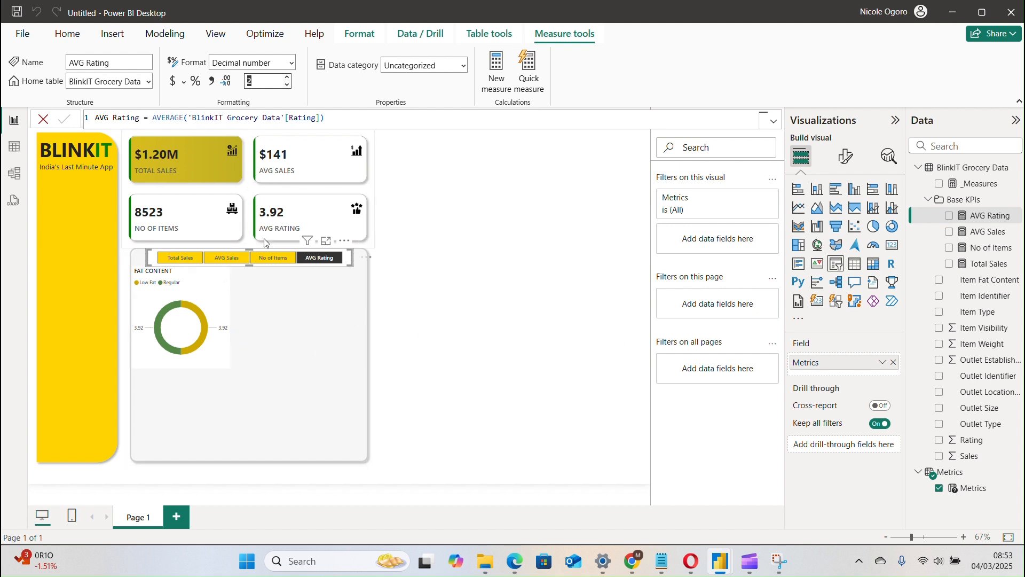
Test the Metrics slicer on the donut chart by selecting No of Items, AVG Sales, Total Sales and AVG Rating in turn.
click(270, 258)
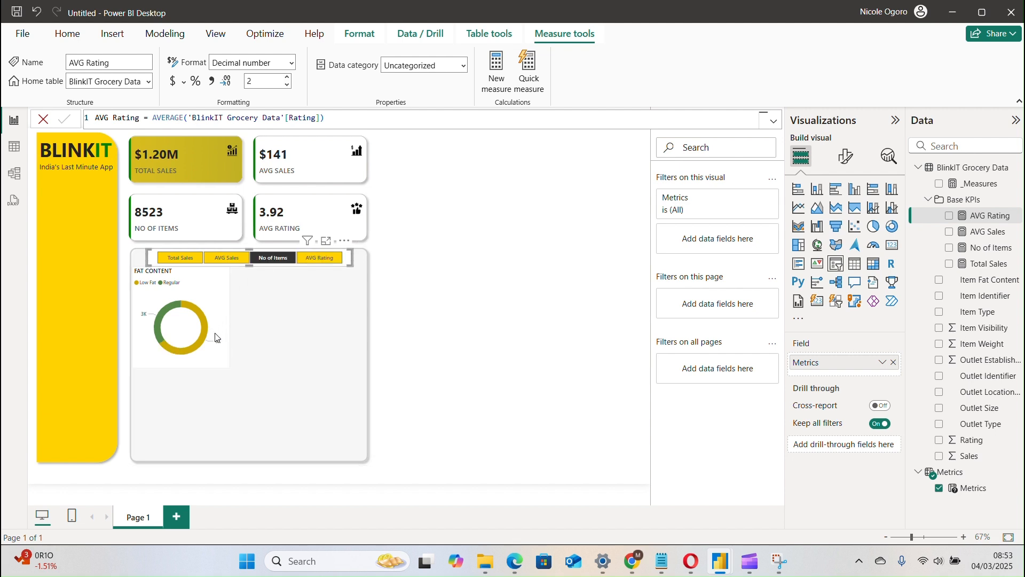
click(228, 259)
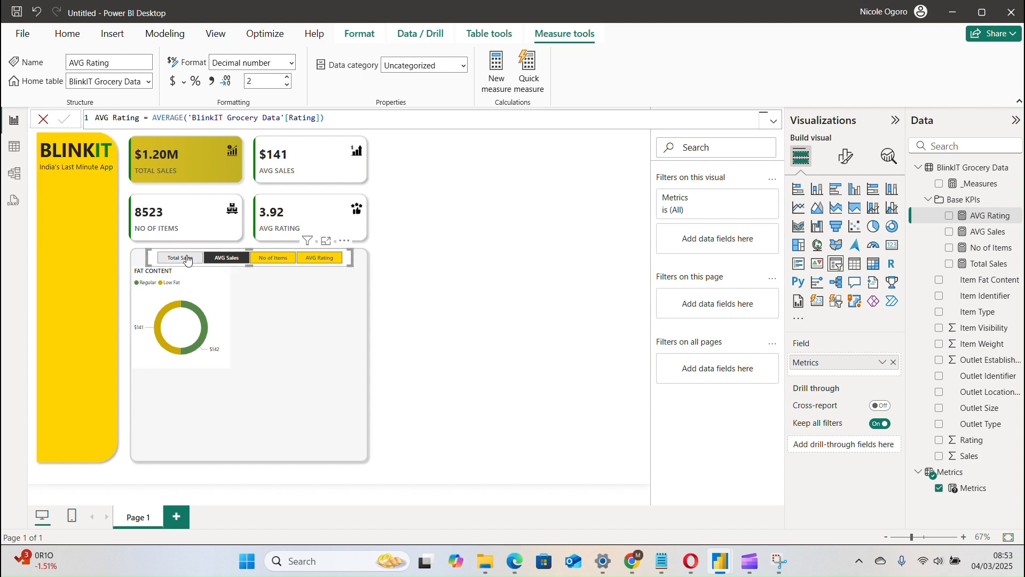
click(187, 258)
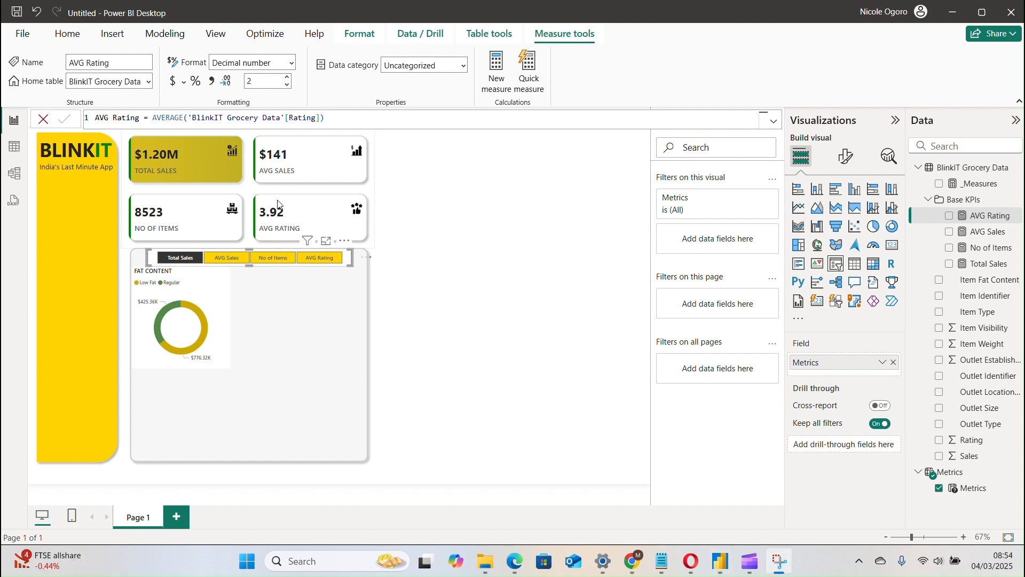
click(278, 205)
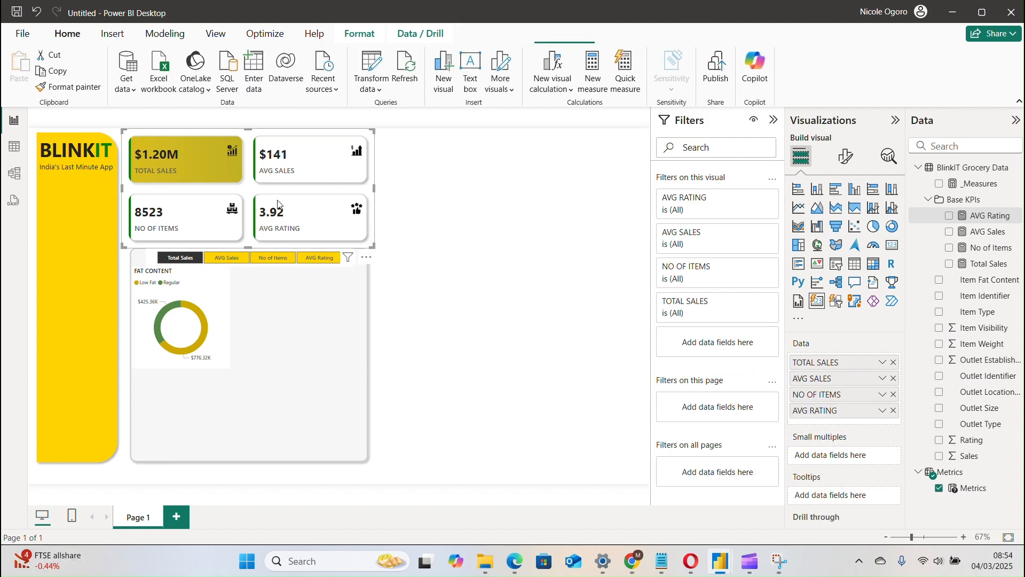
click(312, 262)
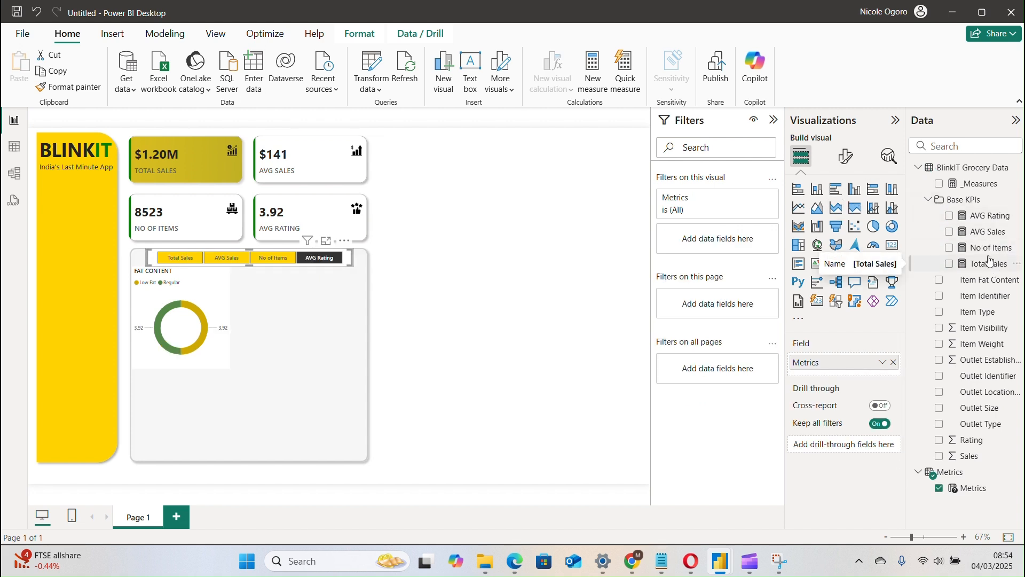
Set the AVG Rating measure to 1 decimal place, recheck that setting and select the KPI cards visual.
click(984, 216)
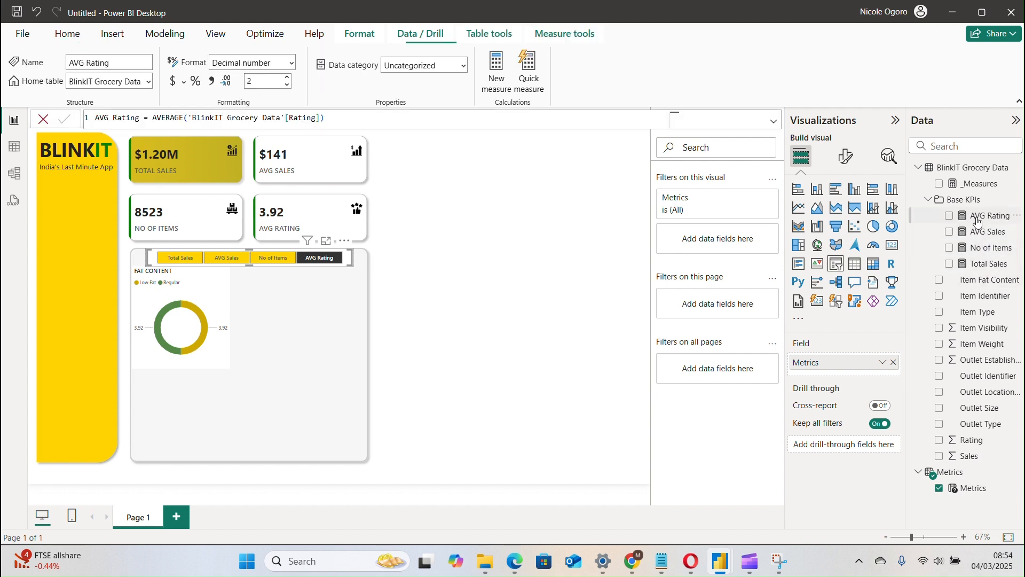
double_click(260, 81)
text(1)
key(Return)
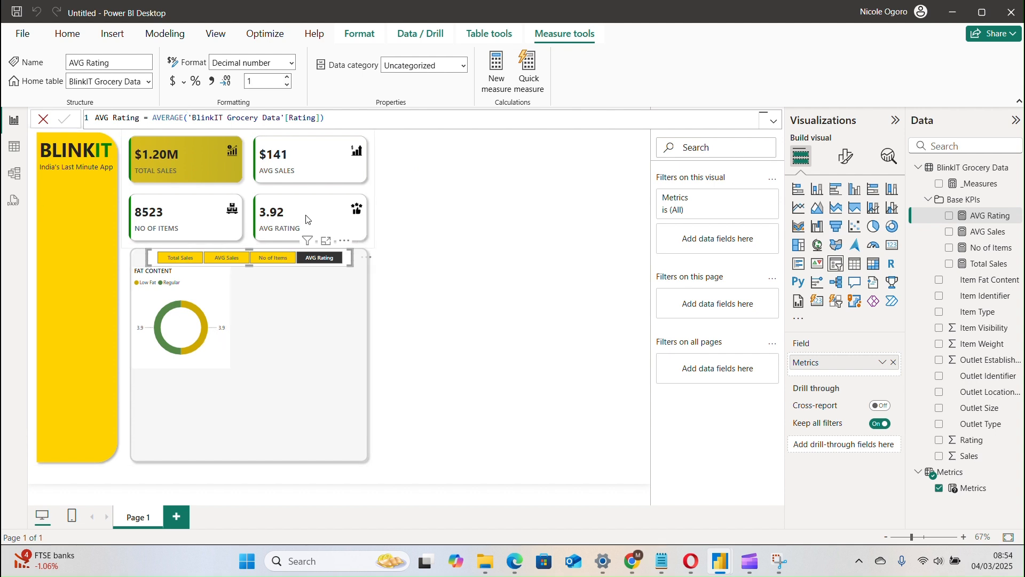
click(369, 222)
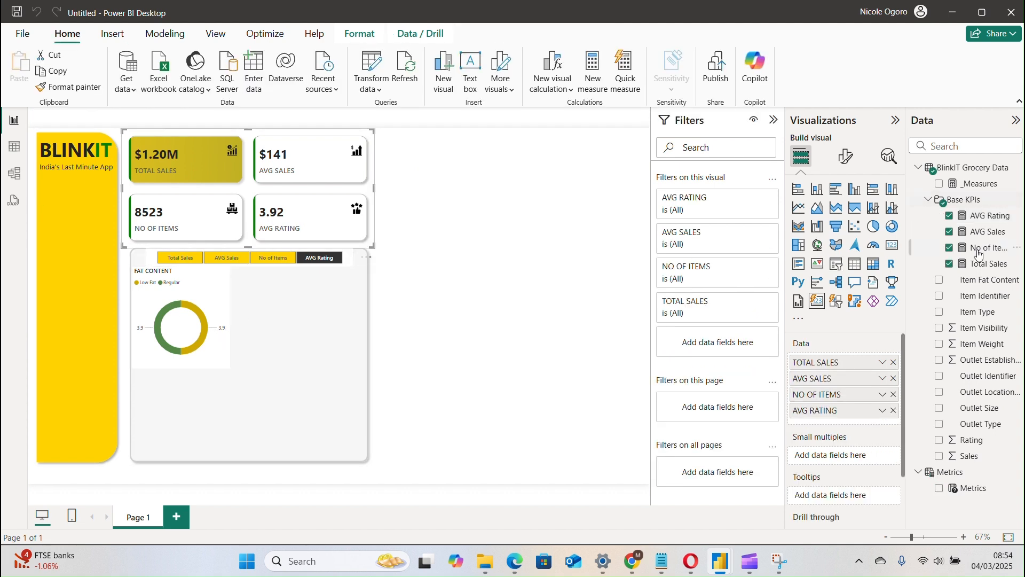
click(983, 221)
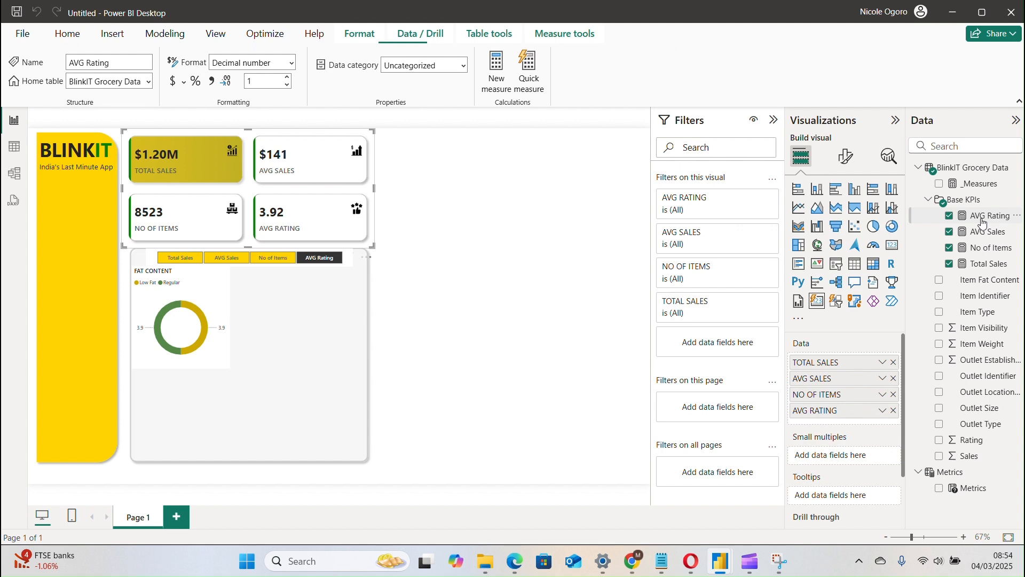
double_click(260, 77)
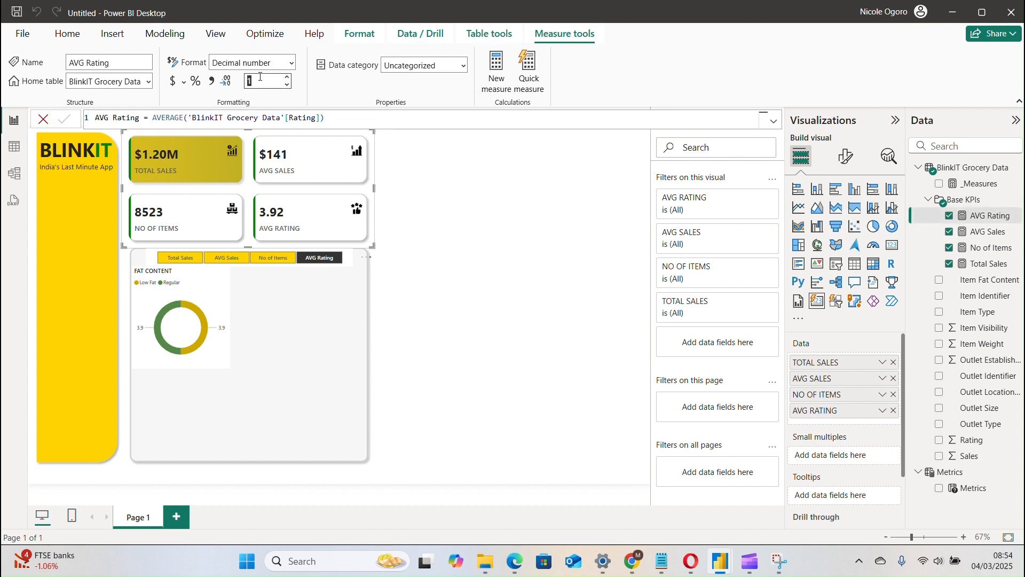
click(307, 219)
Set the value decimal places of the AVG RATING series in the KPI cards' callout values to 1 and deselect the visual.
click(845, 155)
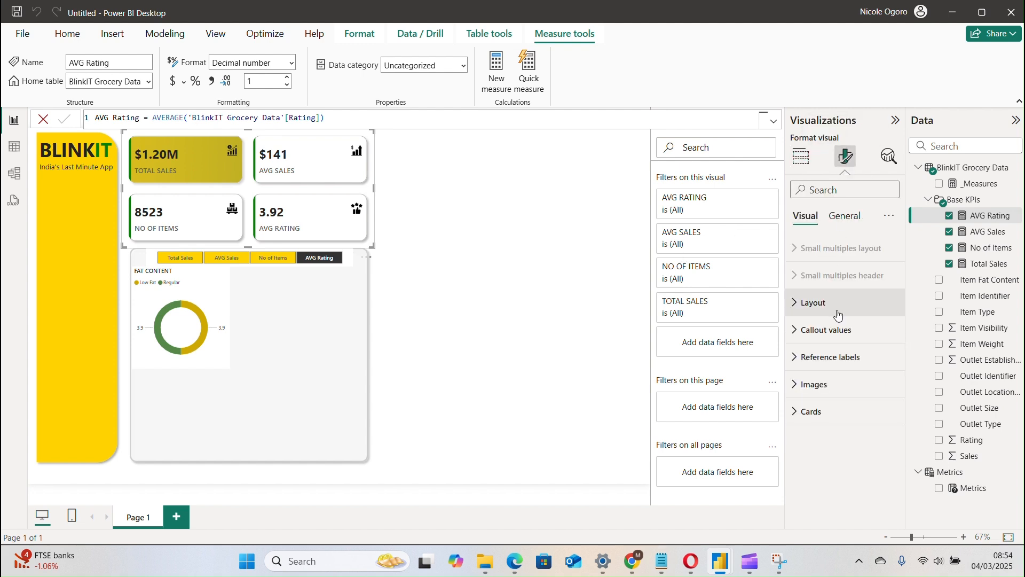
click(838, 331)
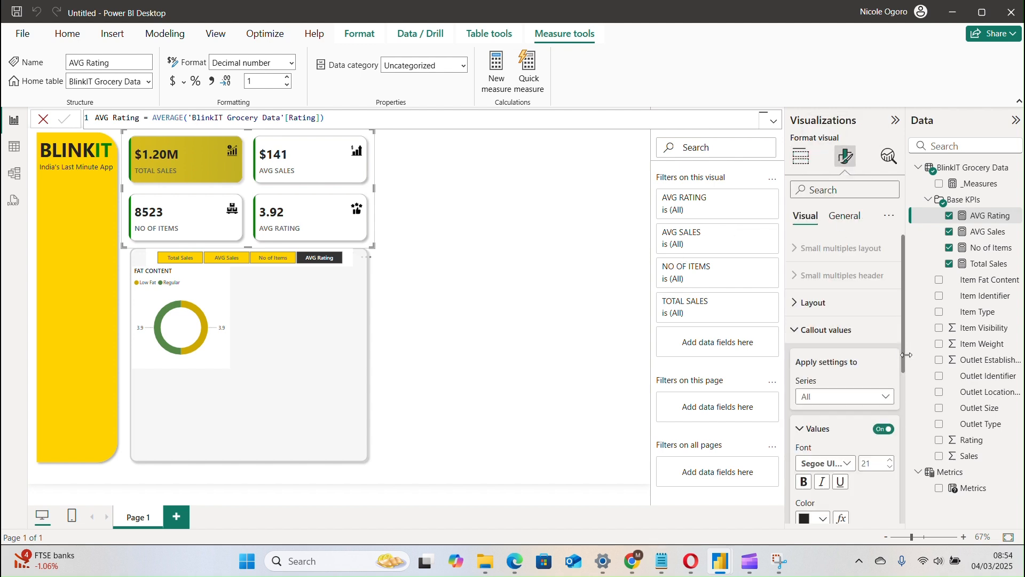
drag(907, 380, 903, 511)
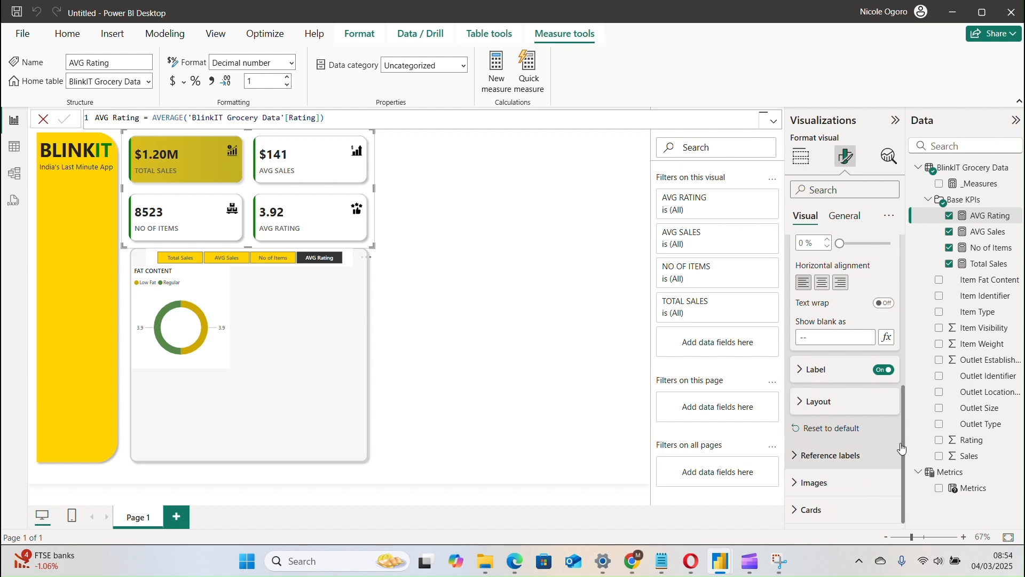
drag(902, 448, 870, 331)
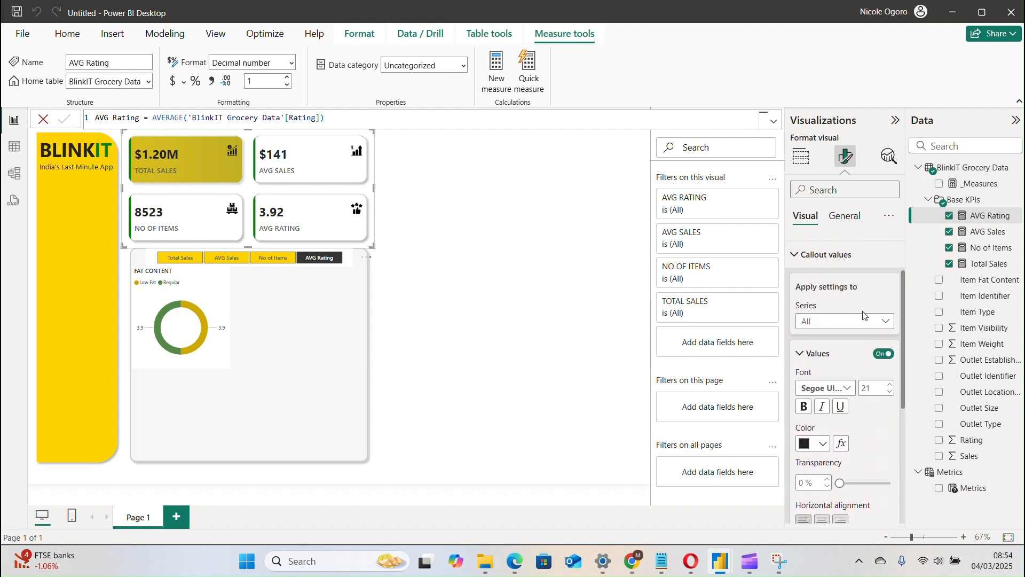
click(854, 322)
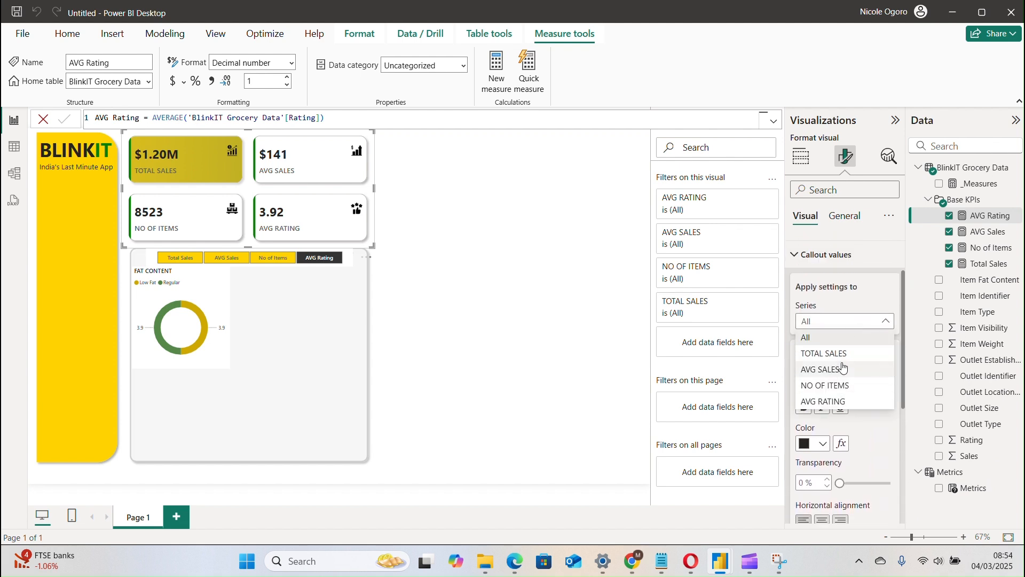
click(849, 401)
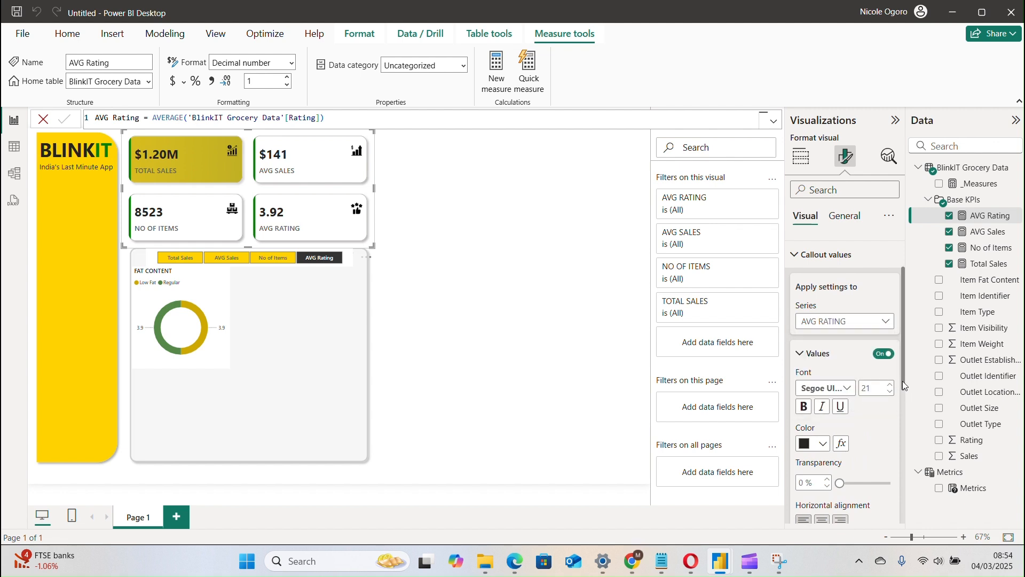
drag(903, 379, 910, 460)
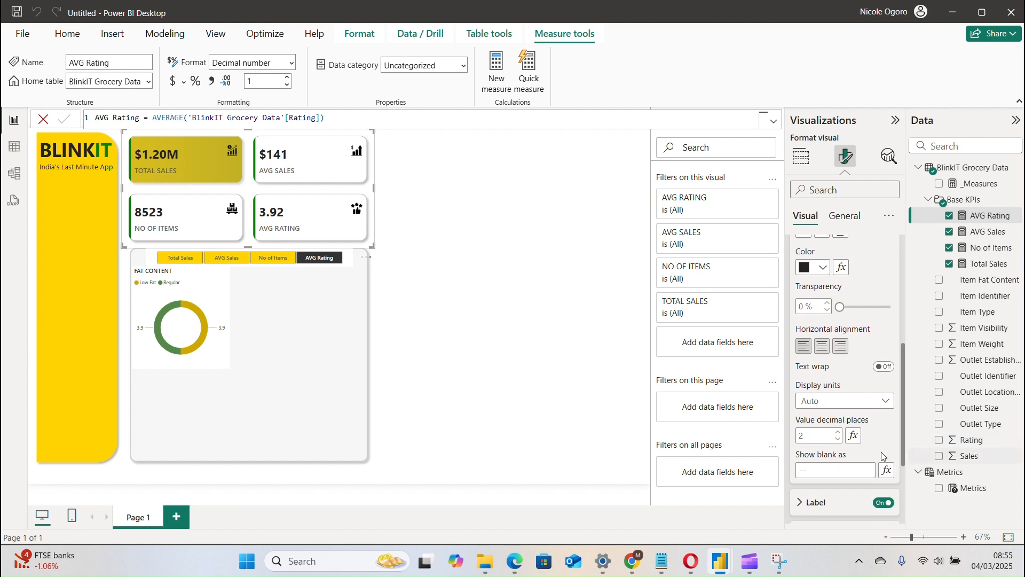
click(814, 432)
click(389, 298)
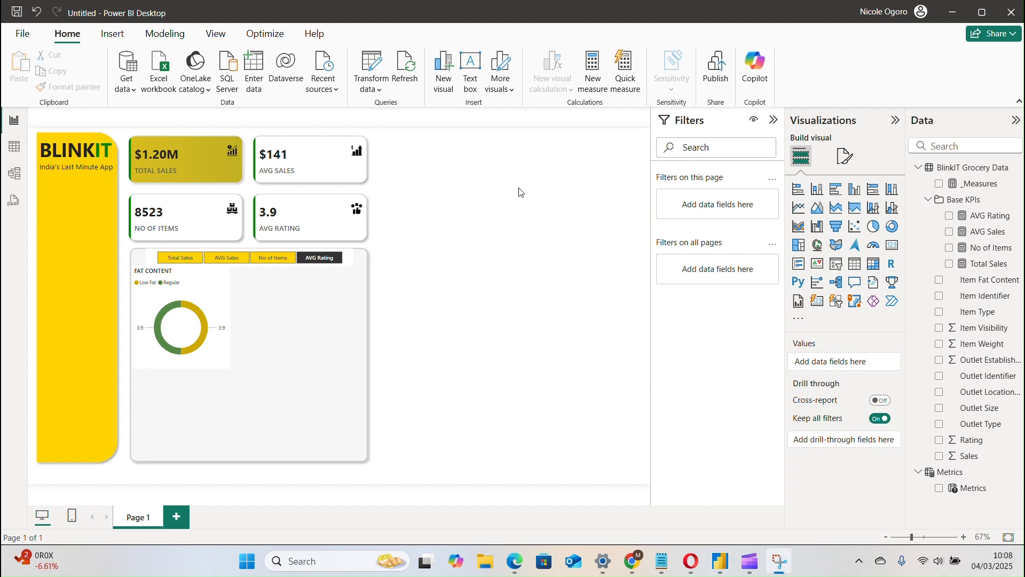
Add a new card showing the Total Sales measure and set its callout value font to Segoe UI Semibold, size 10.
click(819, 302)
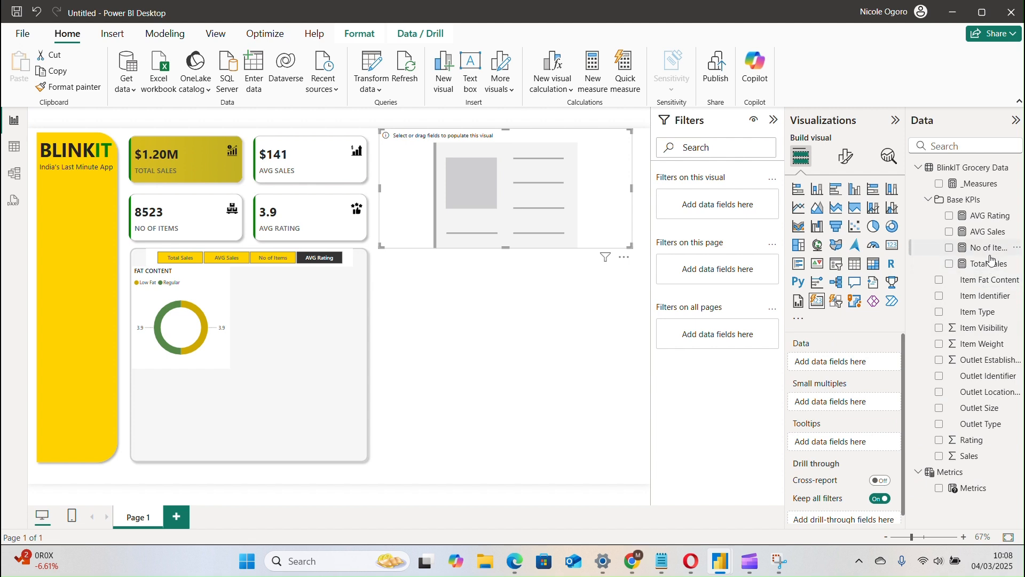
drag(977, 263, 480, 192)
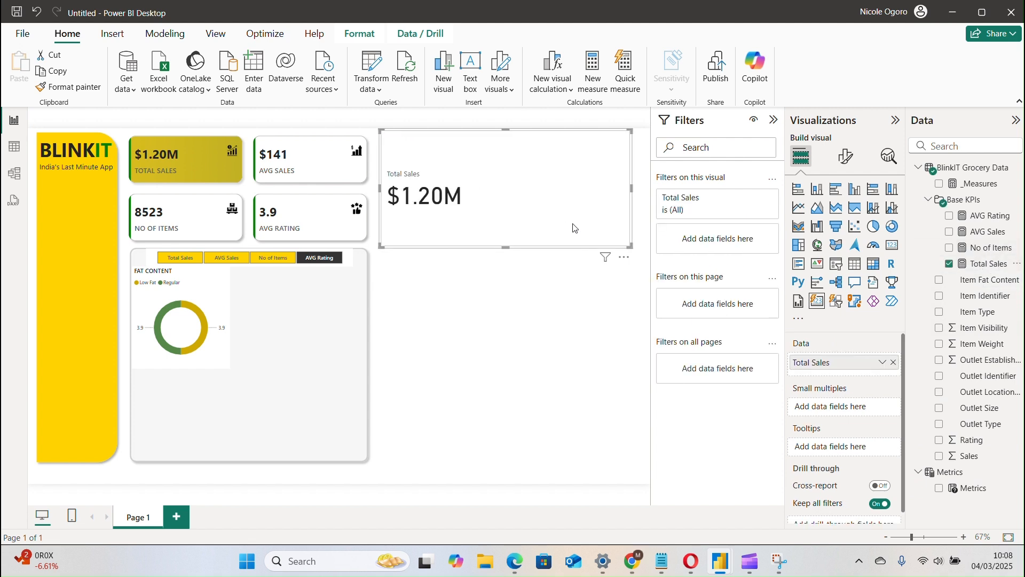
click(846, 158)
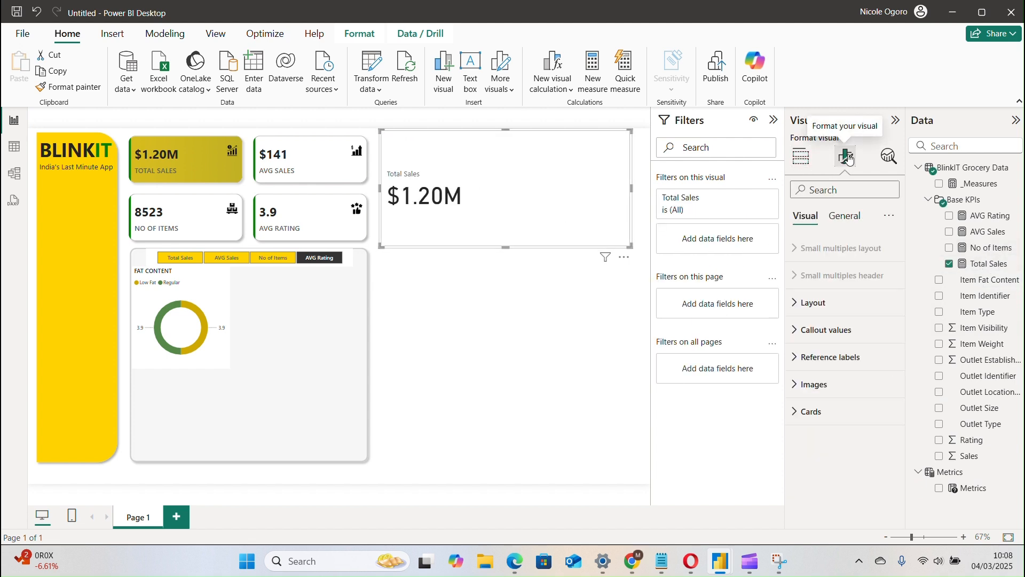
click(831, 330)
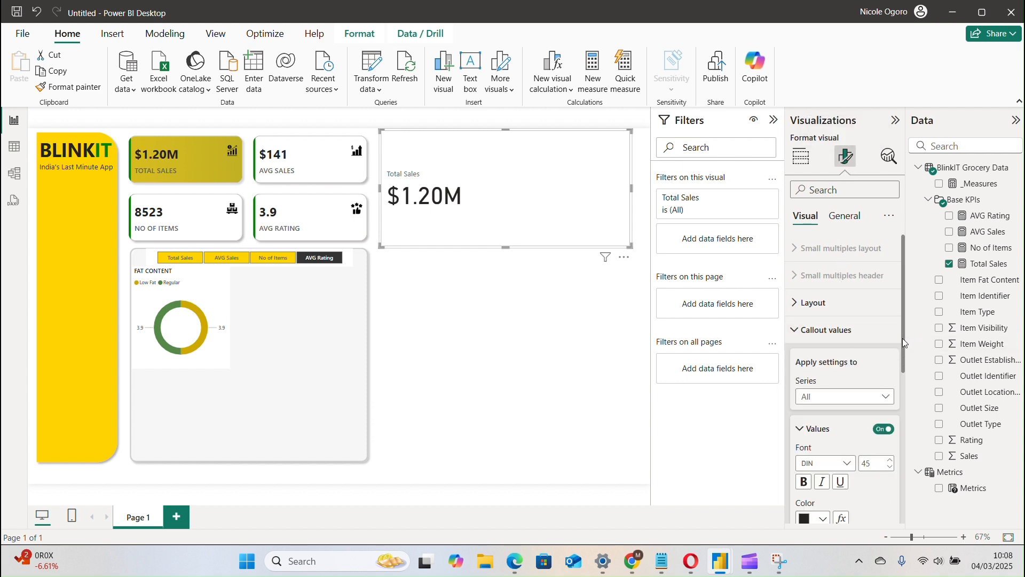
drag(903, 338, 902, 411)
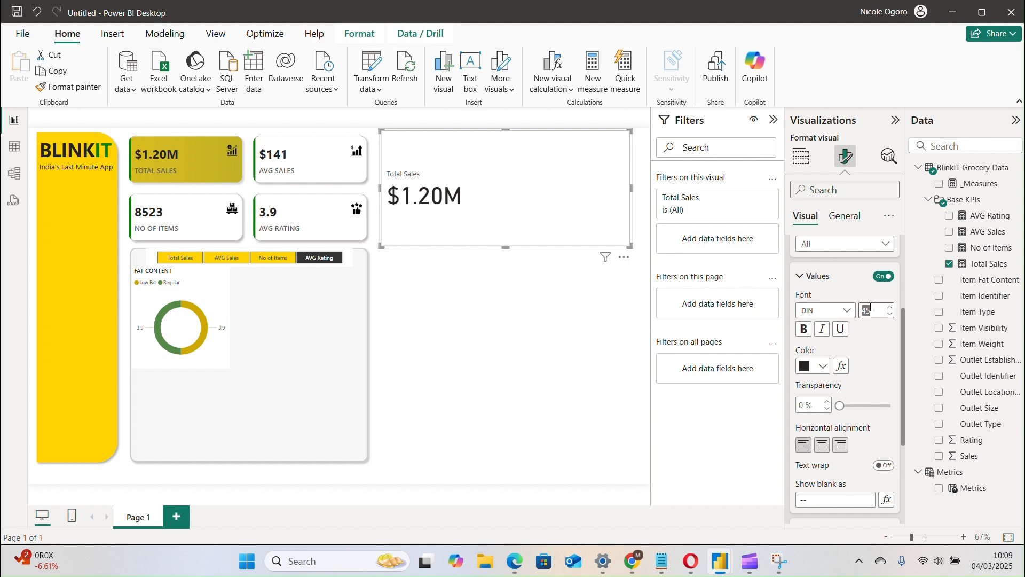
click(834, 312)
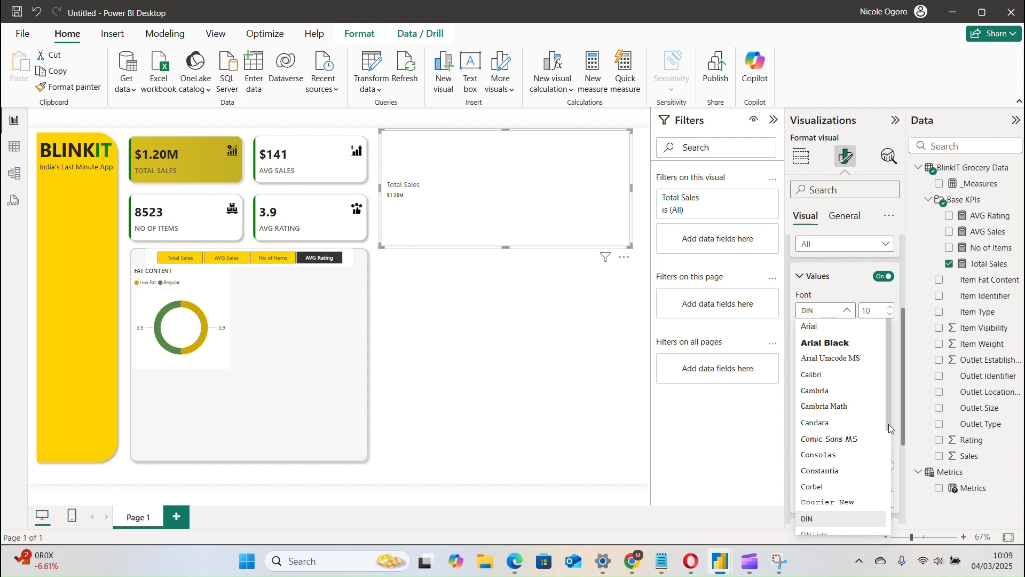
drag(889, 425, 891, 494)
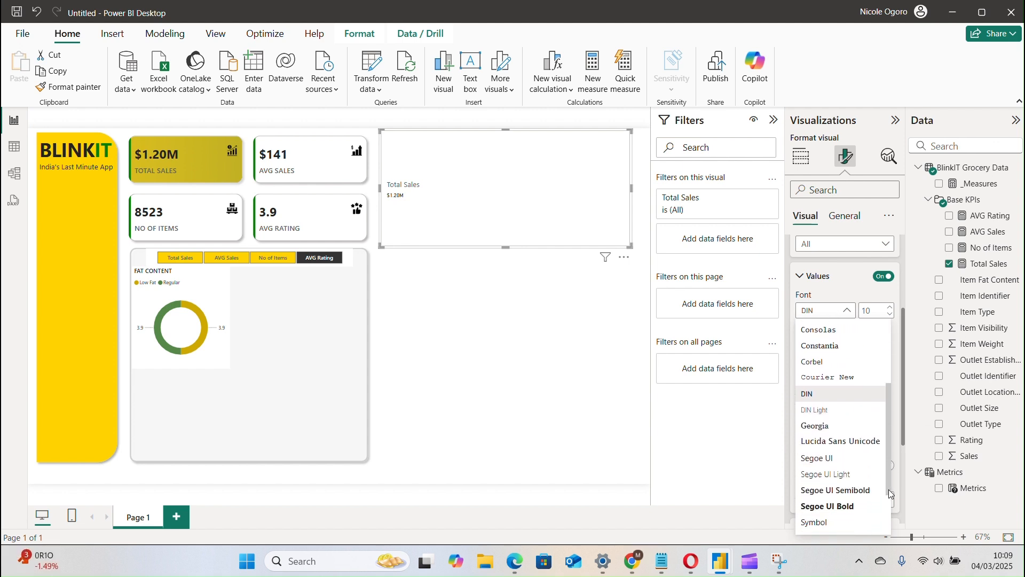
click(840, 490)
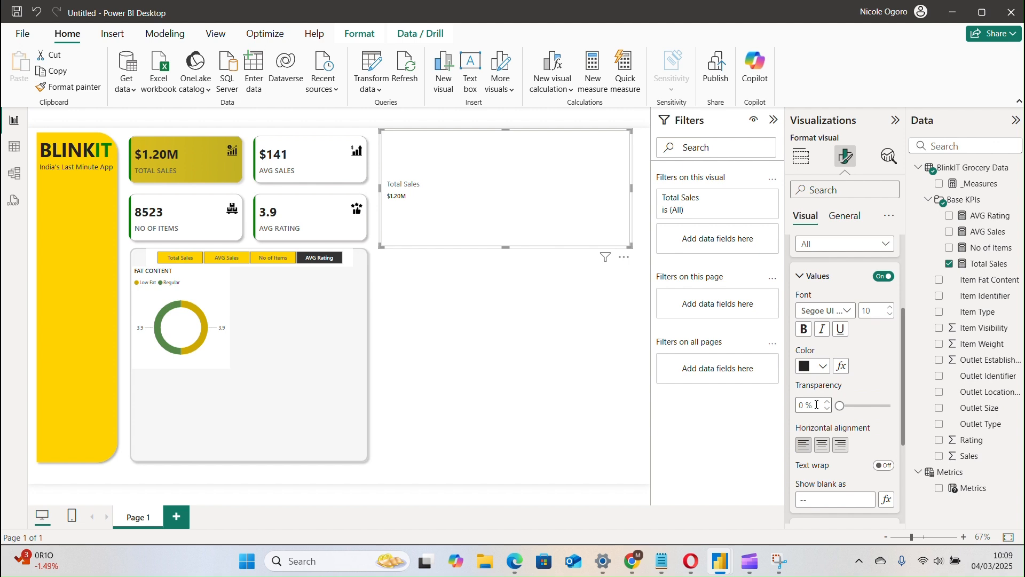
Set the new Total Sales card's label font size to 10 and its callout value font size to 8.
drag(903, 366, 902, 395)
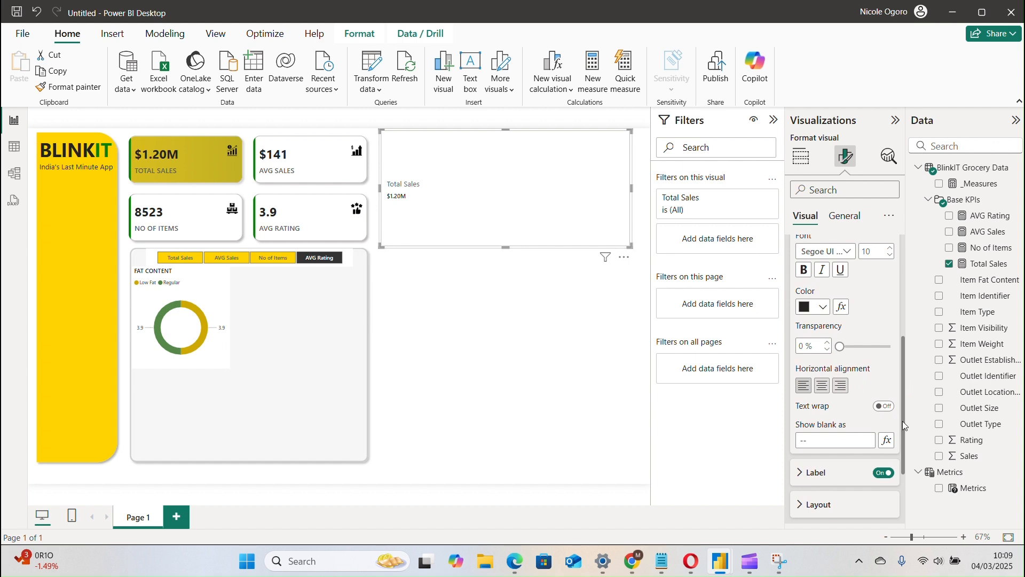
scroll(903, 426, down, 3)
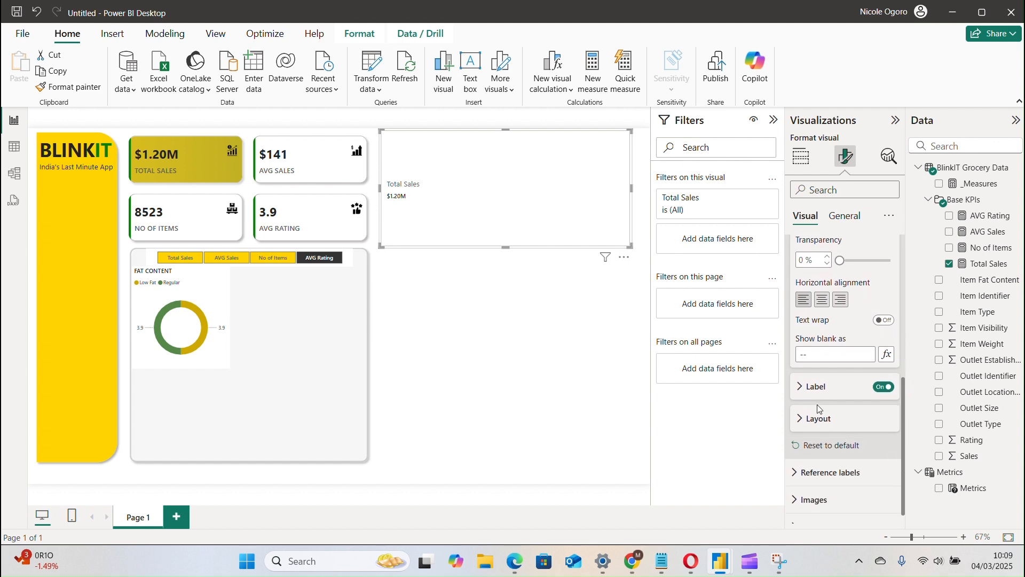
click(819, 409)
click(820, 412)
click(816, 395)
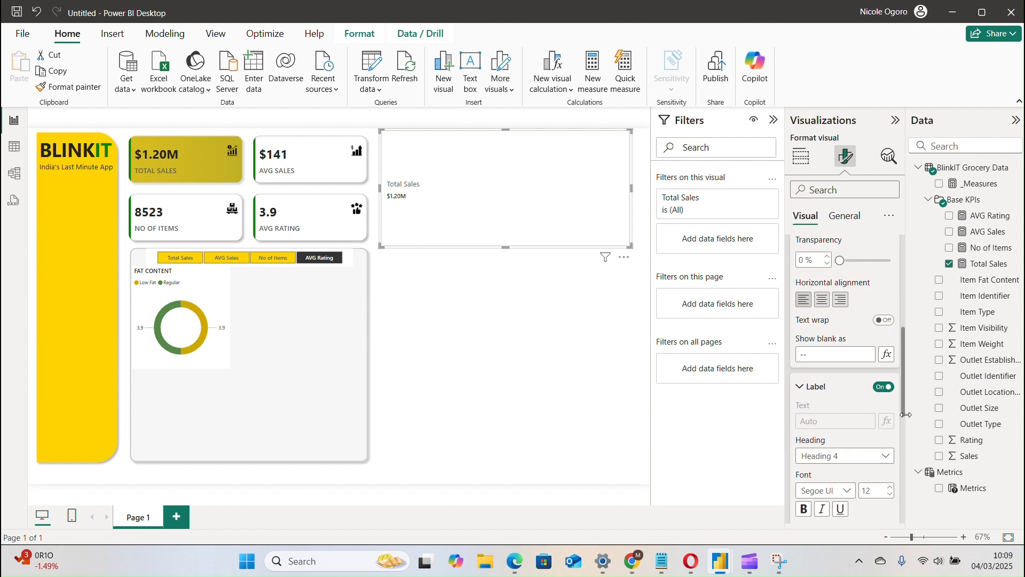
drag(902, 383, 899, 437)
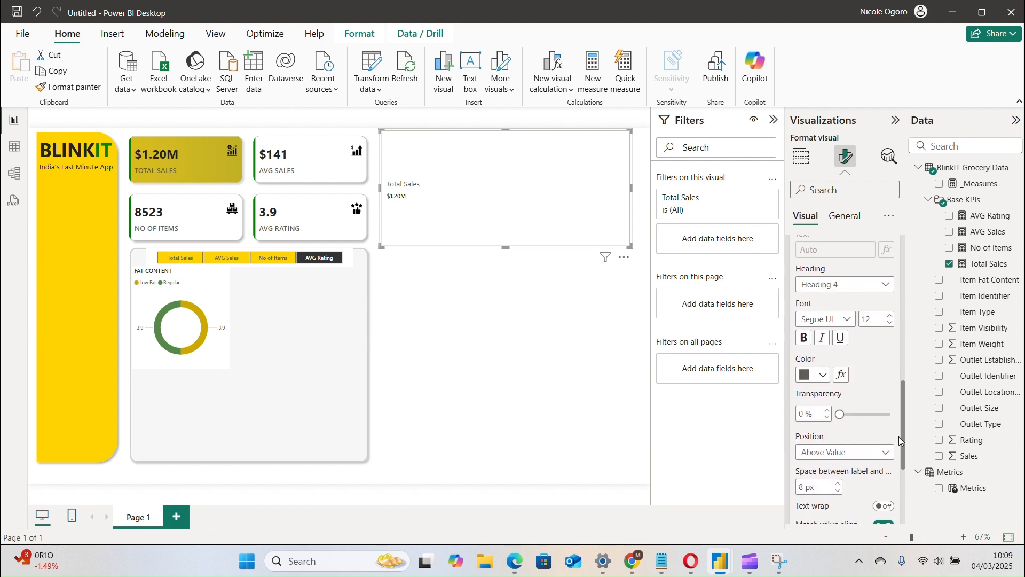
click(872, 321)
drag(902, 382, 902, 297)
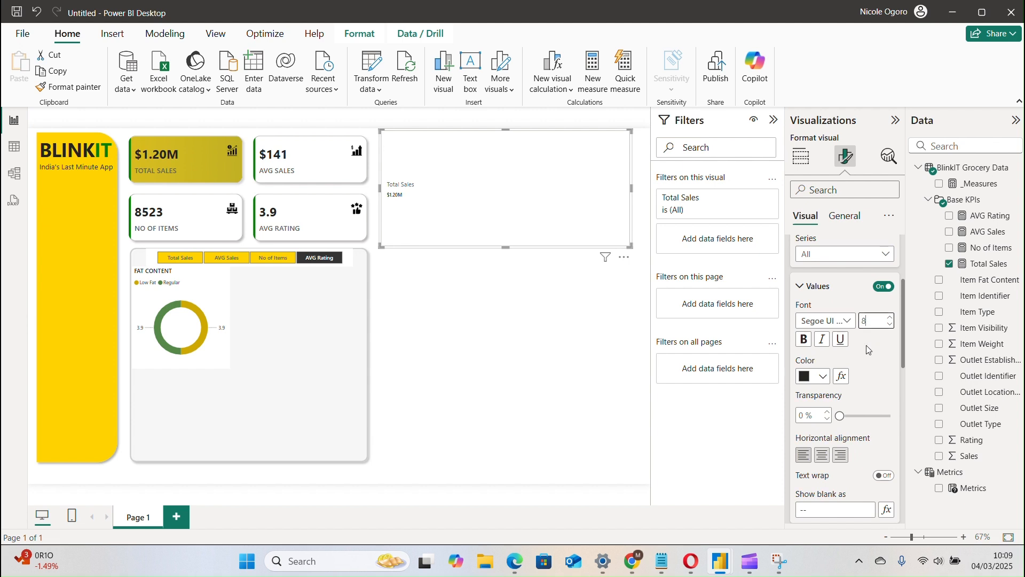
Change the card's label font to Segoe UI Semibold and set the label position to Below Value.
drag(903, 357, 904, 464)
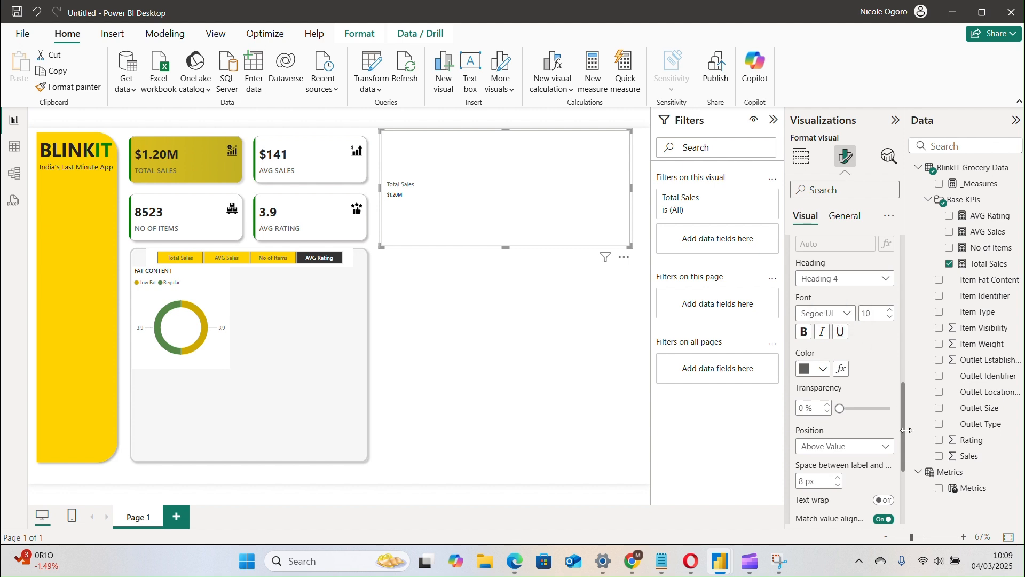
drag(903, 428, 902, 404)
click(837, 390)
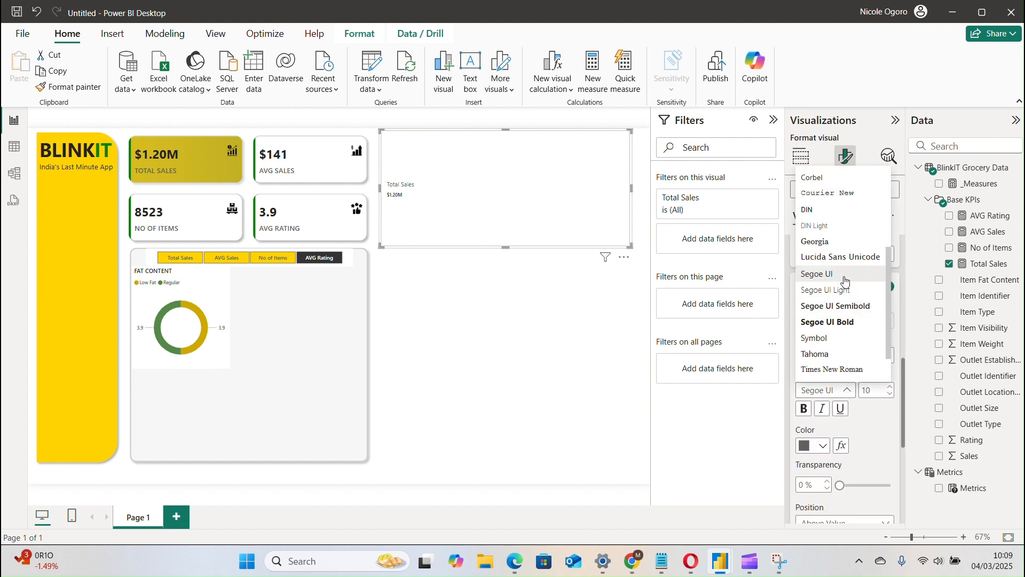
click(847, 306)
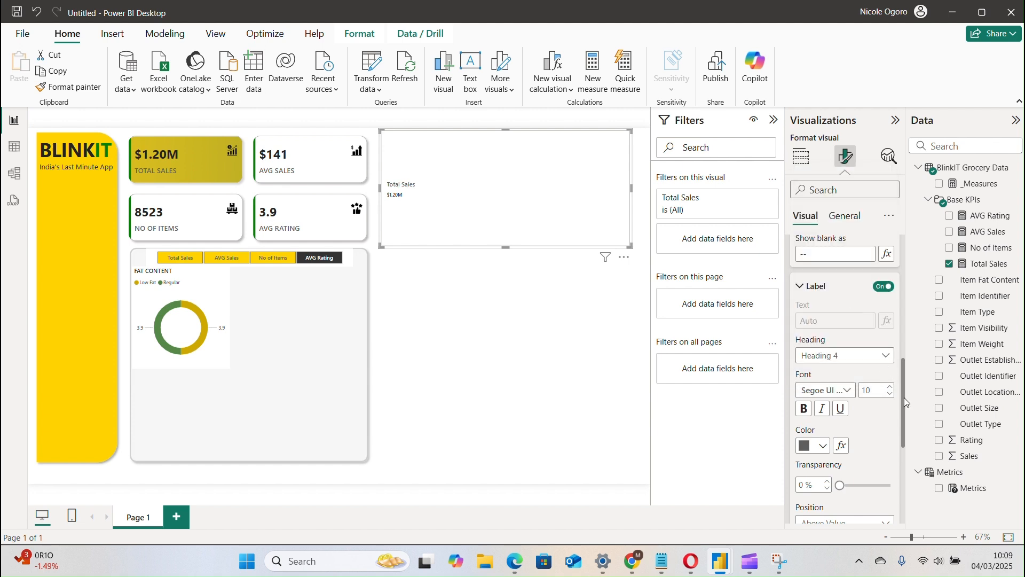
drag(906, 401, 907, 432)
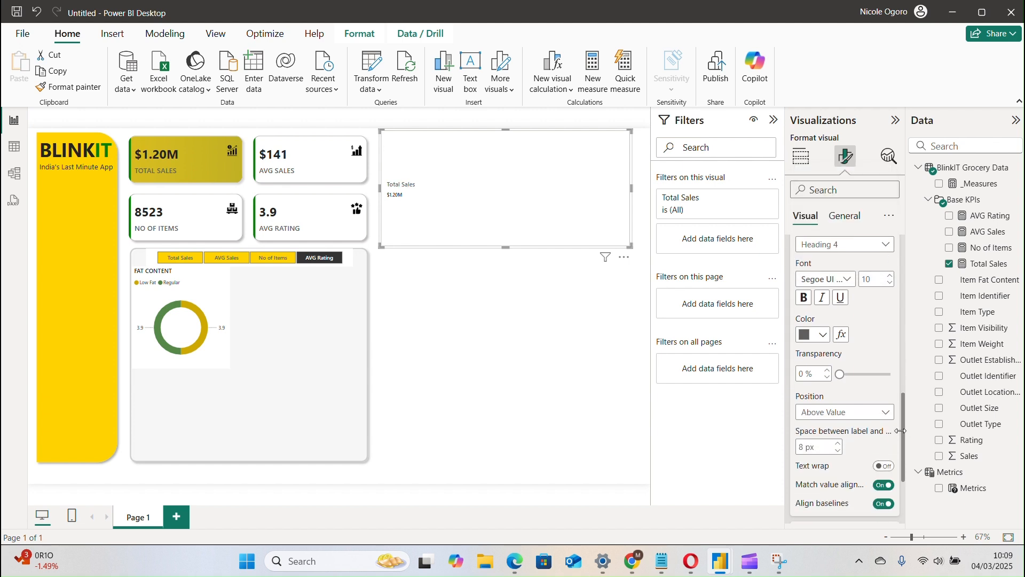
click(870, 413)
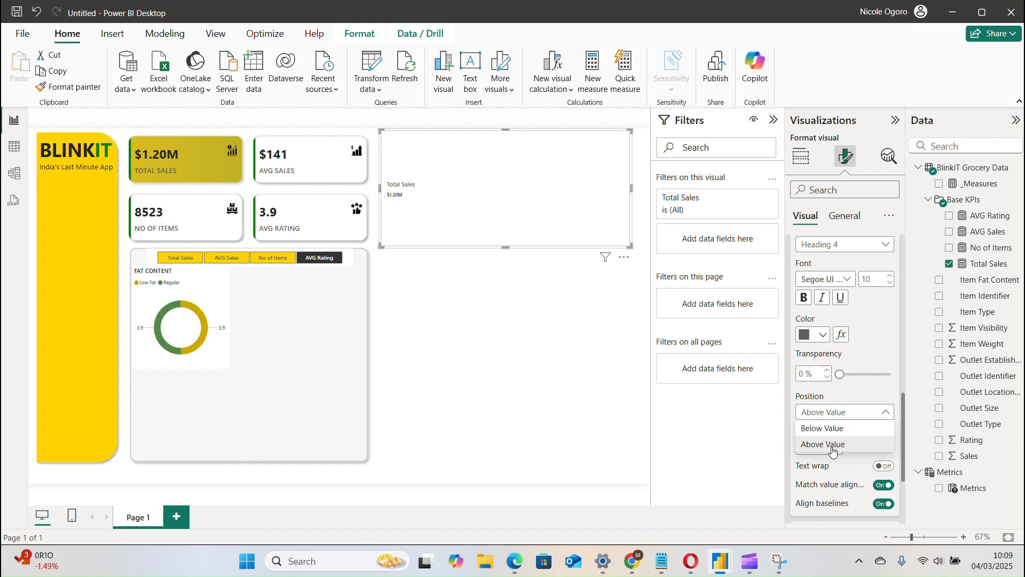
click(832, 428)
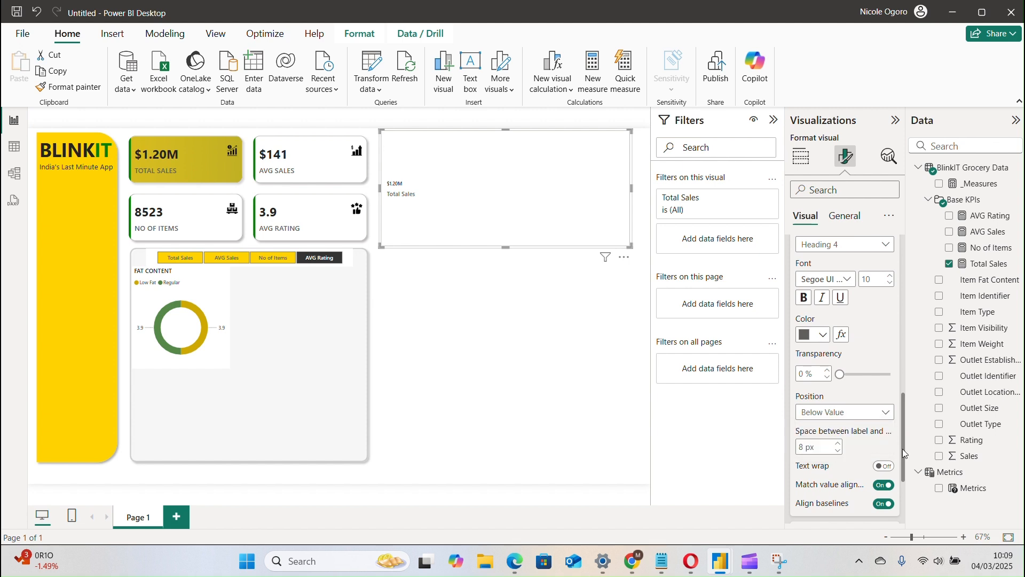
Check the callout layout options and shrink the new Total Sales card to a small square beside the AVG SALES card.
drag(903, 448, 897, 493)
click(852, 410)
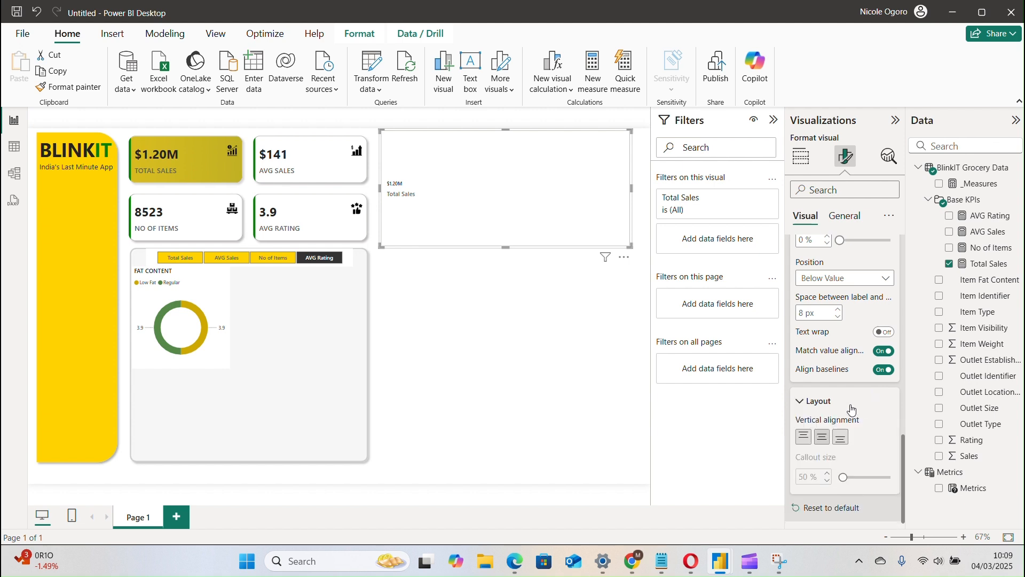
click(842, 402)
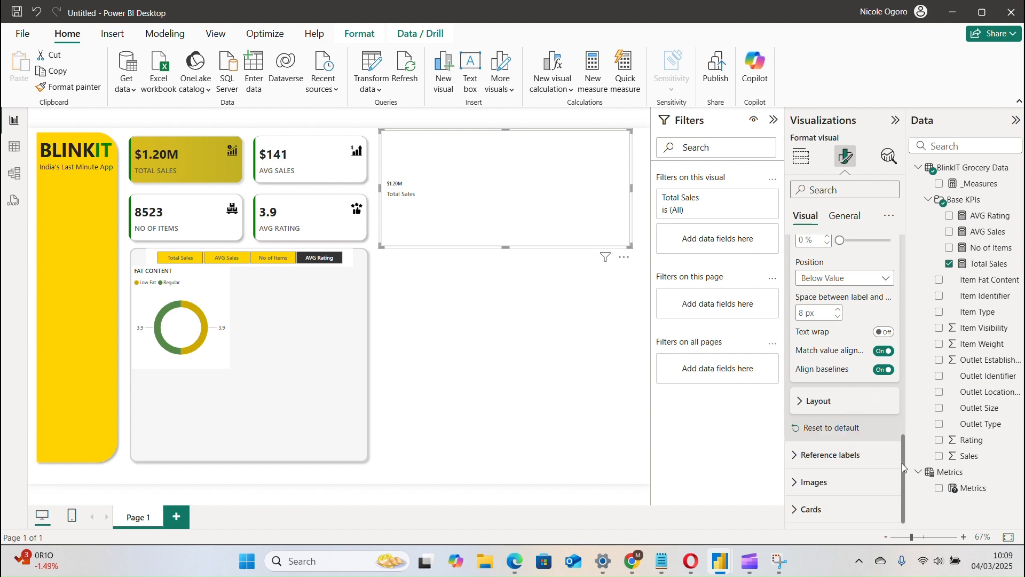
drag(906, 479, 884, 245)
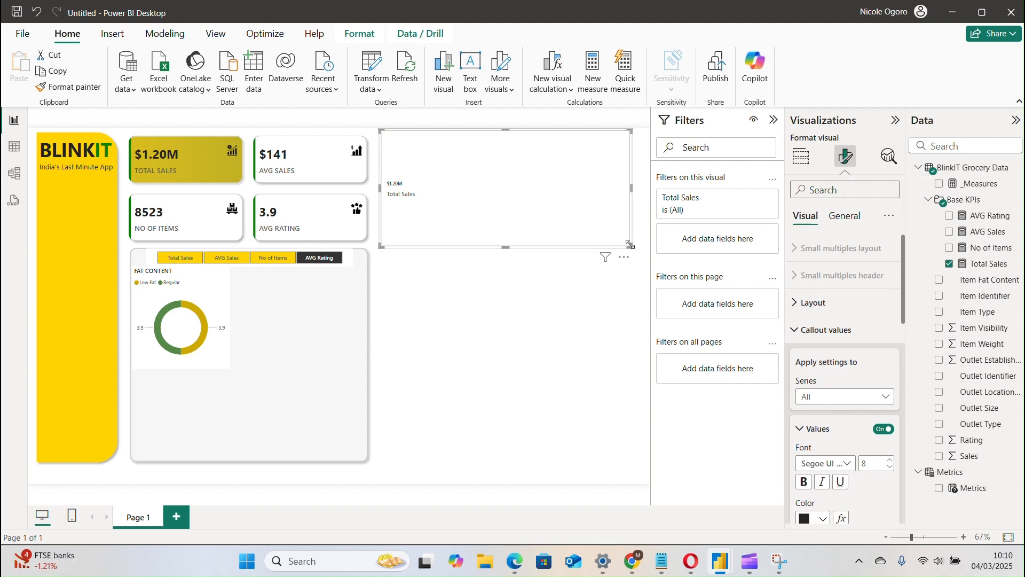
drag(630, 245, 433, 182)
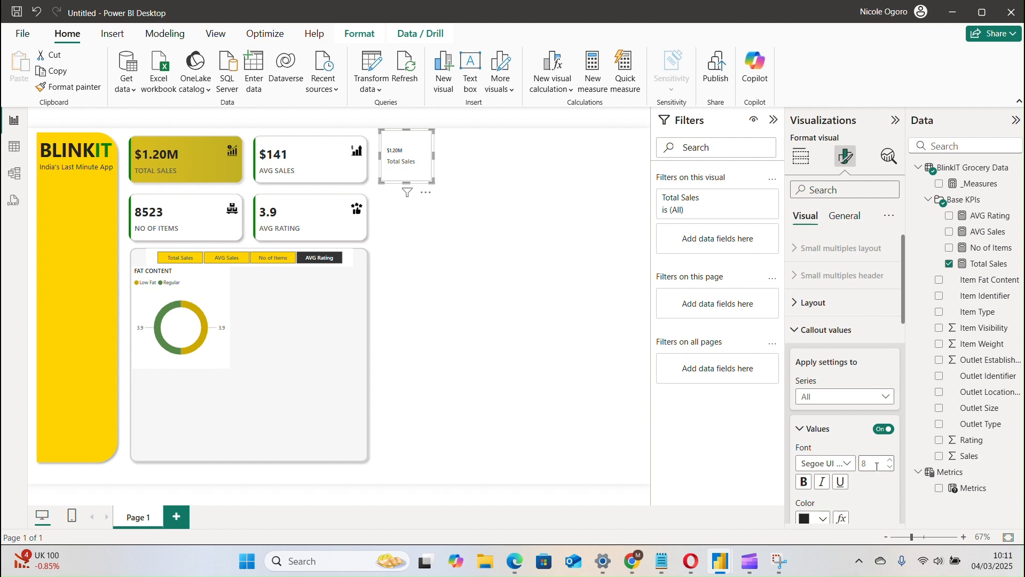
Set the font size of the compact card's callout value to 10.
click(893, 461)
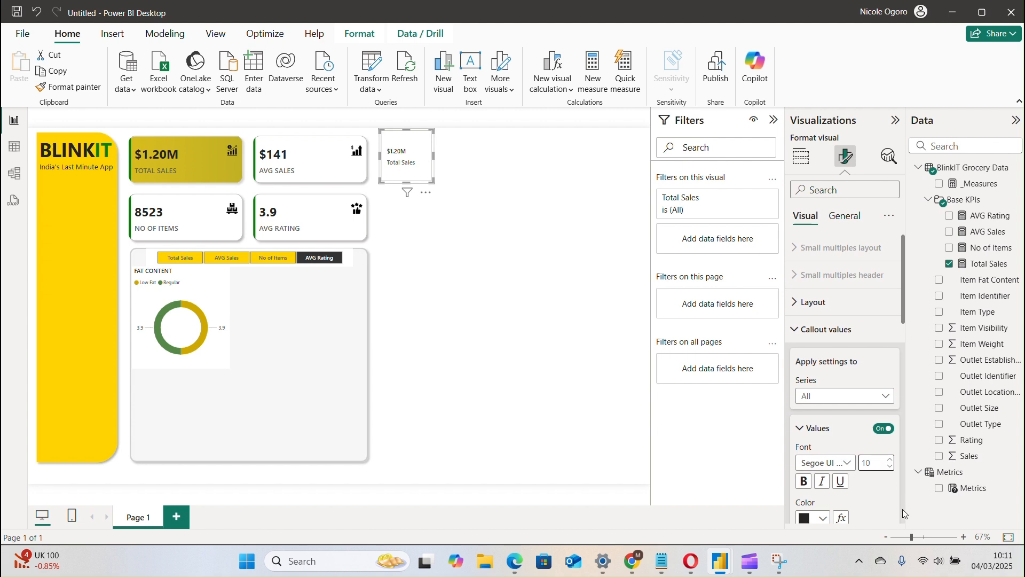
scroll(902, 508, down, 4)
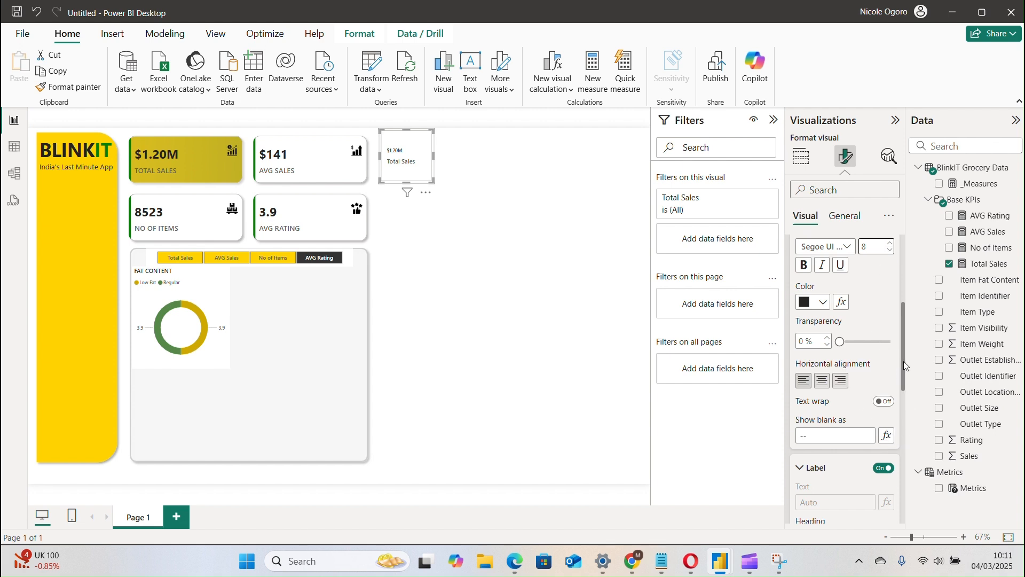
mouse_move(904, 361)
mouse_down()
mouse_move(915, 440)
mouse_move(906, 329)
mouse_move(905, 348)
mouse_up()
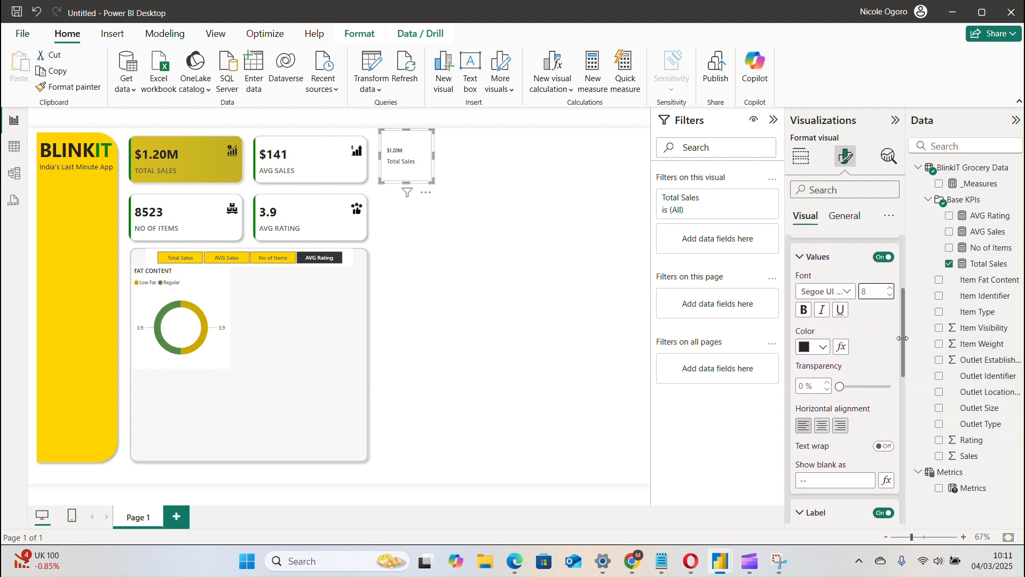
click(891, 289)
Set the card's label font size to 8 and the space between label and value to 0 px, and deselect the card.
drag(905, 332, 908, 405)
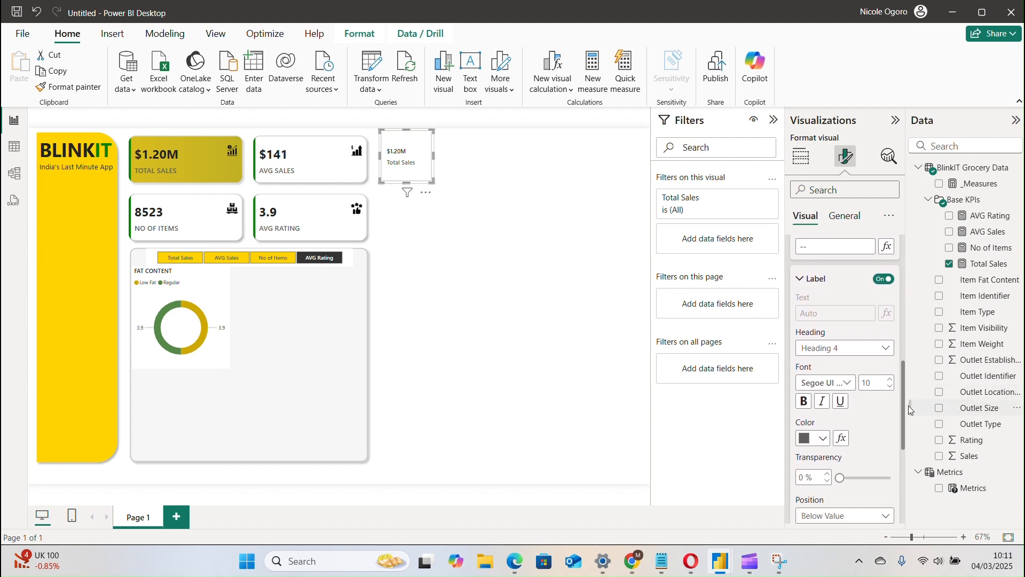
scroll(909, 406, down, 3)
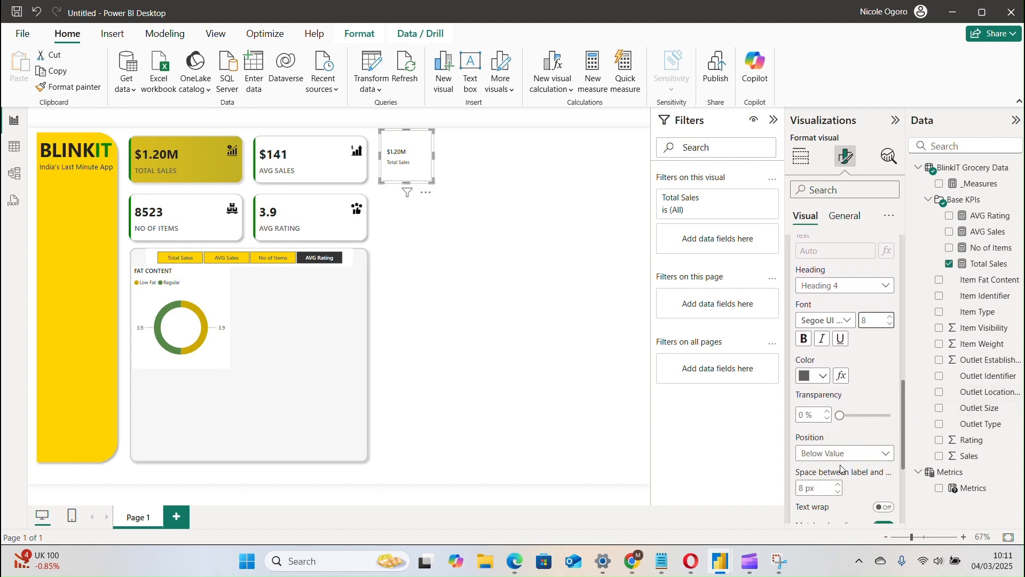
click(828, 487)
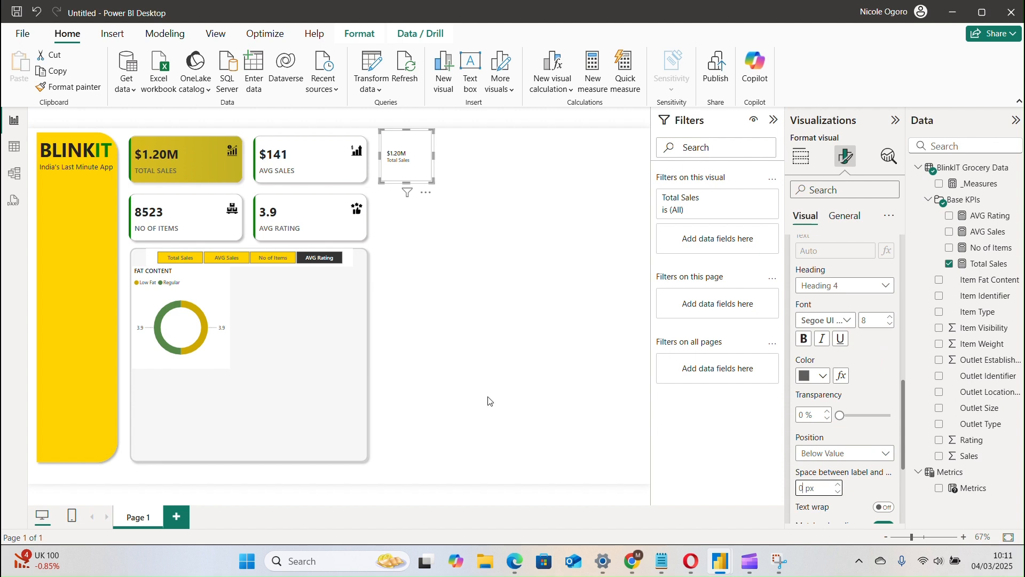
click(520, 356)
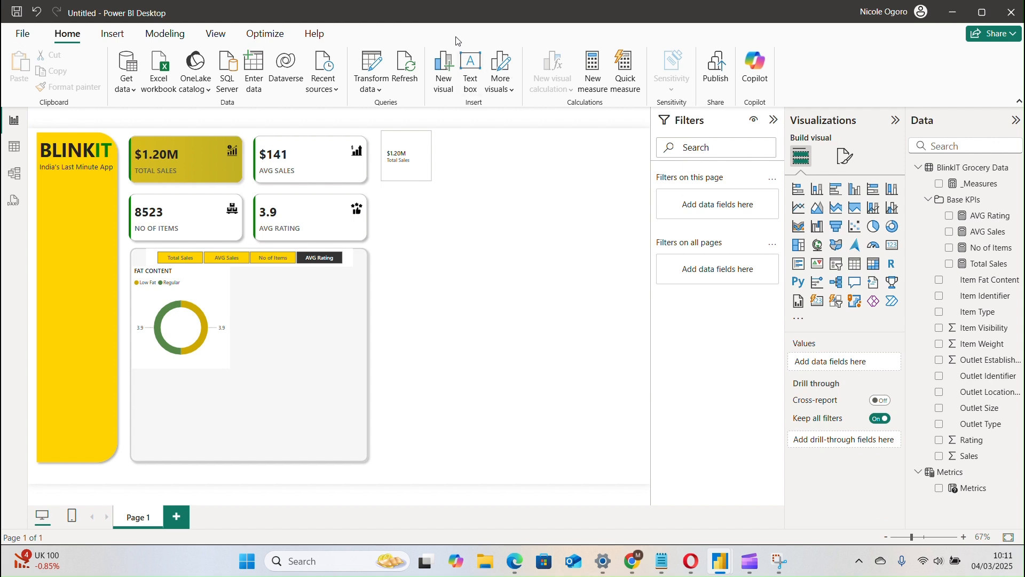
Turn off the background and border of the compact Total Sales card.
click(410, 171)
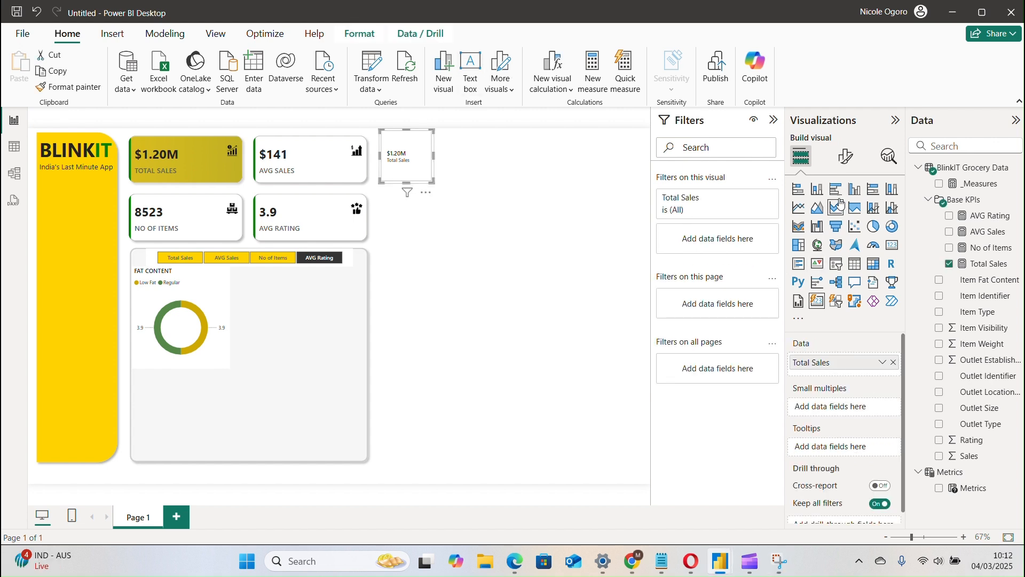
click(857, 159)
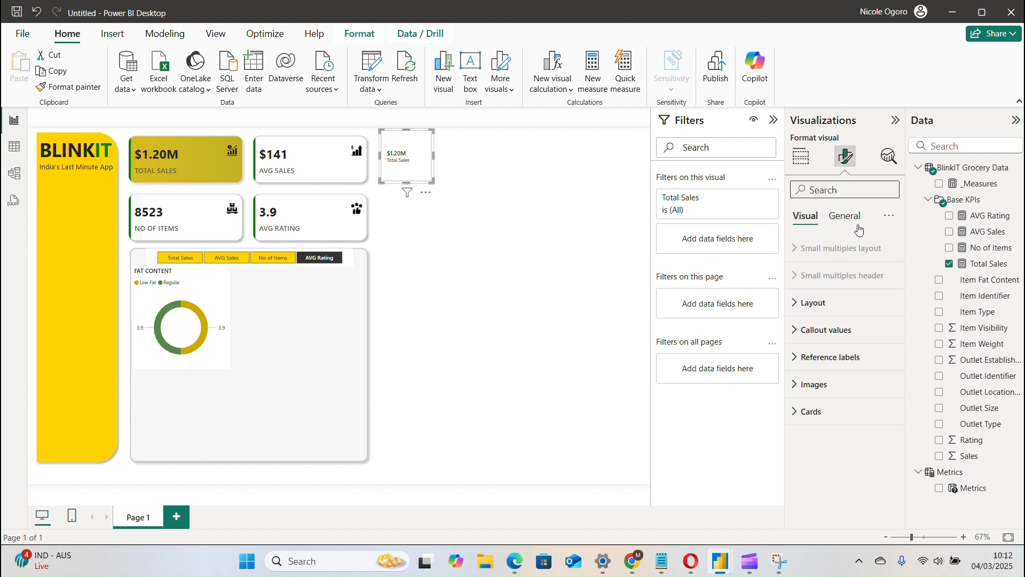
click(846, 219)
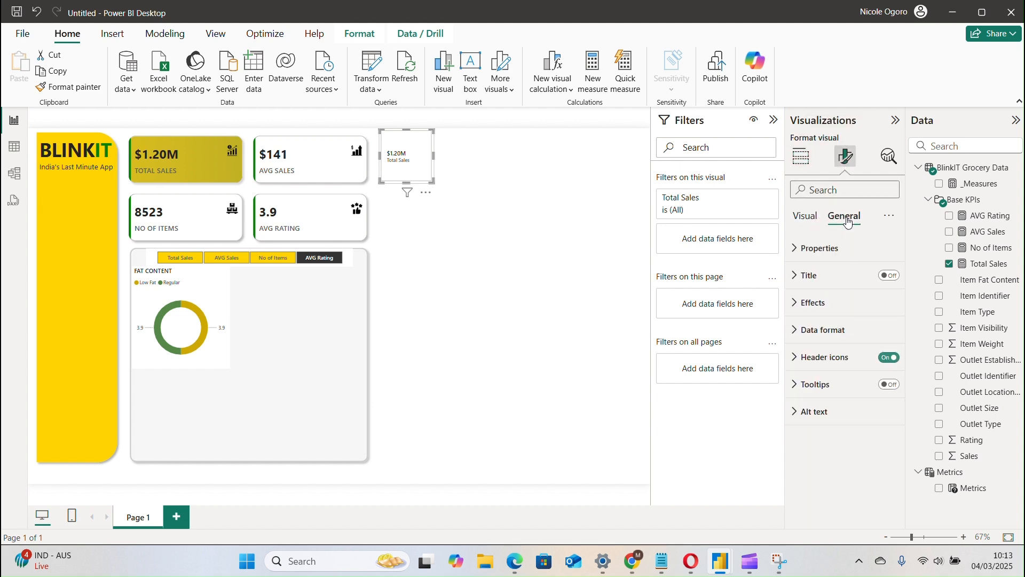
click(812, 219)
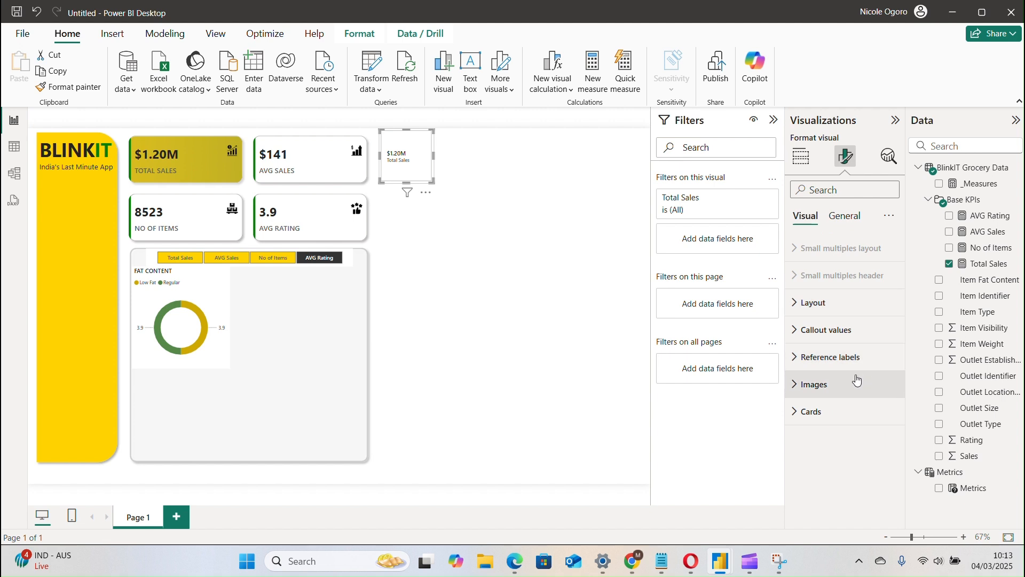
click(854, 415)
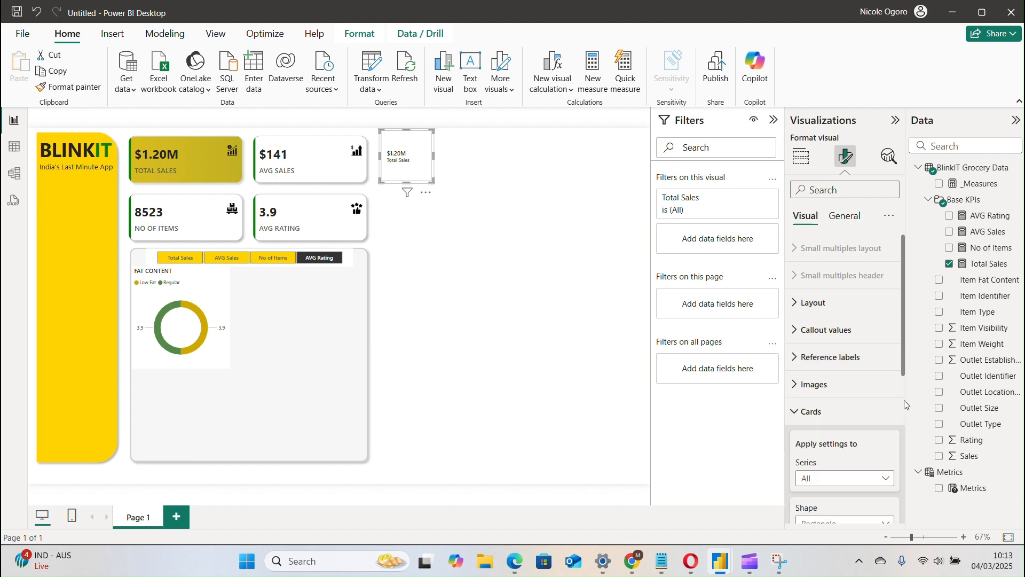
drag(902, 370, 904, 427)
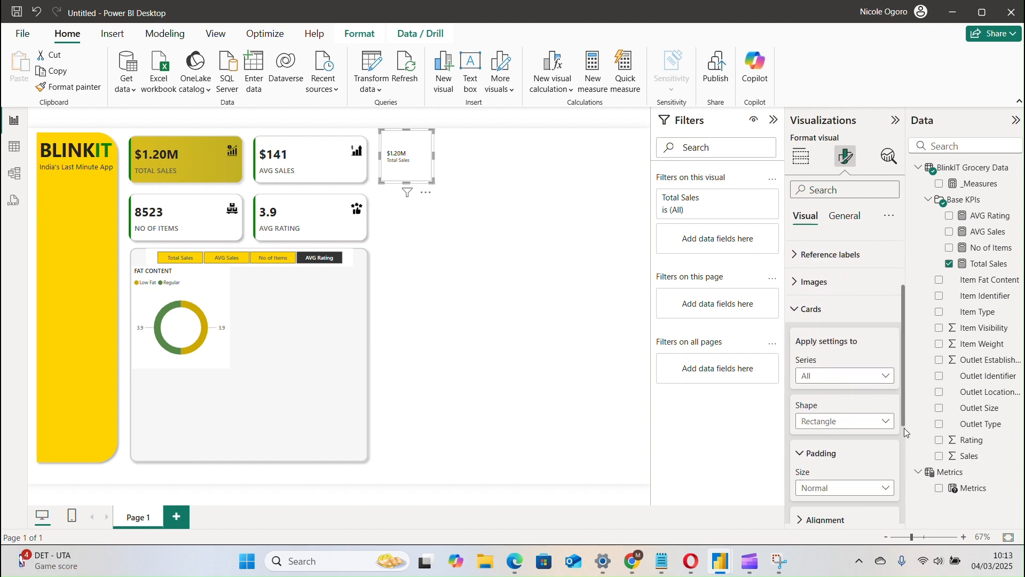
scroll(903, 433, down, 3)
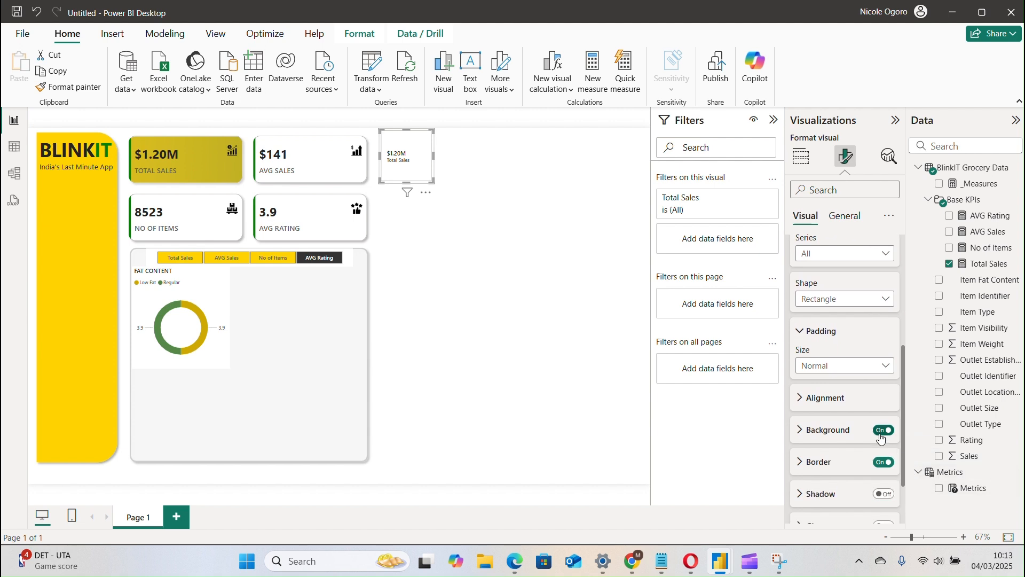
click(882, 433)
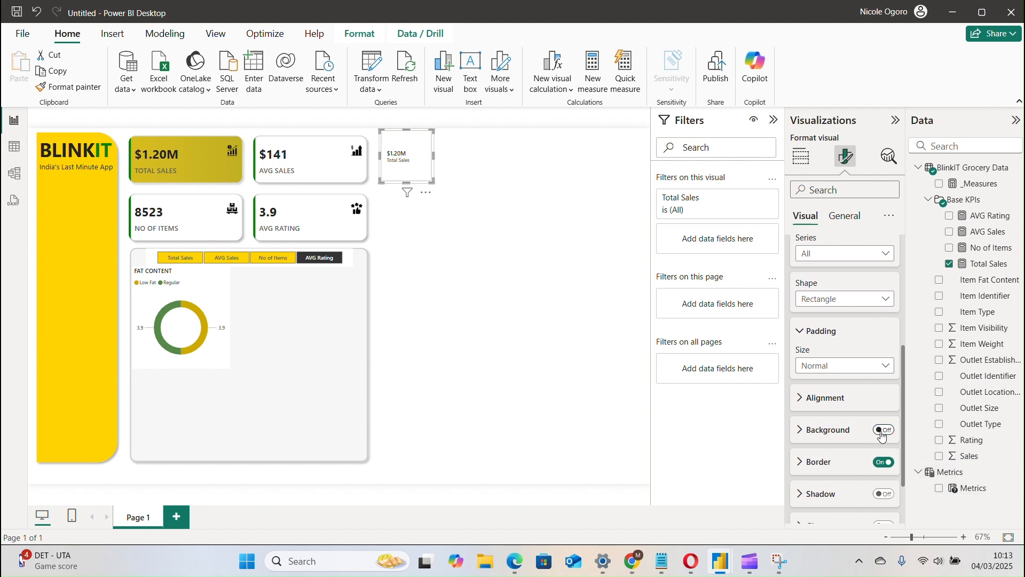
click(882, 462)
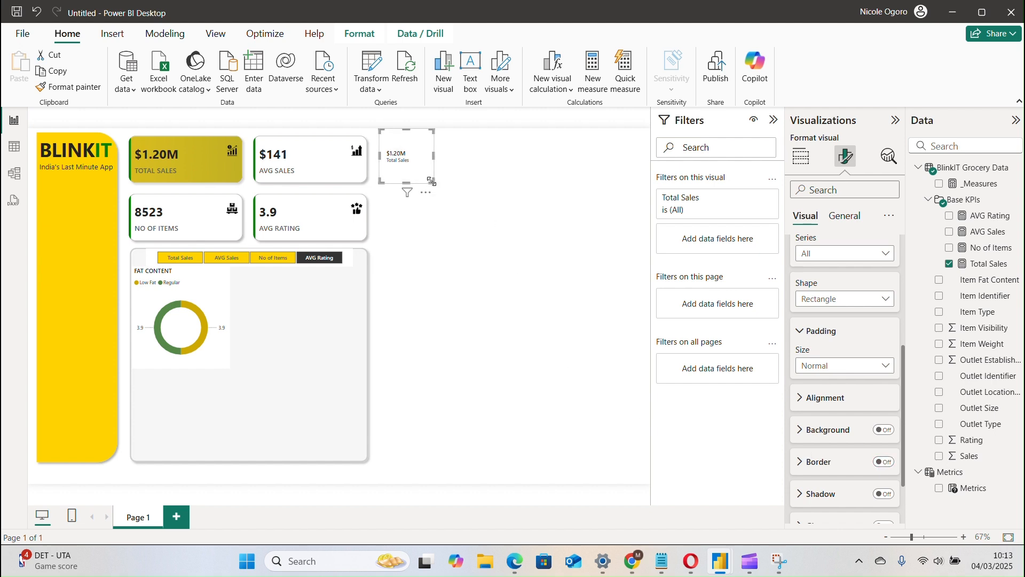
Shrink the Total Sales card slightly and place it in the centre of the FAT CONTENT donut chart.
drag(432, 181, 198, 333)
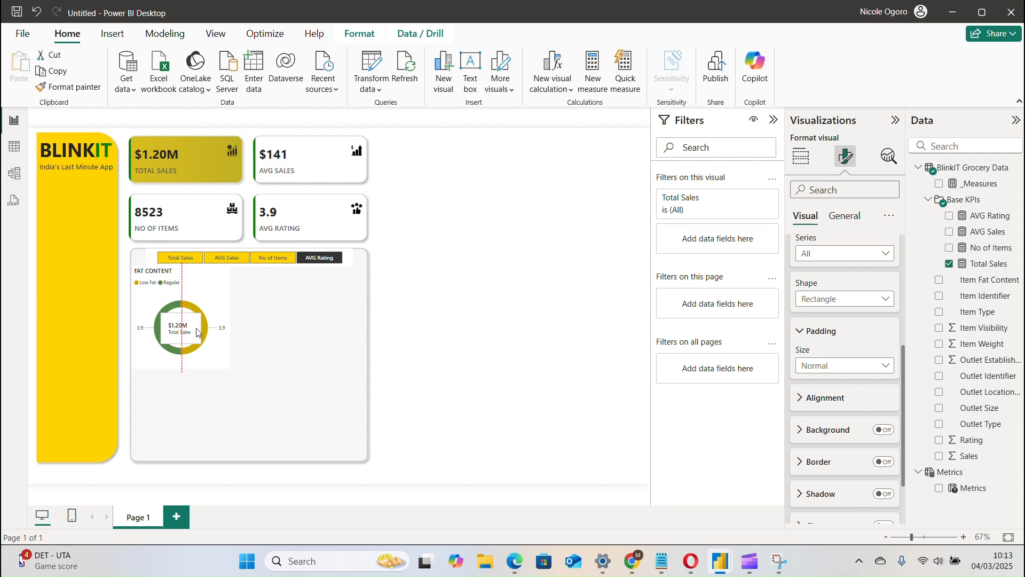
drag(198, 333, 197, 332)
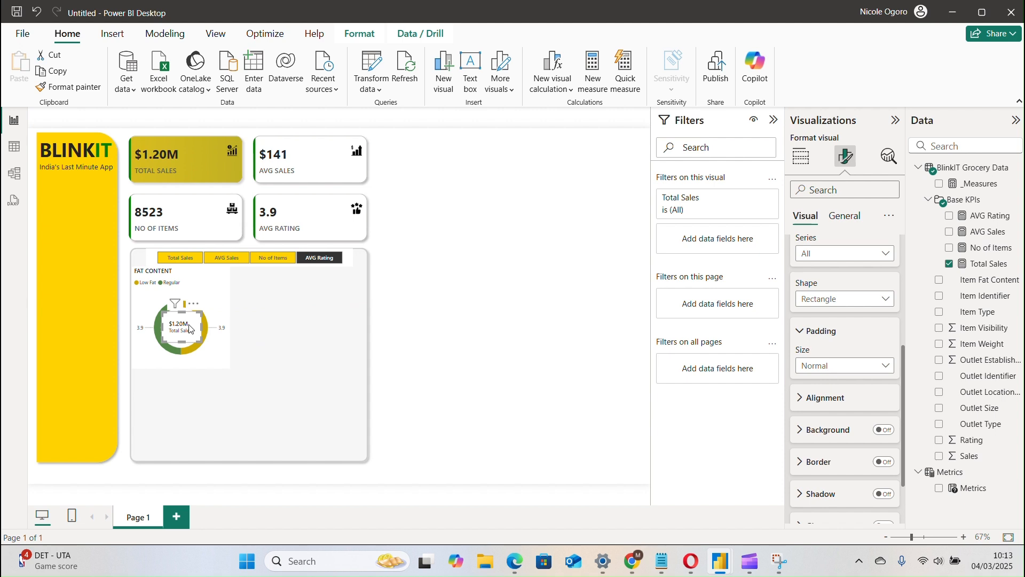
click(851, 216)
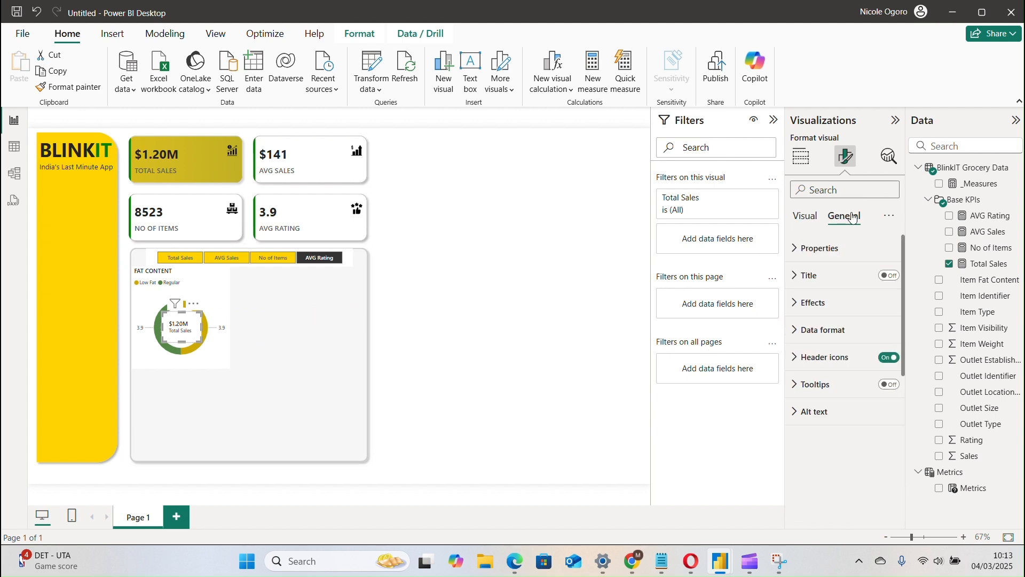
click(813, 218)
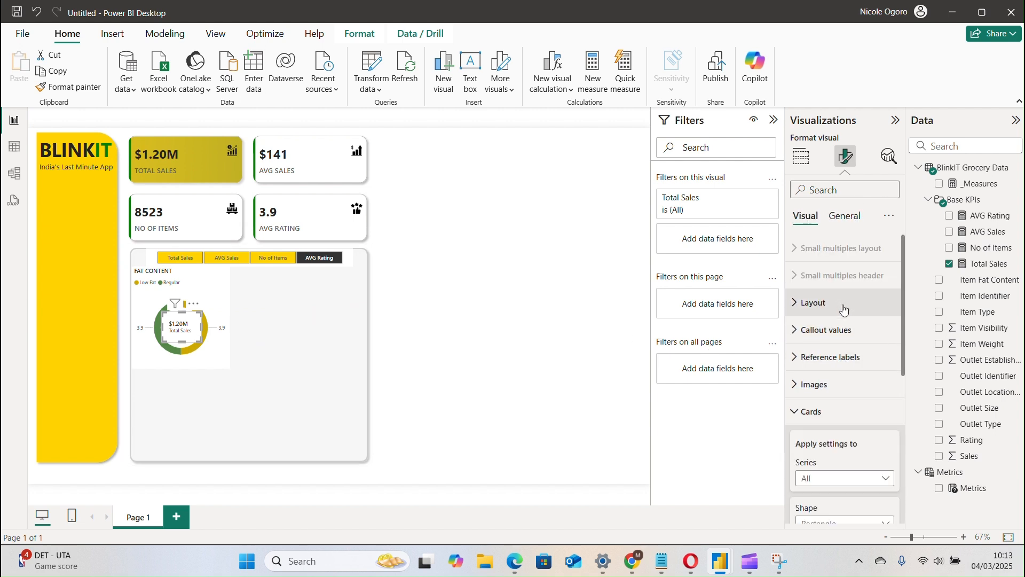
Centre-align the callout value of the compact Total Sales card inside the donut and deselect the card.
click(867, 327)
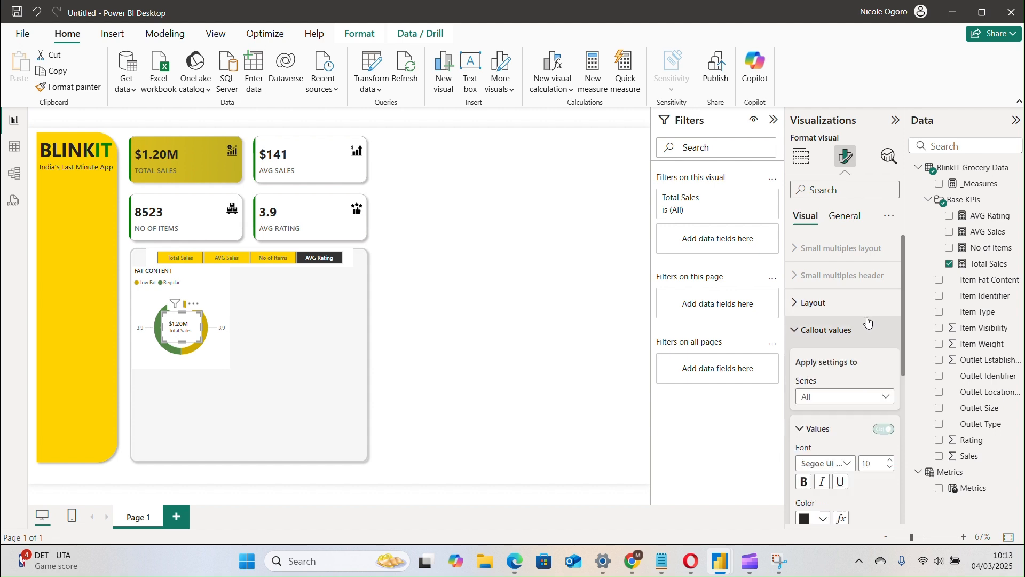
click(861, 330)
click(850, 300)
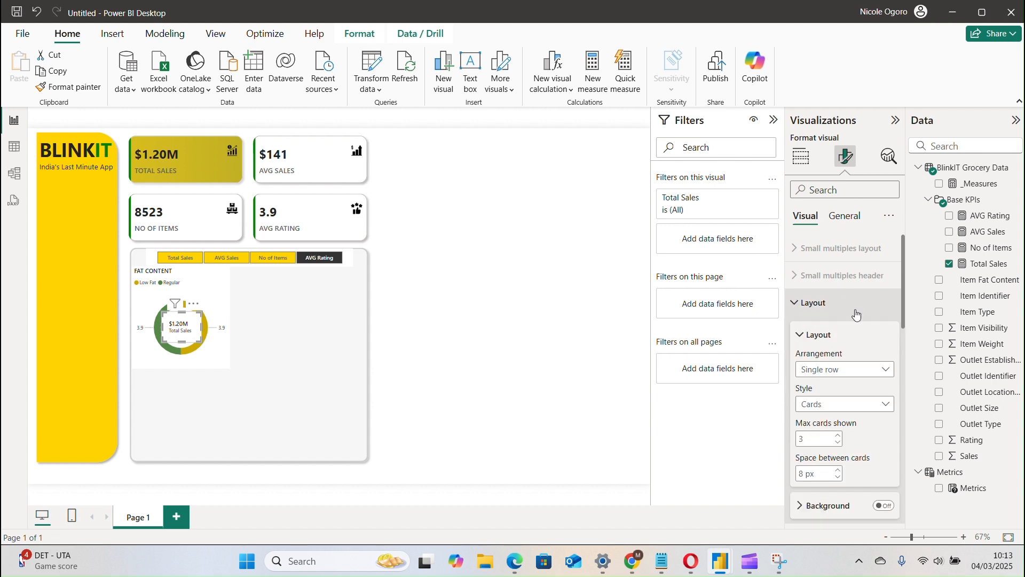
drag(902, 323, 905, 443)
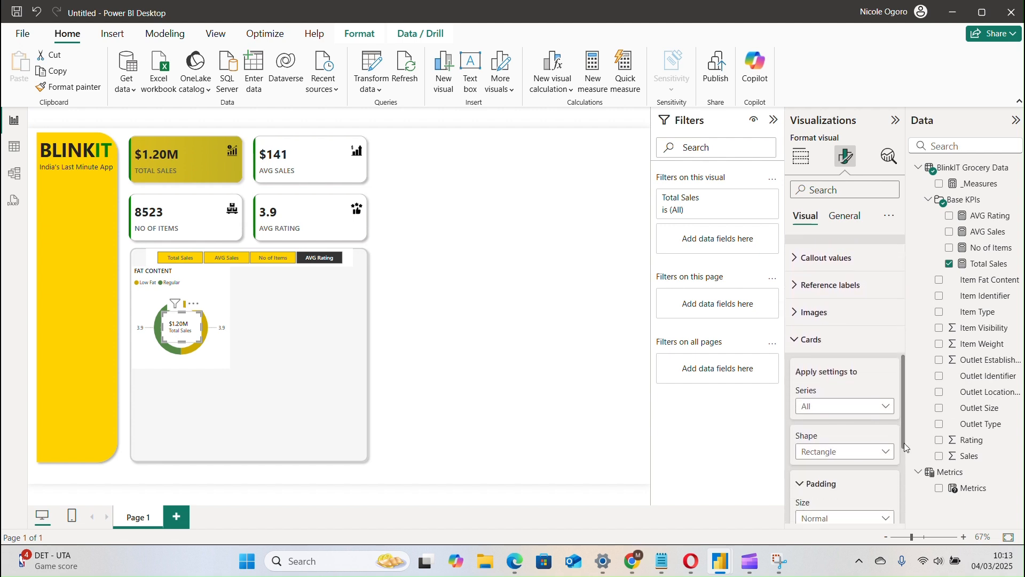
click(815, 257)
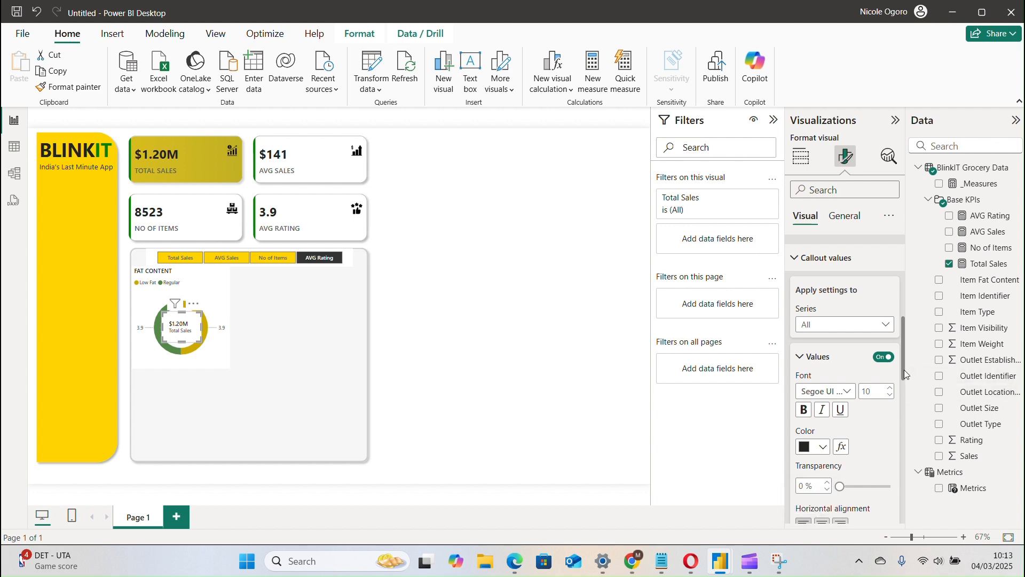
drag(904, 369, 905, 383)
scroll(866, 417, down, 1)
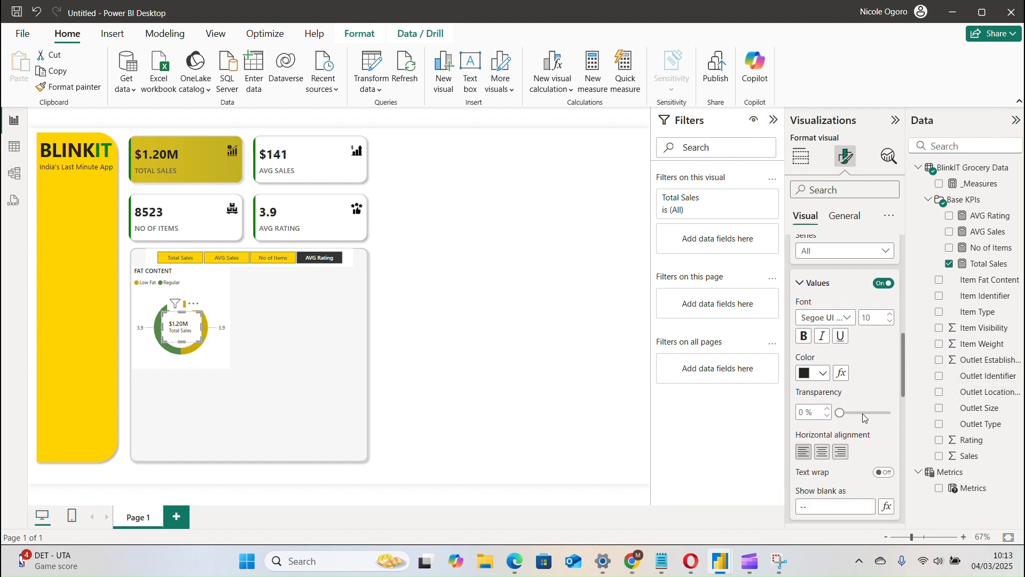
click(823, 453)
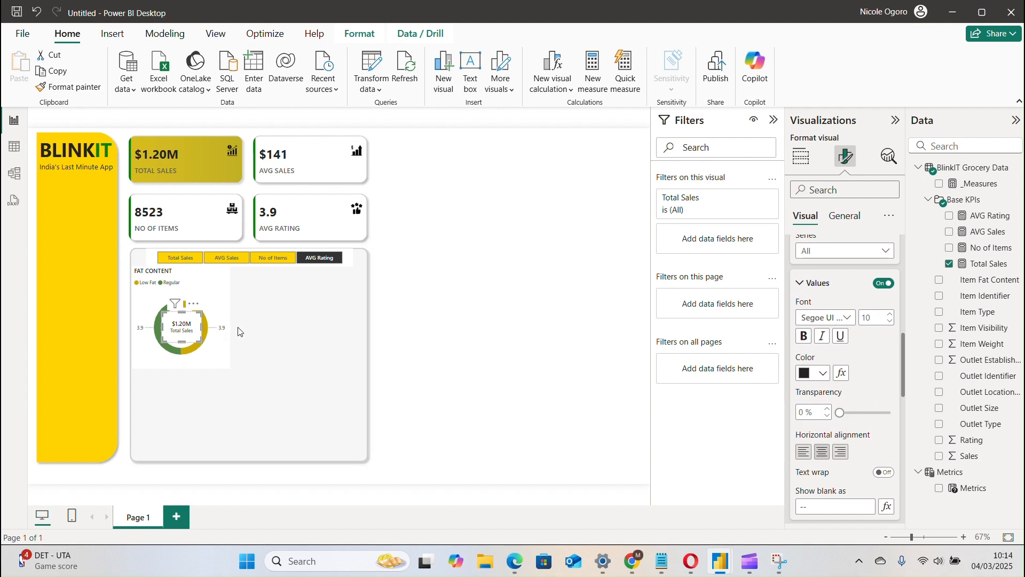
click(330, 322)
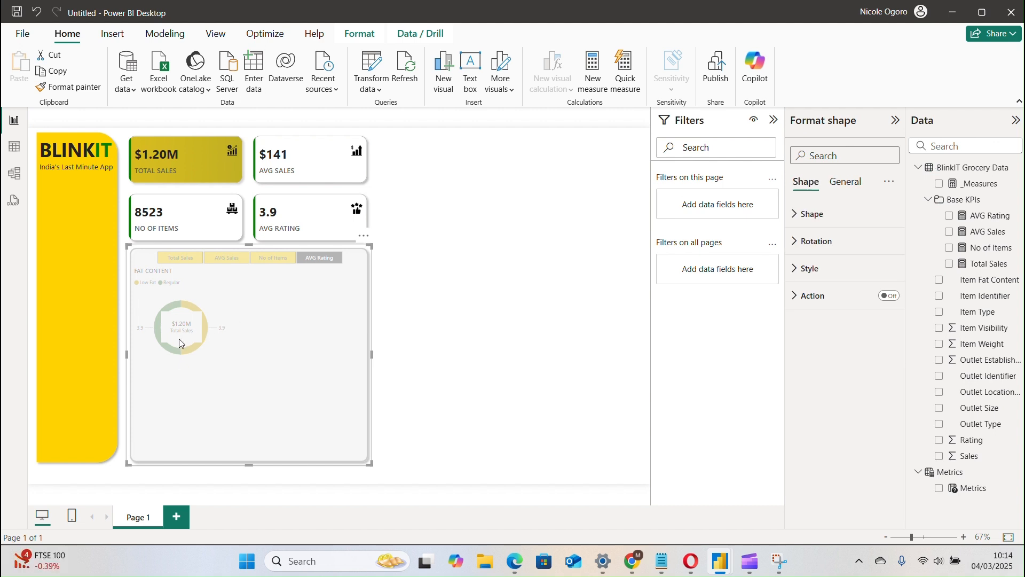
click(424, 302)
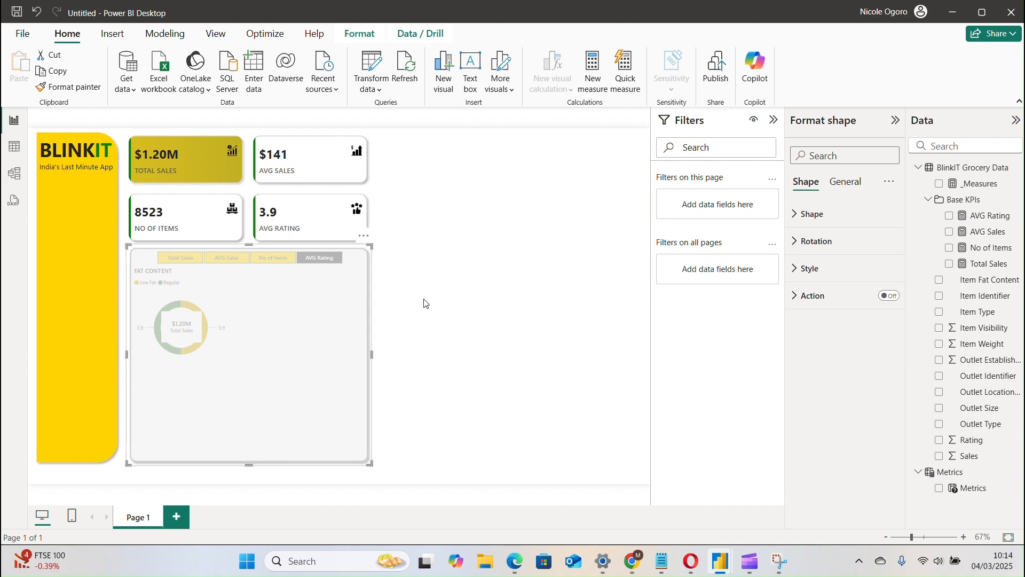
Turn off the general background effect of the compact card inside the donut and deselect it.
click(184, 334)
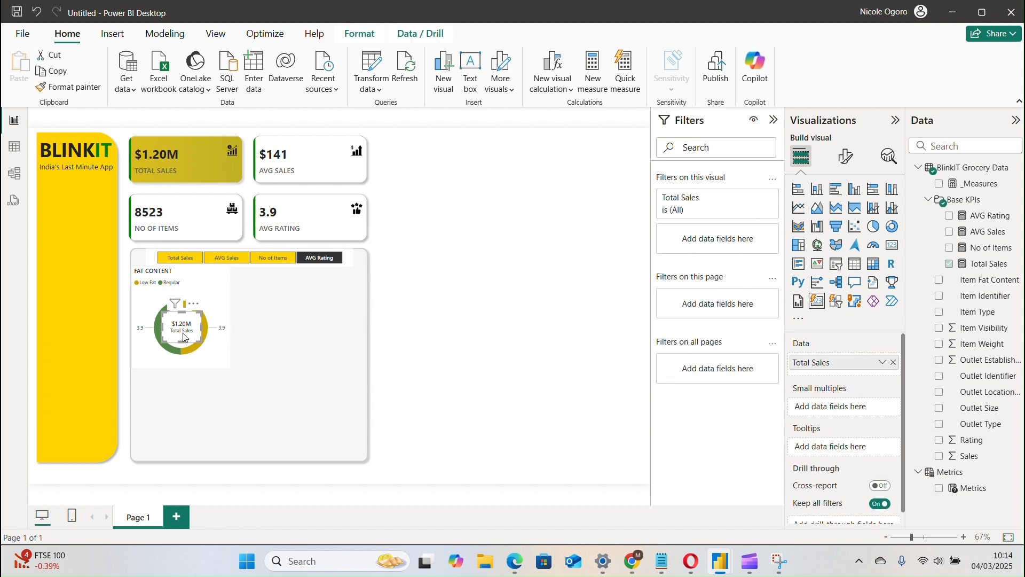
click(846, 157)
click(845, 216)
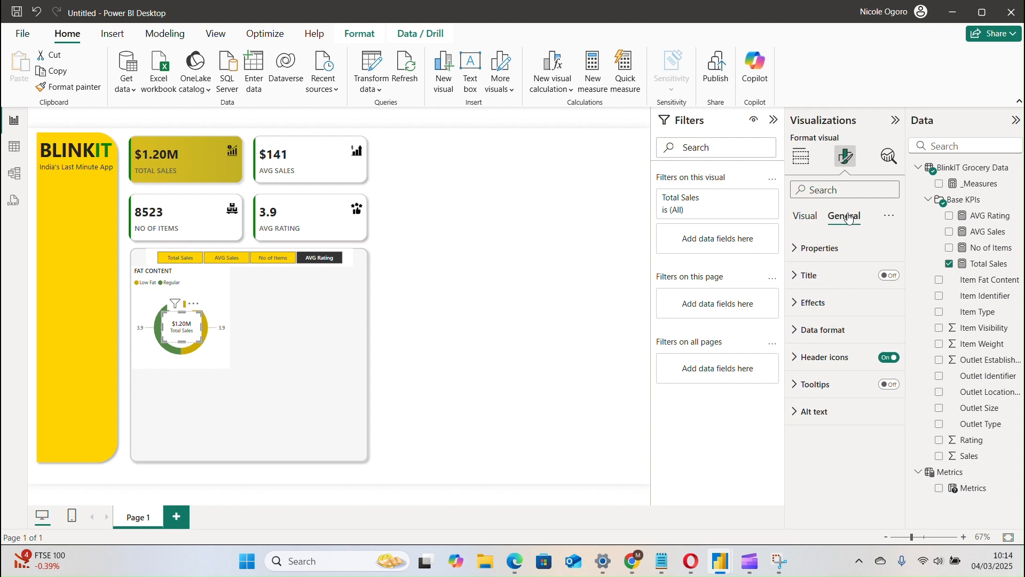
click(826, 309)
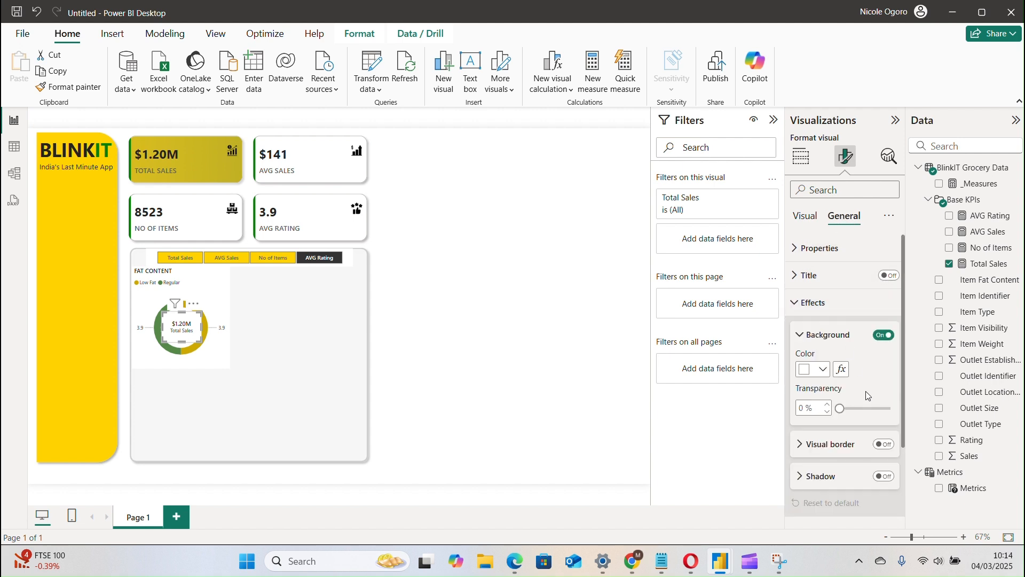
click(883, 335)
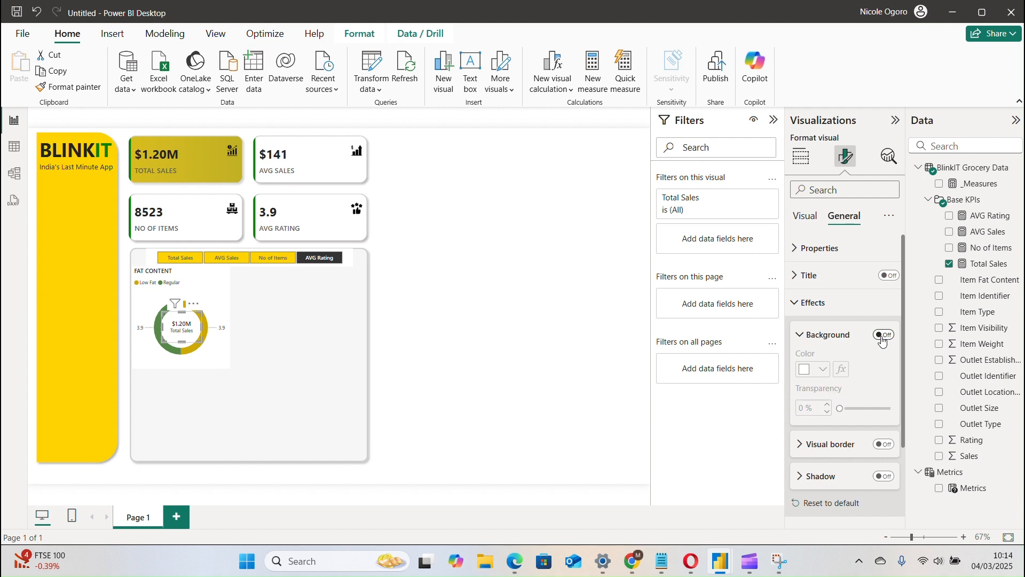
click(319, 363)
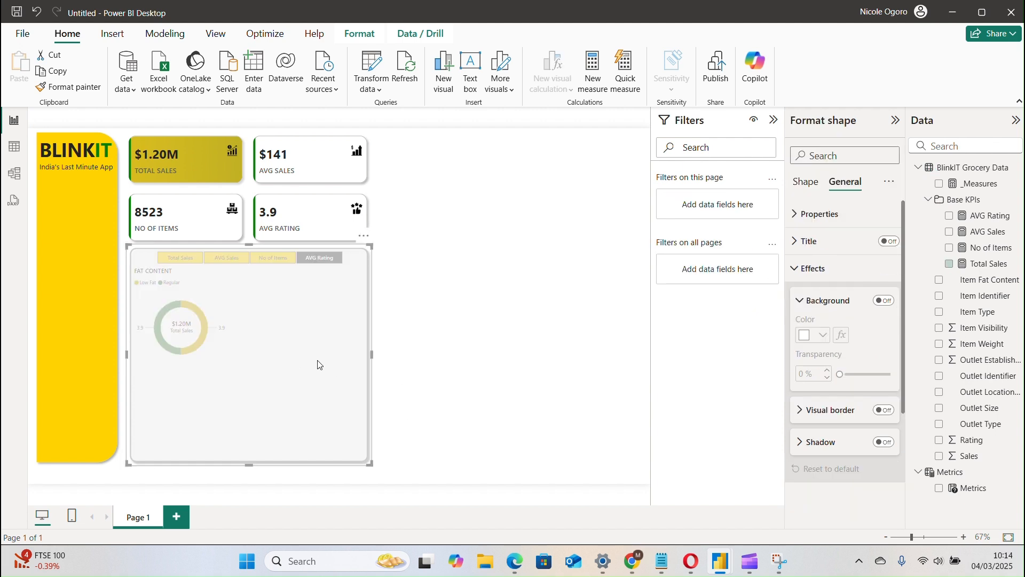
click(407, 345)
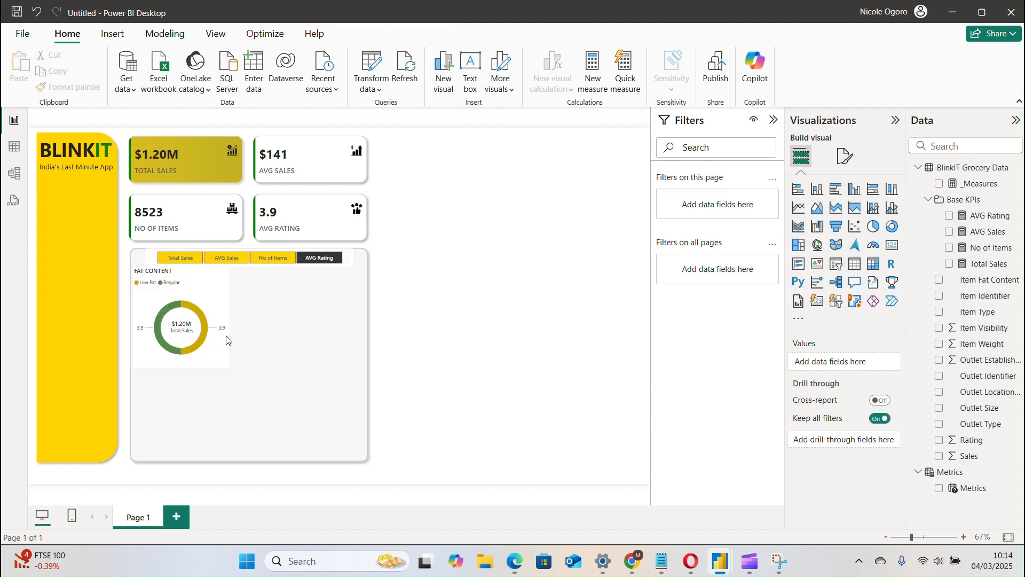
Replace the Total Sales field in the donut's centre card with the Metrics field and deselect the card.
click(186, 336)
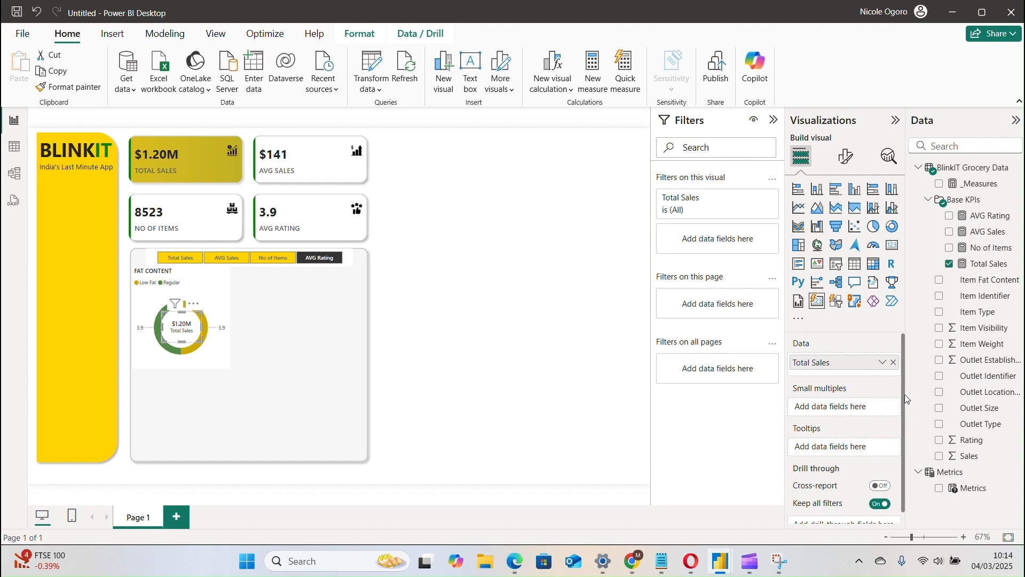
click(893, 363)
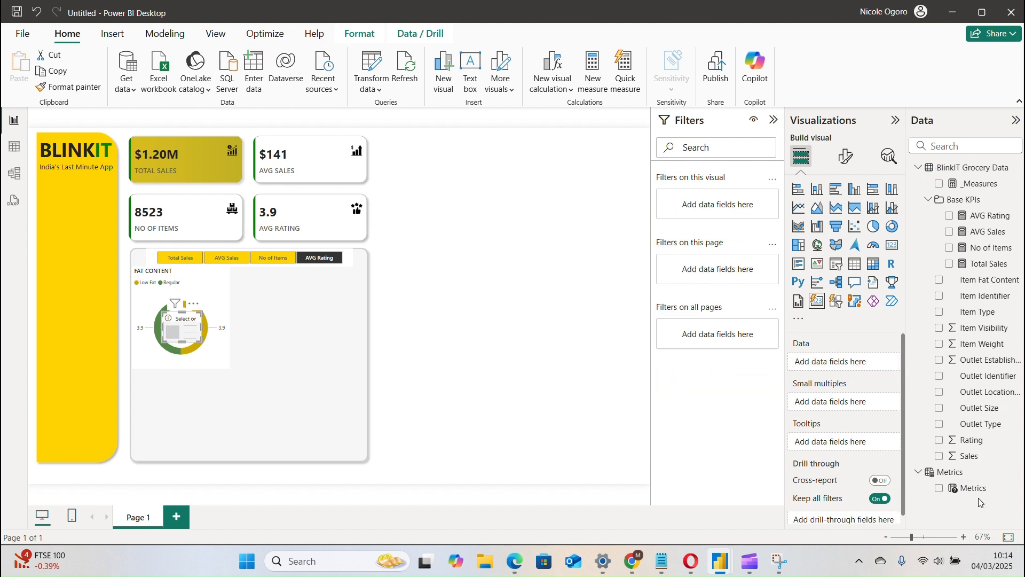
click(940, 489)
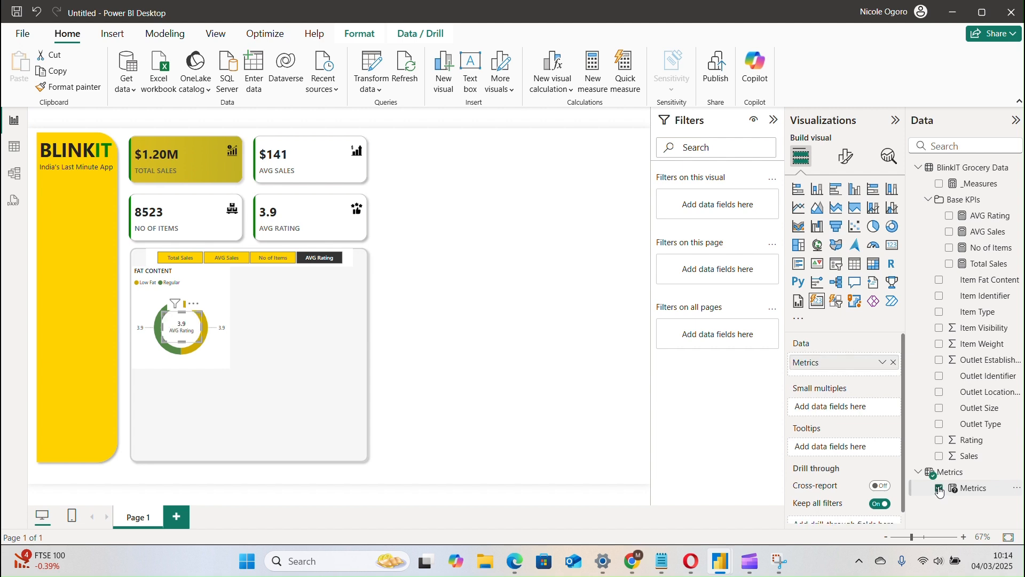
click(332, 346)
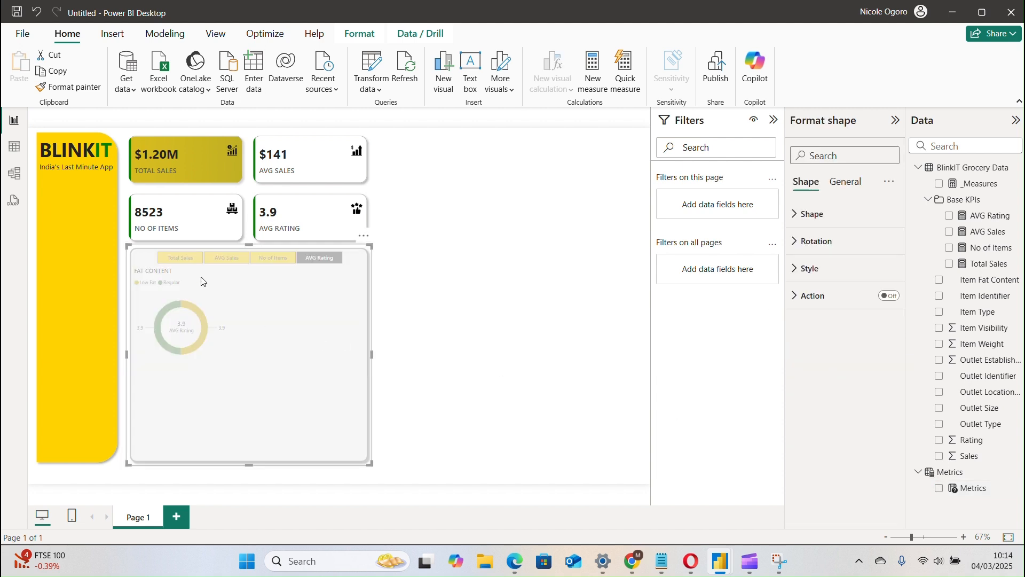
click(462, 279)
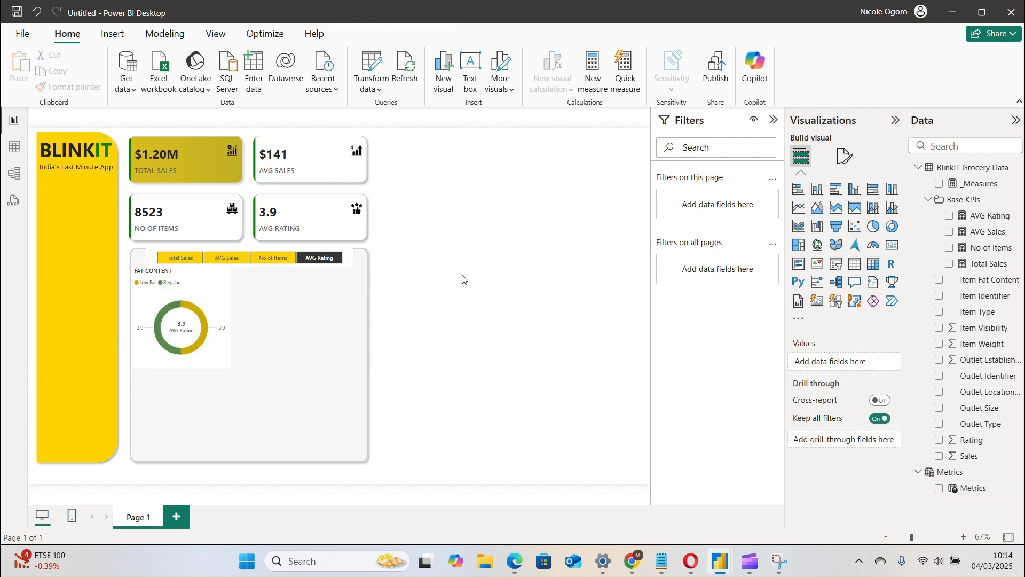
Check the donut and its centre card by switching the slicer through Total Sales, AVG Sales, No of Items and AVG Rating.
click(189, 259)
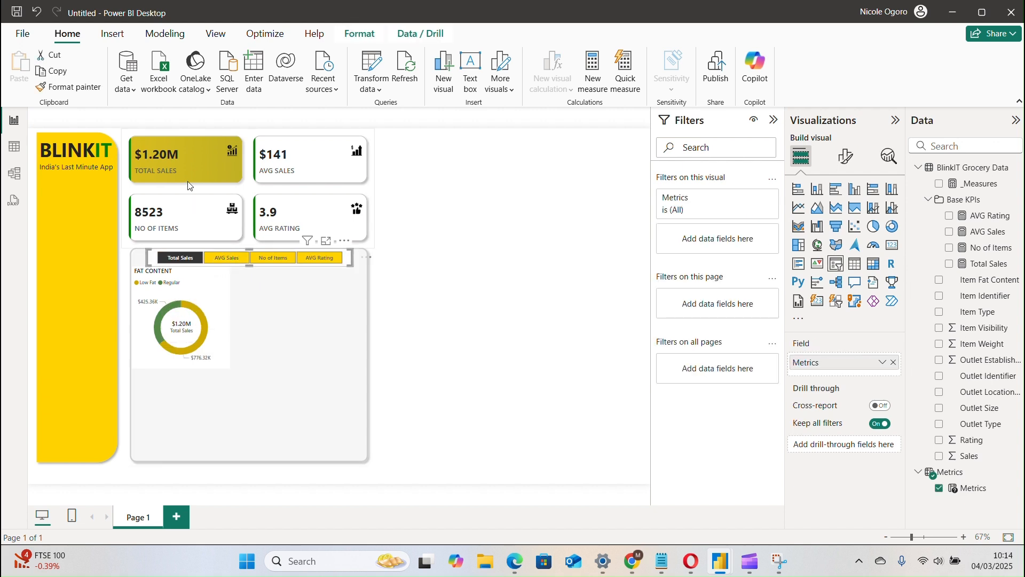
click(231, 262)
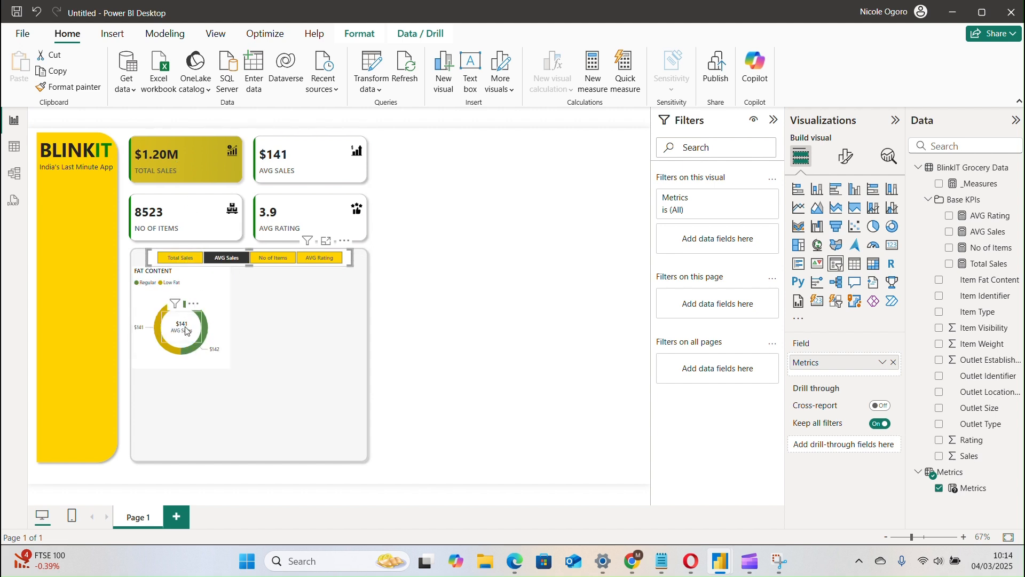
click(283, 261)
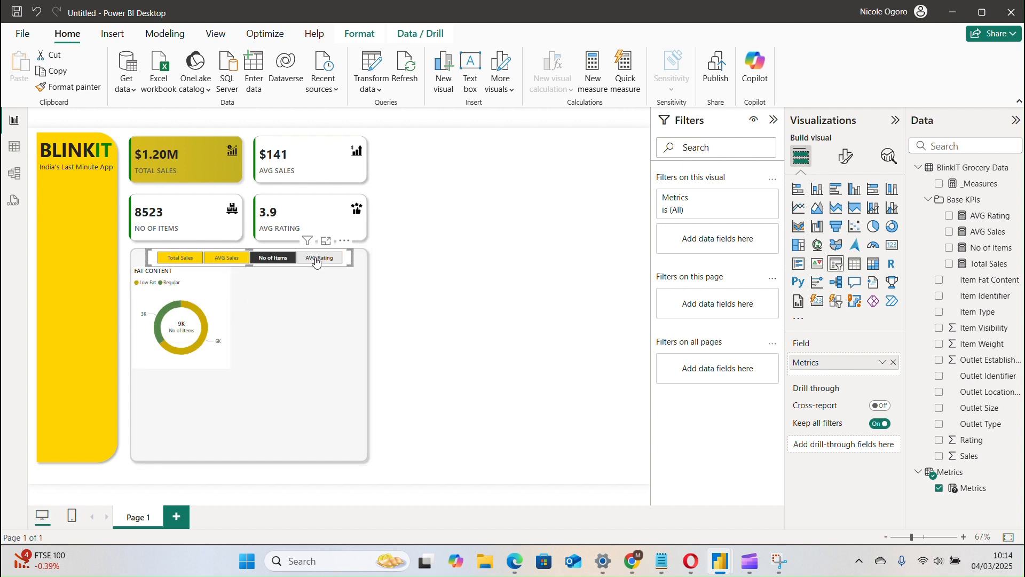
click(316, 258)
click(182, 327)
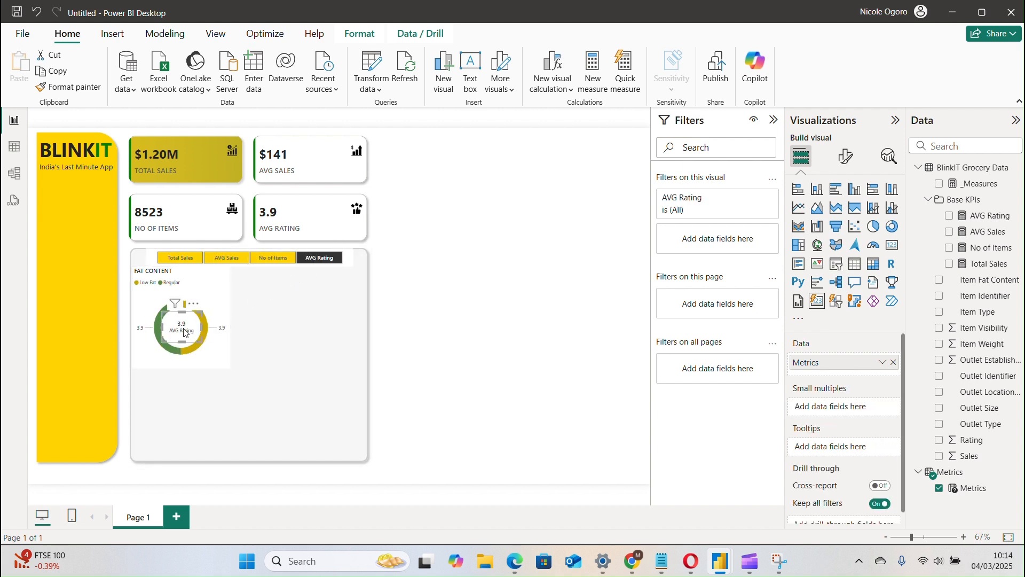
click(292, 323)
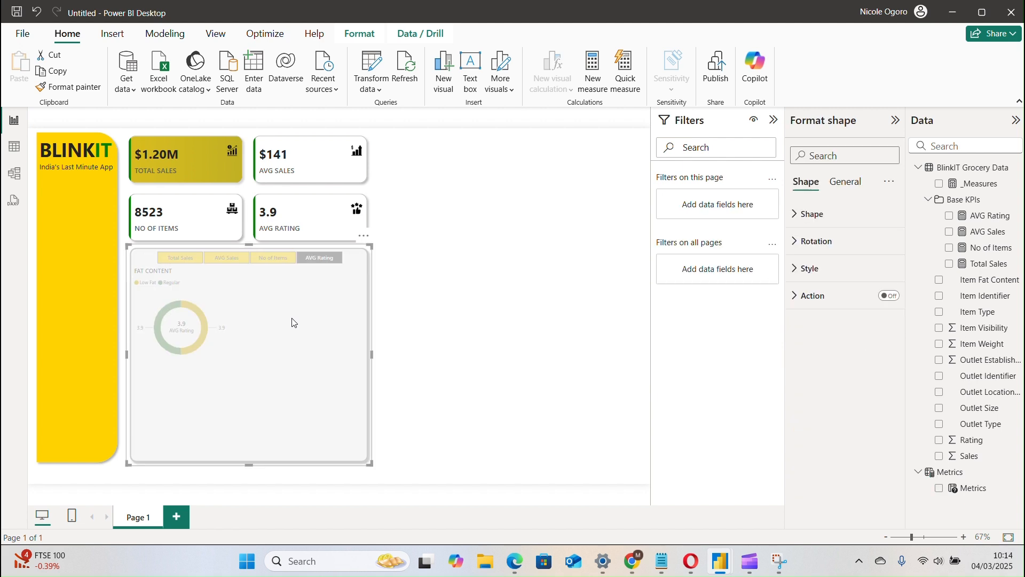
click(419, 319)
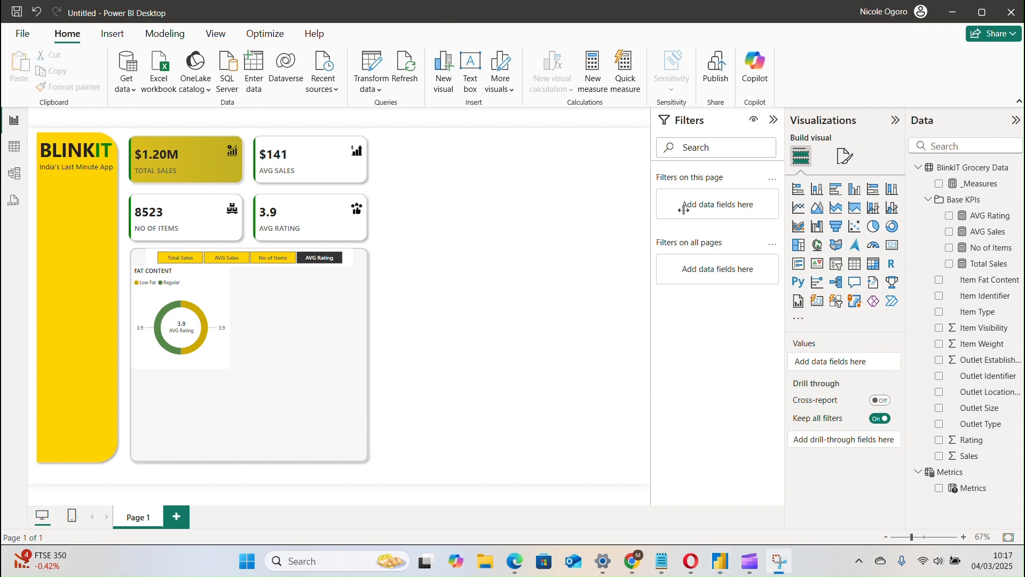
Add a clustered bar chart to the report page with the Metrics field on its X-axis.
click(836, 191)
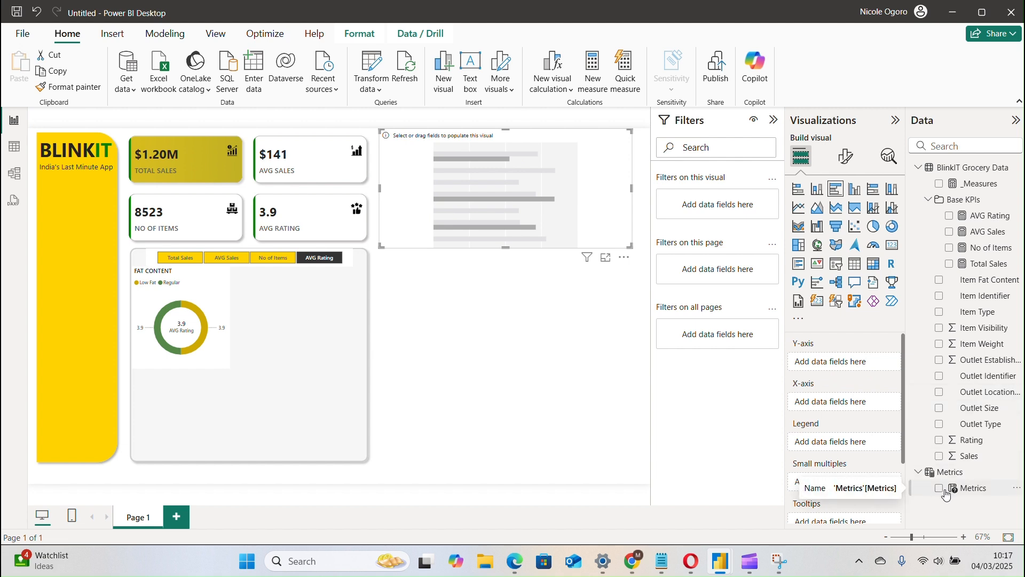
click(973, 488)
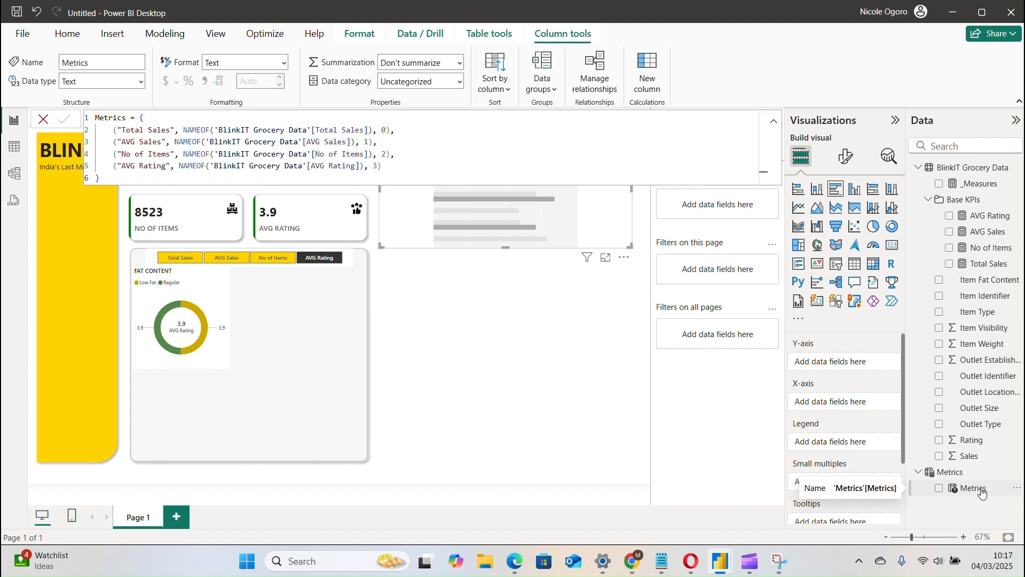
drag(982, 492, 865, 406)
click(555, 332)
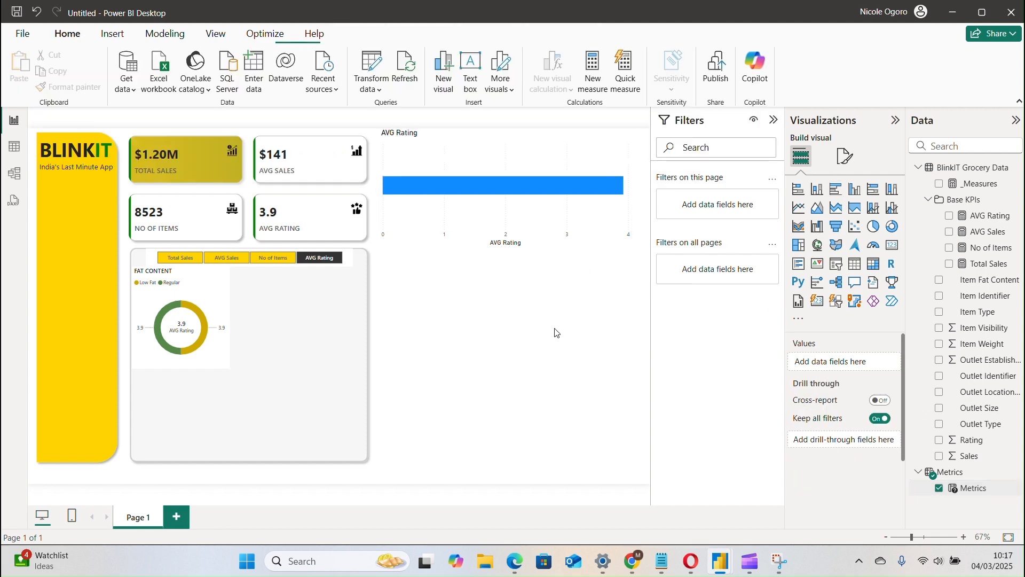
Set the new clustered bar chart's height to 230 and its width to 220.
mouse_move(542, 196)
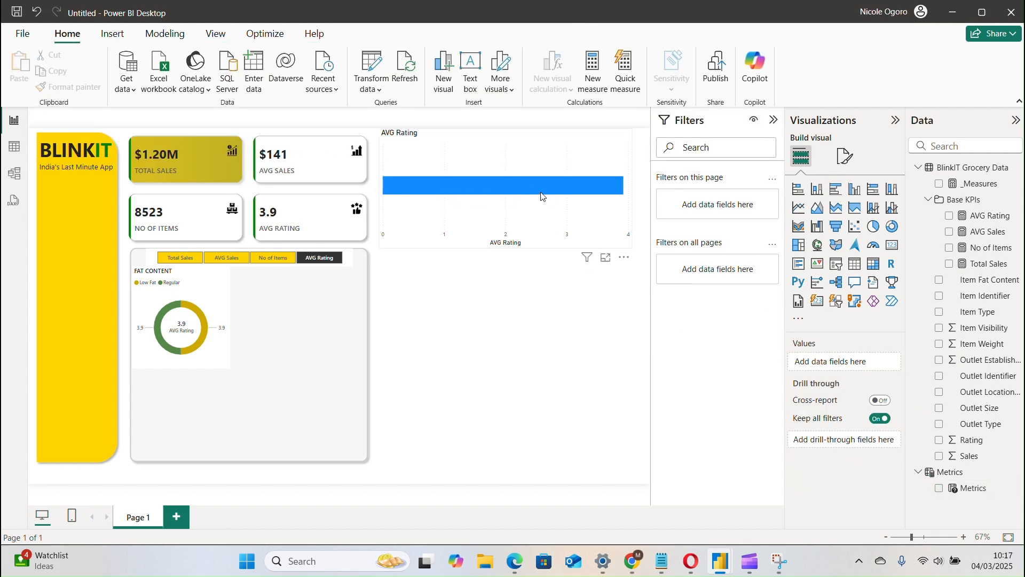
click(552, 230)
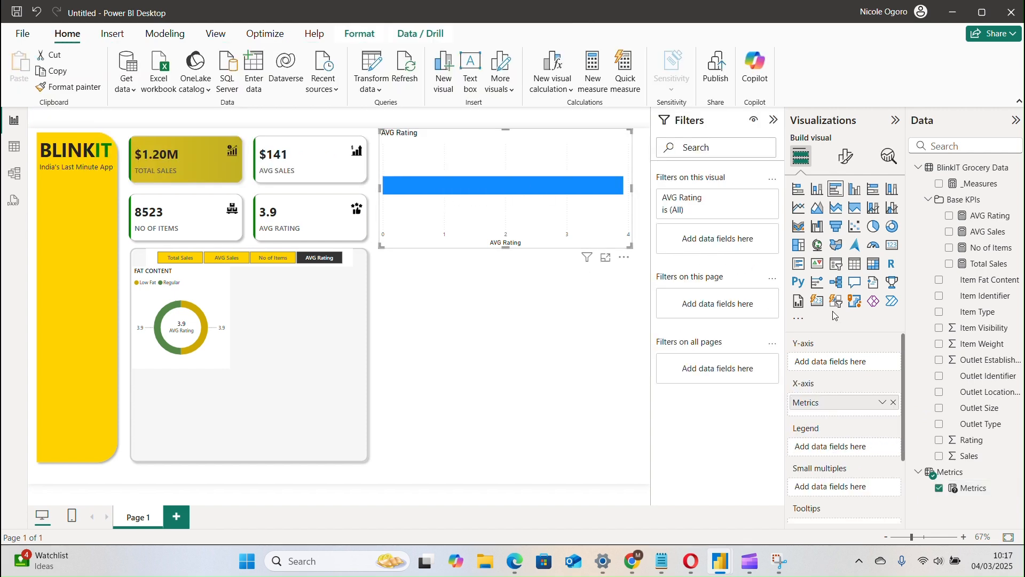
click(847, 156)
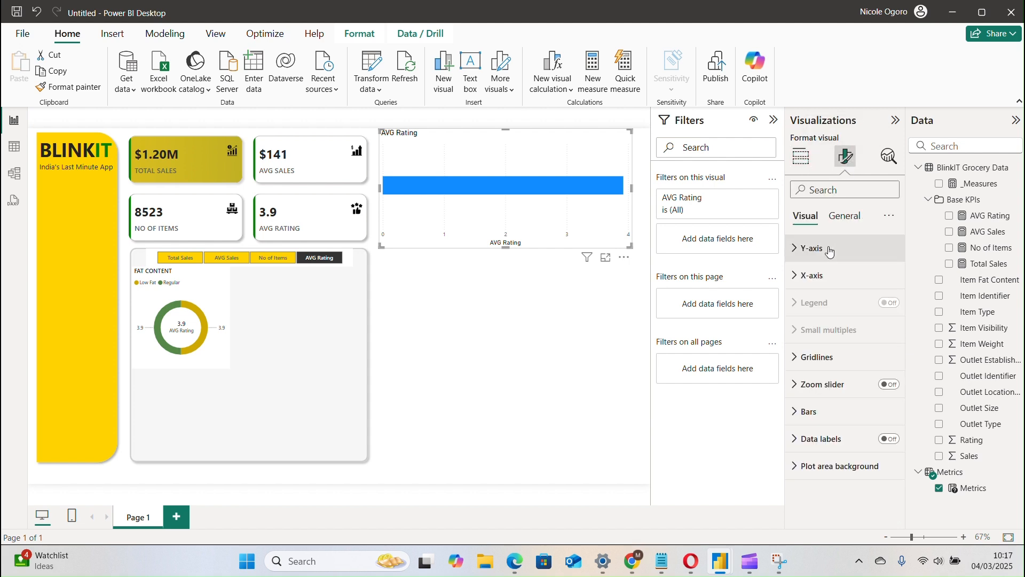
click(845, 215)
click(830, 257)
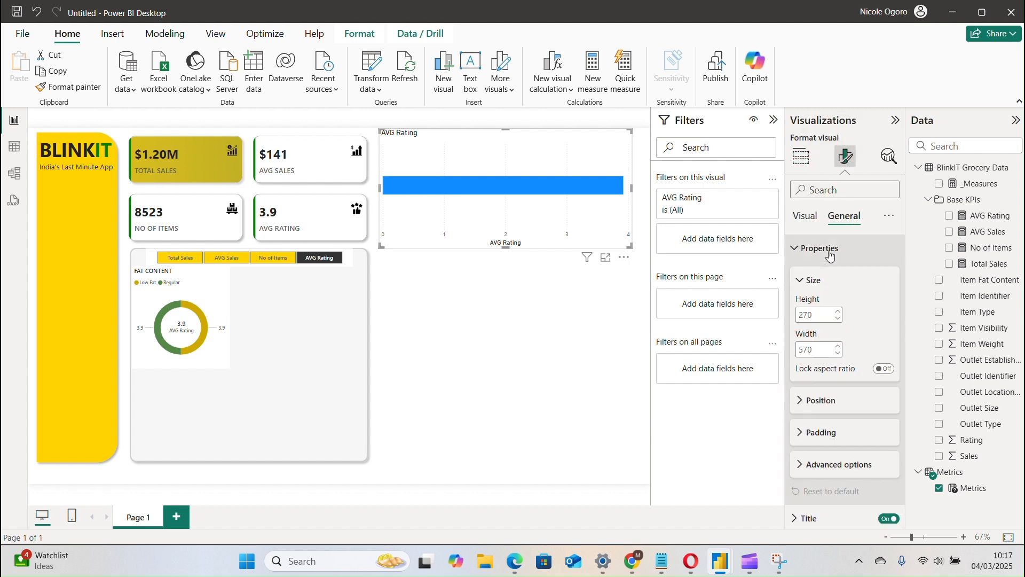
double_click(819, 314)
text(1)
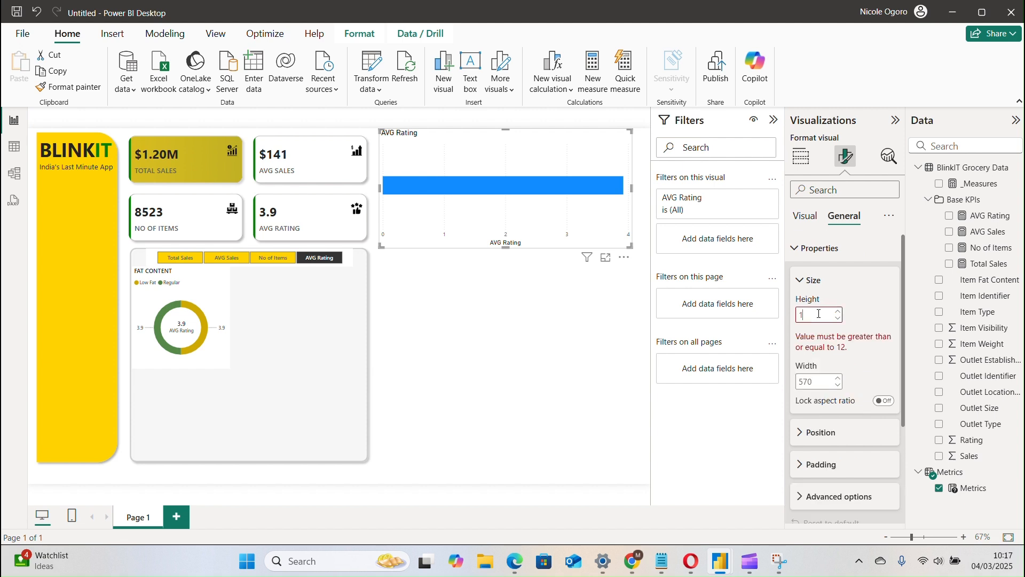
key(BackSpace)
text(230)
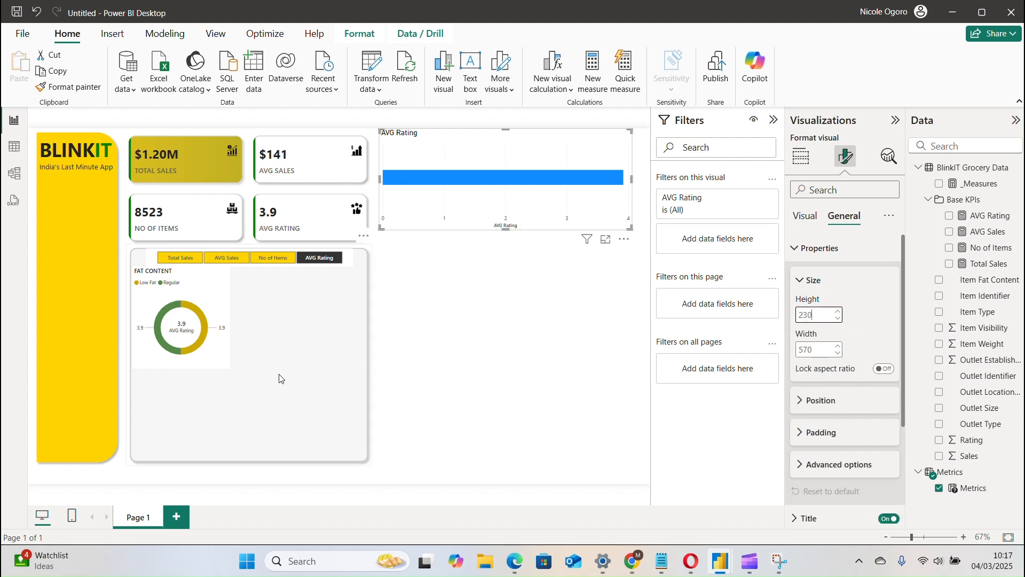
click(821, 350)
text(2)
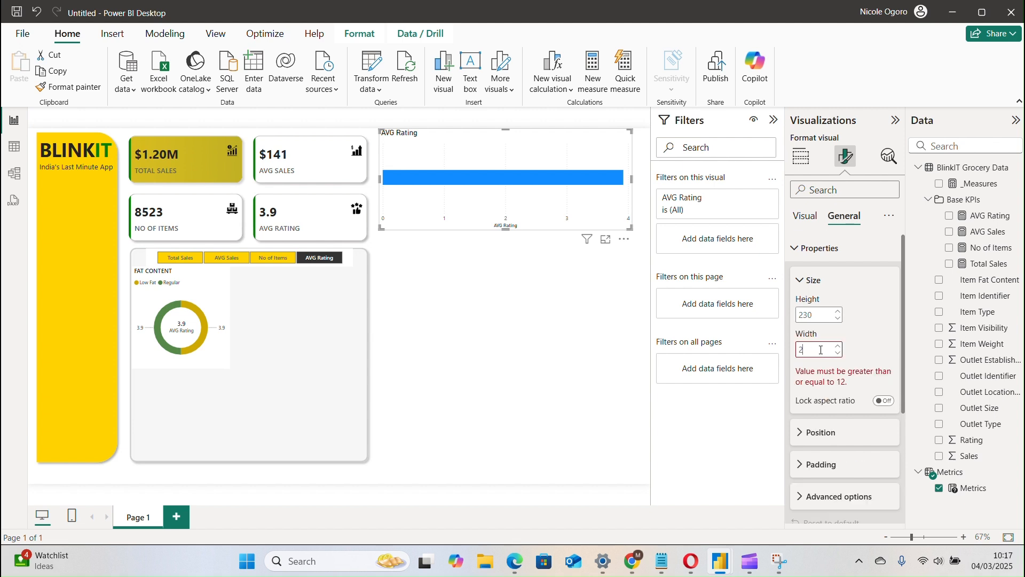
text(20)
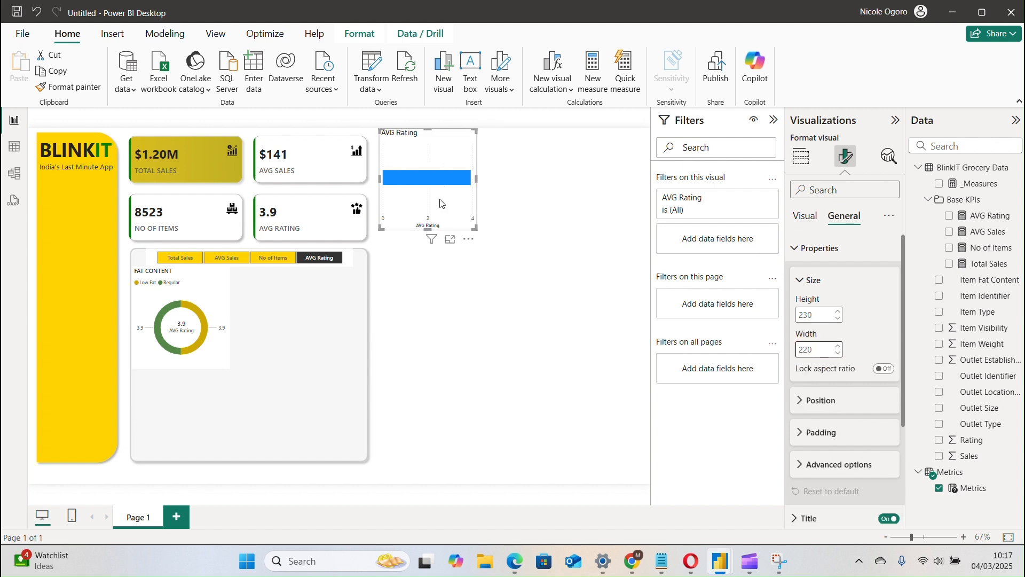
Move the new bar chart directly beneath the FAT CONTENT donut, aligned with the donut's edges.
drag(420, 221, 194, 449)
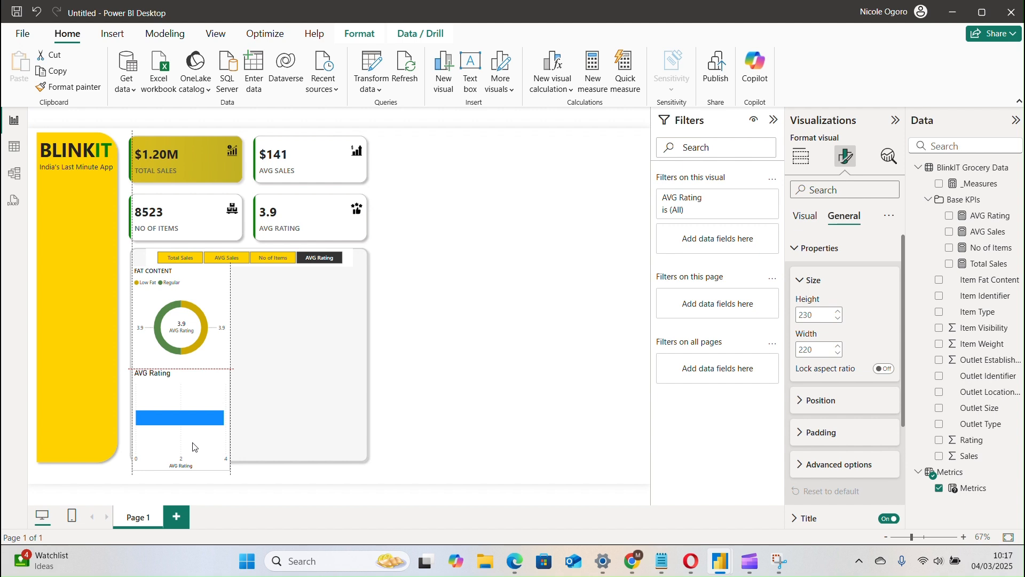
drag(195, 446, 196, 446)
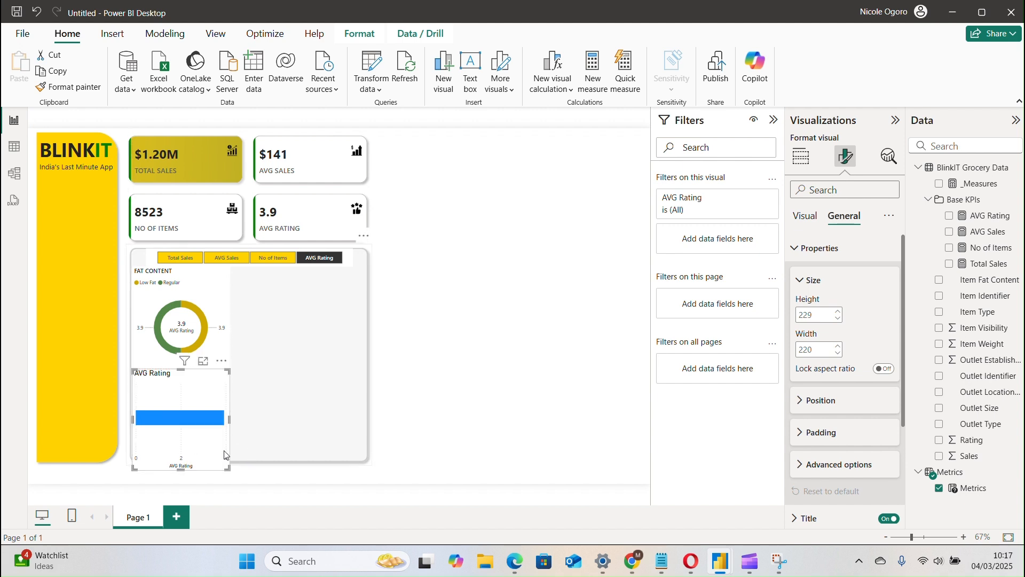
Set the height of the grey background panel behind the charts to 540.
click(288, 452)
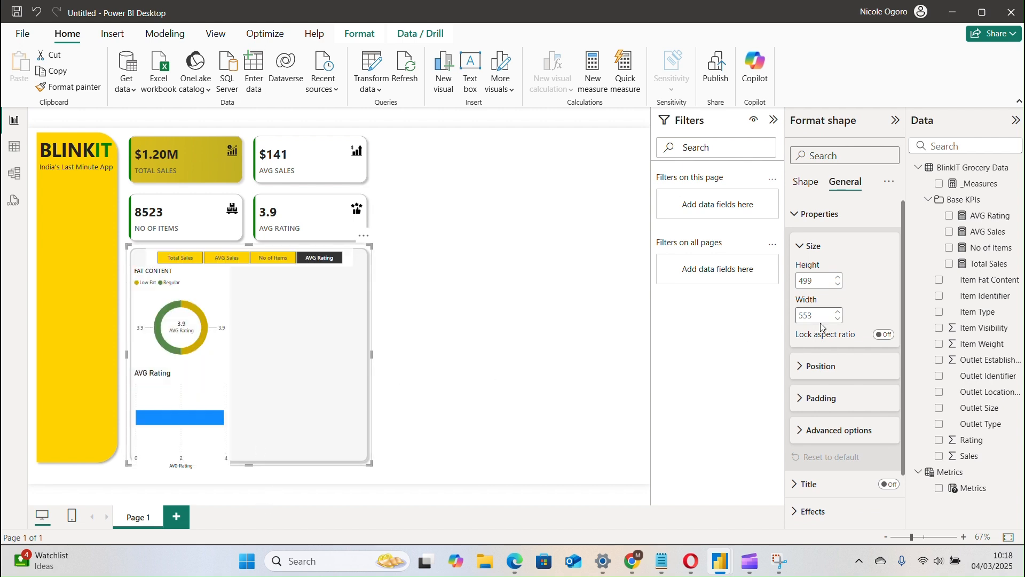
click(816, 280)
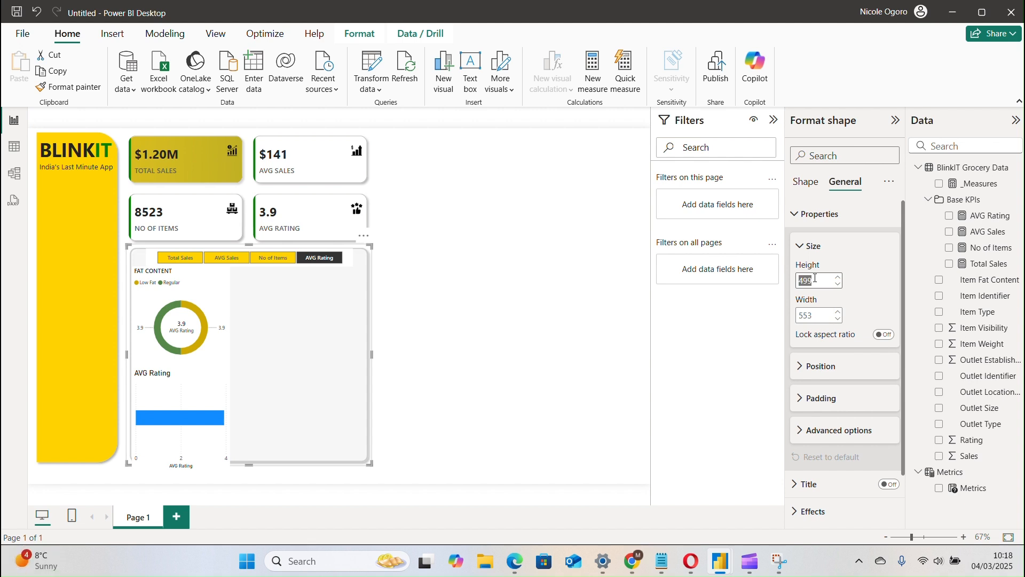
text(520)
key(Return)
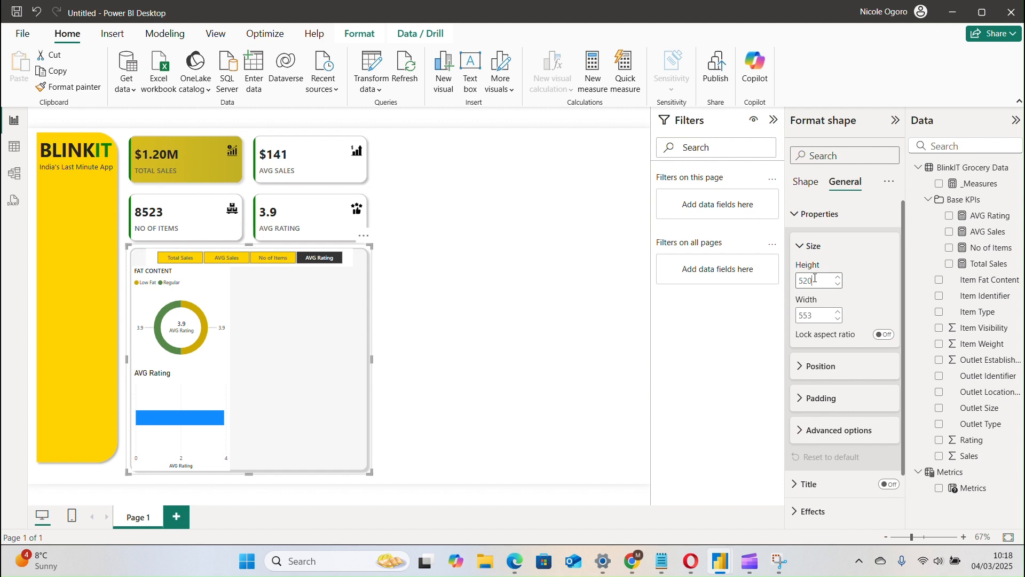
click(816, 280)
text(530)
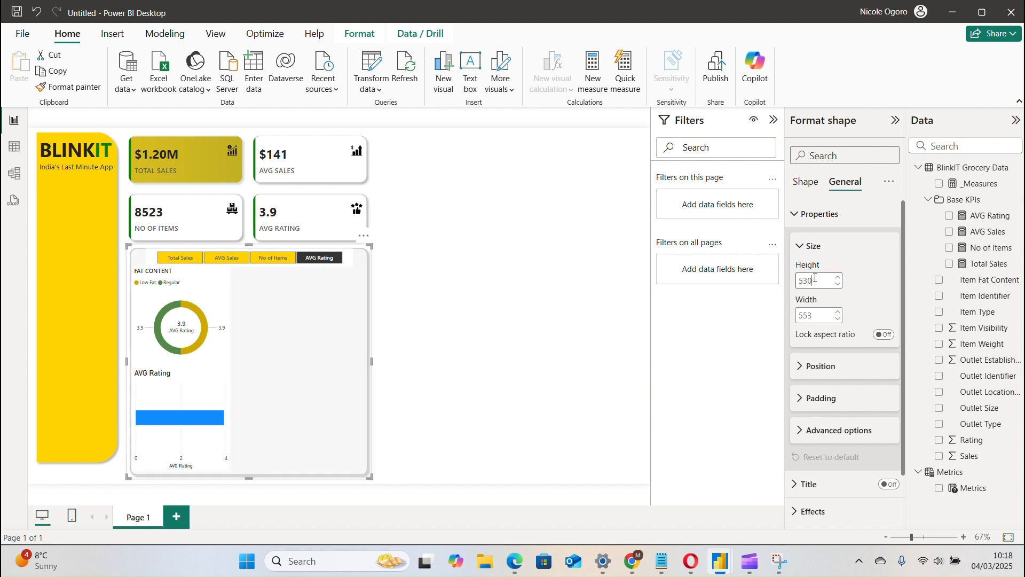
key(BackSpace)
key(BackSpace)
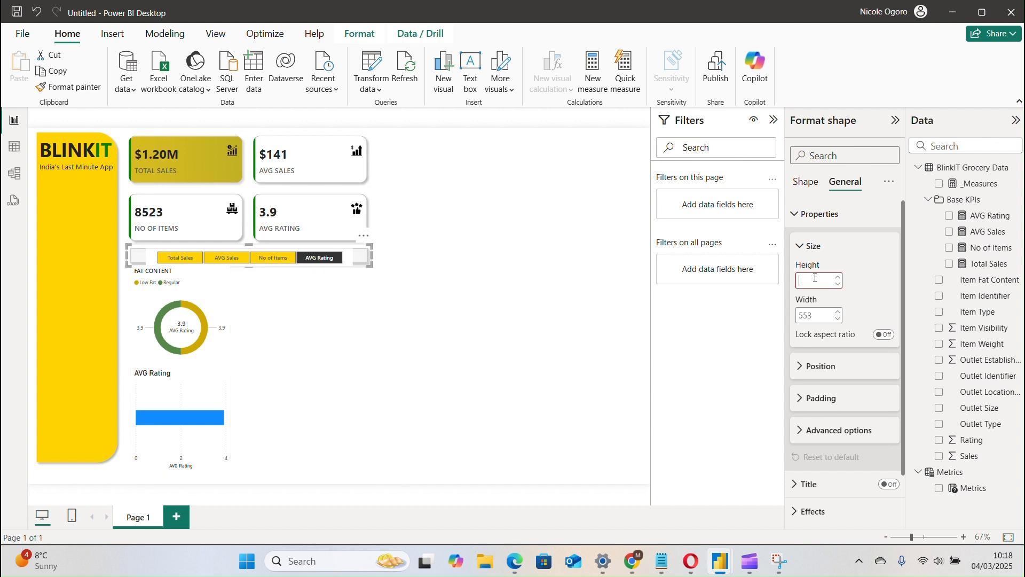
text(540)
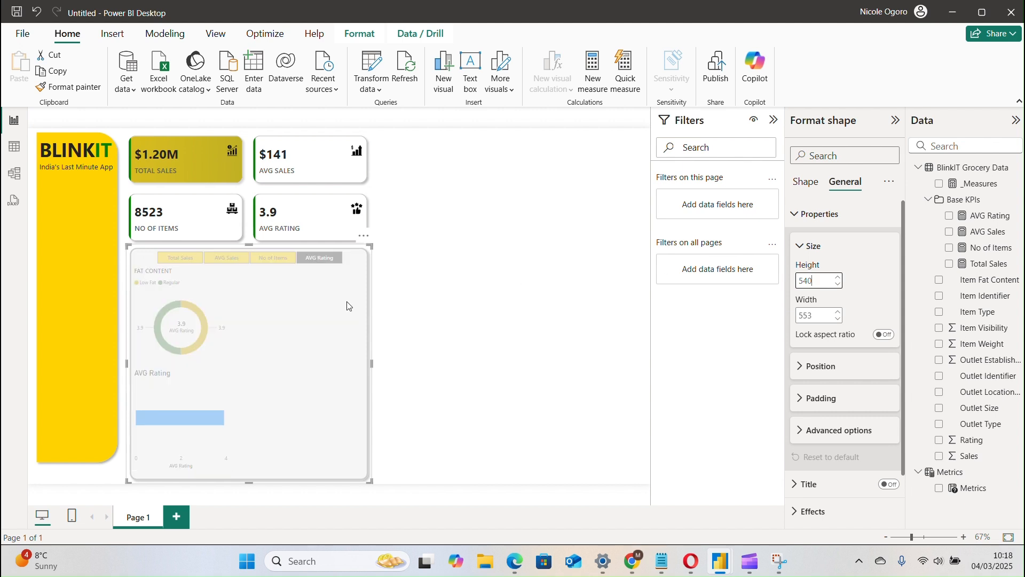
Set the height of the yellow BLINKIT sidebar shape to 800.
click(85, 385)
click(84, 385)
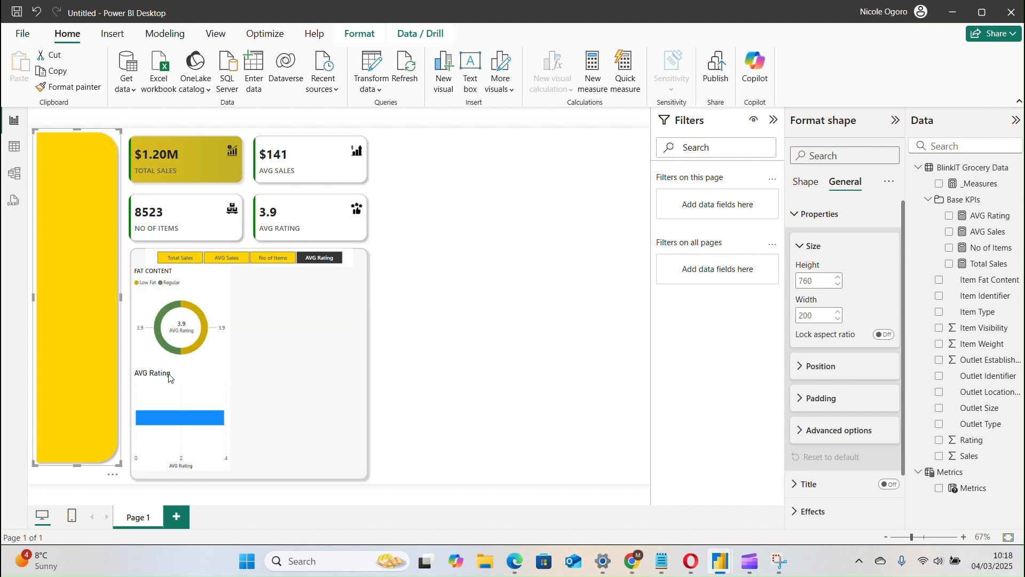
double_click(819, 280)
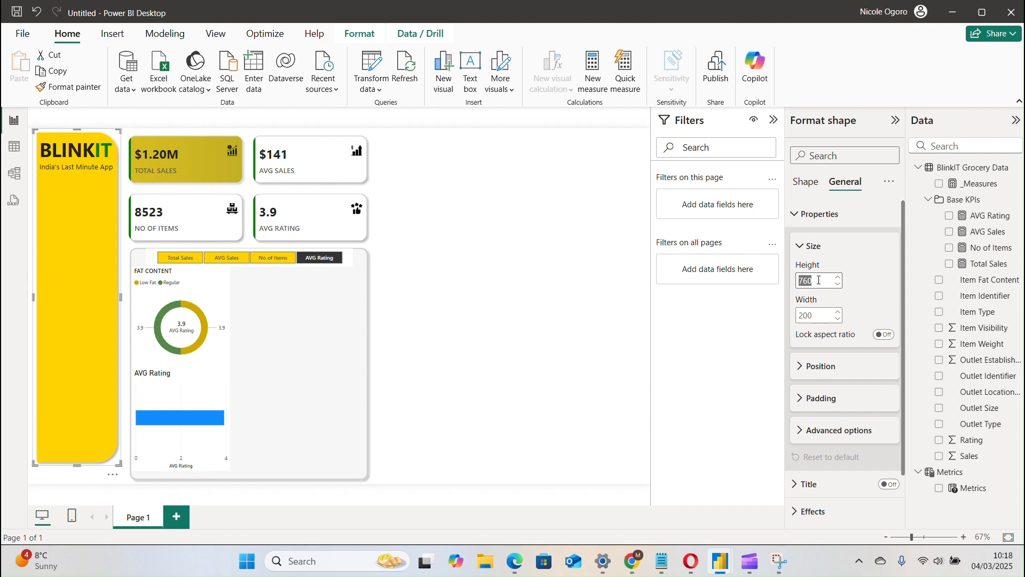
text(800)
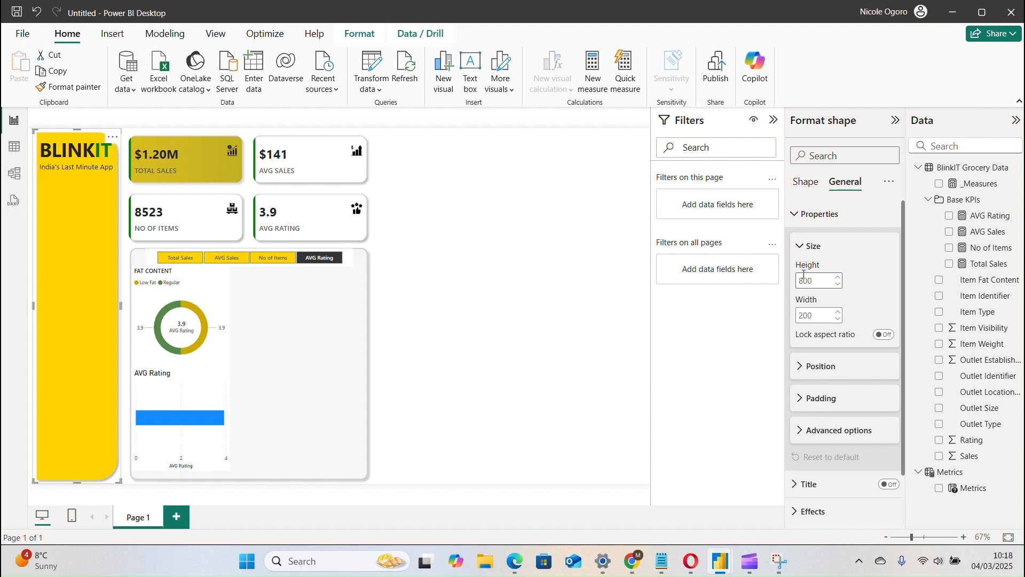
click(803, 276)
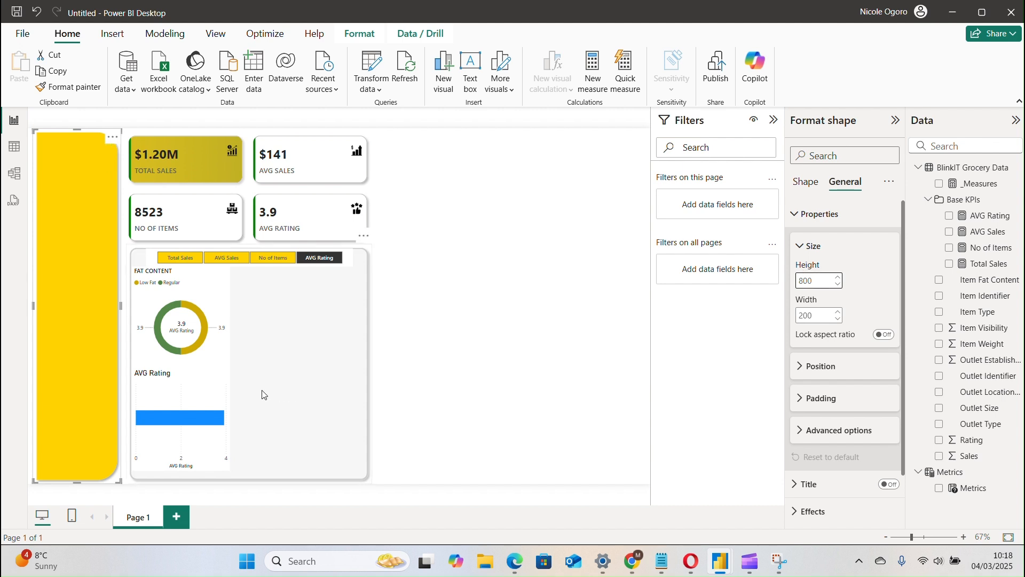
Nudge the bar chart slightly lower inside the grey panel to leave a small gap beneath the donut.
click(220, 395)
drag(216, 396, 216, 404)
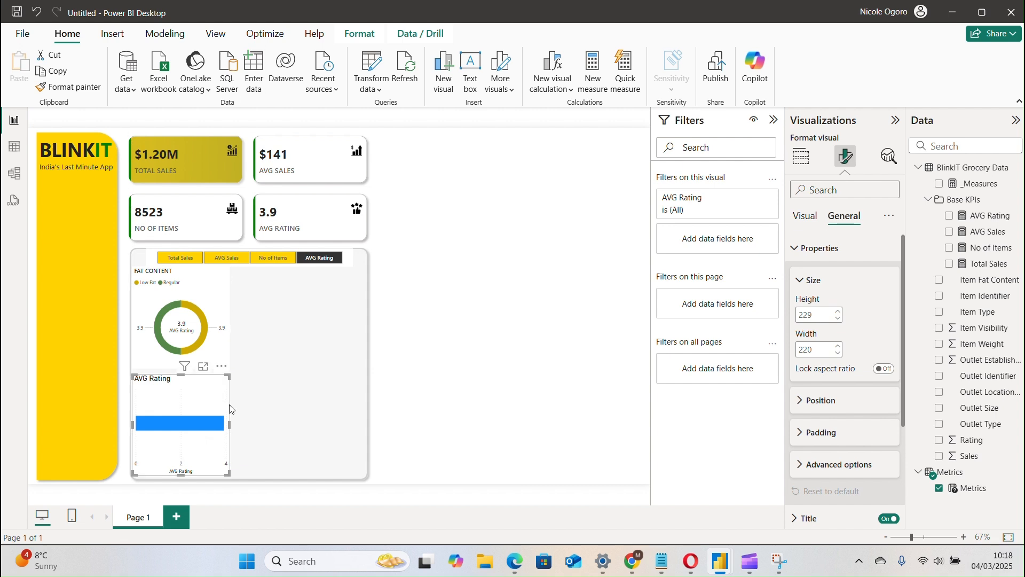
click(216, 307)
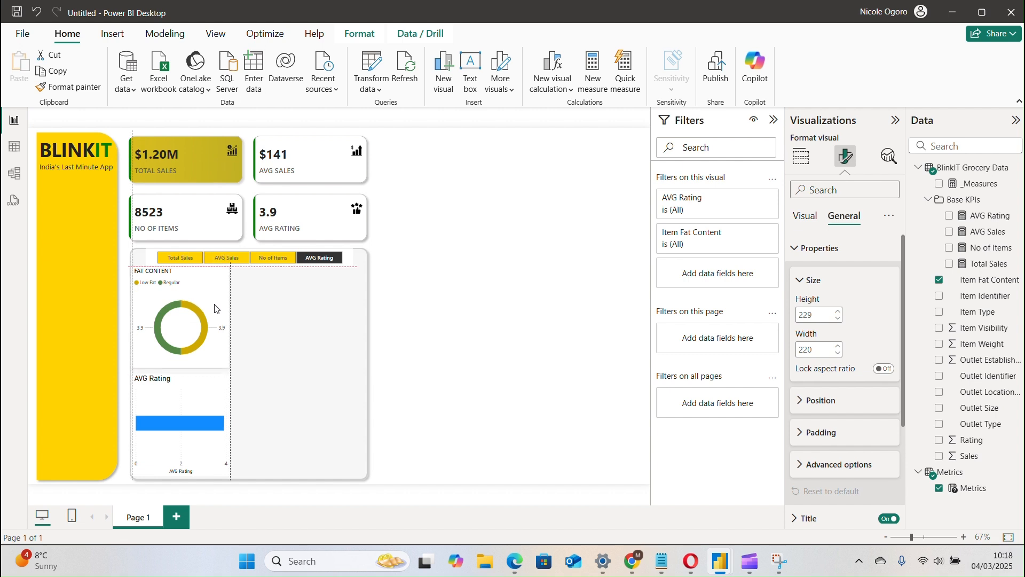
click(281, 327)
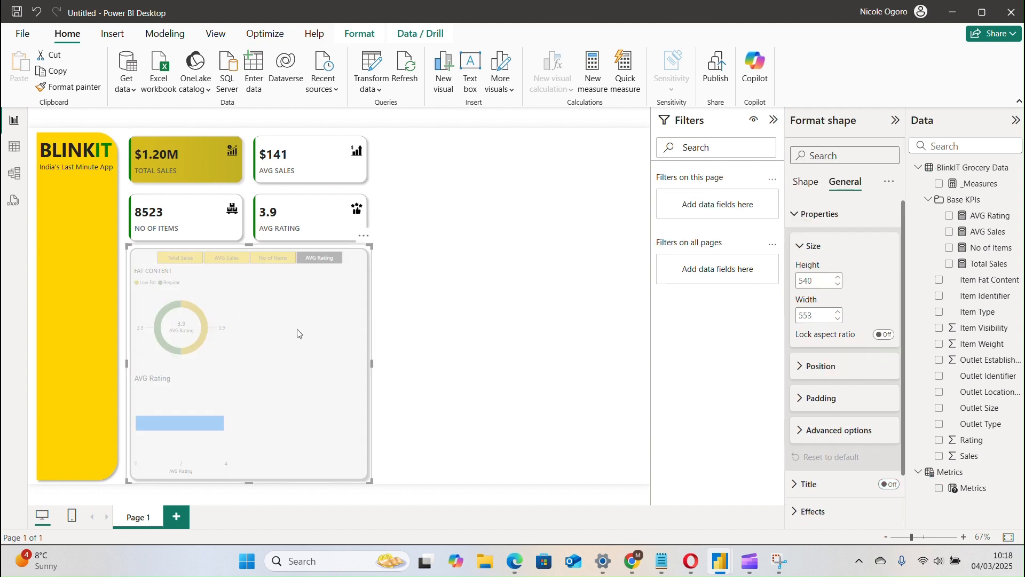
click(378, 357)
Assign Outlet Location Type to the bar chart's Y-axis and Item Fat Content to its legend.
click(153, 406)
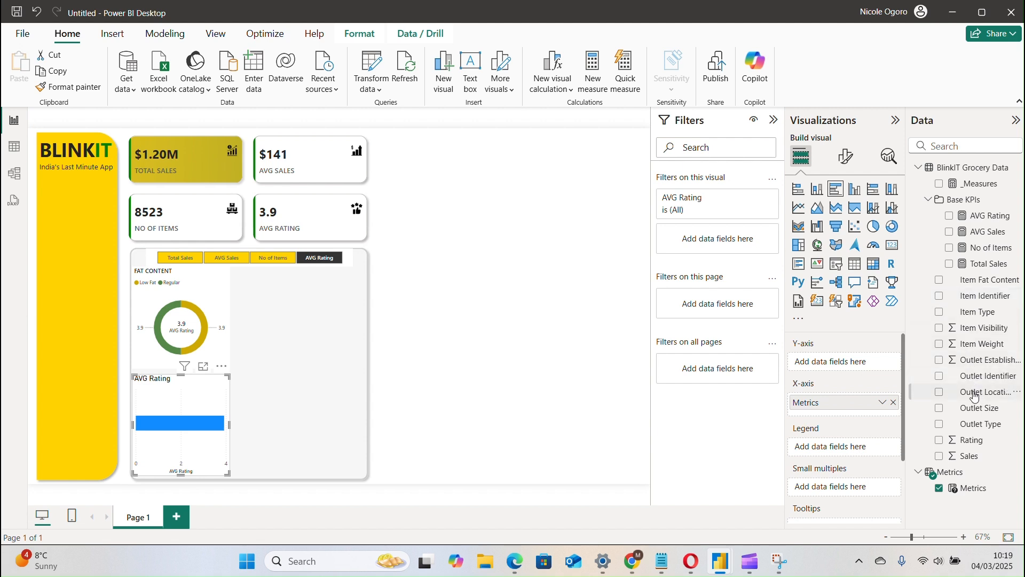
drag(975, 396, 840, 362)
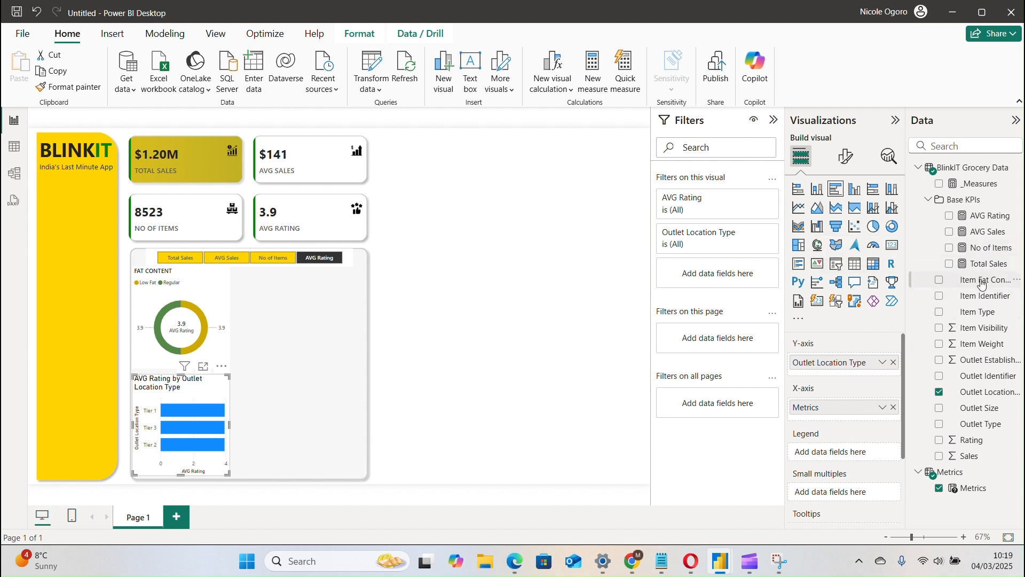
drag(981, 283, 833, 452)
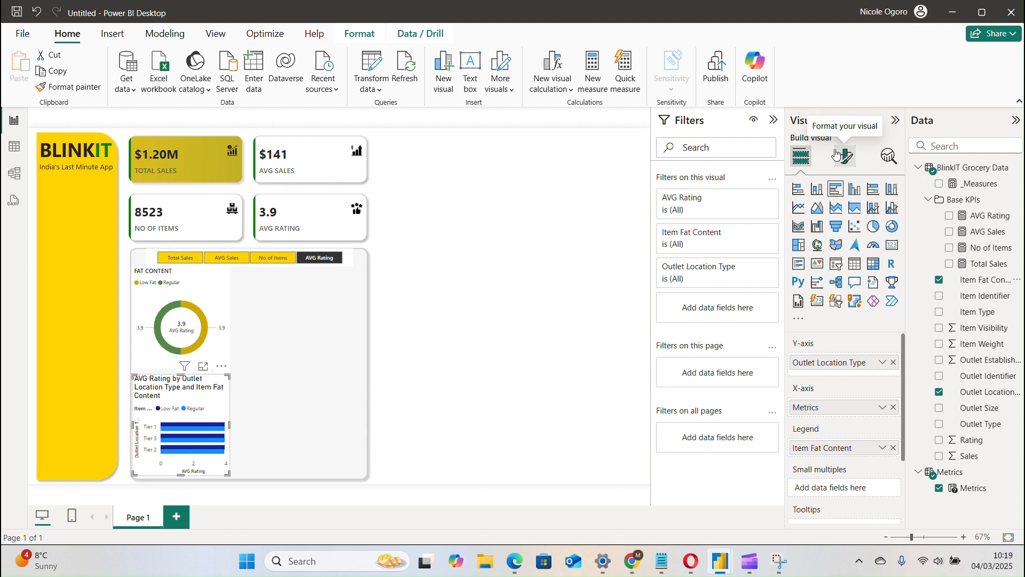
click(446, 18)
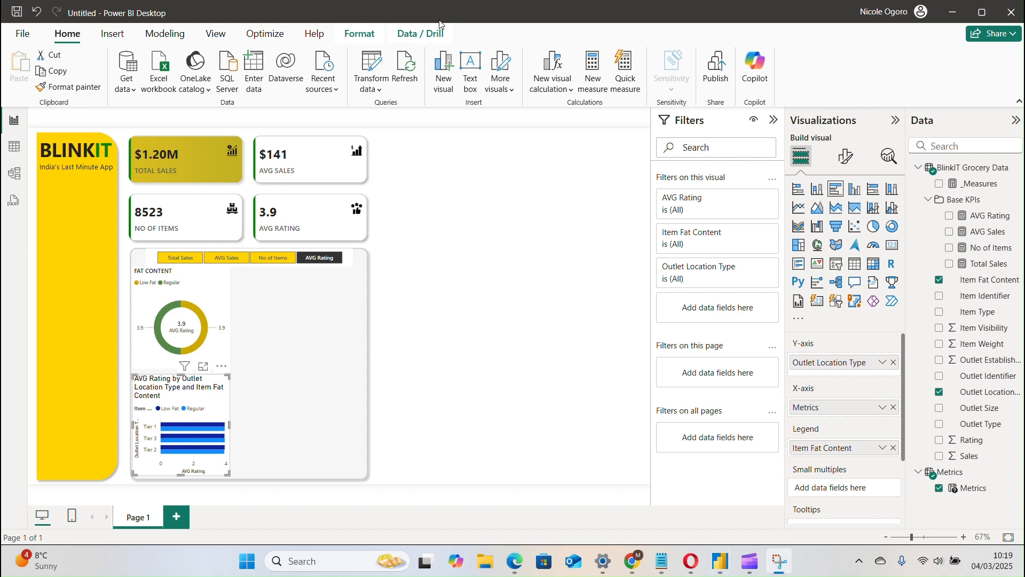
click(189, 399)
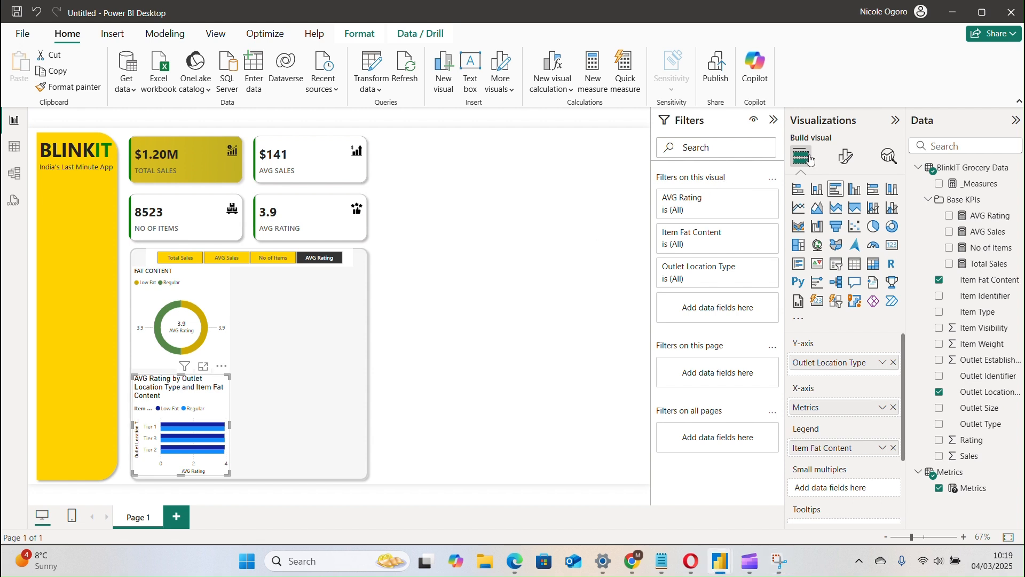
Format the bar chart's title in Segoe UI Semibold at font size 10.
click(855, 156)
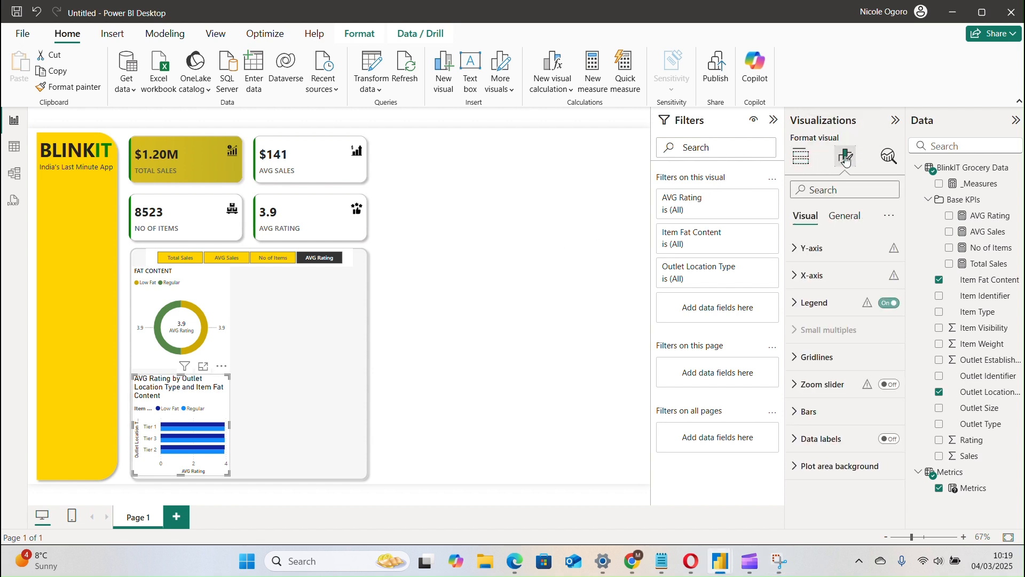
click(844, 302)
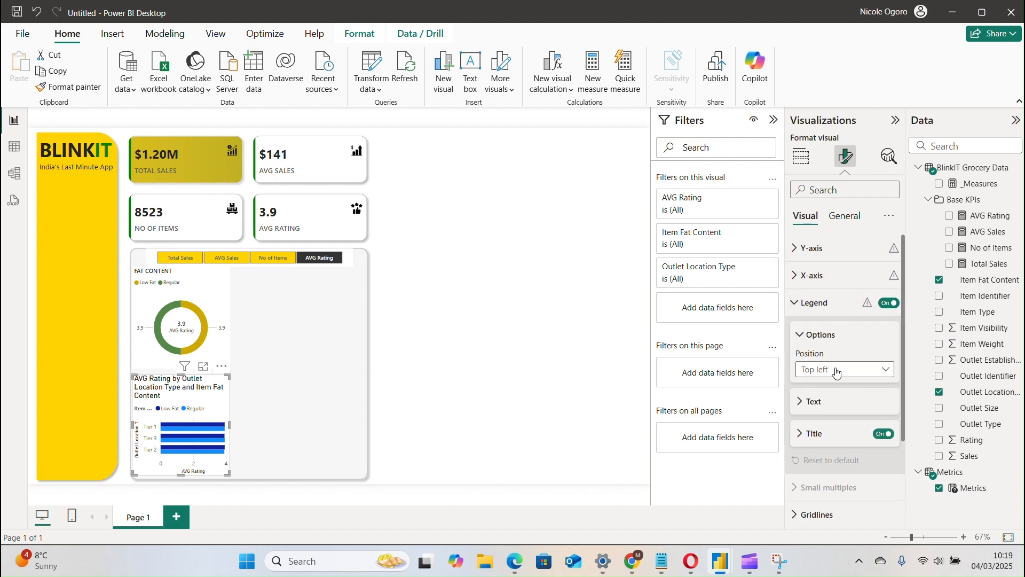
click(832, 303)
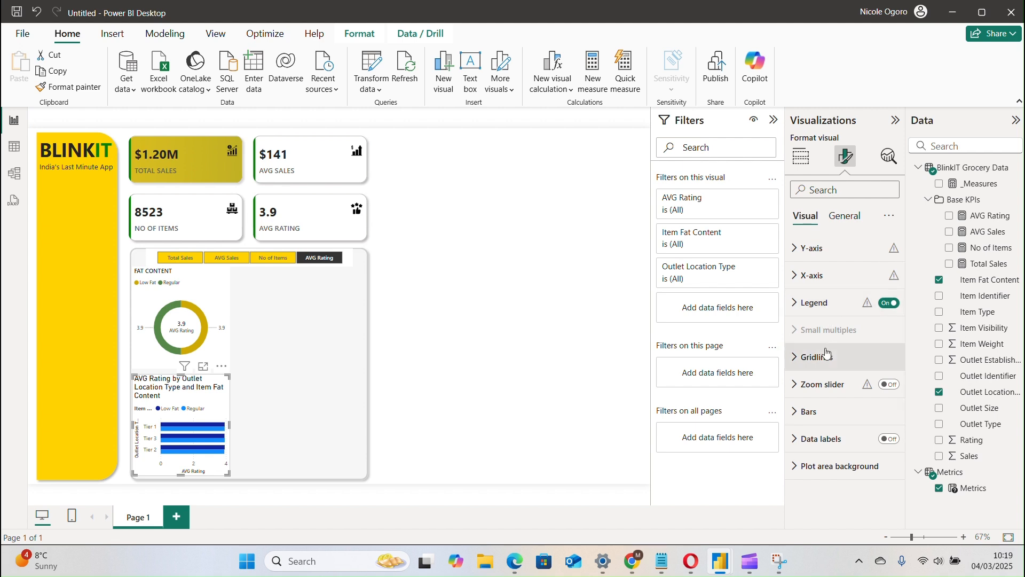
click(843, 217)
click(838, 277)
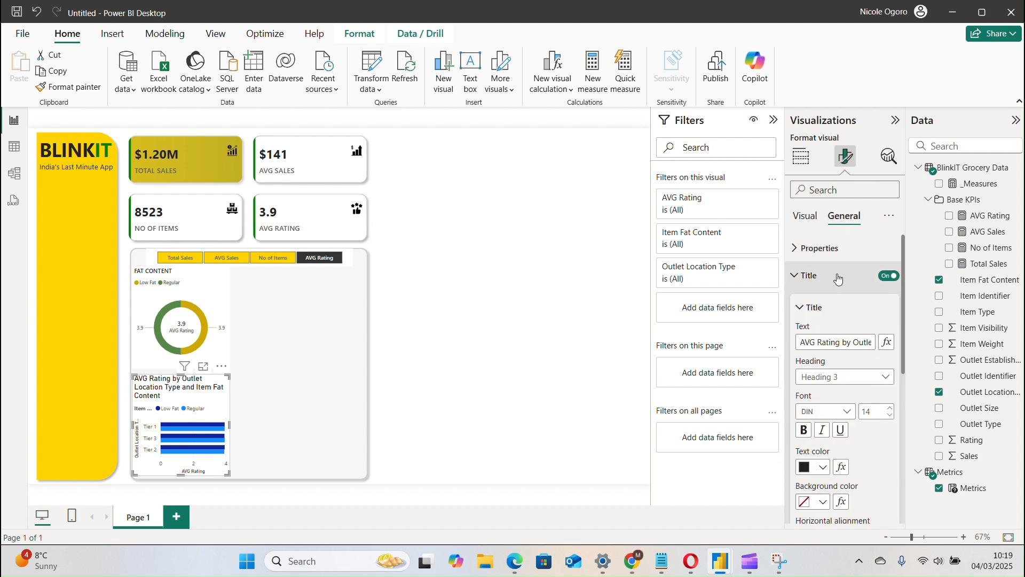
click(874, 409)
text(10)
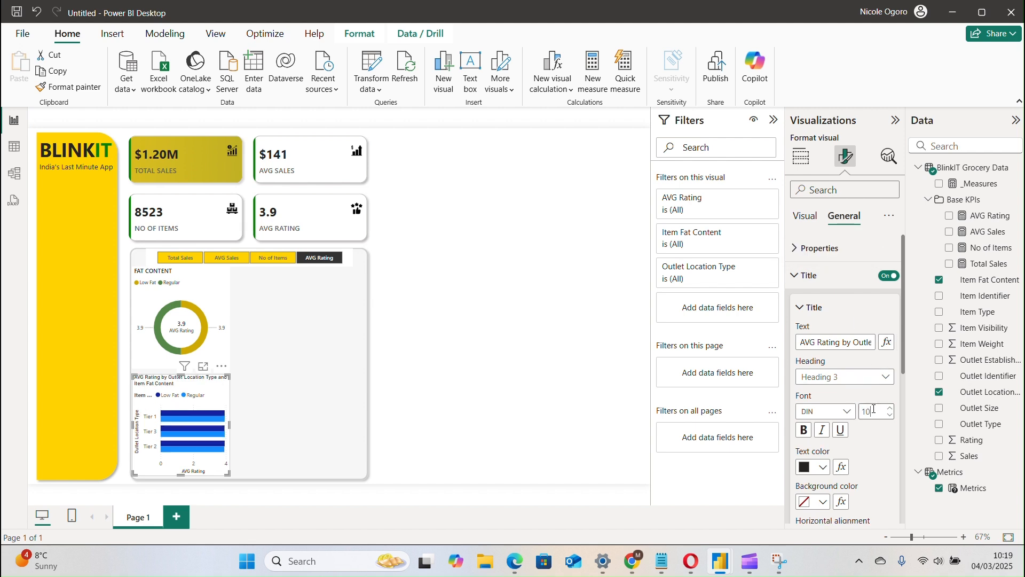
click(808, 414)
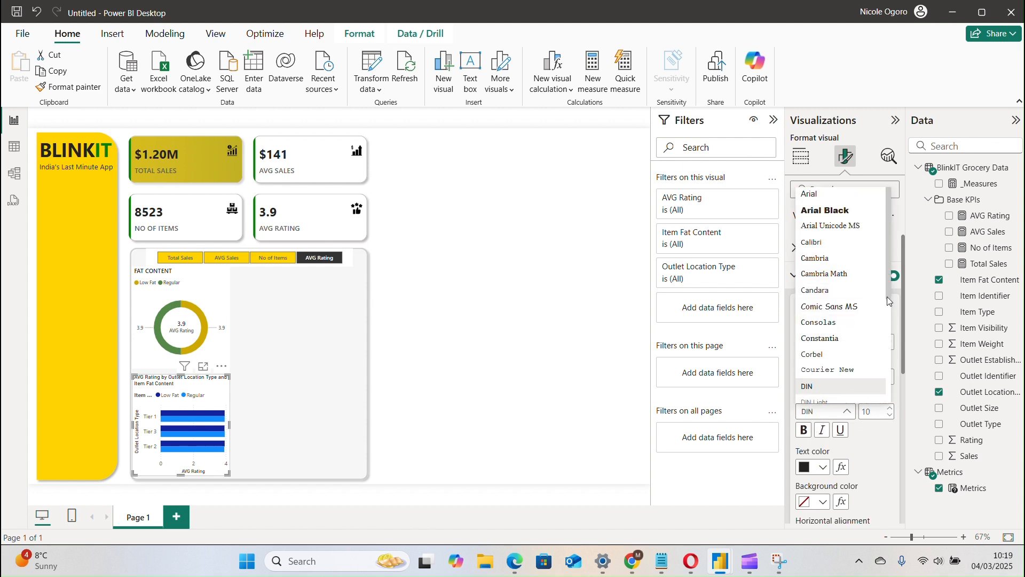
drag(887, 295, 888, 352)
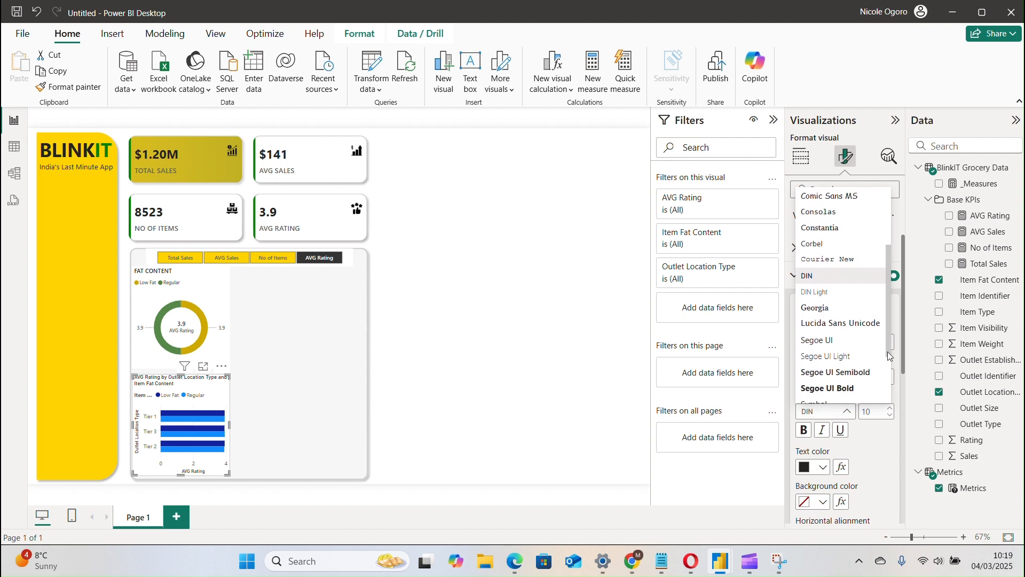
click(851, 373)
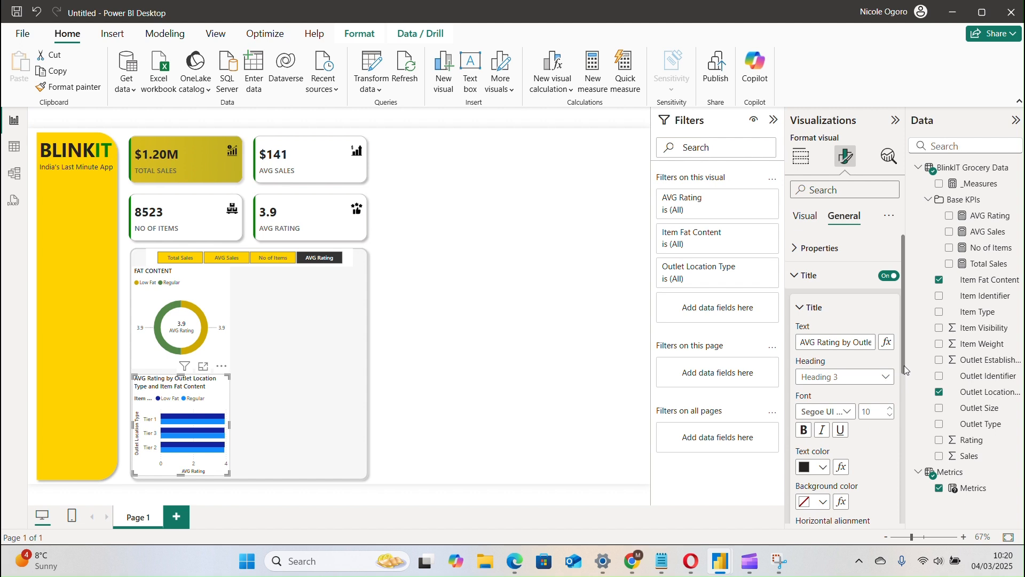
Change the bar chart's title text to "FAT BY OUTLET".
drag(905, 365, 889, 387)
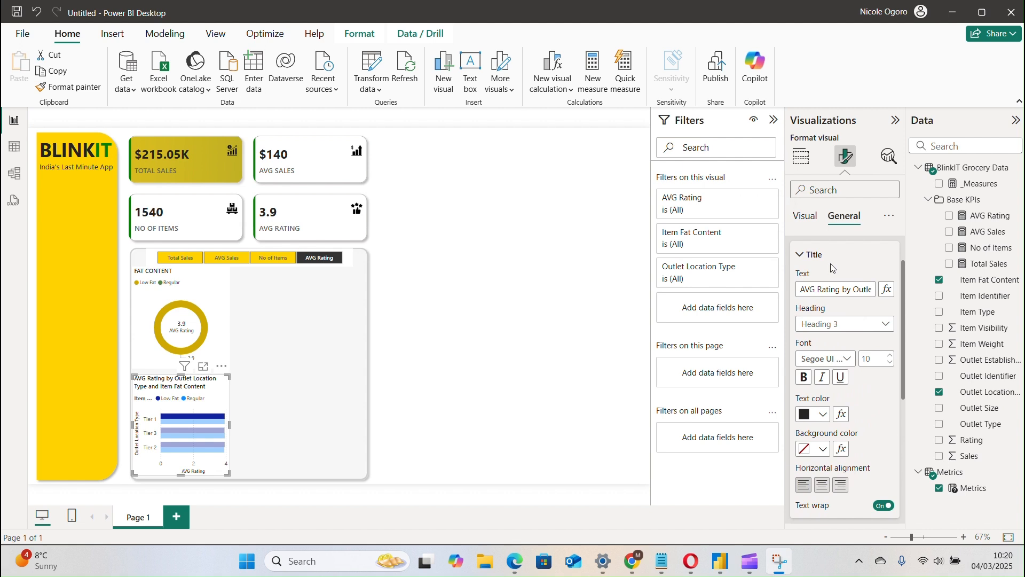
click(844, 286)
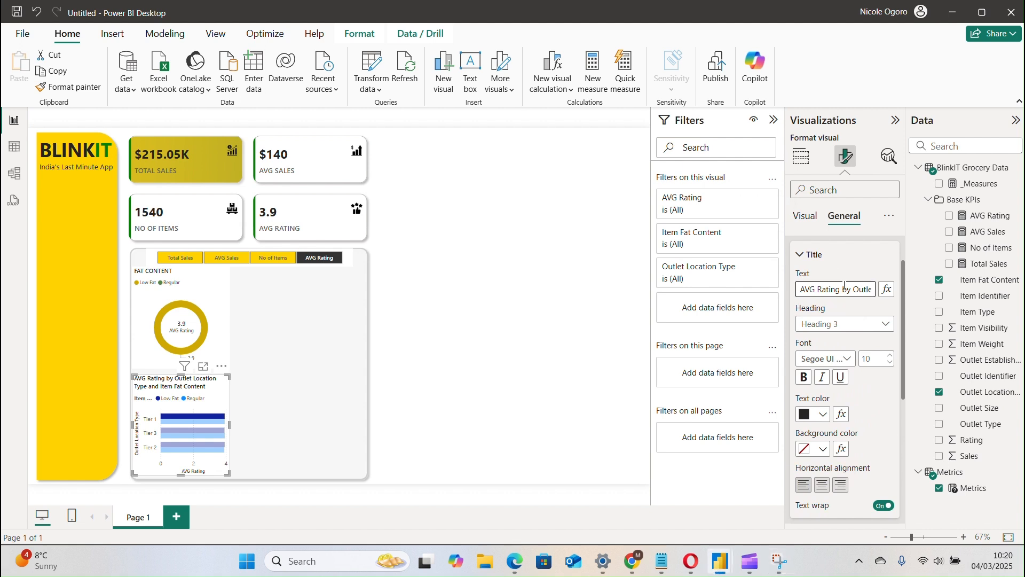
key(ctrl+a)
text(F)
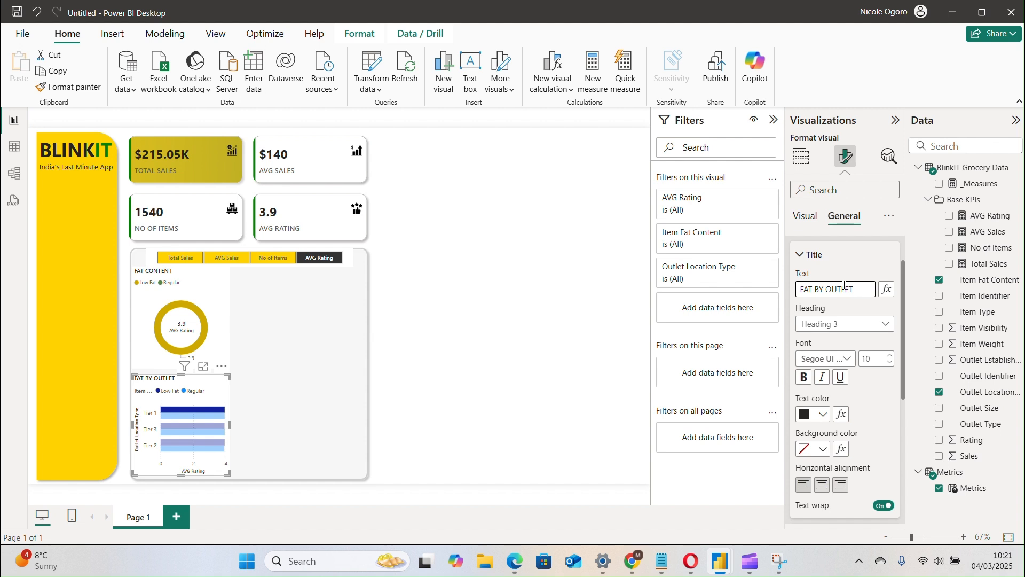
Clear the bar selection in the FAT BY OUTLET chart that cross-filters the page, and collapse its title settings.
click(435, 20)
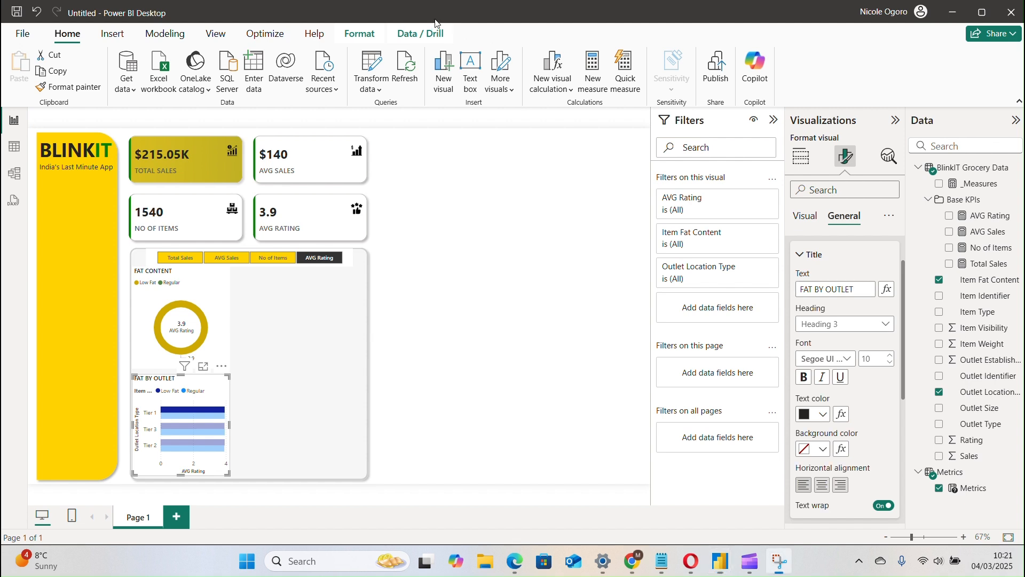
click(193, 417)
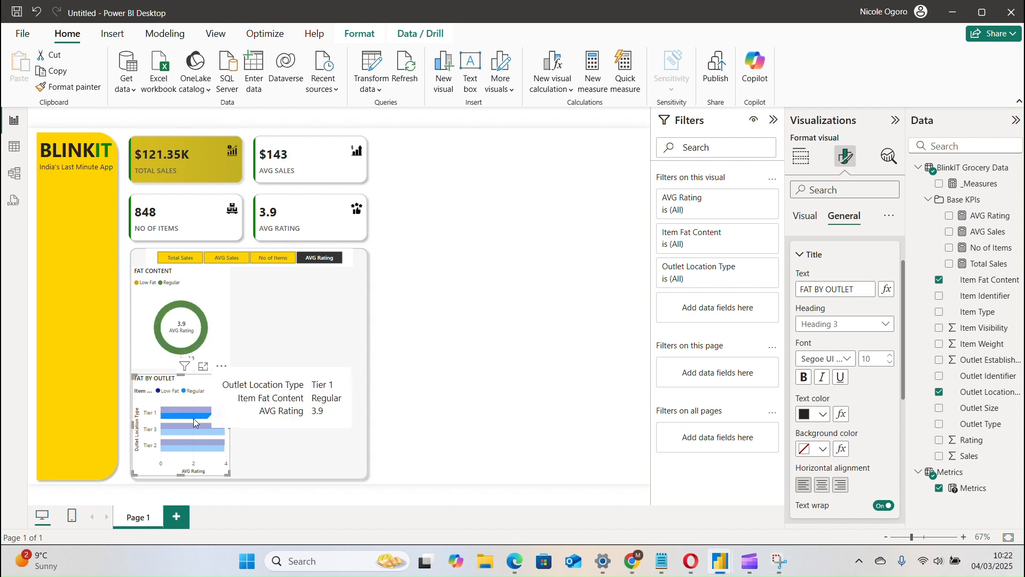
click(194, 396)
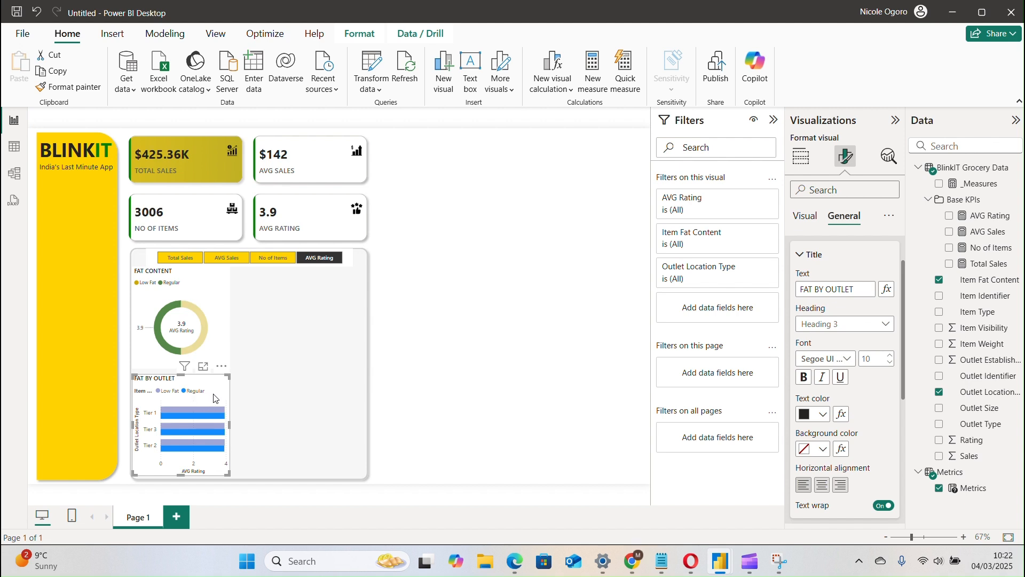
click(214, 398)
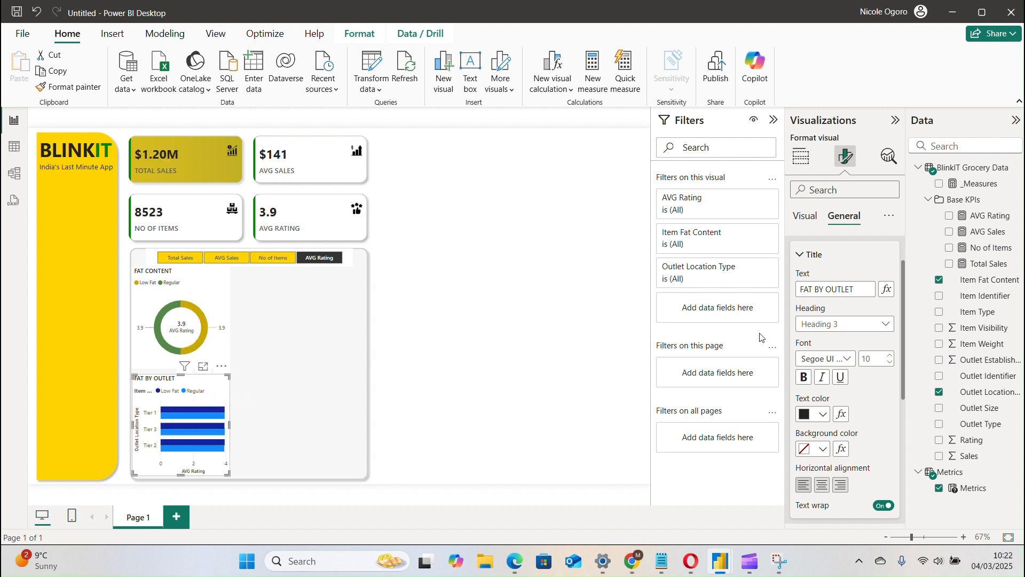
click(813, 254)
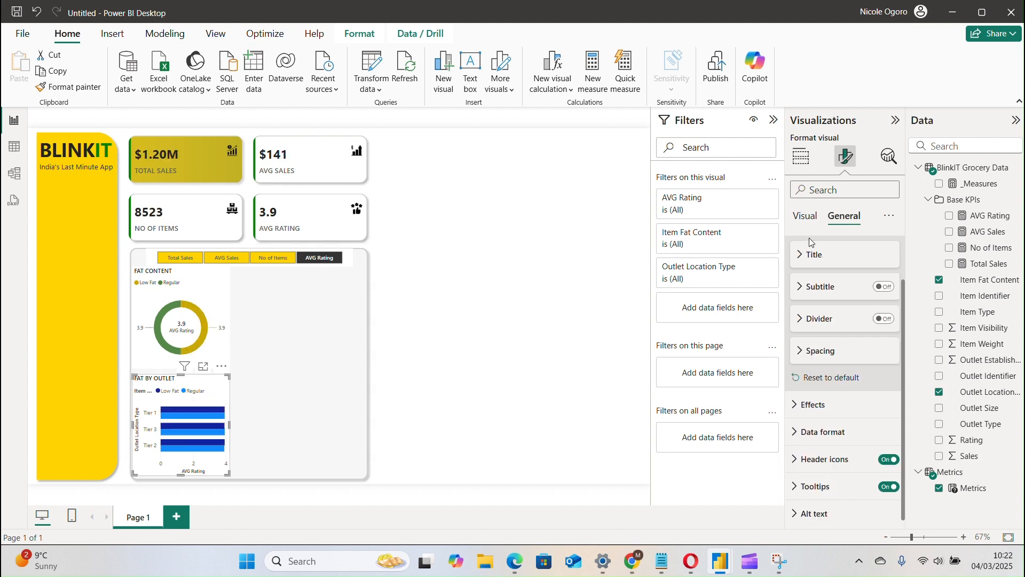
Format the FAT BY OUTLET bar chart's legend text in Segoe UI Semibold at font size 8.
click(805, 216)
click(836, 309)
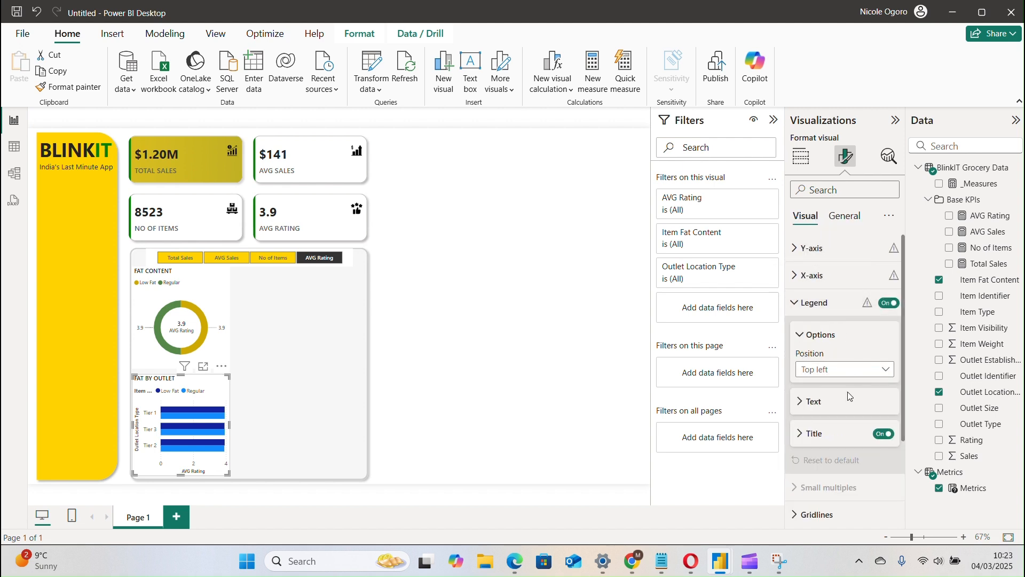
click(859, 409)
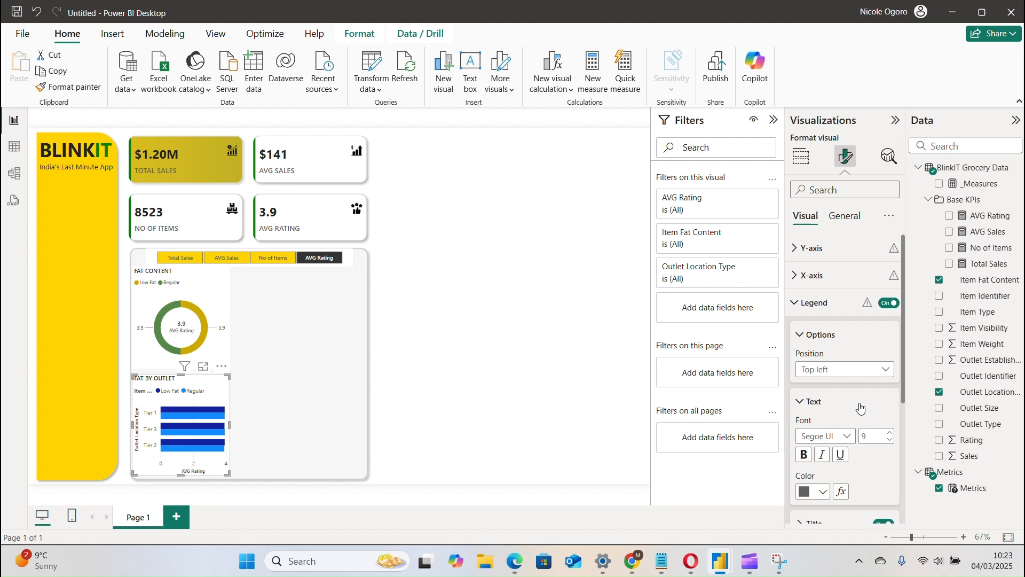
drag(903, 396, 904, 438)
click(829, 365)
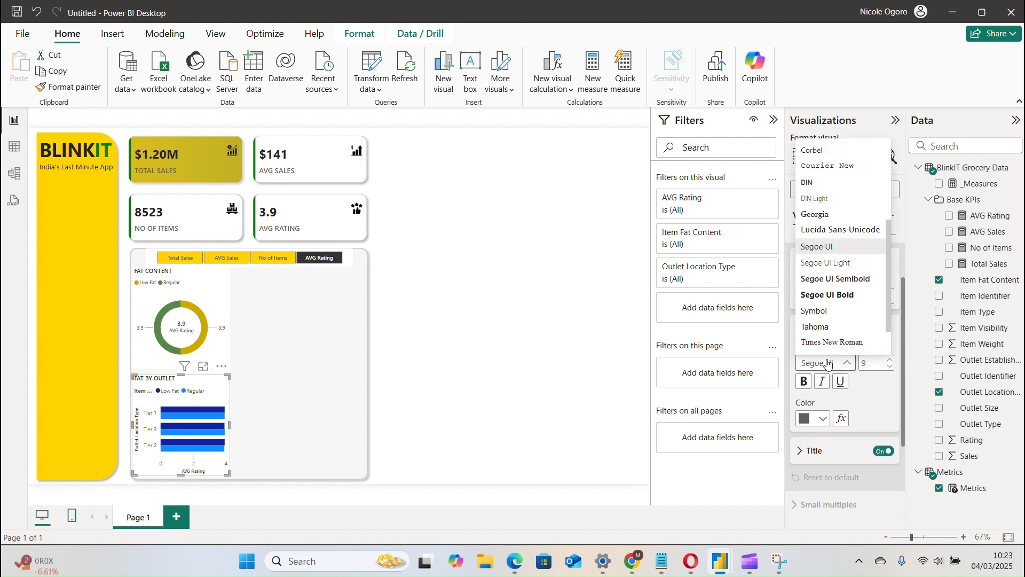
click(838, 279)
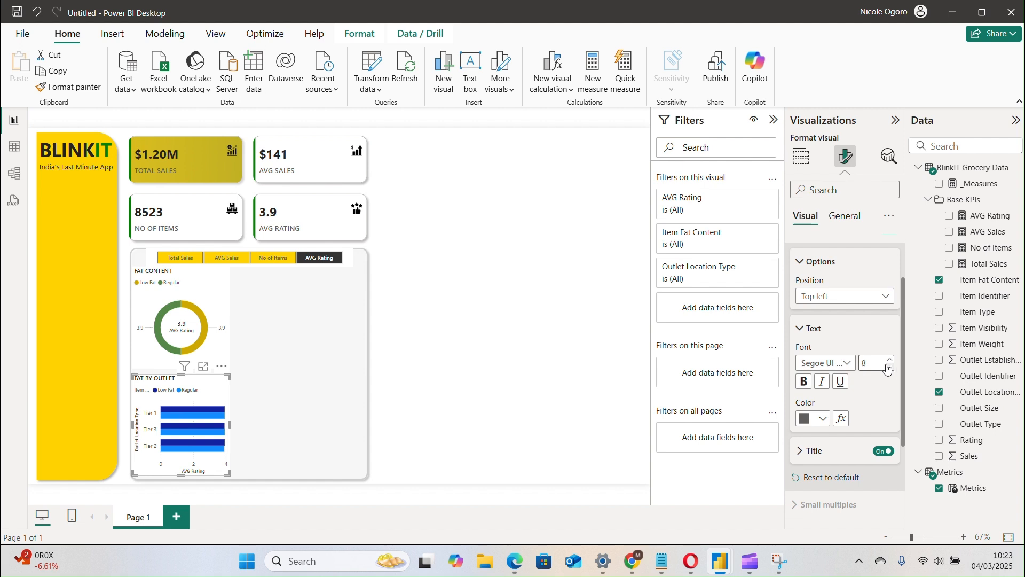
Change the text color of the FAT BY OUTLET chart's legend.
click(808, 329)
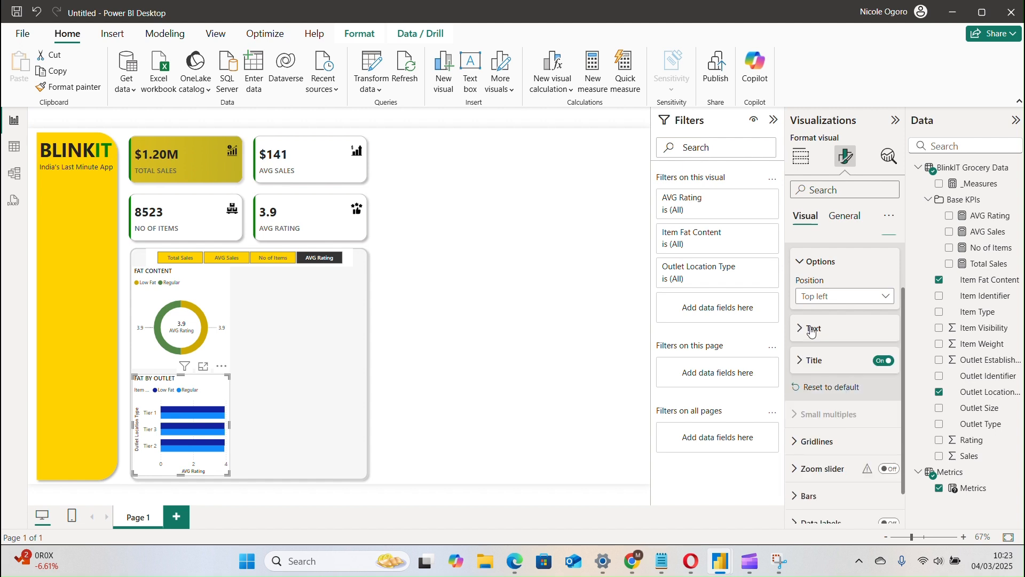
click(809, 329)
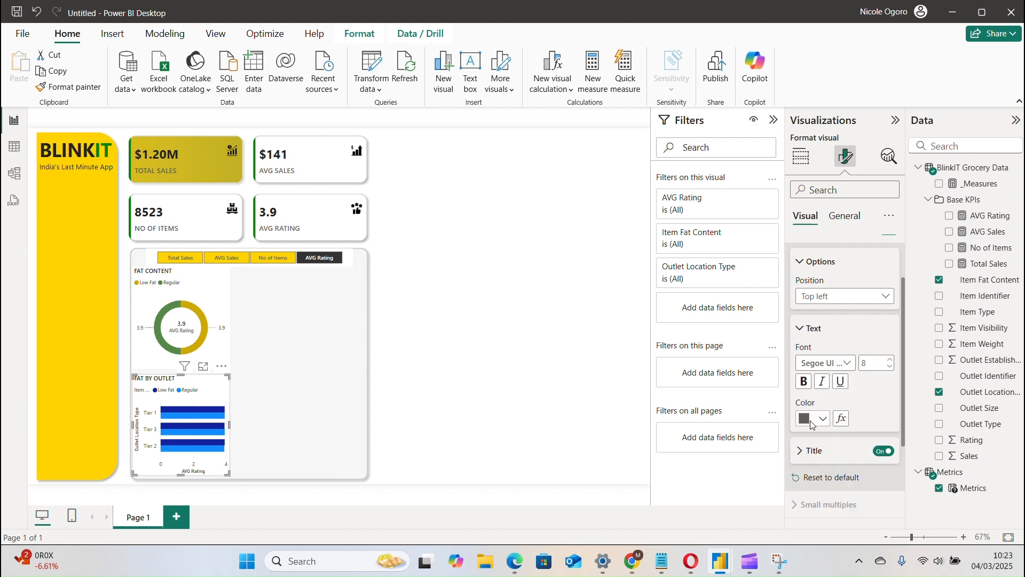
click(813, 418)
click(834, 293)
click(813, 330)
Turn off the legend title in the FAT BY OUTLET chart and collapse the legend settings.
click(836, 368)
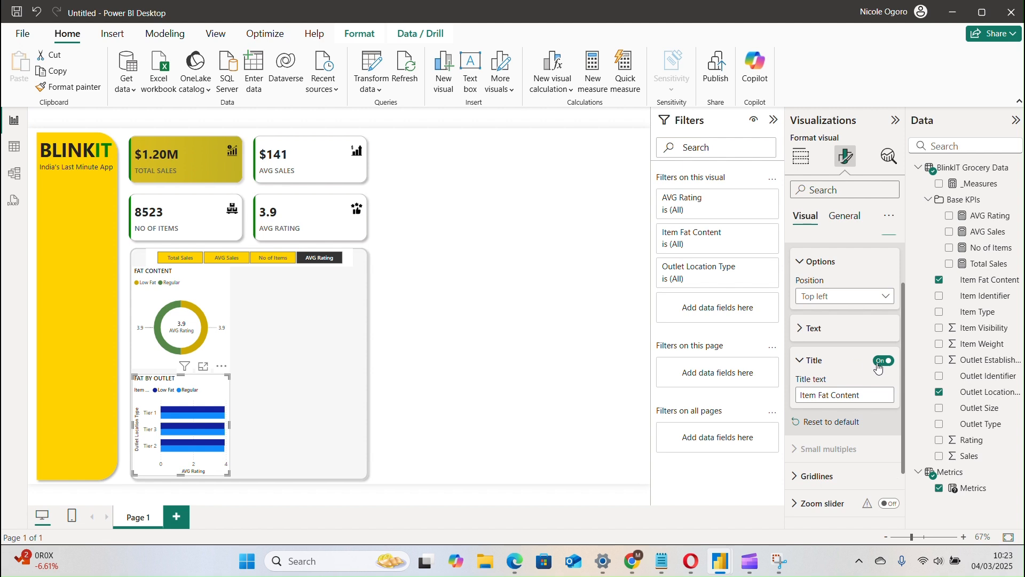
click(887, 363)
click(818, 367)
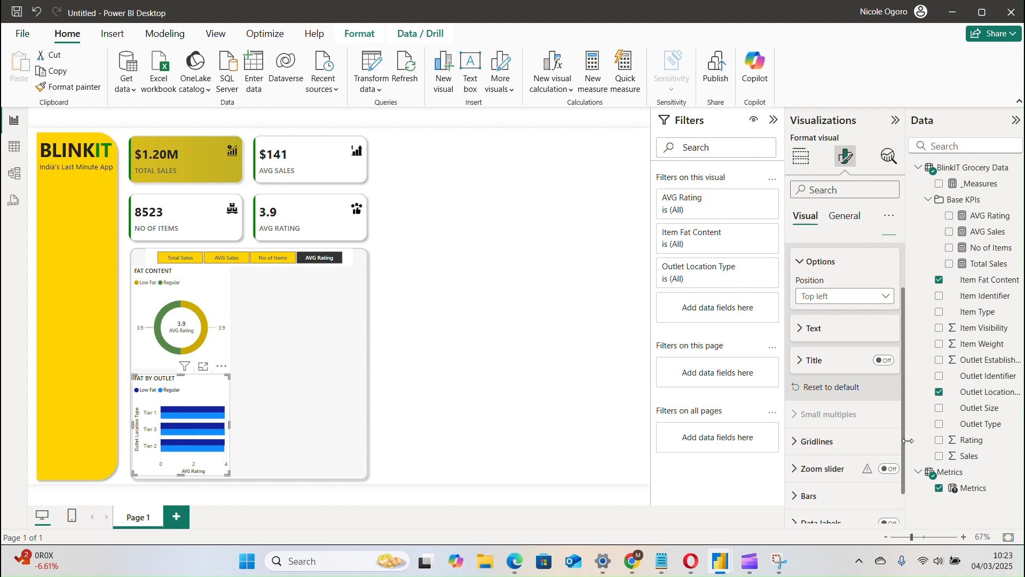
drag(903, 442, 902, 498)
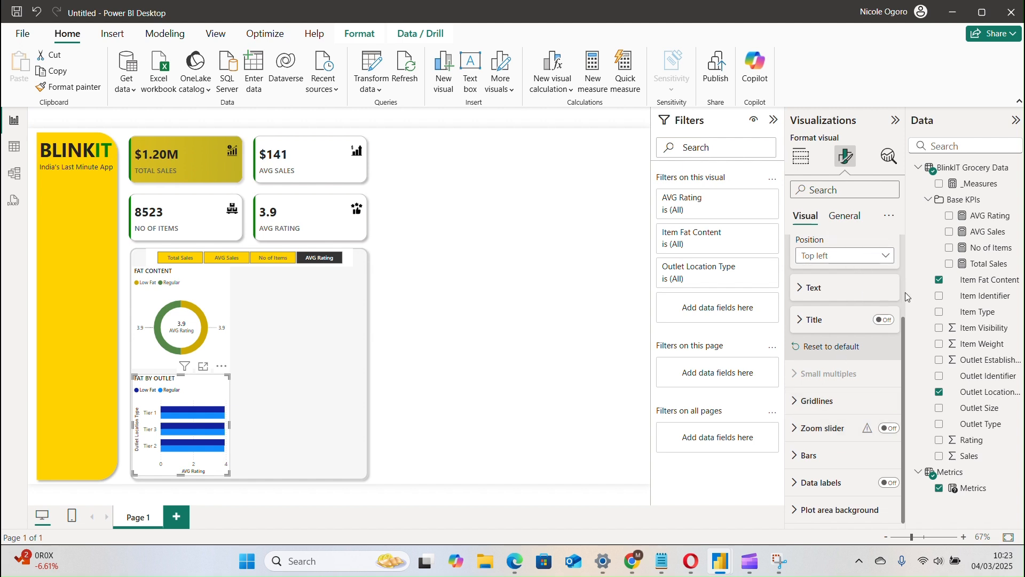
scroll(903, 302, up, 3)
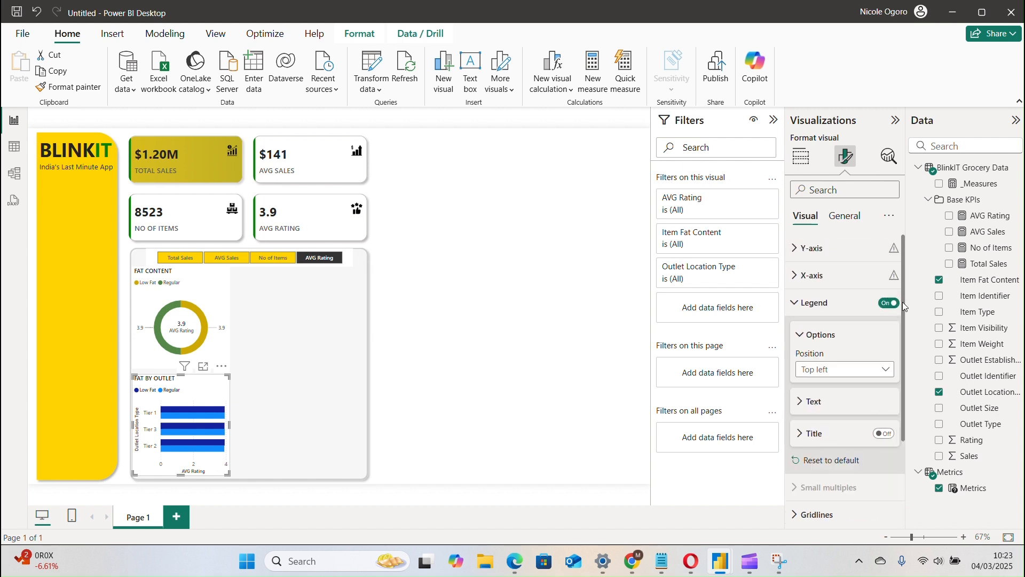
click(801, 302)
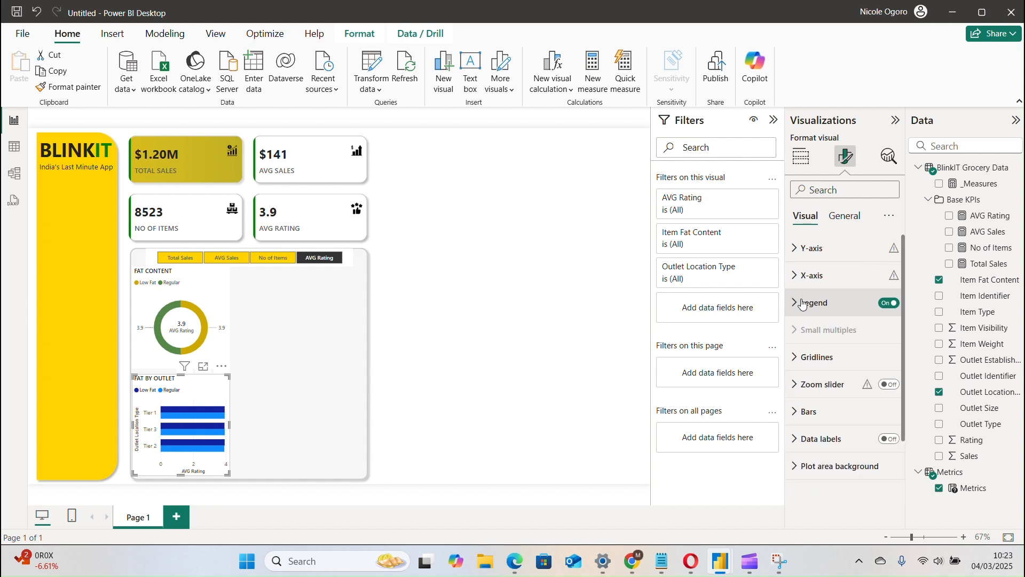
Format the bar chart's Y-axis values in Segoe UI Semibold at font size 8, keeping the values switched on.
click(811, 247)
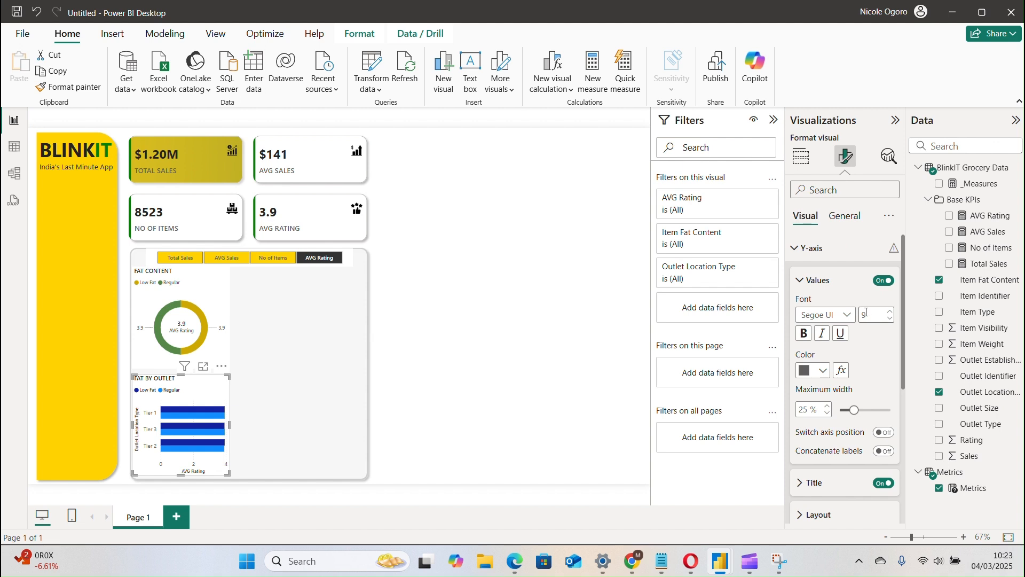
click(839, 318)
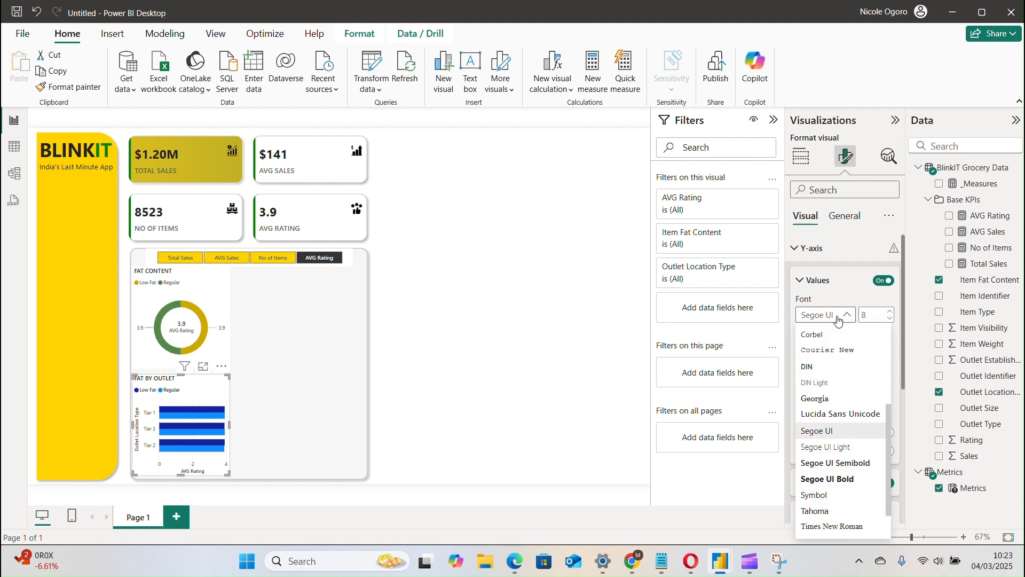
click(847, 463)
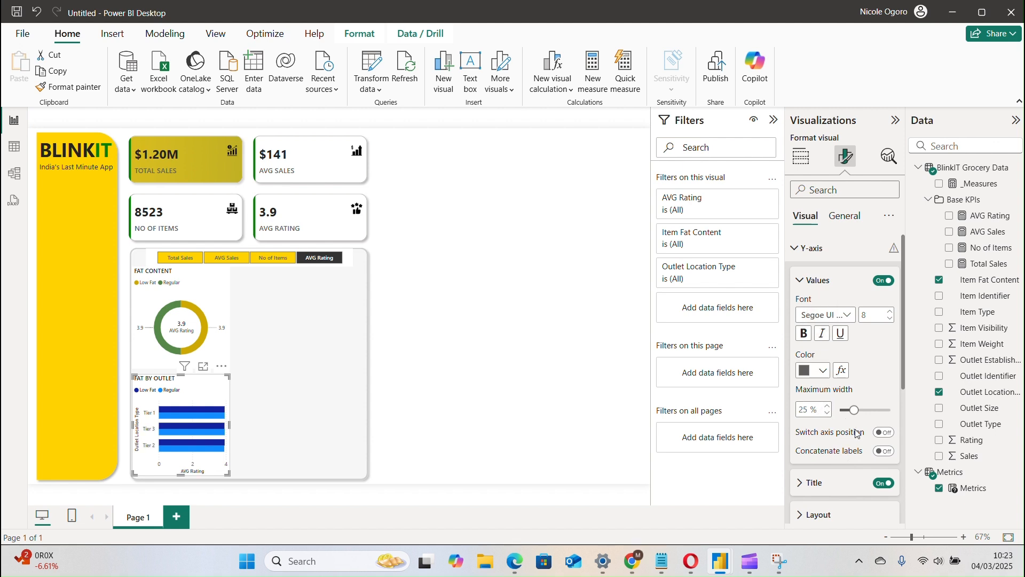
click(819, 282)
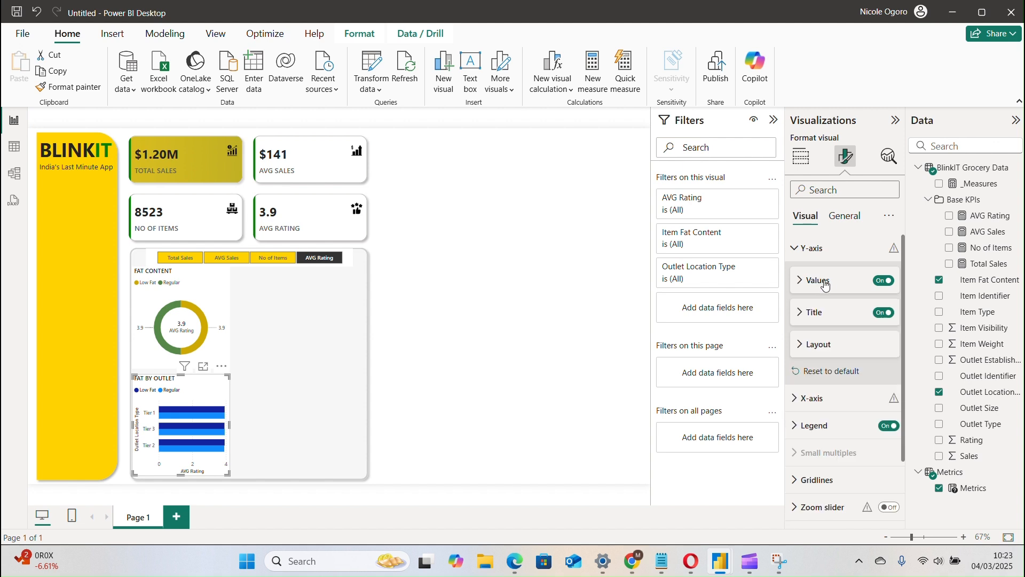
click(885, 281)
click(884, 281)
Turn off the Y-axis title of the FAT BY OUTLET chart and collapse the Y-axis settings.
click(827, 316)
click(827, 319)
click(885, 313)
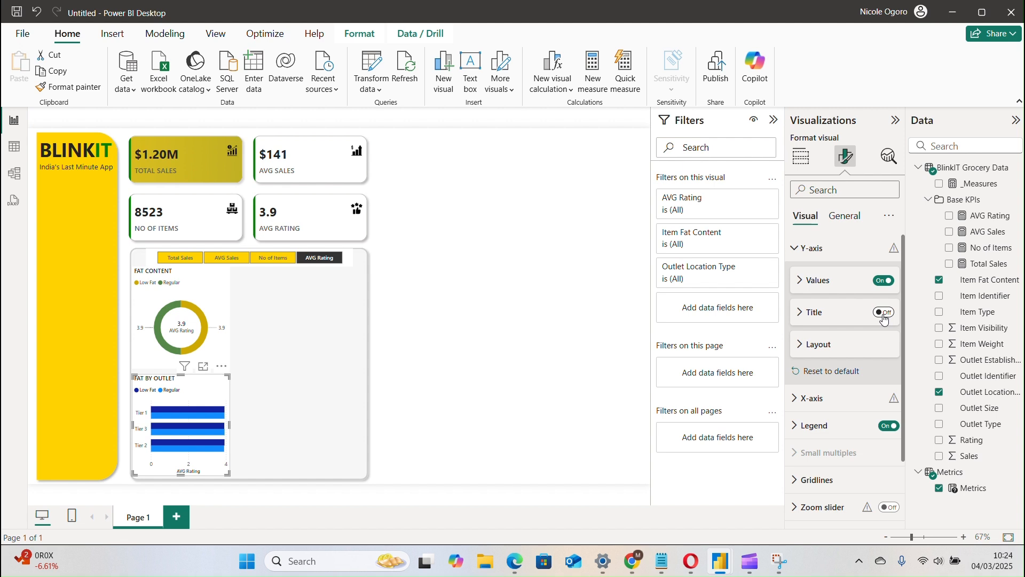
click(884, 313)
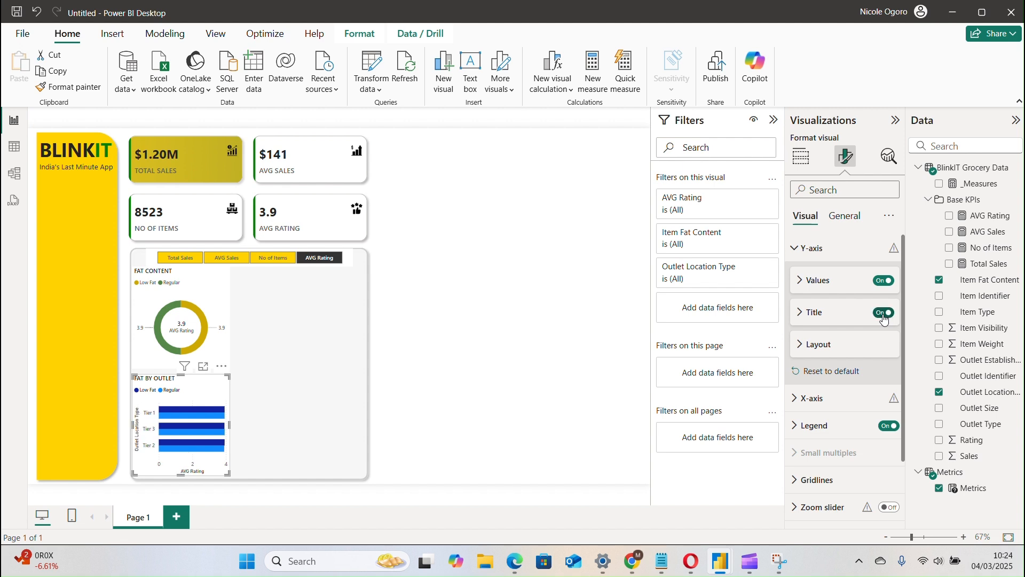
click(884, 313)
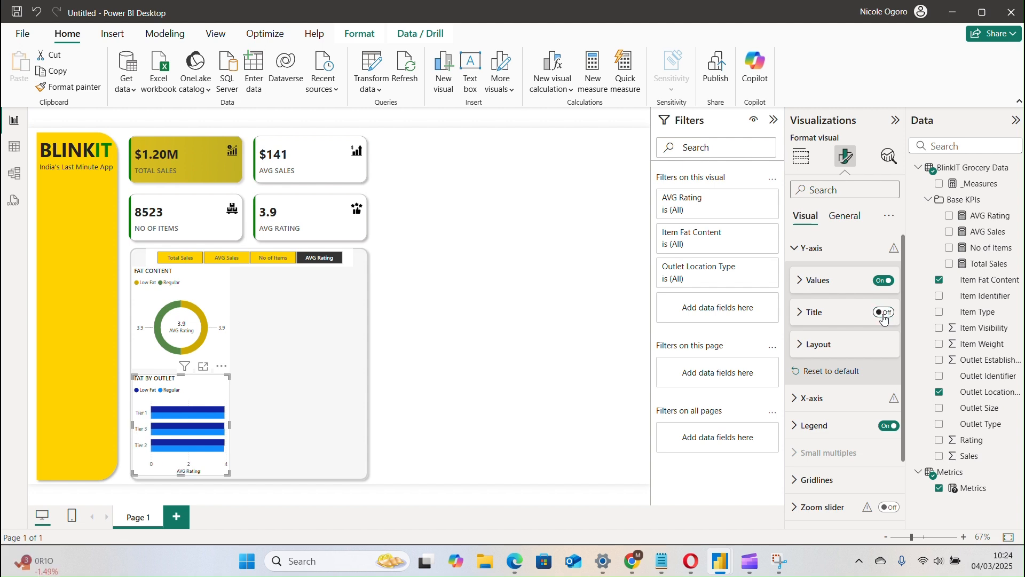
click(847, 345)
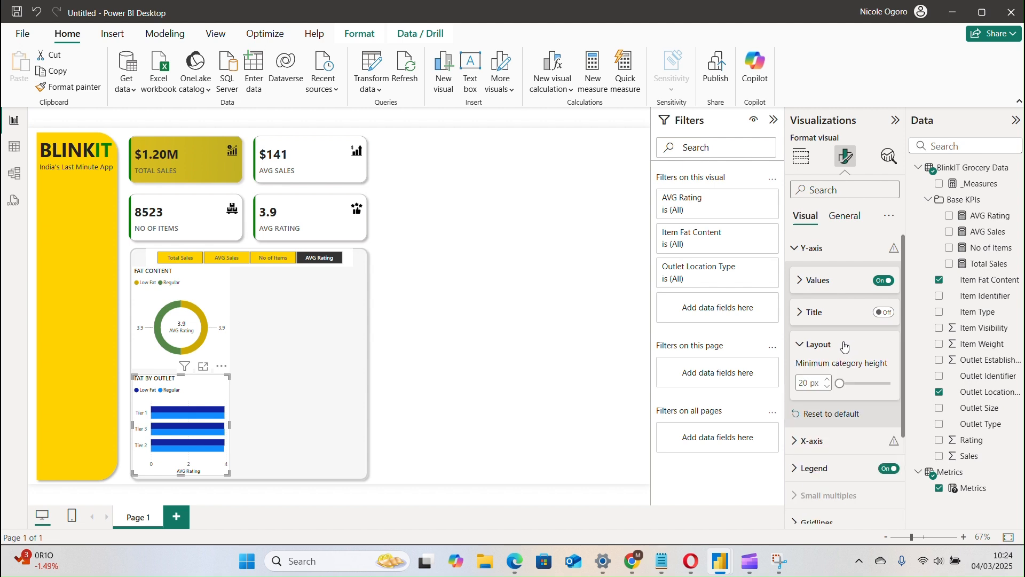
click(845, 345)
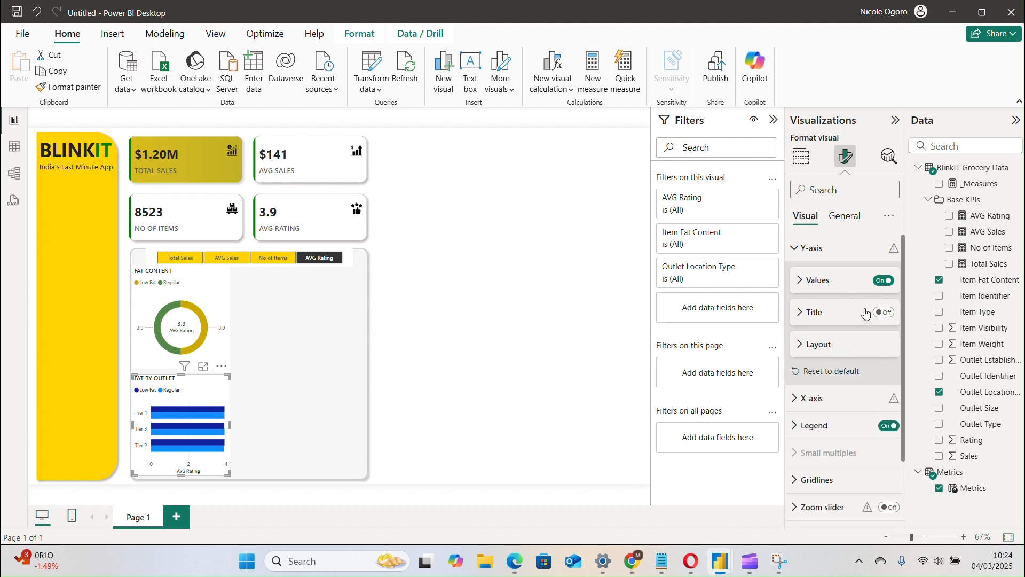
click(798, 249)
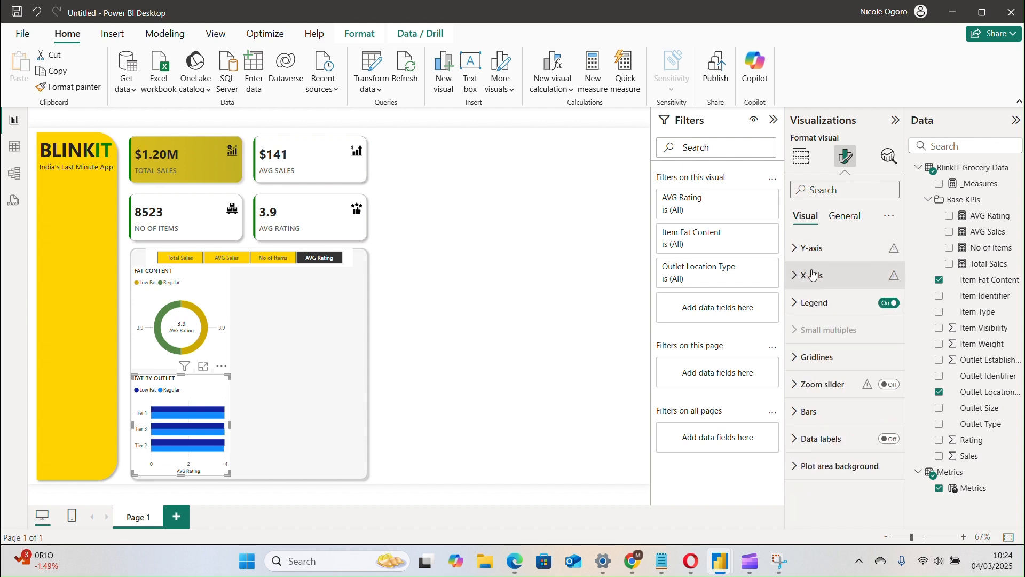
Format the bar chart's X-axis values in Segoe UI Semibold at font size 8 with a darker grey color.
click(805, 276)
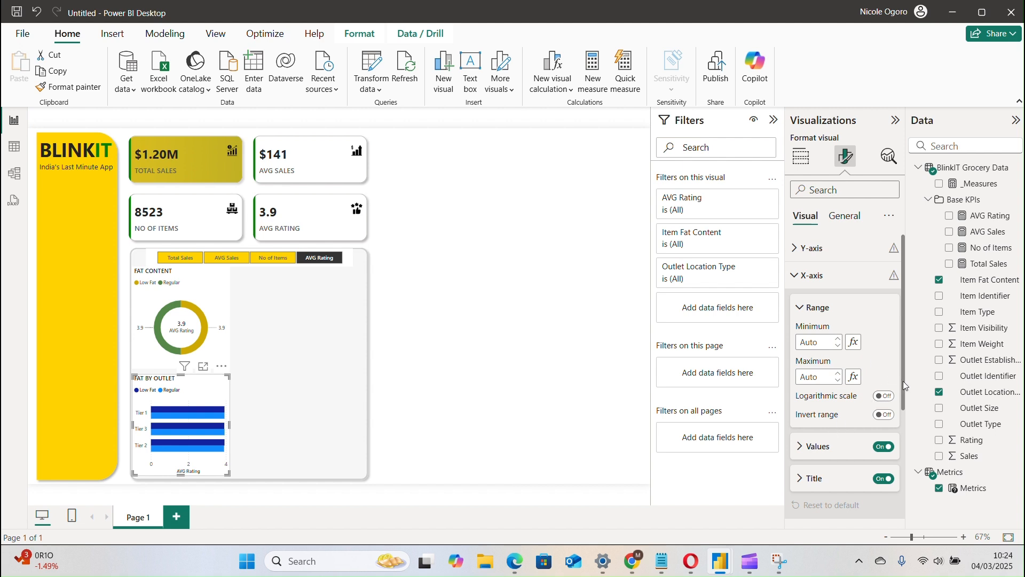
scroll(901, 401, down, 3)
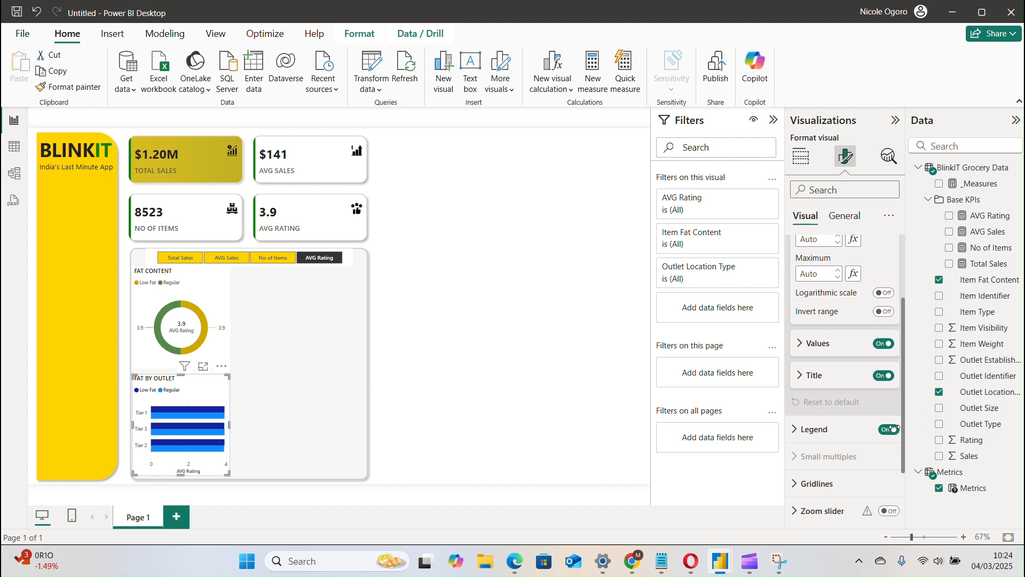
click(865, 347)
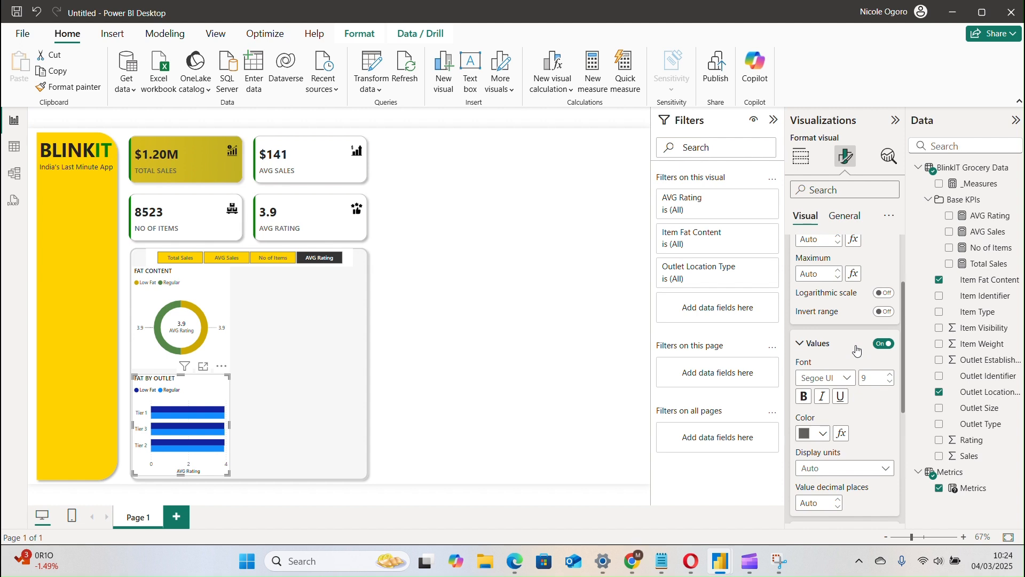
click(890, 383)
click(833, 379)
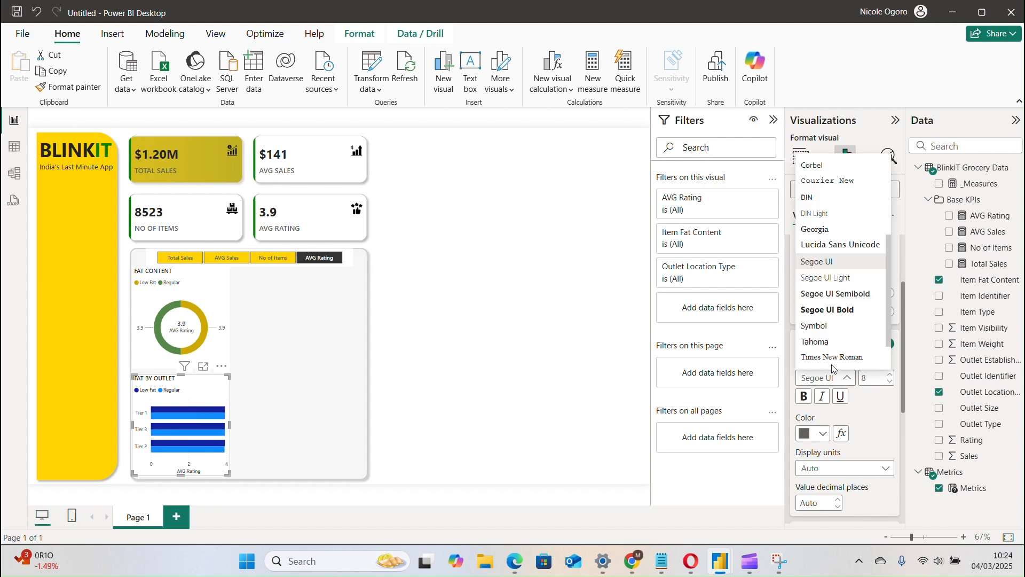
click(844, 294)
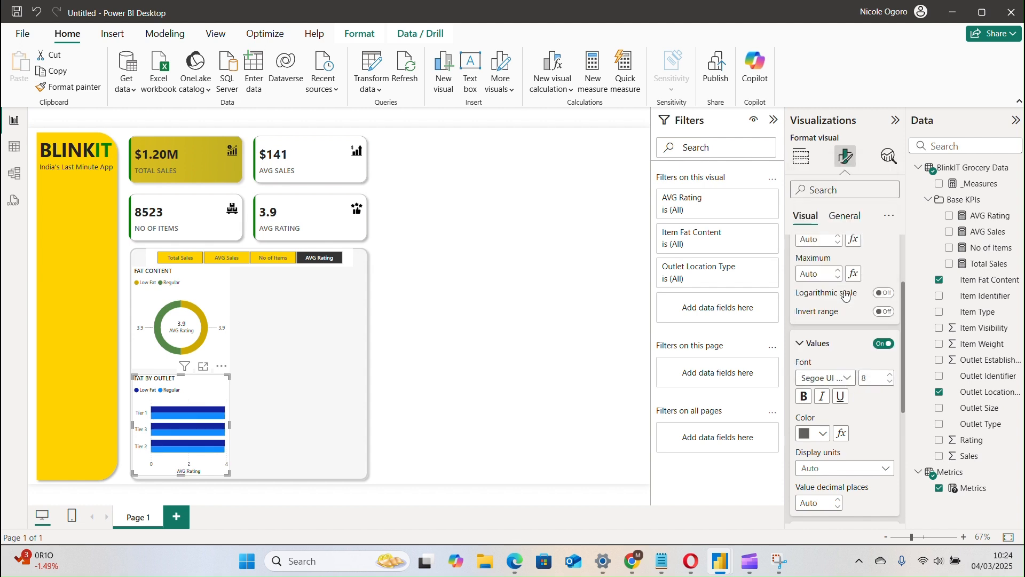
click(821, 442)
click(834, 296)
Turn off the X-axis title of the FAT BY OUTLET chart and collapse the X-axis value settings.
drag(902, 400, 903, 435)
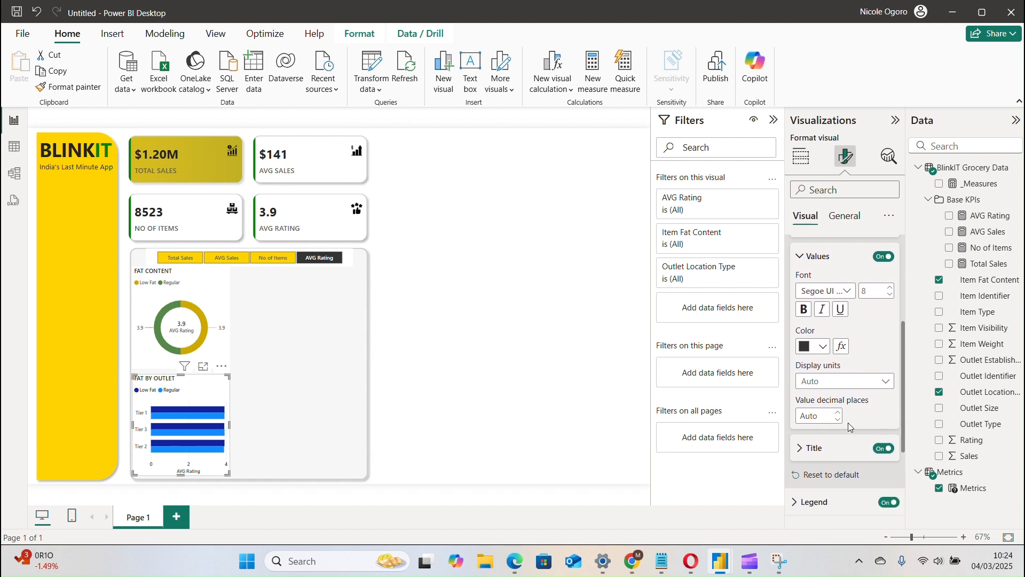
click(884, 448)
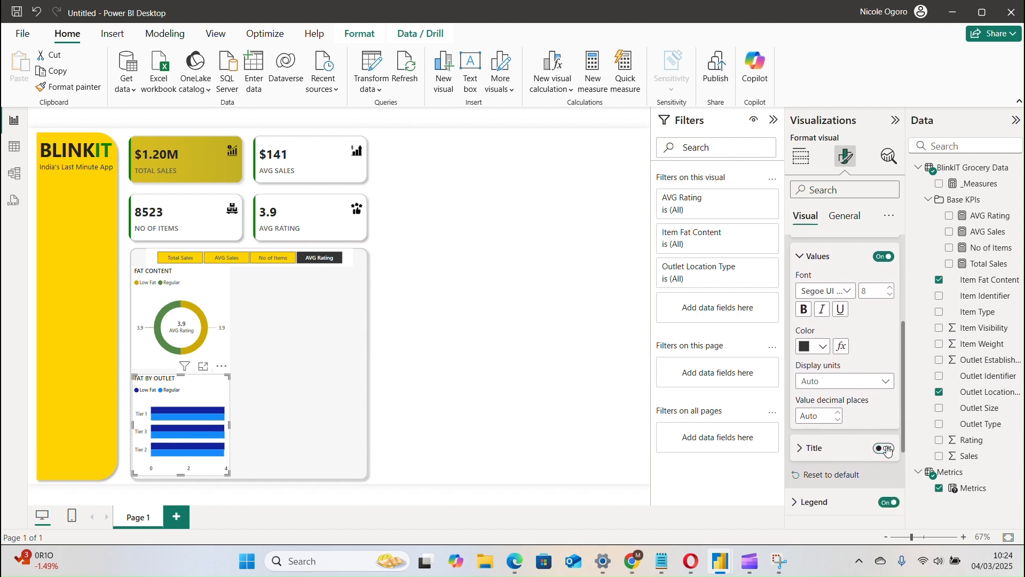
click(887, 449)
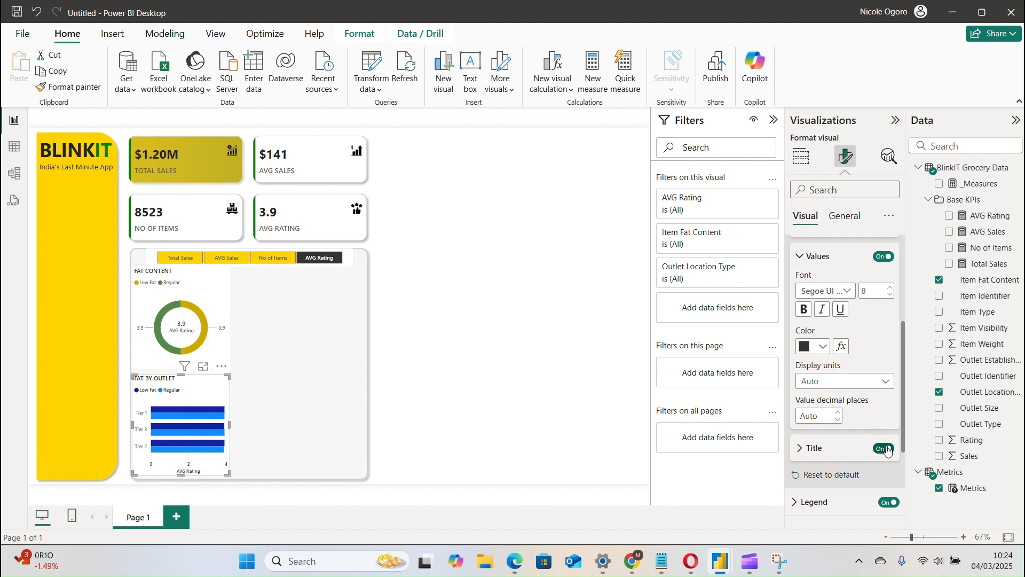
click(888, 451)
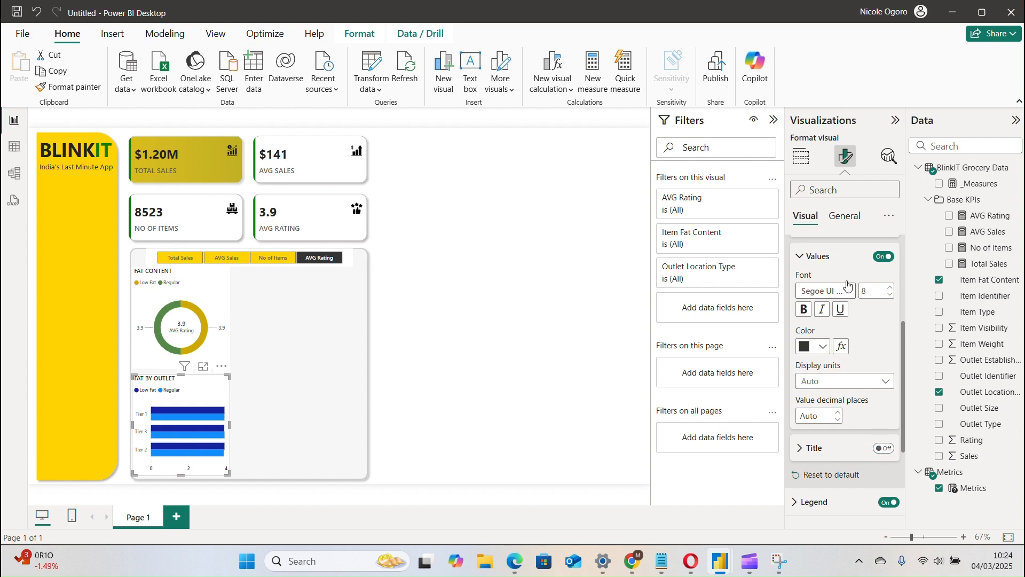
click(810, 258)
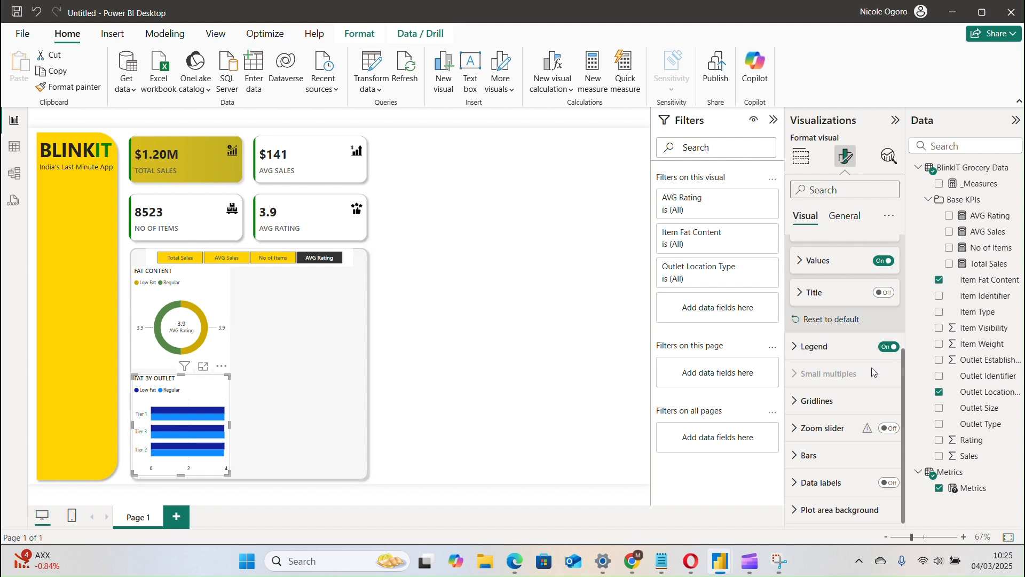
Color the Low Fat series bars of the FAT BY OUTLET chart with the recently used gold.
click(839, 457)
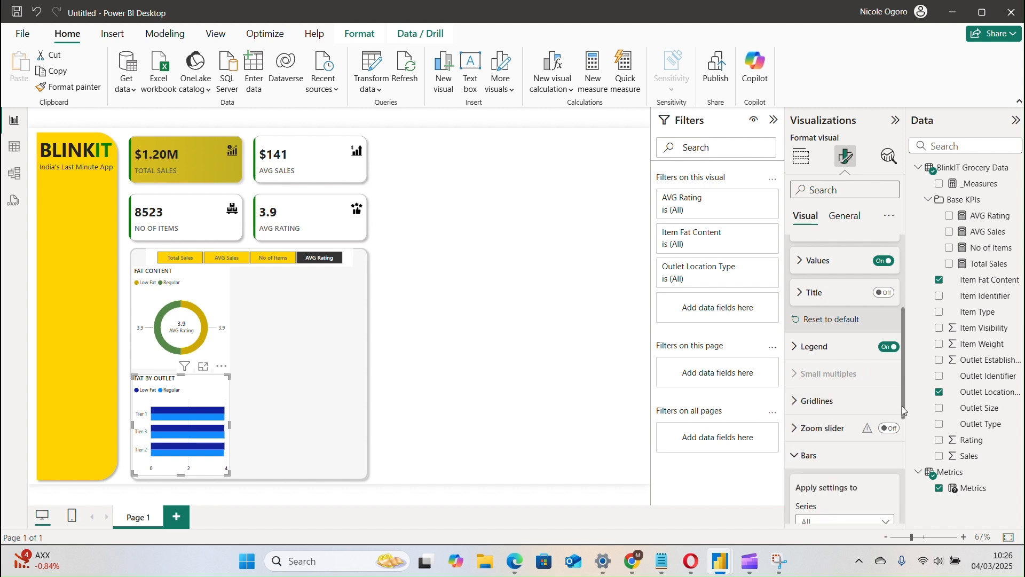
scroll(903, 410, down, 5)
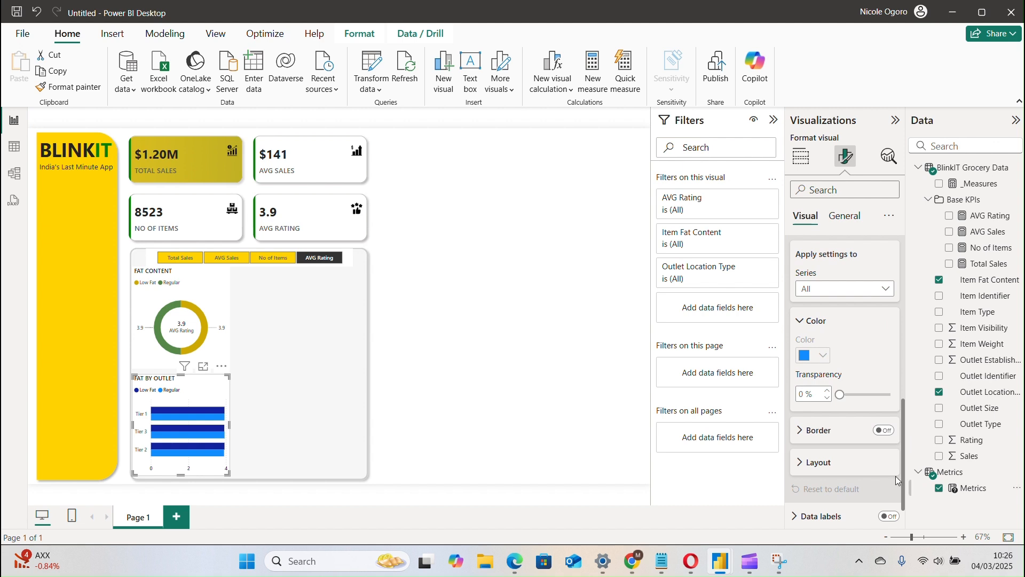
click(816, 286)
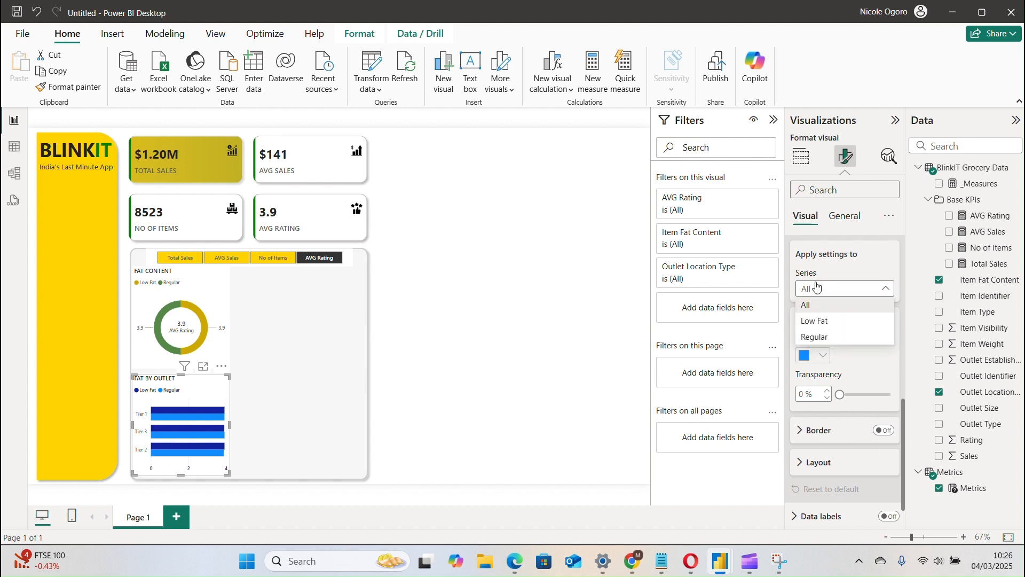
click(825, 328)
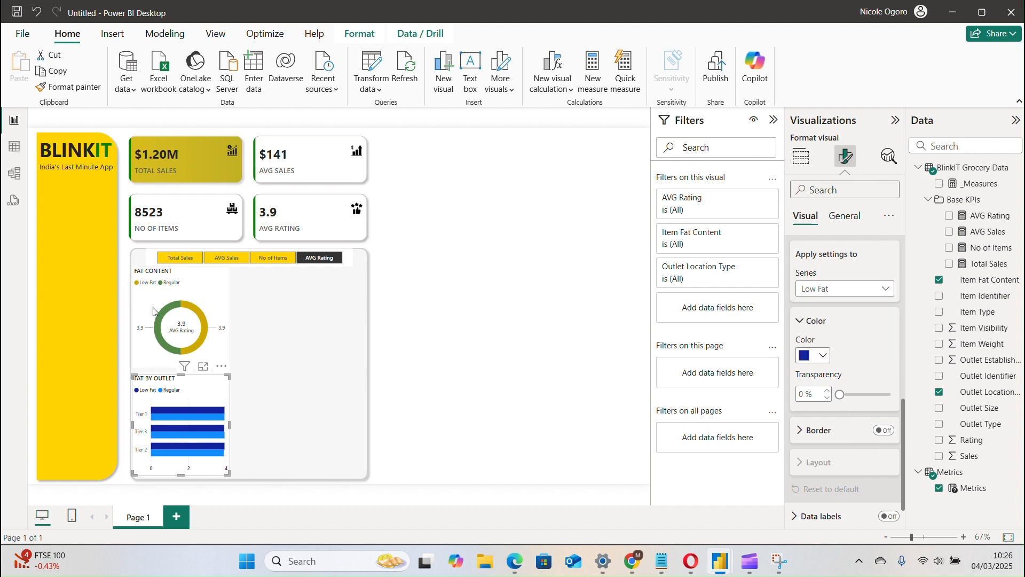
click(807, 357)
click(832, 297)
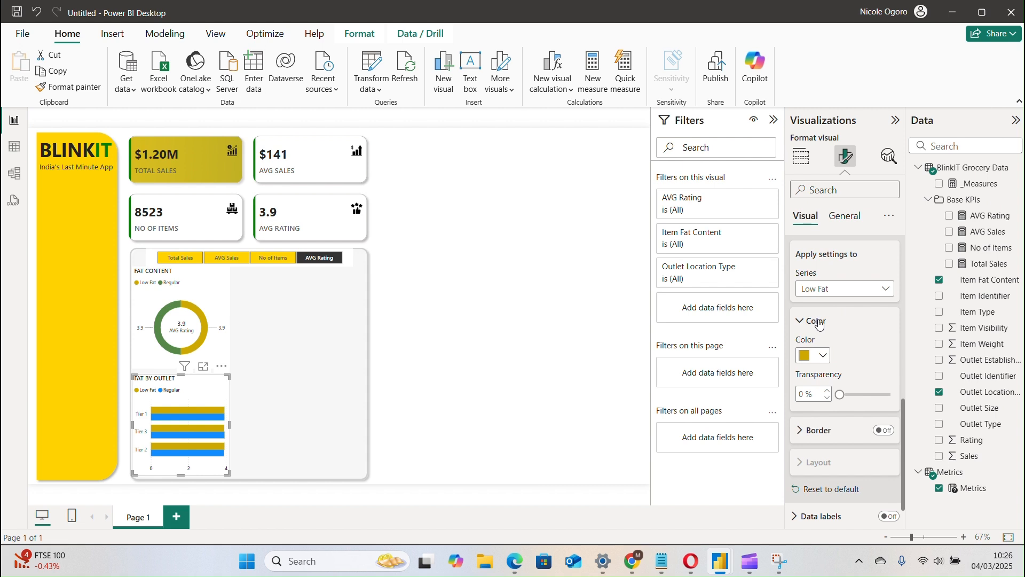
Color the Regular series bars green (#568949) and collapse the bar color settings.
click(833, 298)
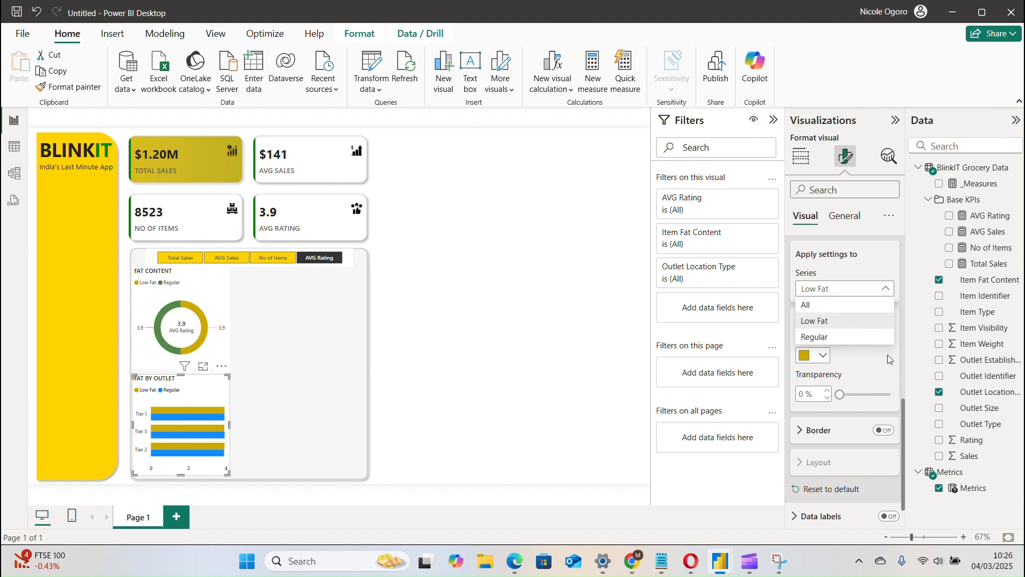
click(848, 338)
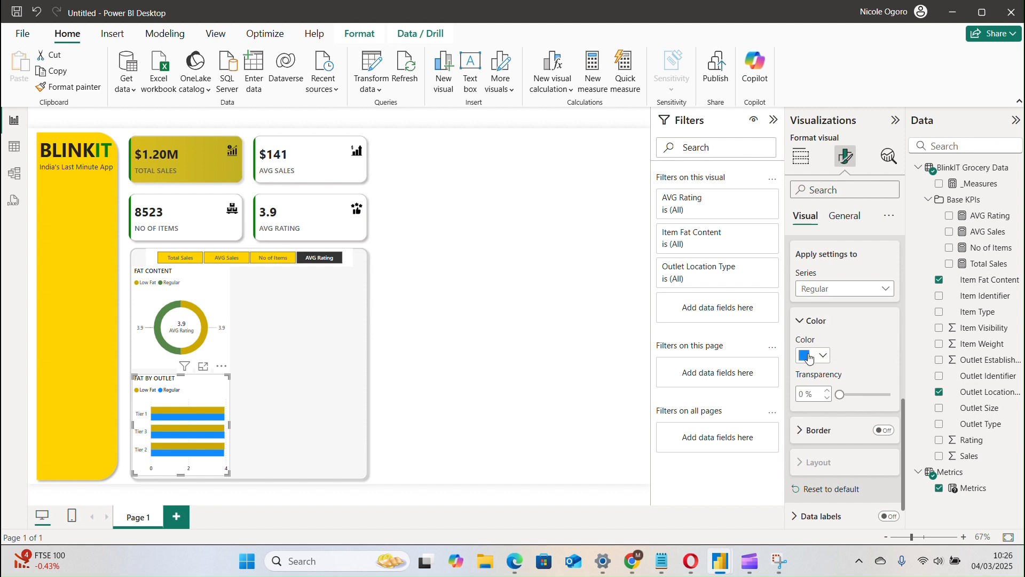
click(813, 355)
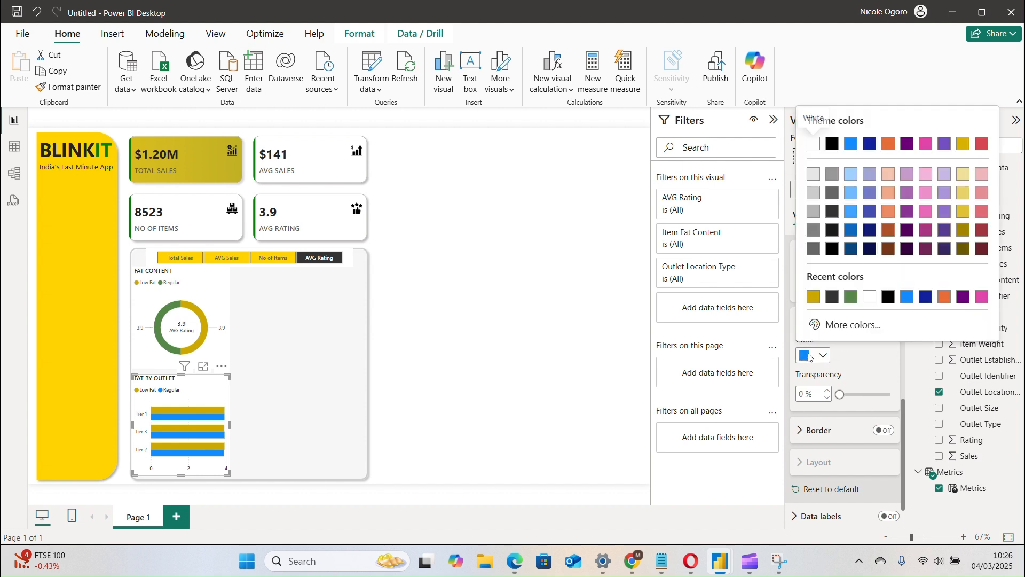
click(852, 298)
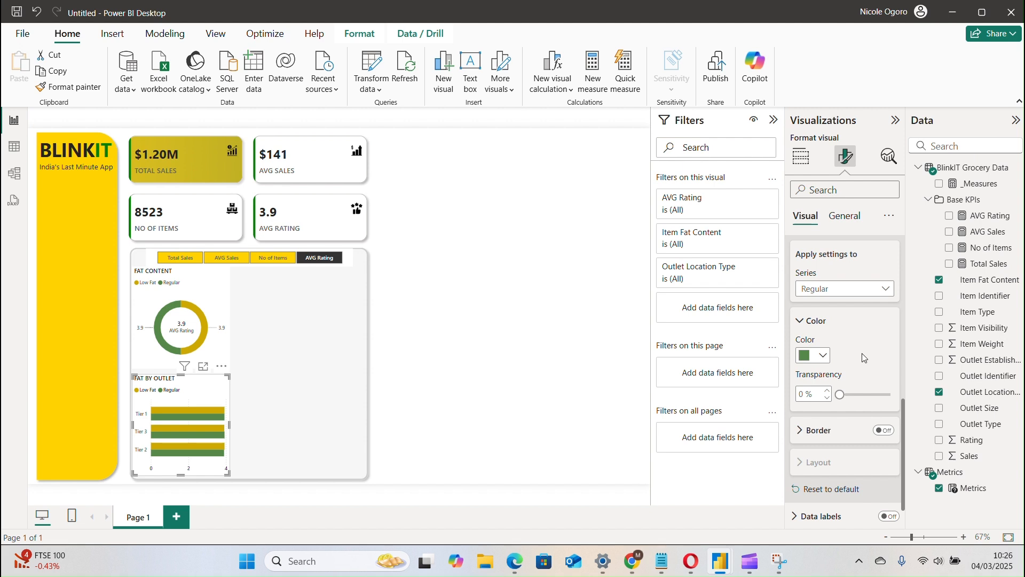
click(803, 322)
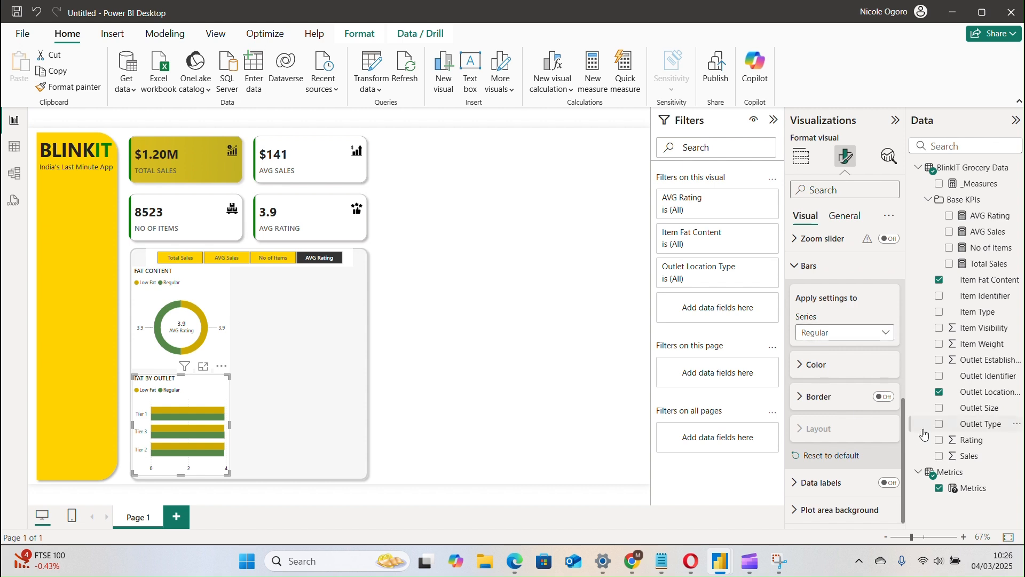
Turn on data labels for all series of the FAT BY OUTLET chart and expand the label value settings.
click(889, 483)
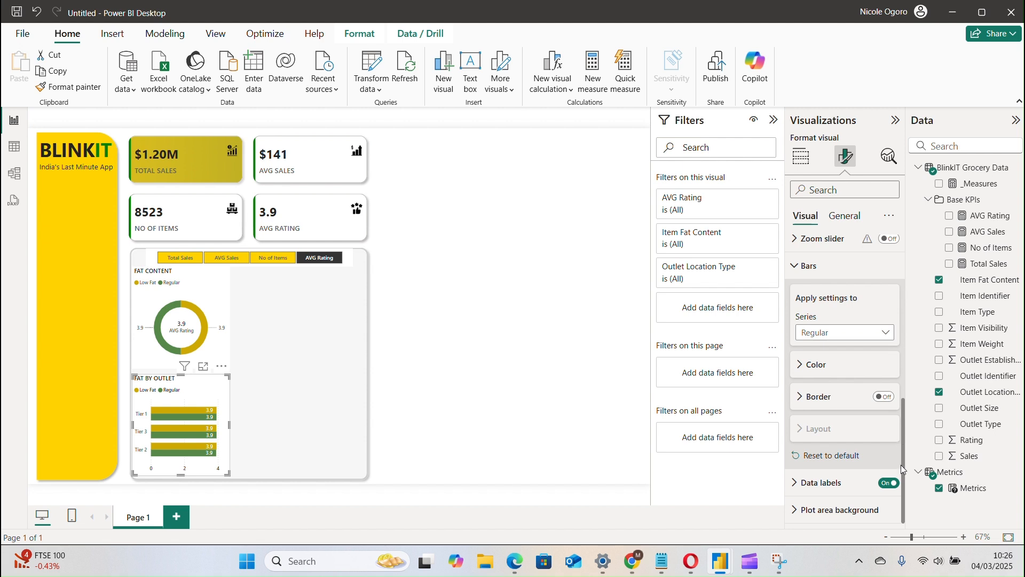
click(808, 491)
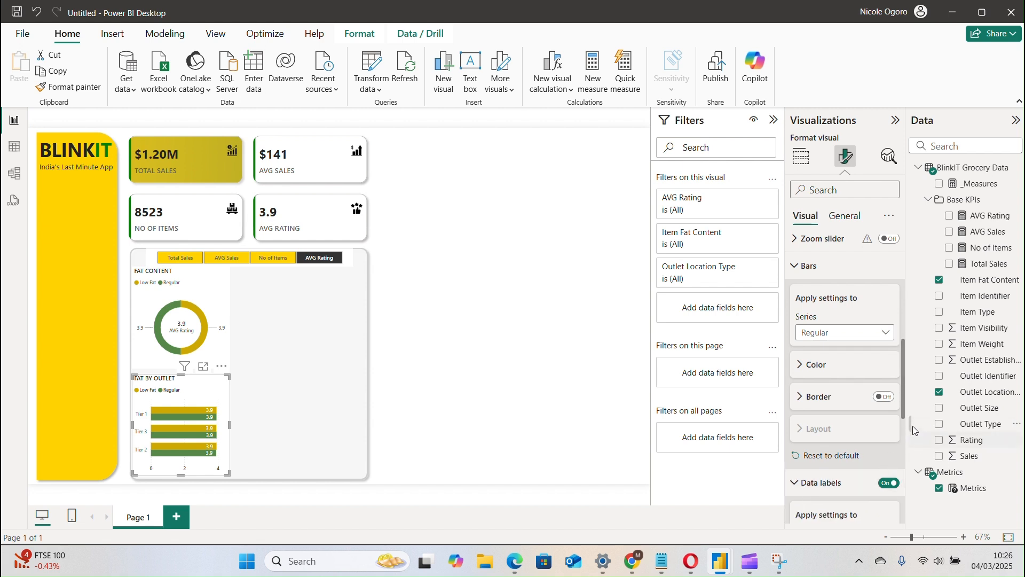
scroll(844, 320, down, 1)
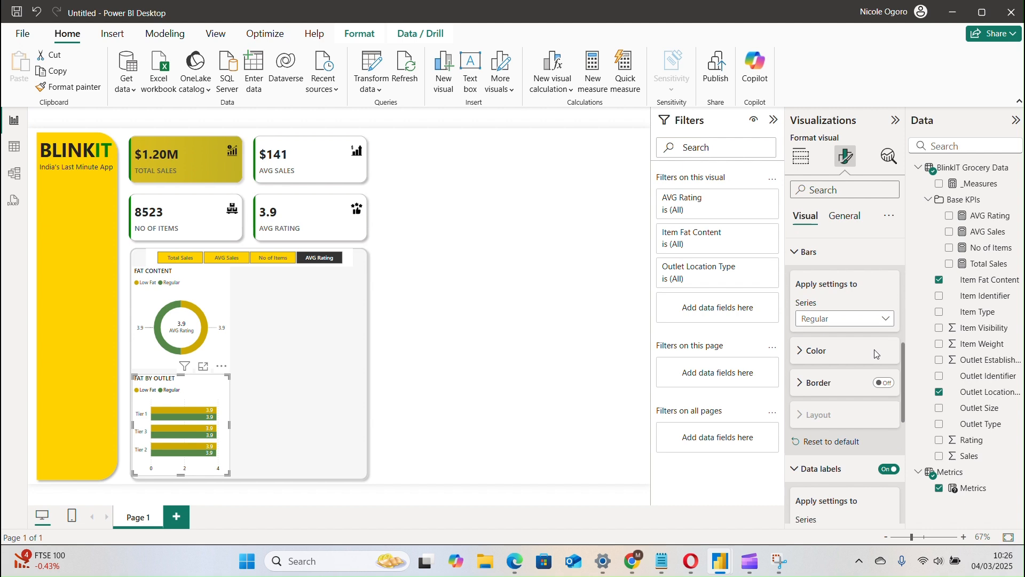
click(809, 251)
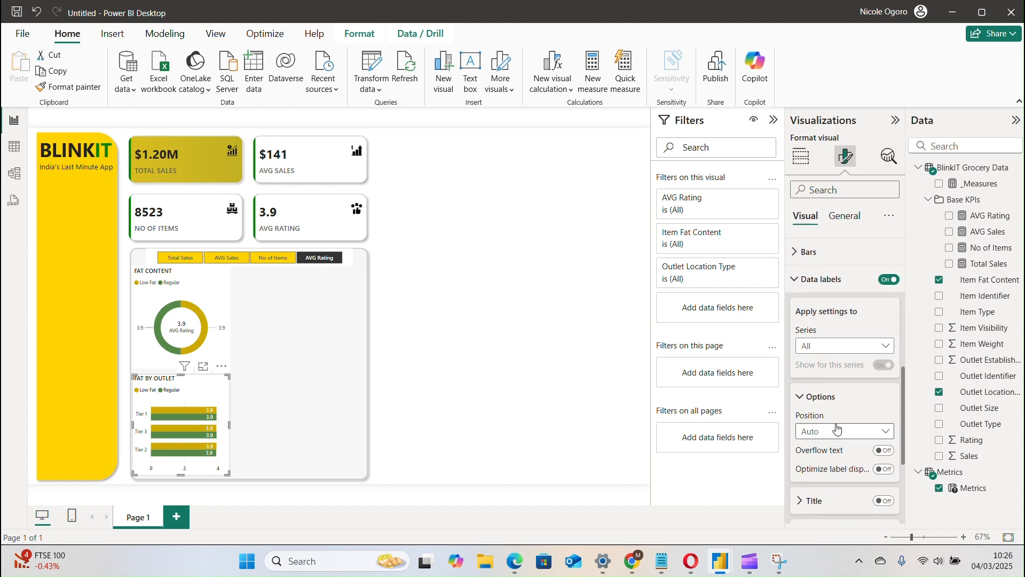
click(838, 350)
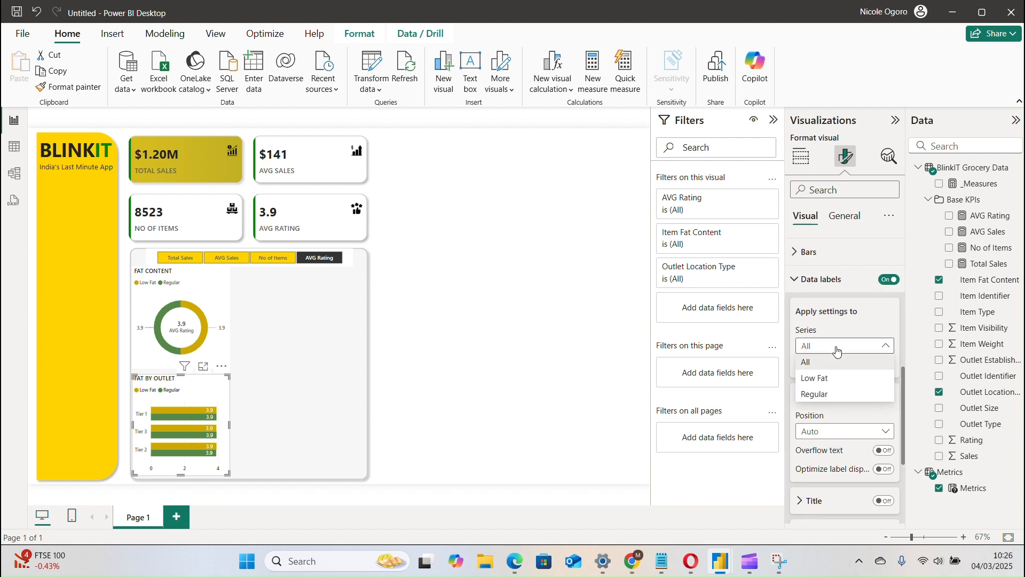
click(875, 345)
scroll(904, 390, down, 4)
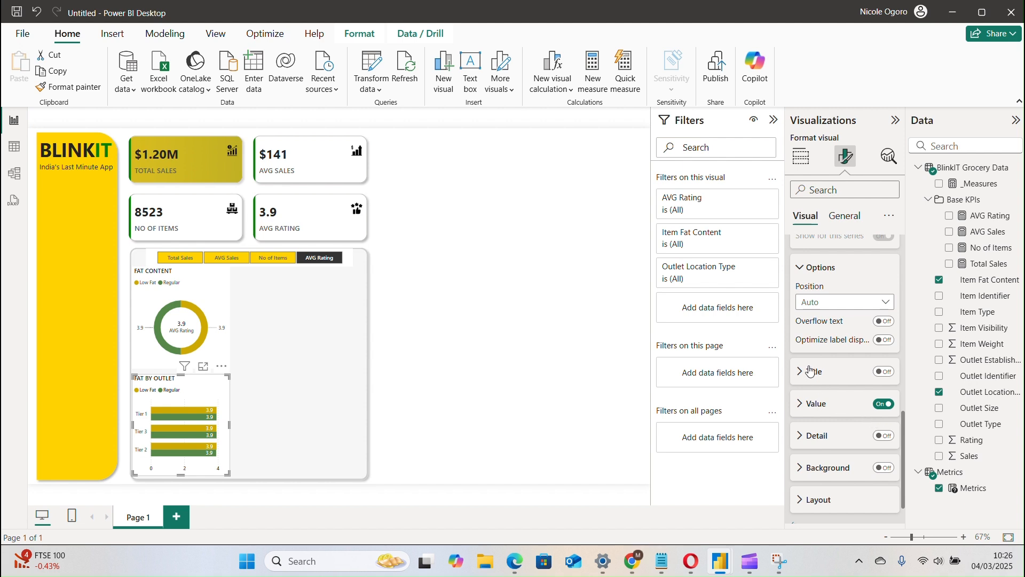
click(800, 405)
click(886, 373)
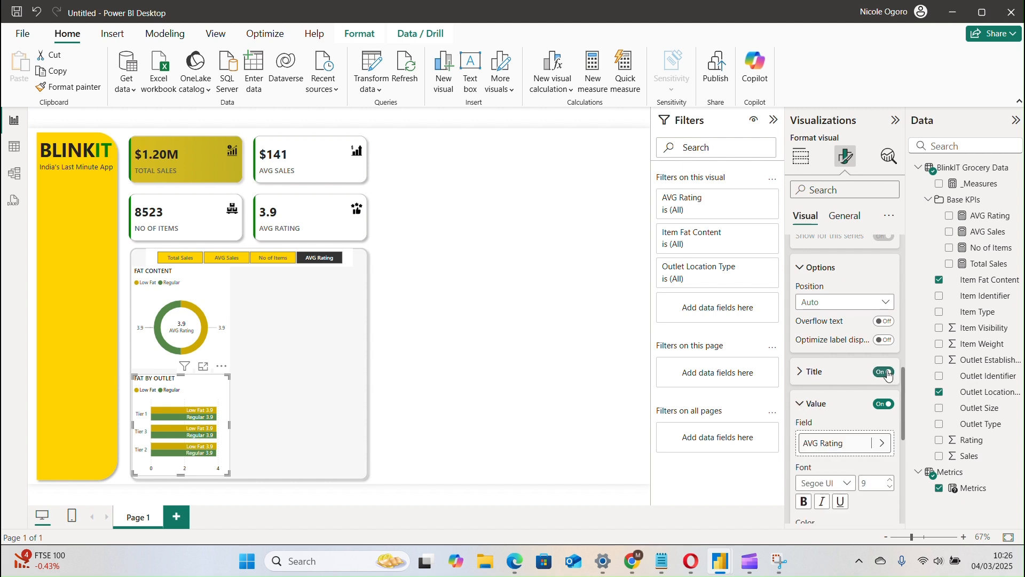
click(887, 374)
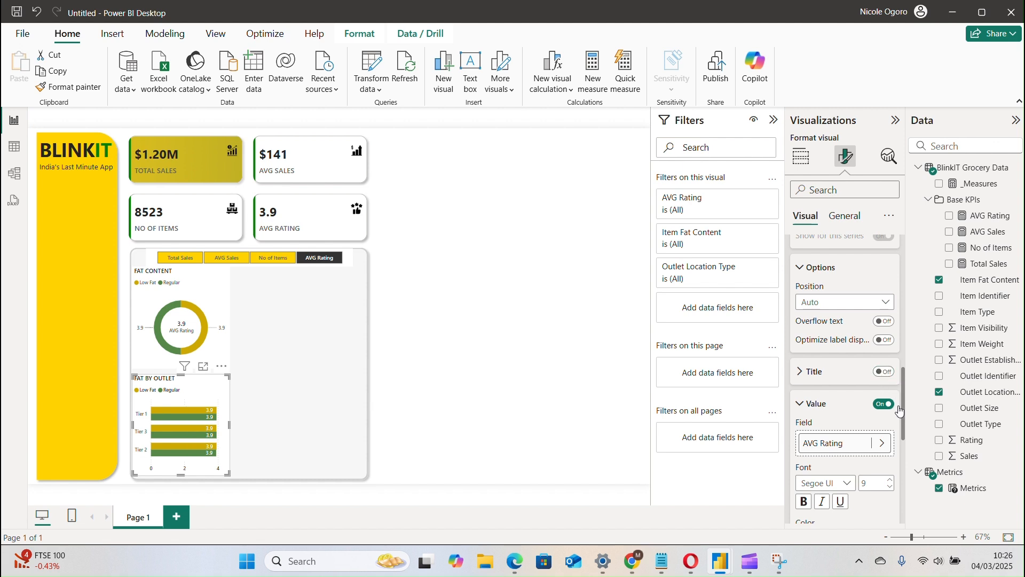
click(885, 372)
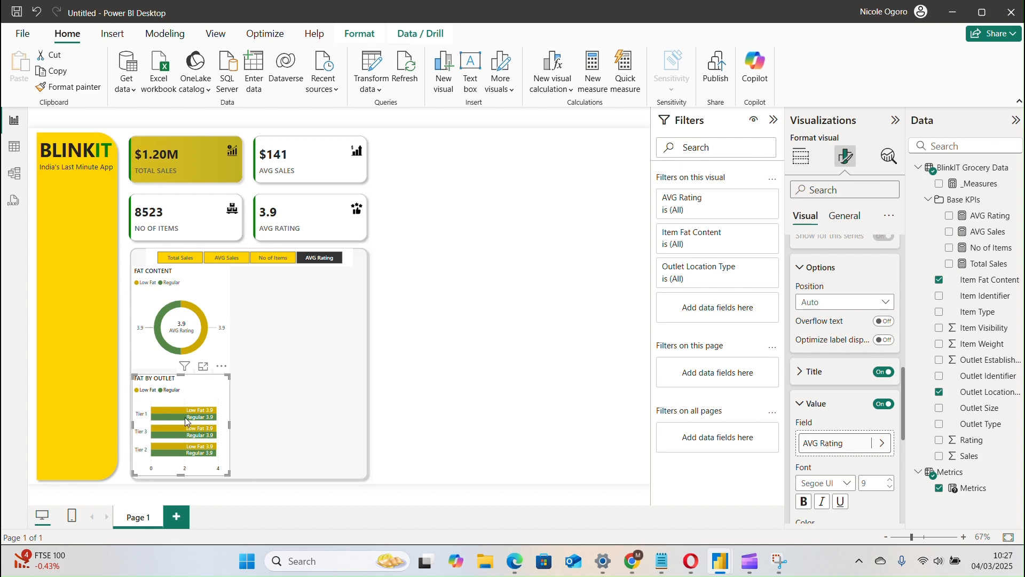
click(884, 372)
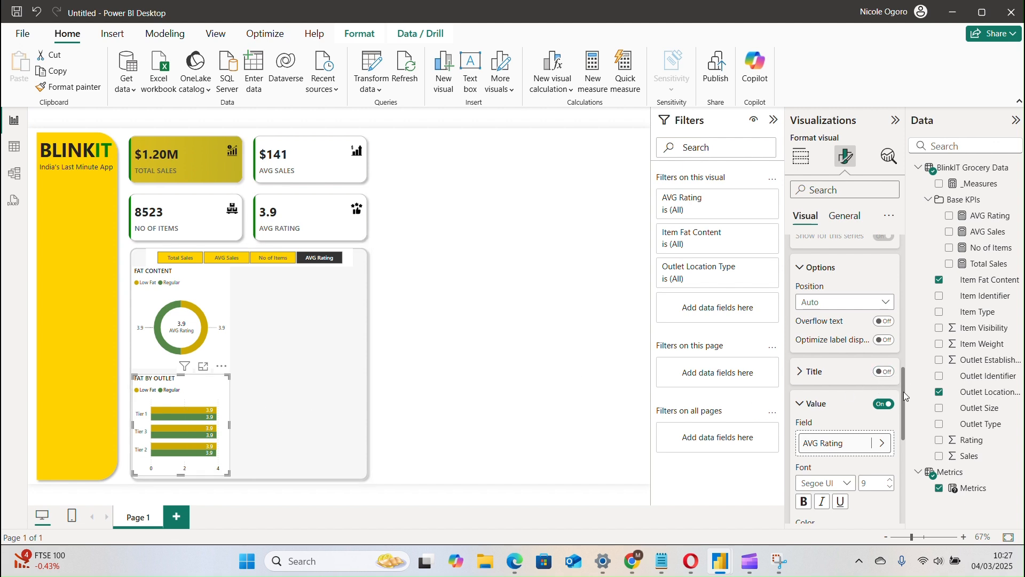
Format the bar chart's data label values in Segoe UI Semibold at font size 8 with a darker grey color.
drag(906, 396, 904, 432)
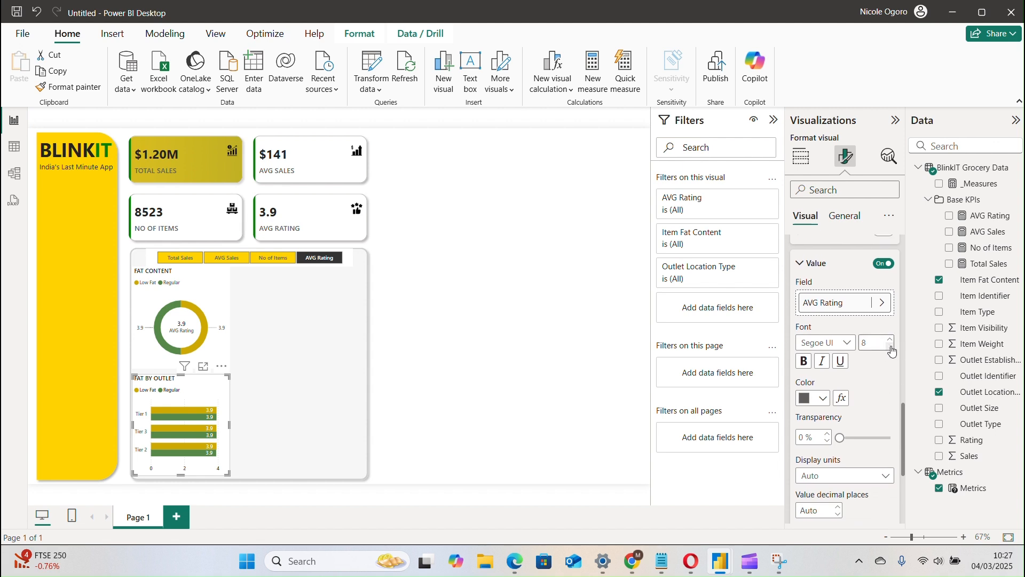
click(835, 345)
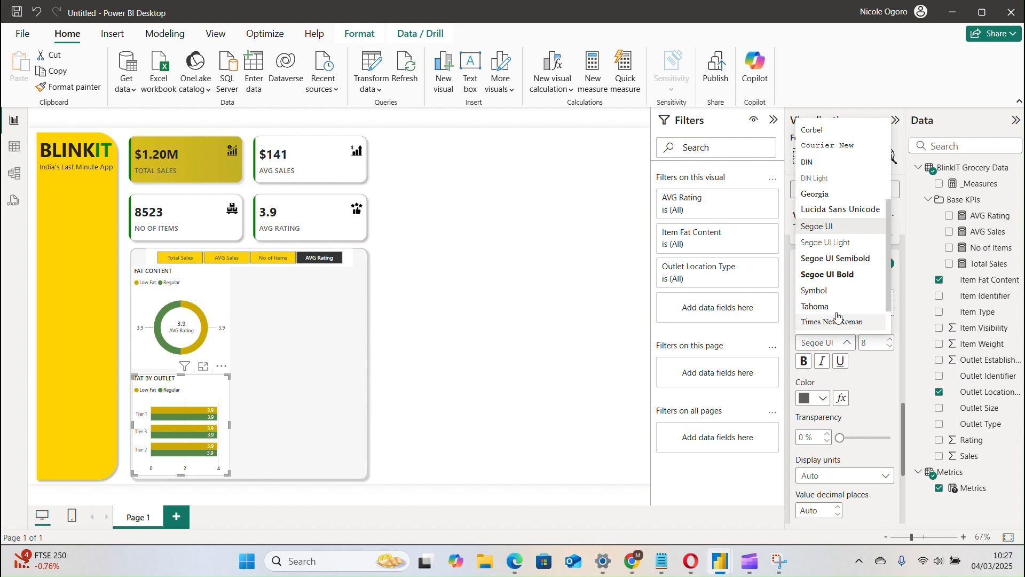
click(841, 260)
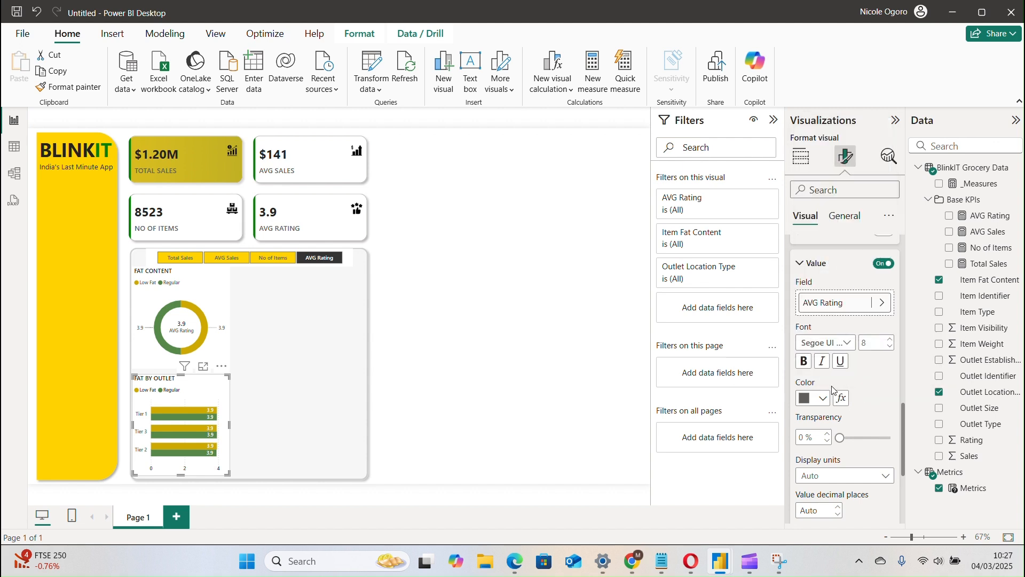
click(809, 399)
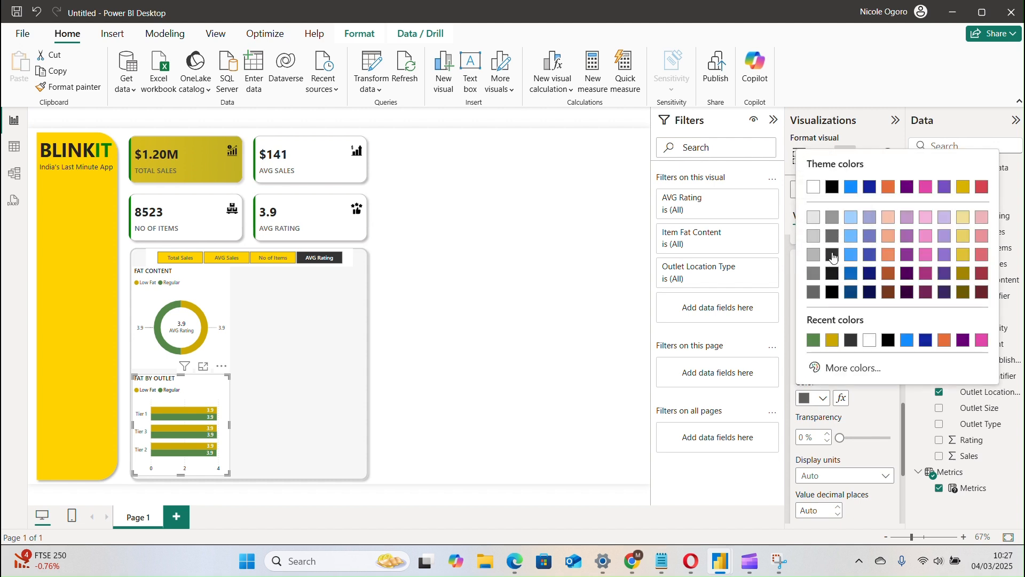
click(834, 257)
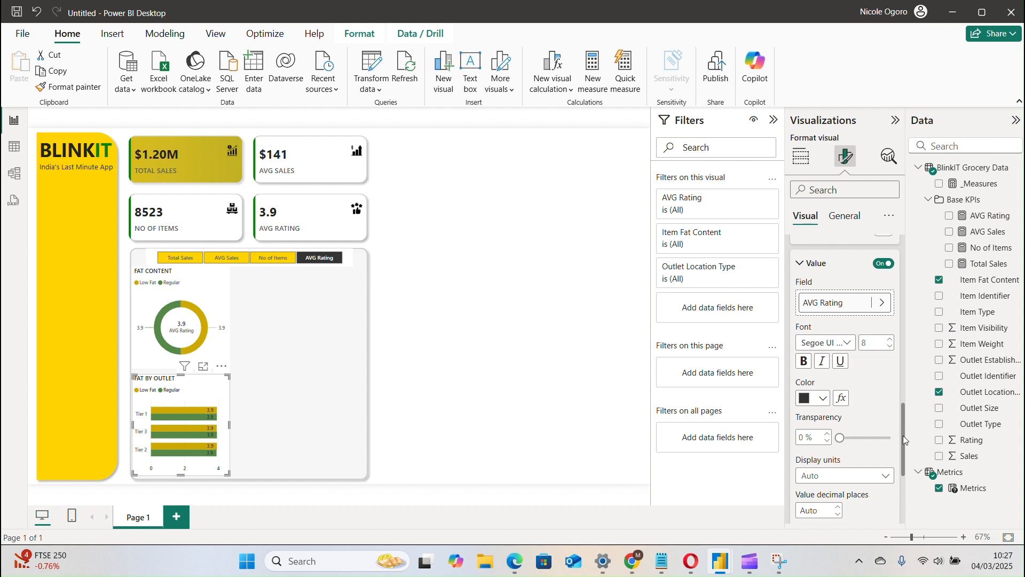
drag(903, 434, 899, 483)
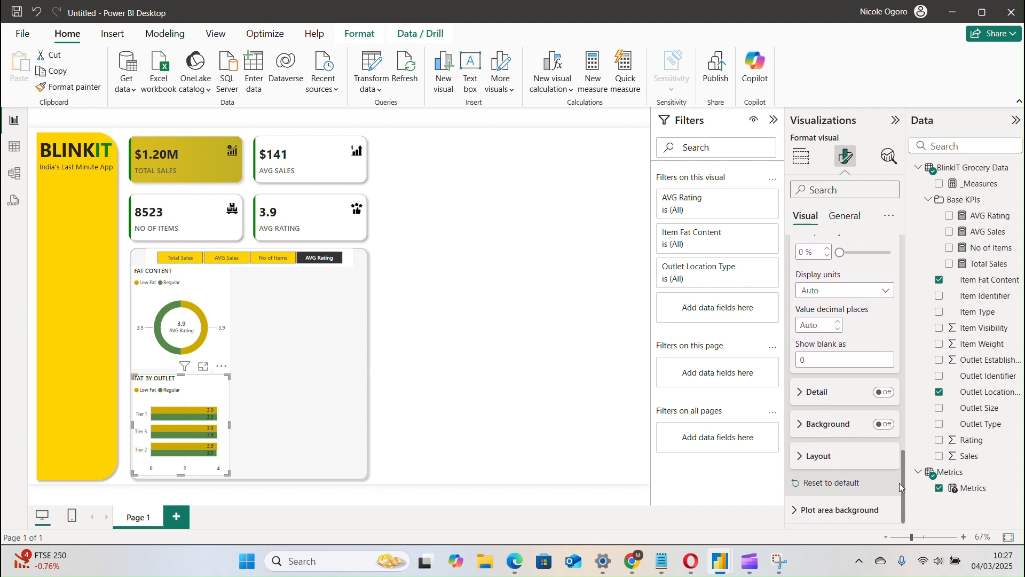
click(826, 288)
click(826, 289)
click(831, 397)
click(837, 396)
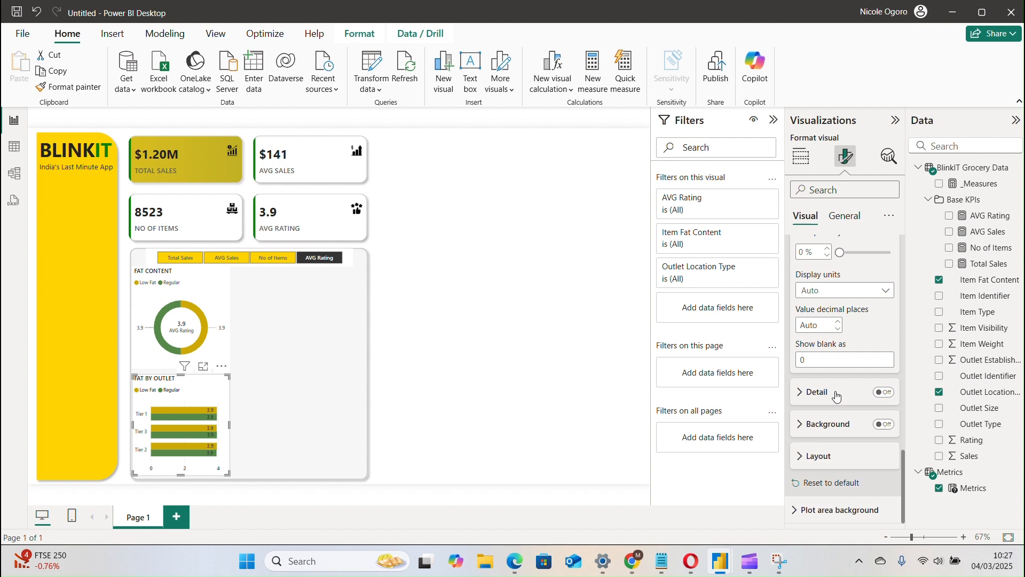
click(838, 429)
click(837, 428)
Set the position of the bar chart's data labels to Outside end.
drag(903, 473, 897, 373)
click(862, 376)
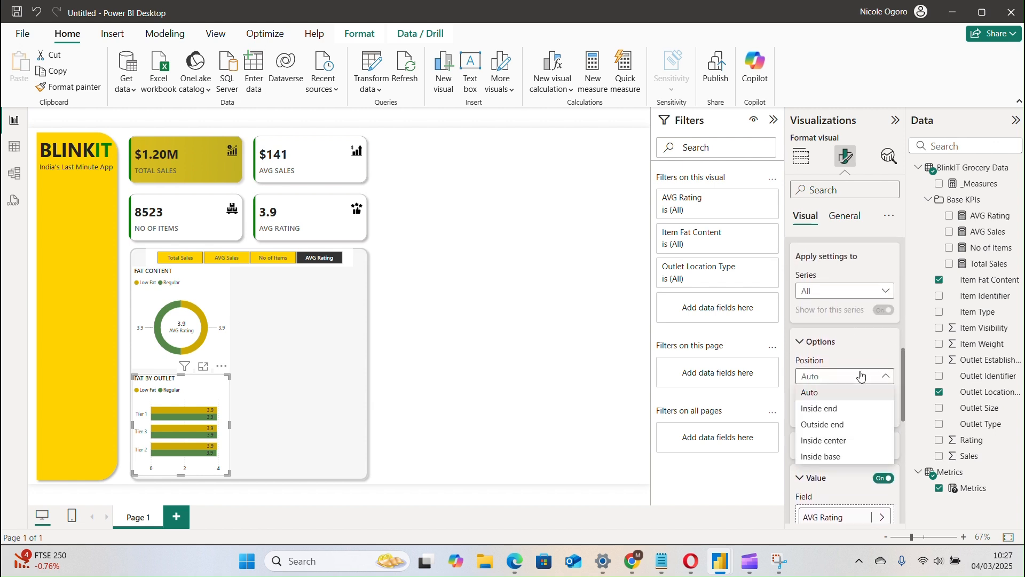
click(849, 430)
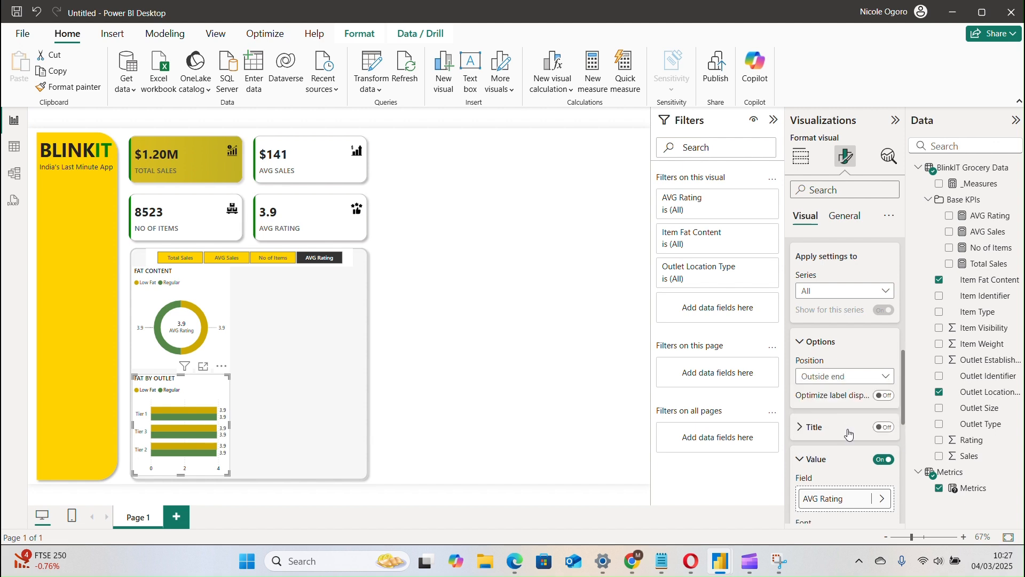
Switch the Metrics slicer to Total Sales, then reselect the FAT BY OUTLET chart and collapse its X-axis settings.
click(194, 263)
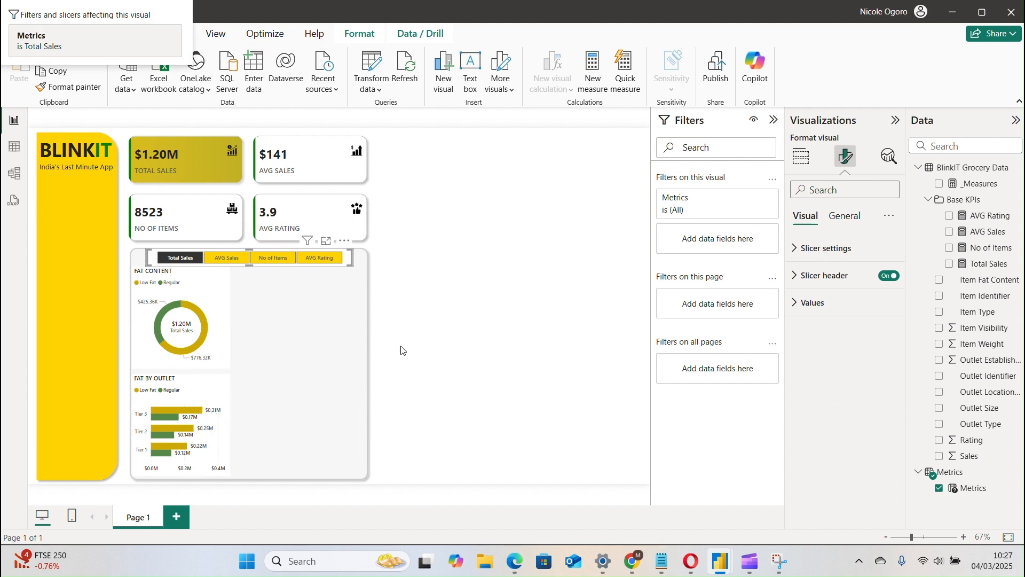
click(203, 402)
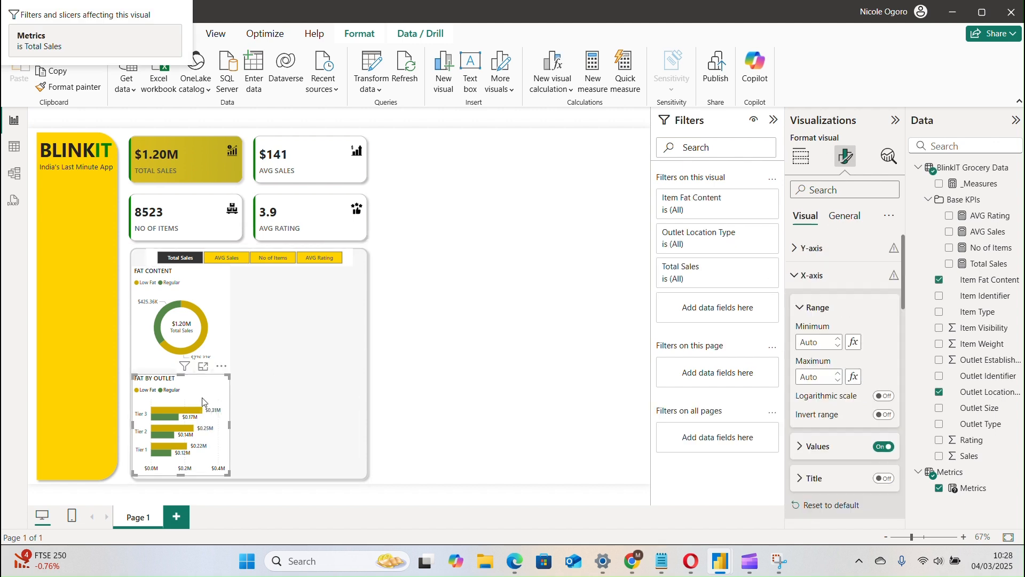
click(803, 277)
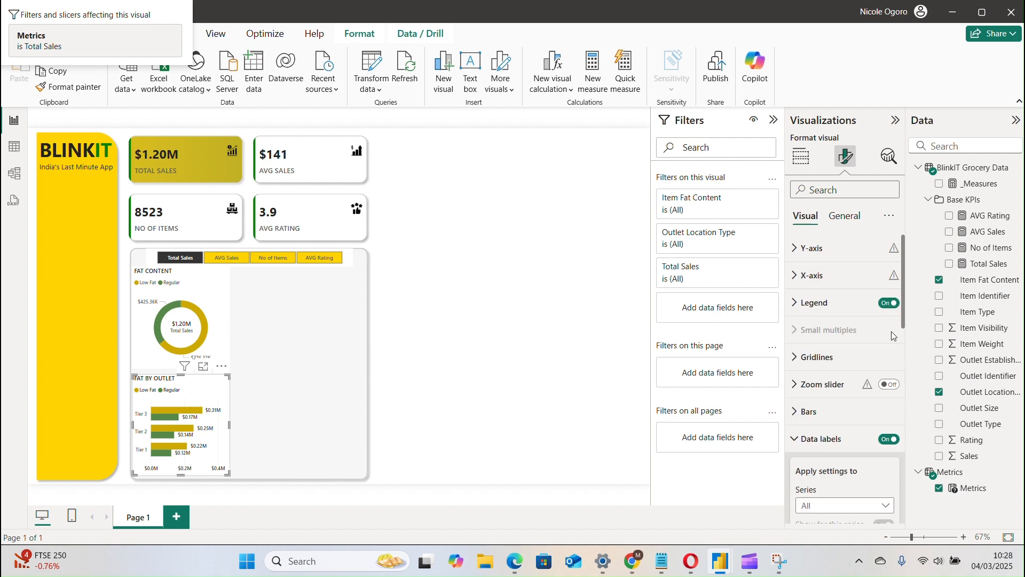
Try the Multi-line layout on the FAT BY OUTLET chart's data labels and return it to Single line.
drag(902, 315, 907, 517)
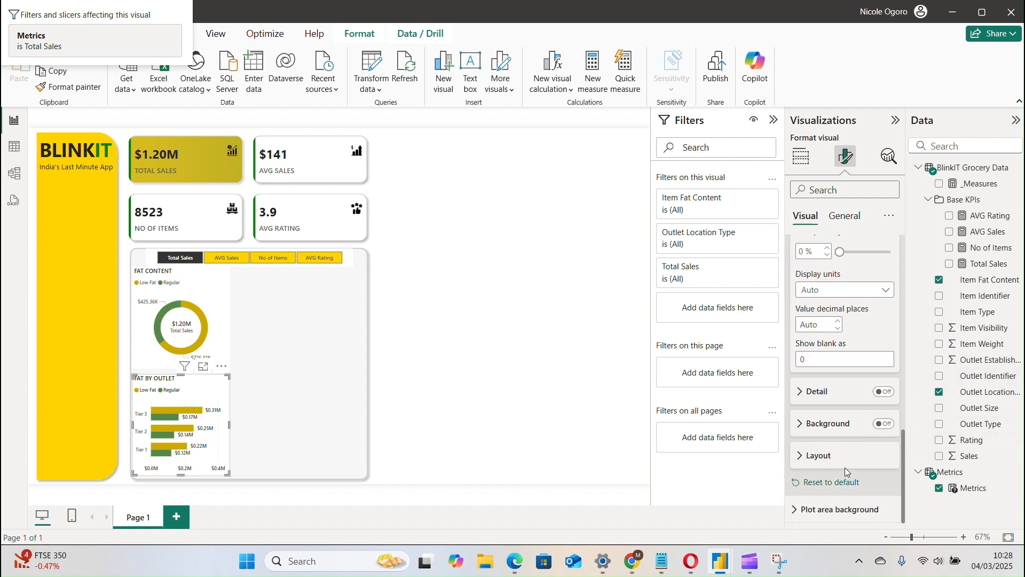
click(825, 460)
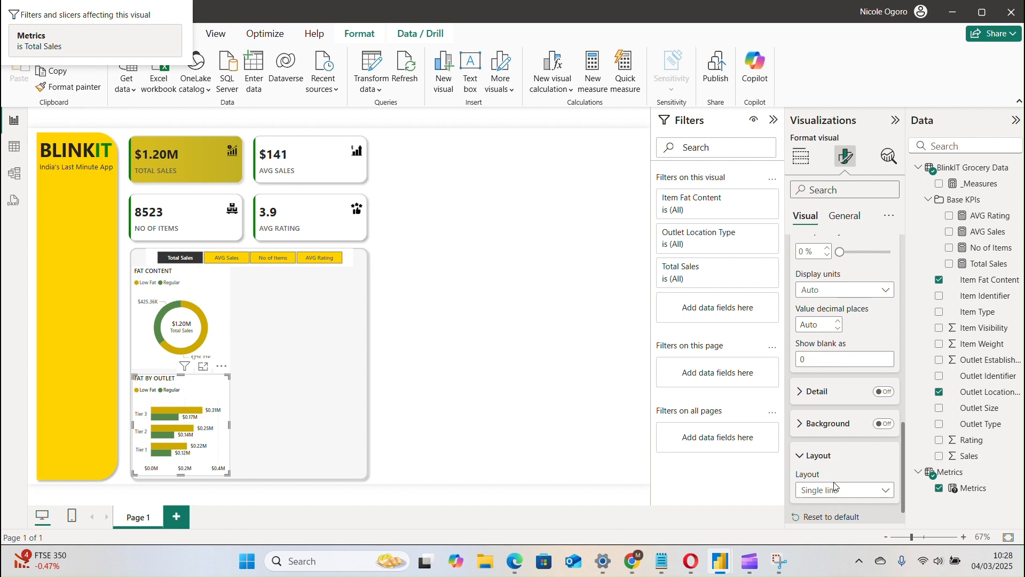
click(846, 494)
click(845, 494)
click(845, 495)
click(845, 507)
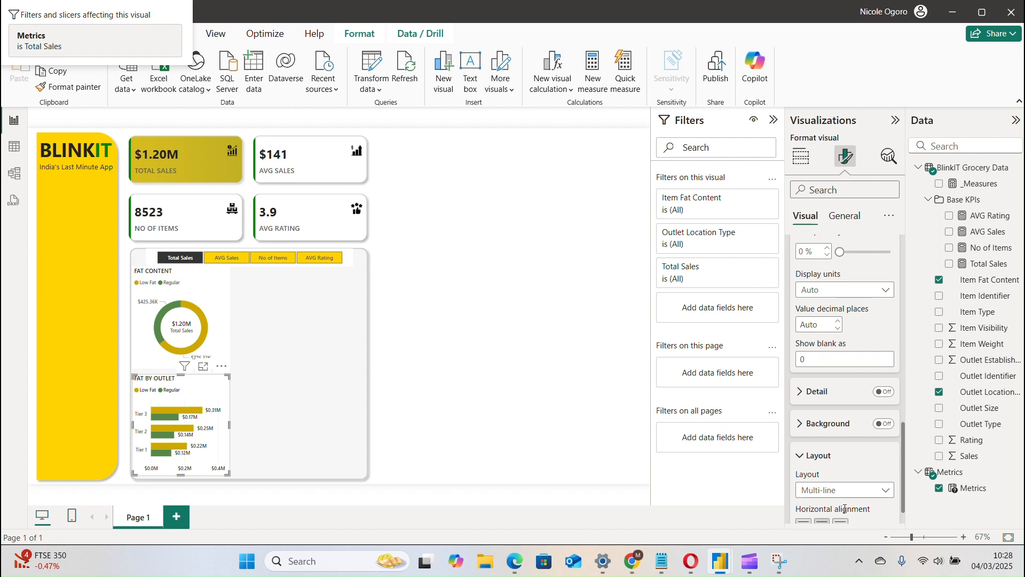
click(843, 495)
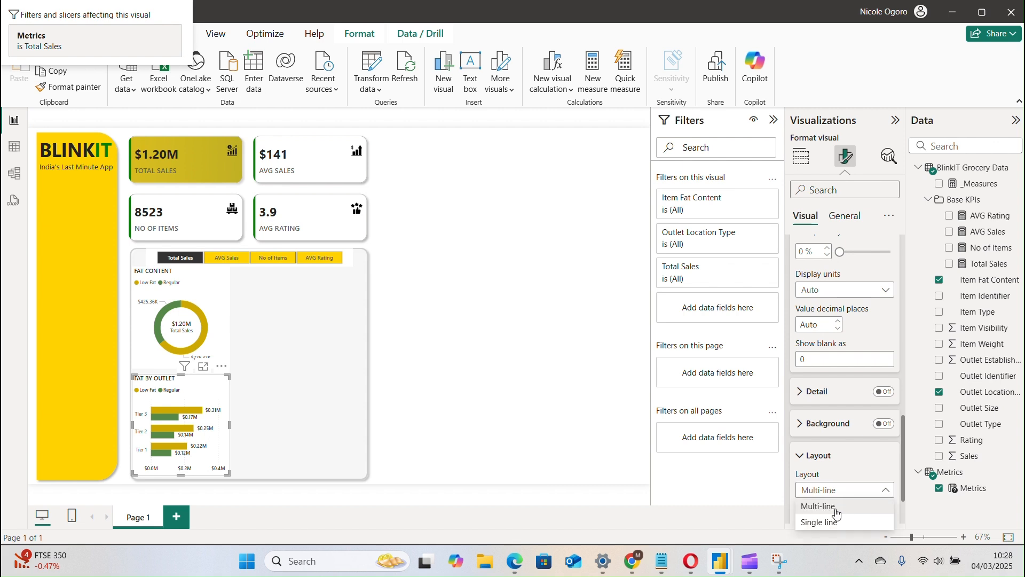
click(836, 522)
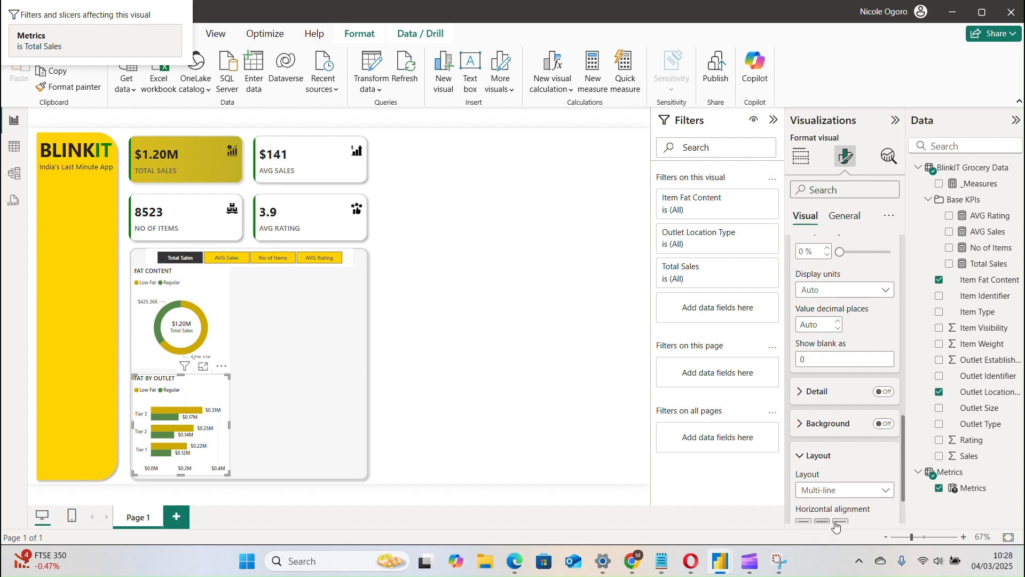
click(824, 457)
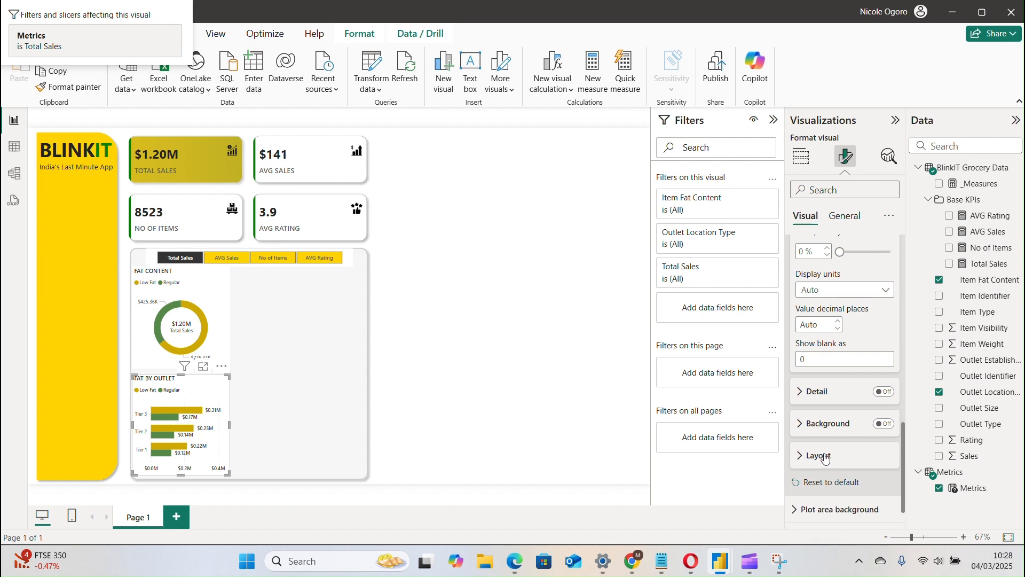
click(829, 424)
click(828, 424)
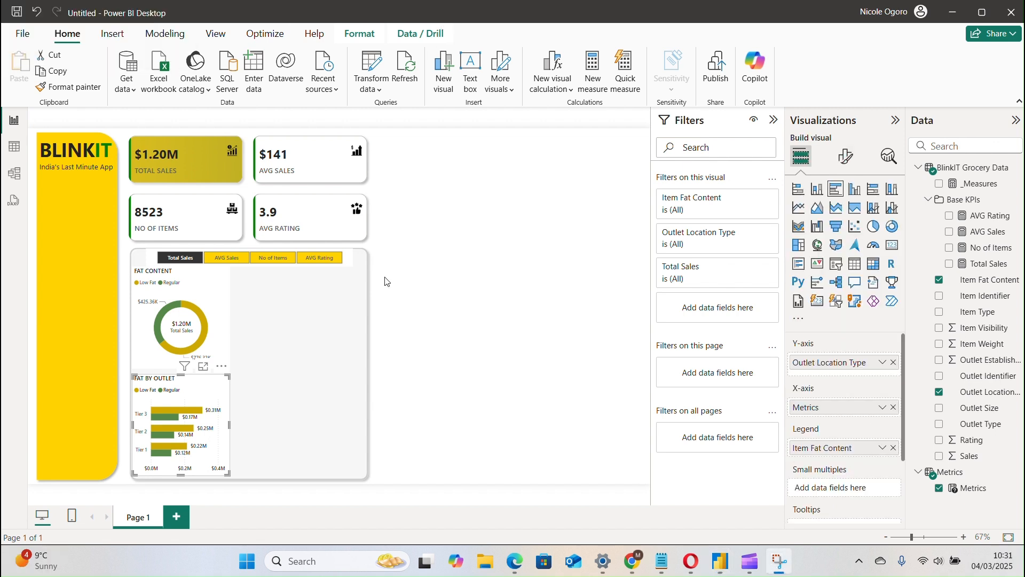
Test the dashboard's cross-filtering with the Tier 3 Low Fat bar and clear the selection.
click(309, 392)
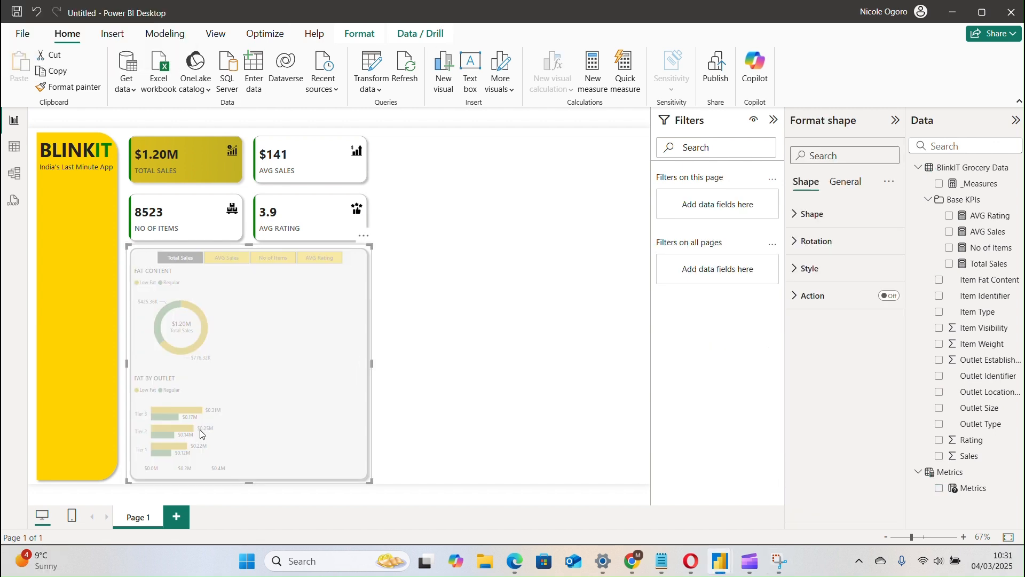
click(448, 403)
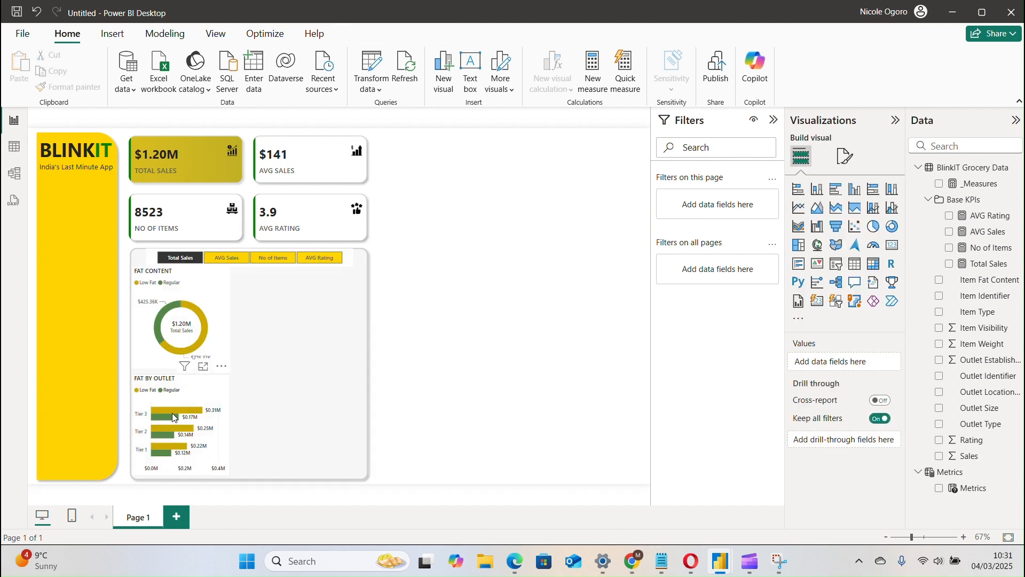
click(182, 410)
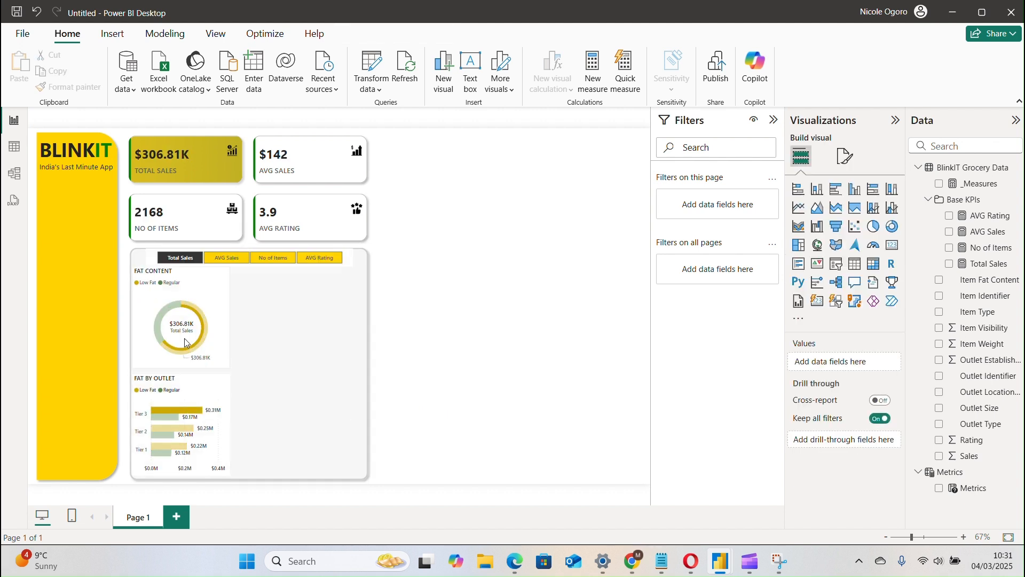
click(179, 414)
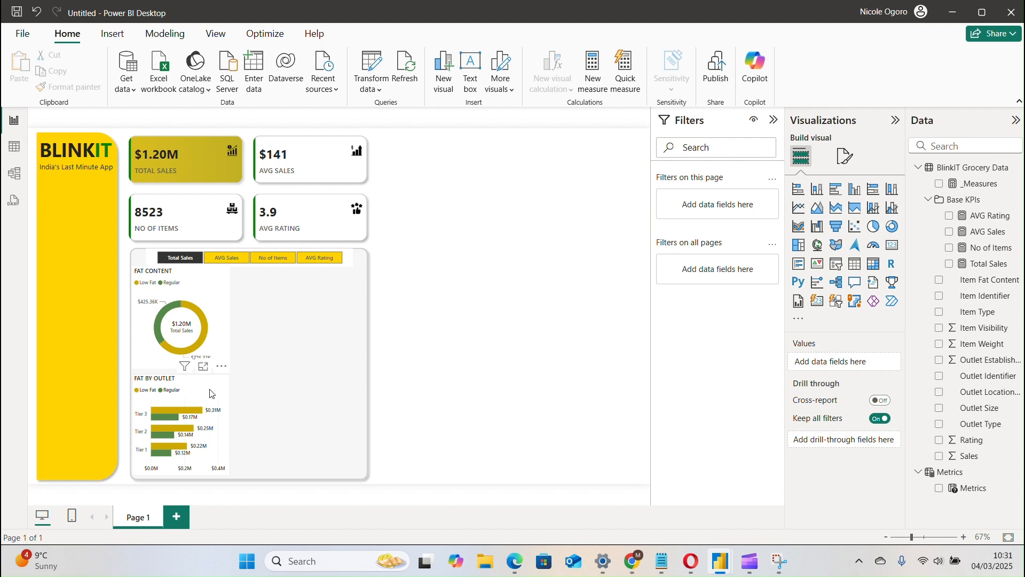
Turn off the background effect of the FAT BY OUTLET chart.
click(212, 393)
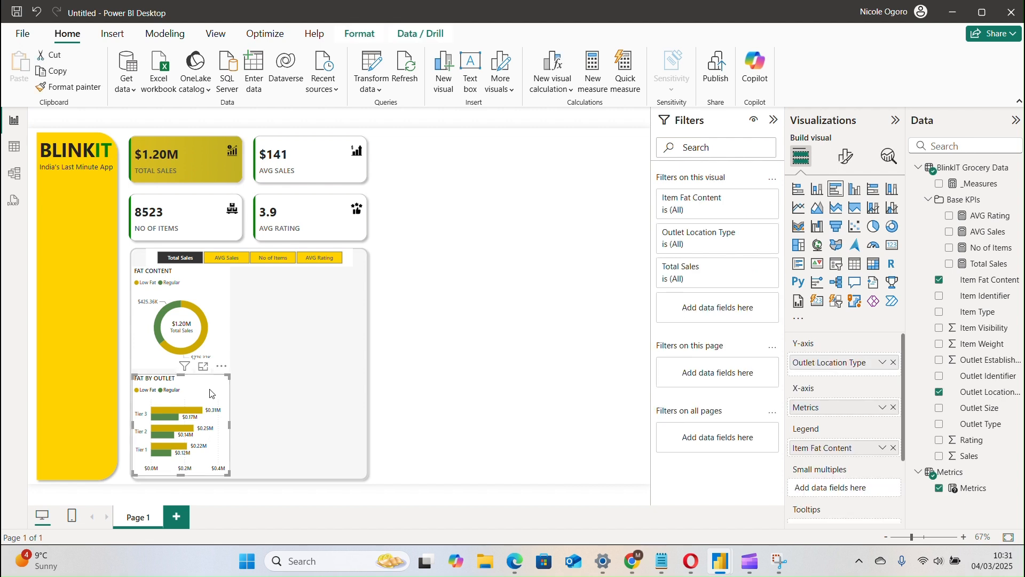
click(849, 158)
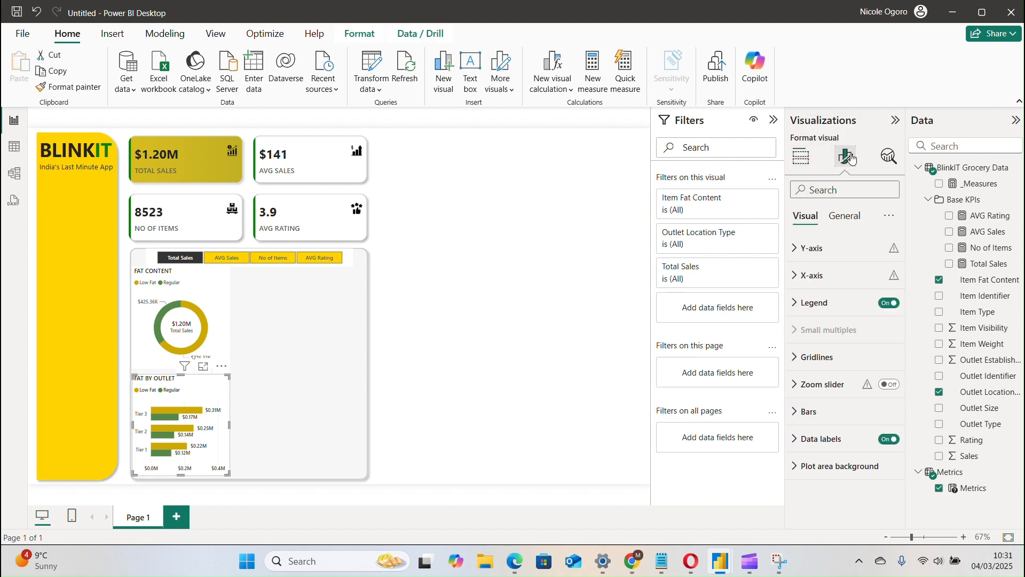
click(852, 215)
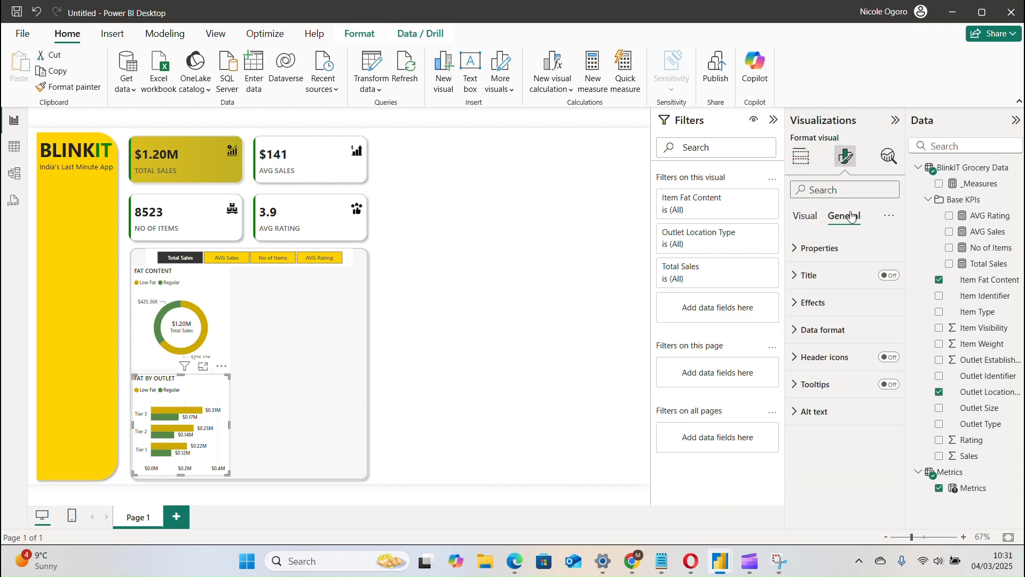
click(854, 302)
click(885, 337)
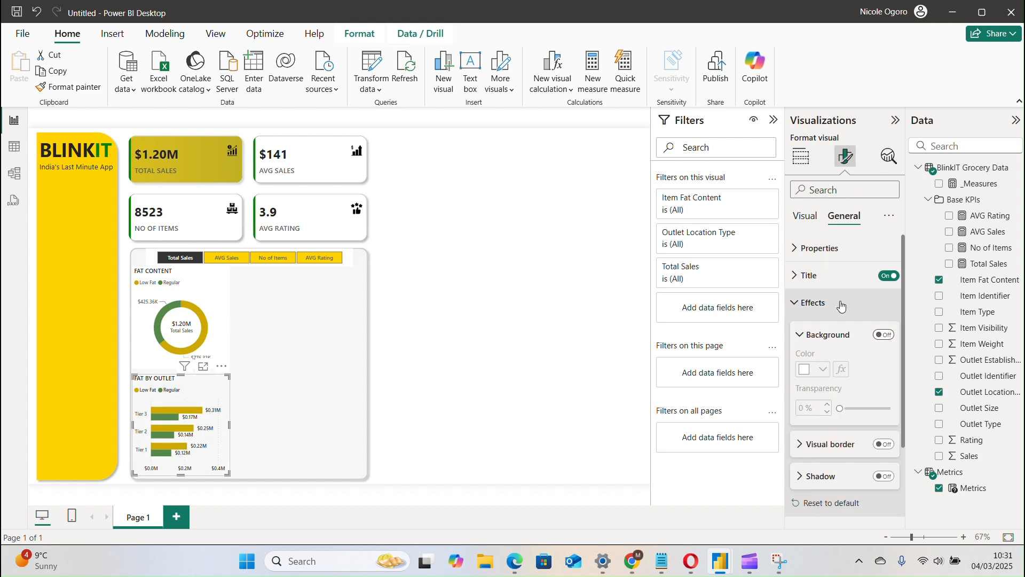
click(885, 336)
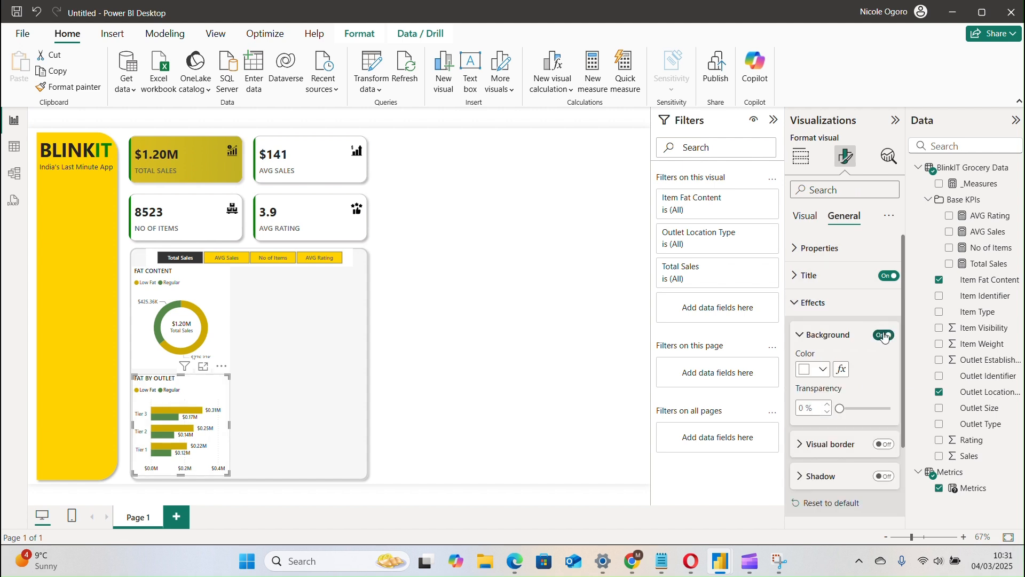
click(885, 336)
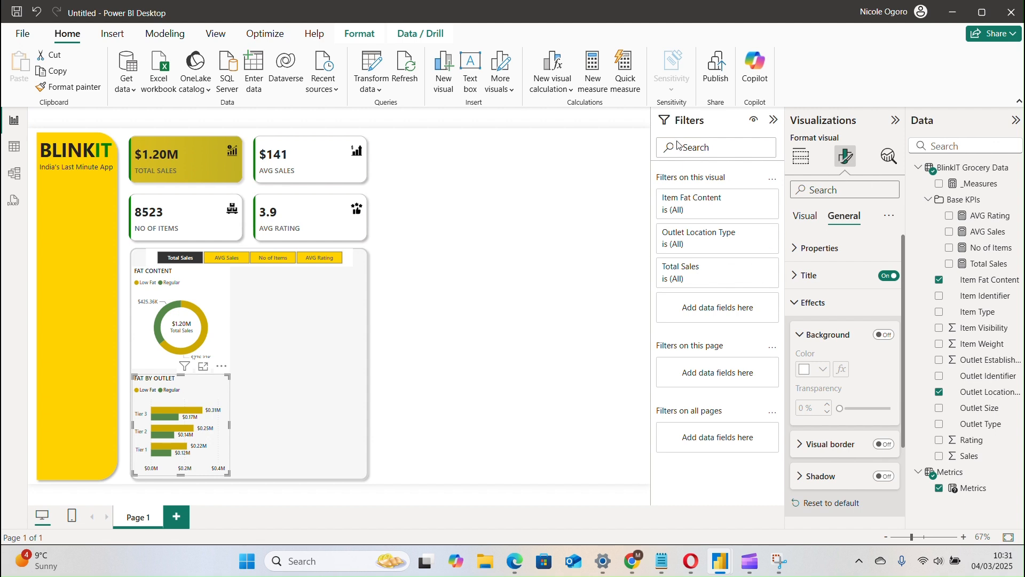
Insert a Line shape on the report page and check its shape settings.
click(113, 34)
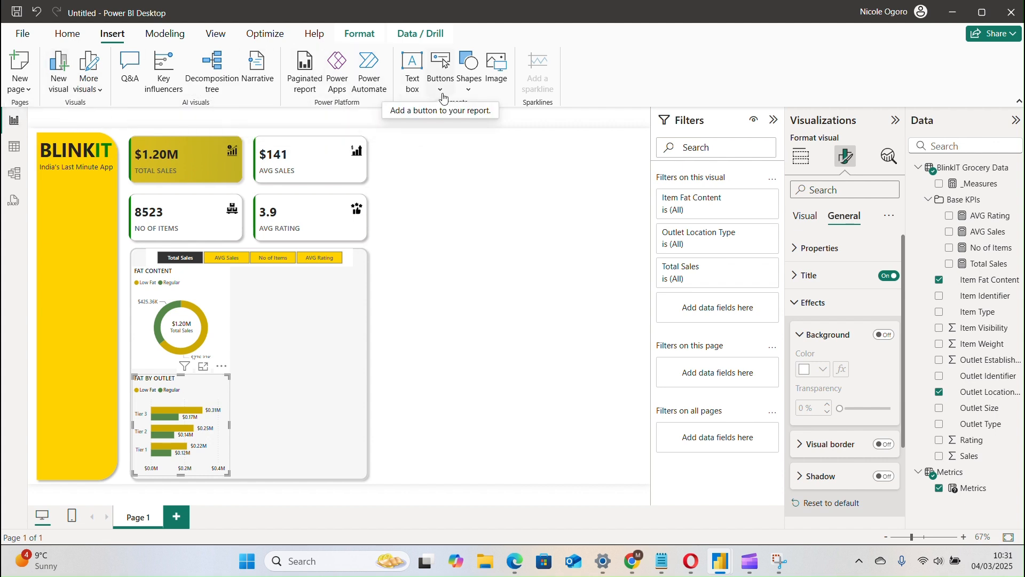
click(469, 91)
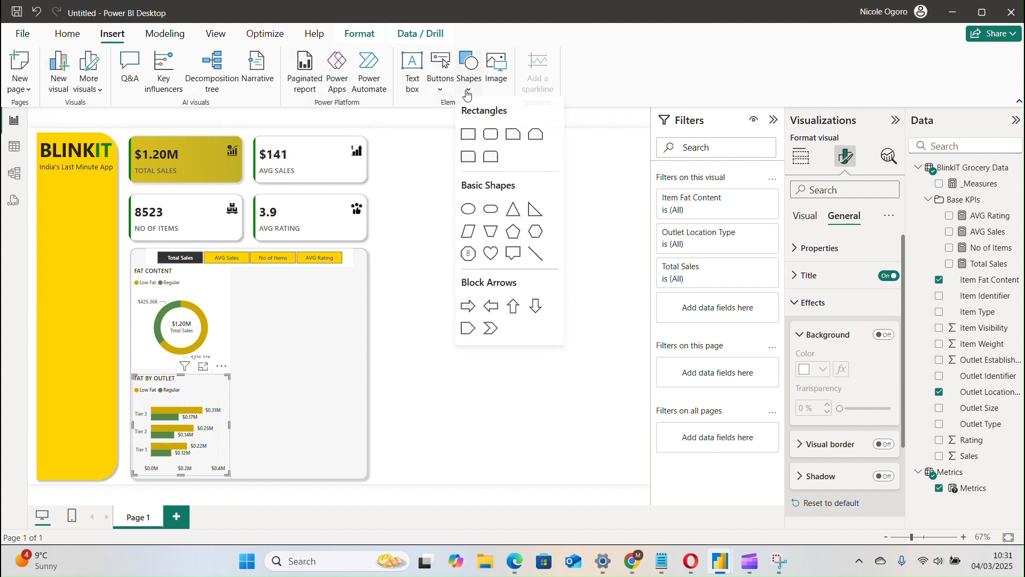
click(536, 255)
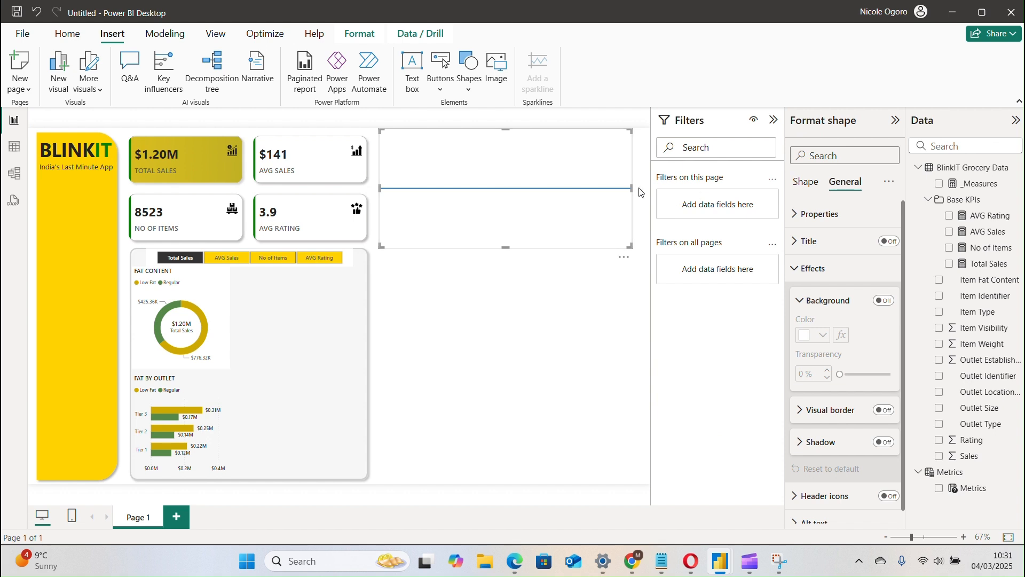
click(807, 182)
click(812, 214)
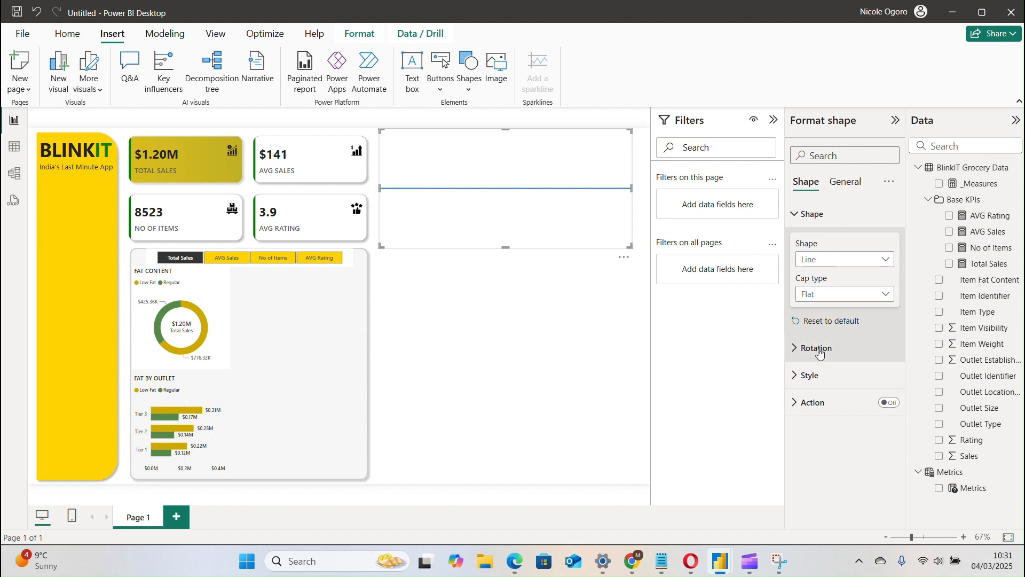
click(812, 215)
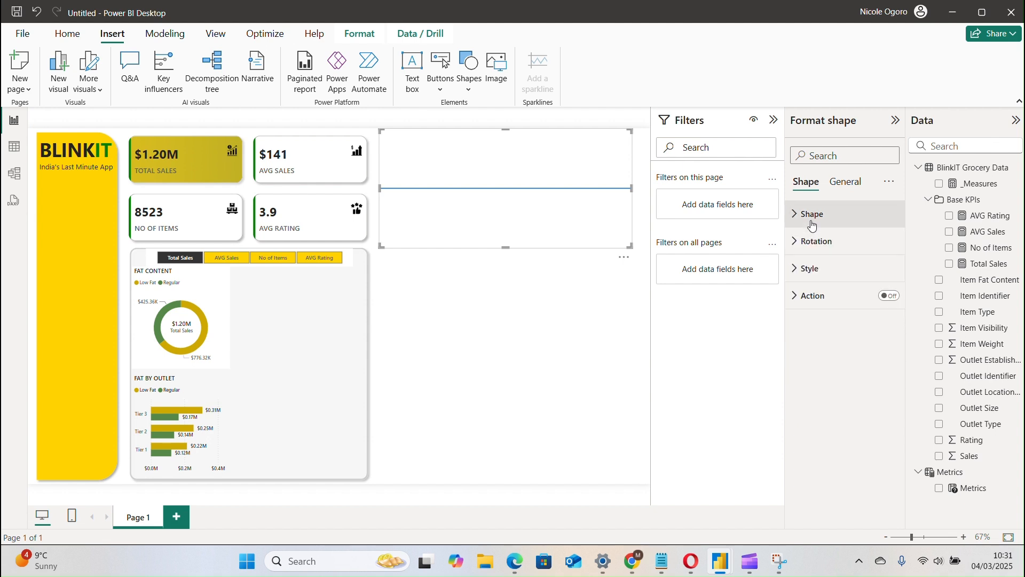
Set the line's fill color to light grey and turn its fill off.
click(816, 271)
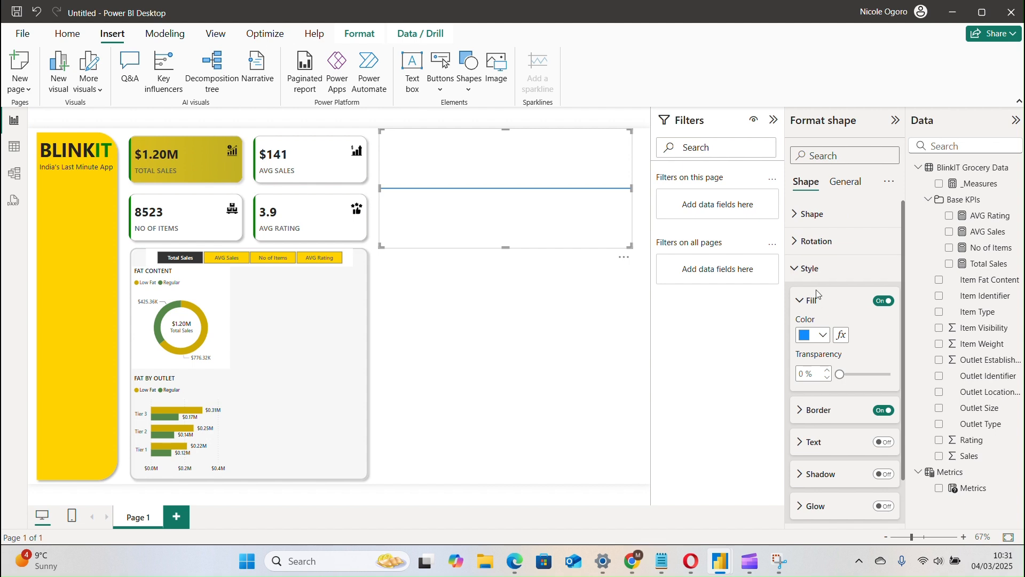
click(812, 341)
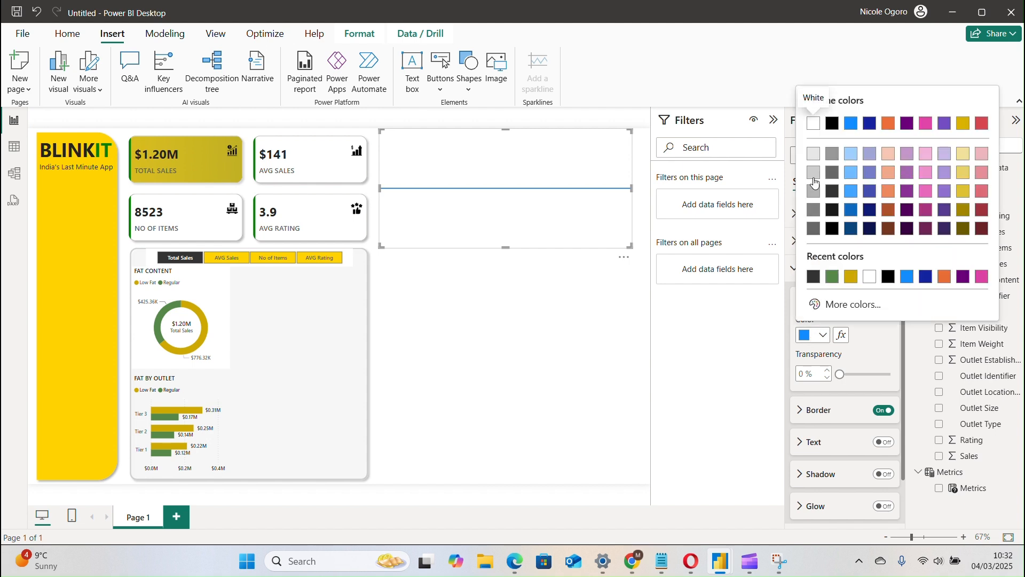
click(813, 182)
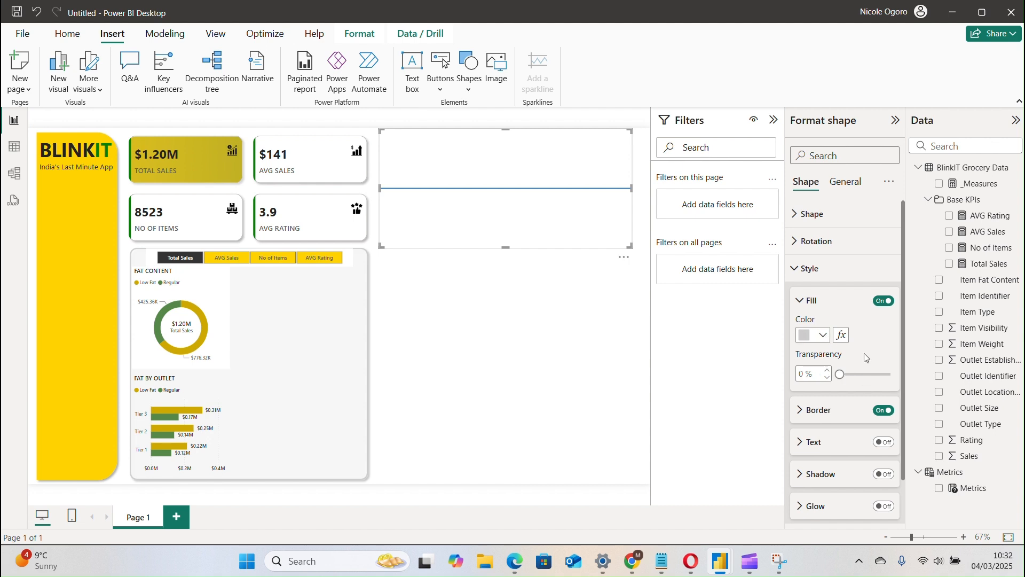
click(884, 301)
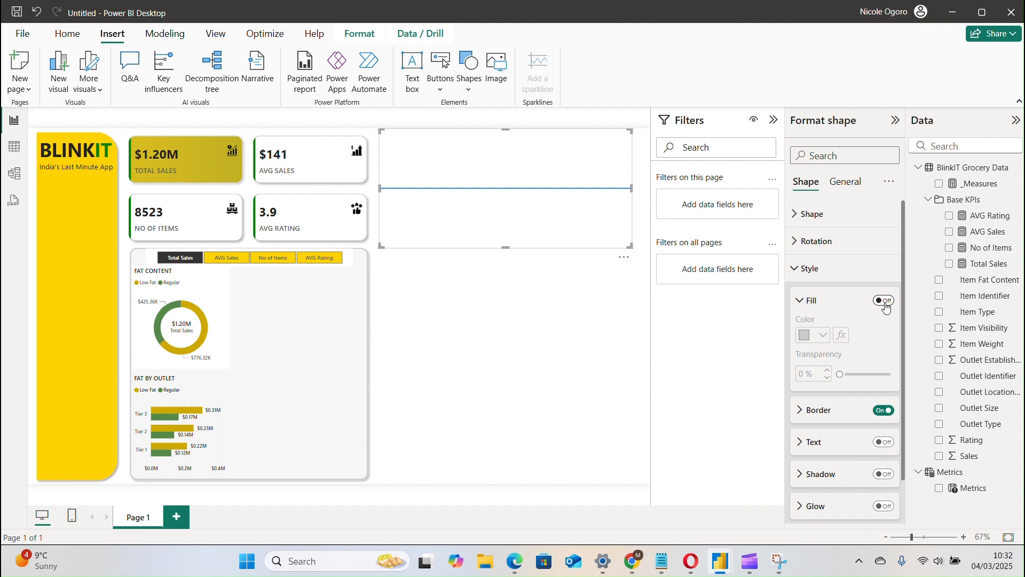
click(885, 301)
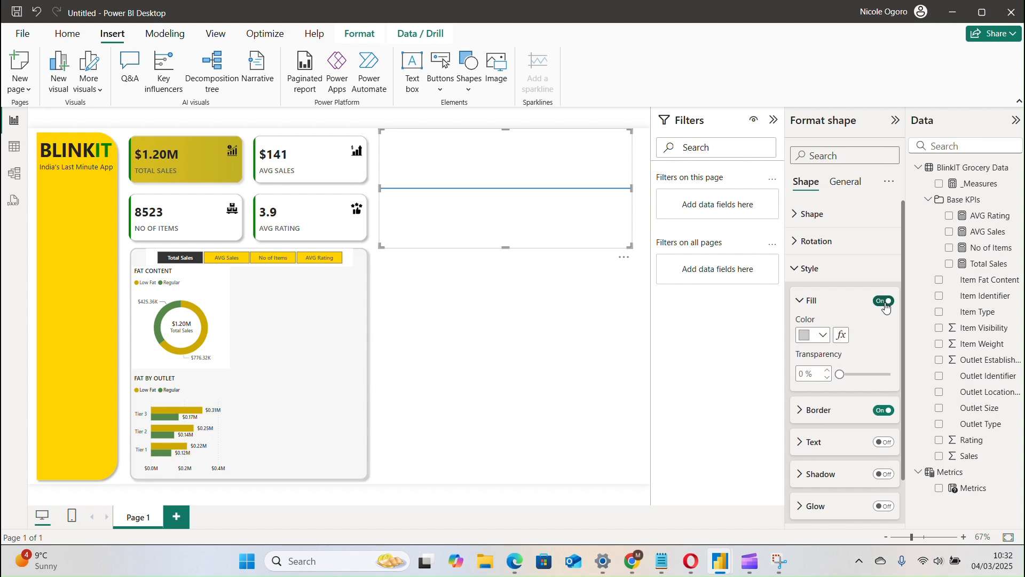
click(884, 301)
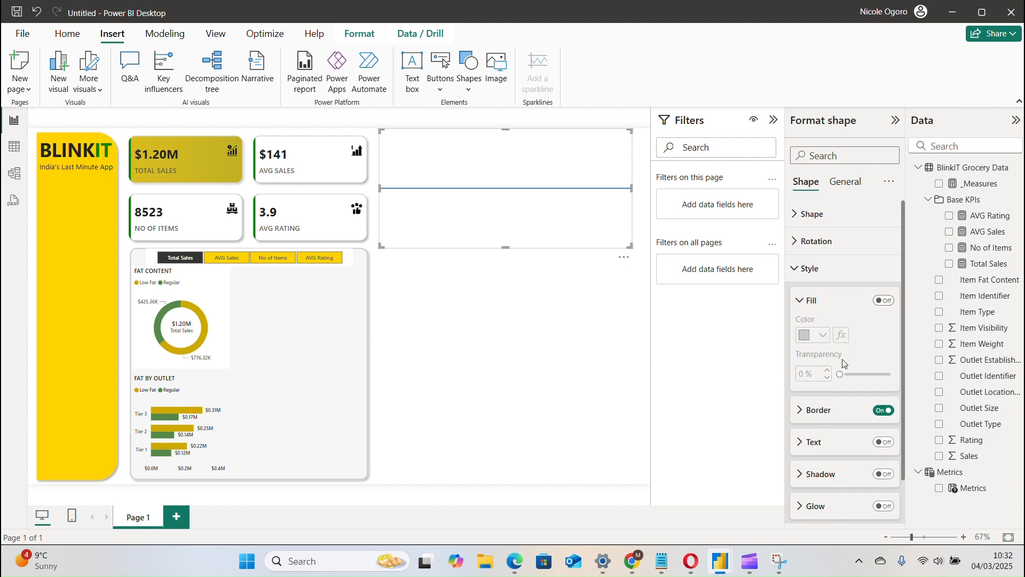
Change the line's border color from the theme blue to a medium grey.
click(842, 420)
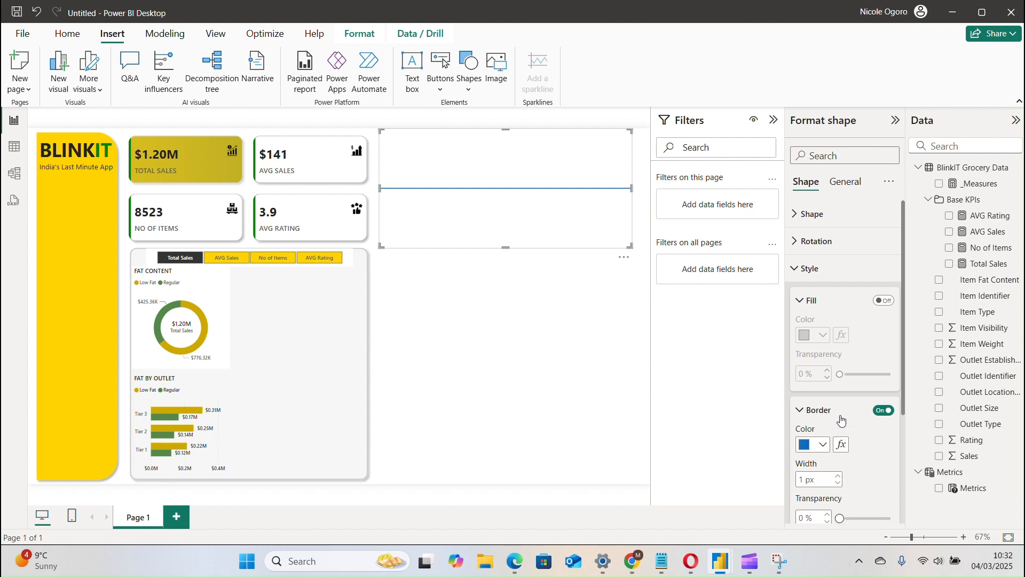
click(813, 446)
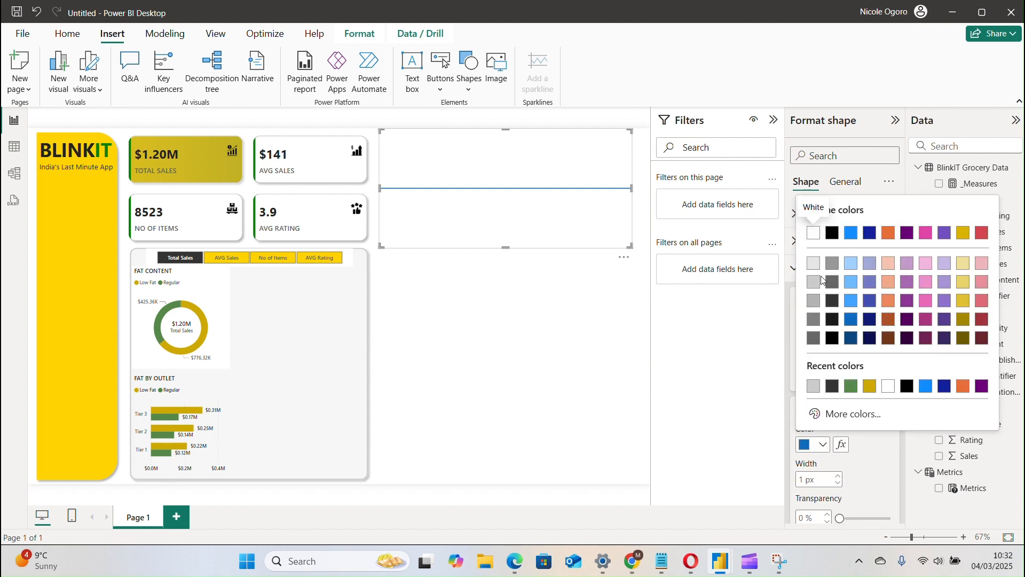
click(814, 301)
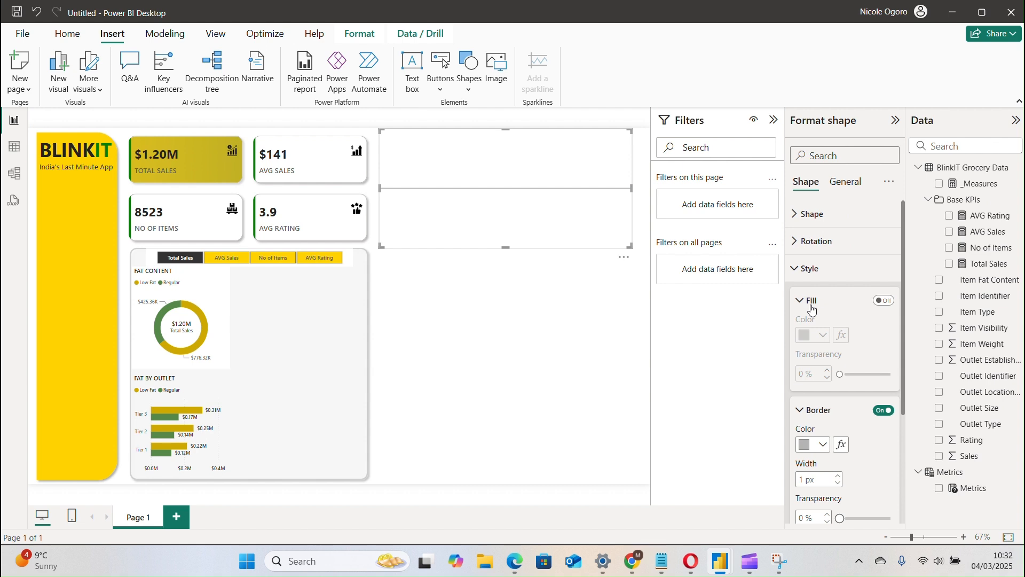
click(820, 412)
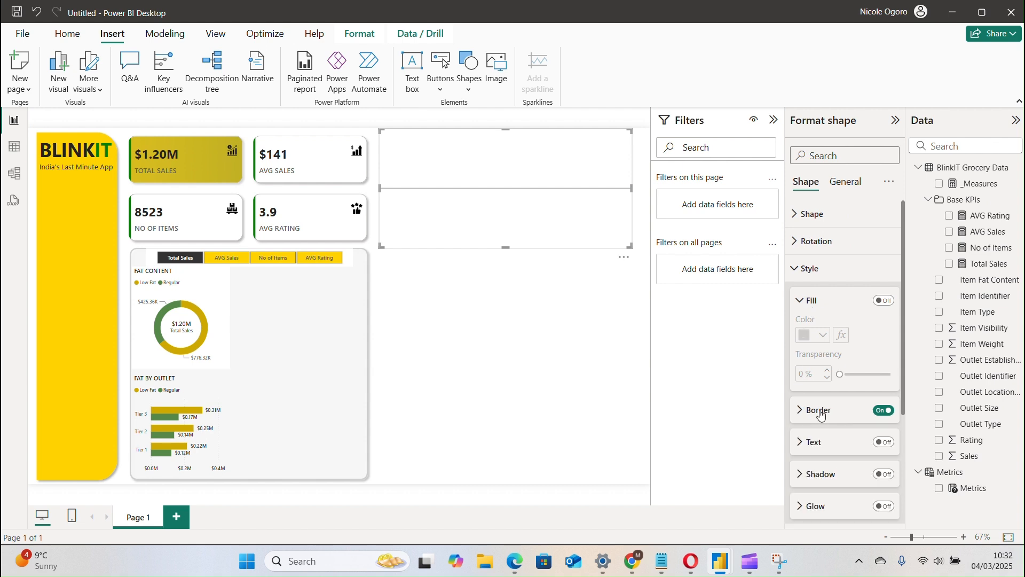
click(806, 301)
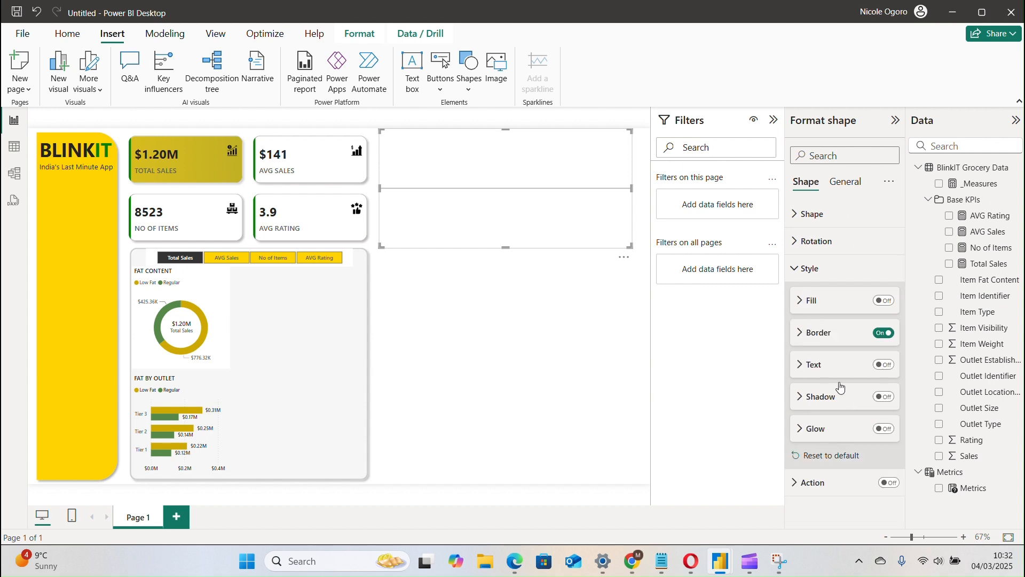
Shorten the grey line to about the charts' width and place it between the FAT CONTENT donut and the FAT BY OUTLET chart.
click(833, 188)
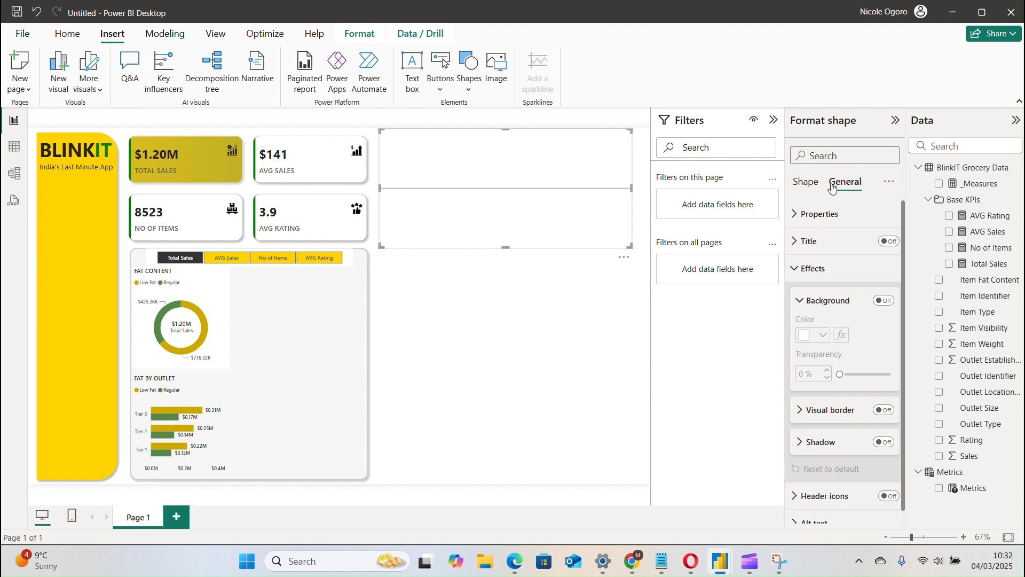
click(796, 268)
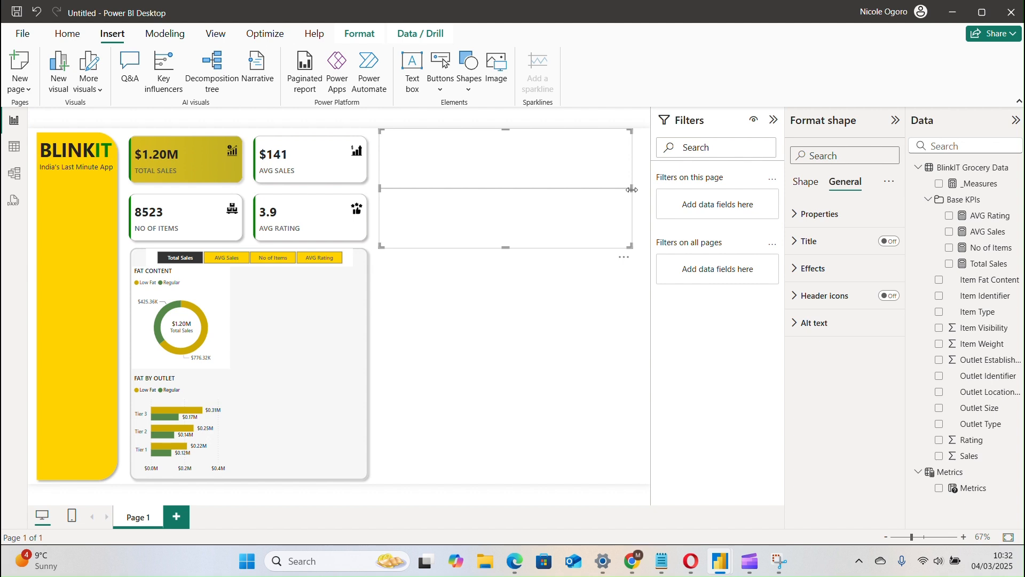
drag(631, 190, 223, 369)
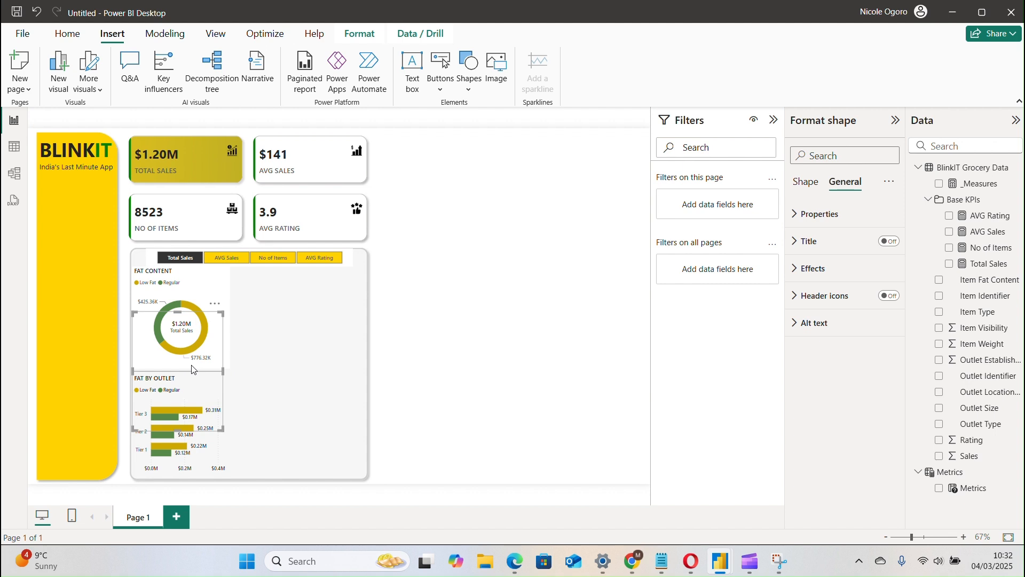
Nudge the horizontal grey line slightly right so it sits centred between the FAT CONTENT donut and the FAT BY OUTLET chart.
drag(193, 370, 196, 370)
click(248, 327)
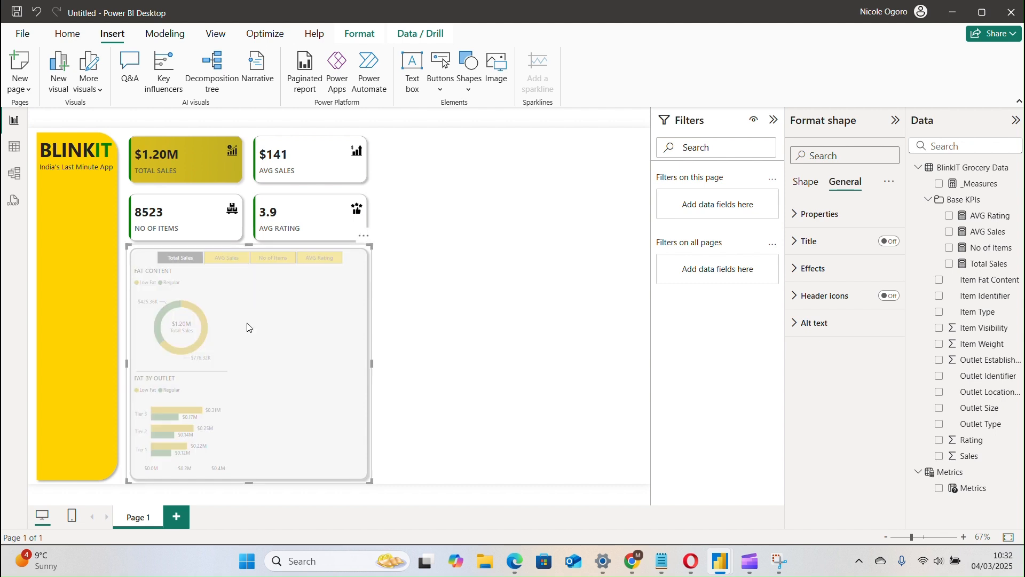
click(418, 315)
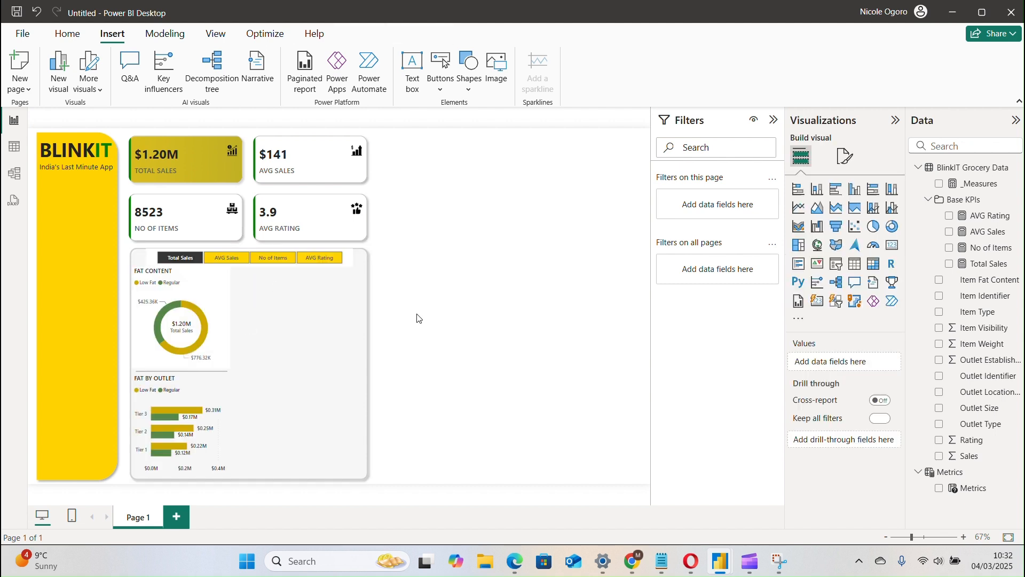
Turn off the background of the FAT CONTENT donut chart.
click(193, 294)
click(846, 156)
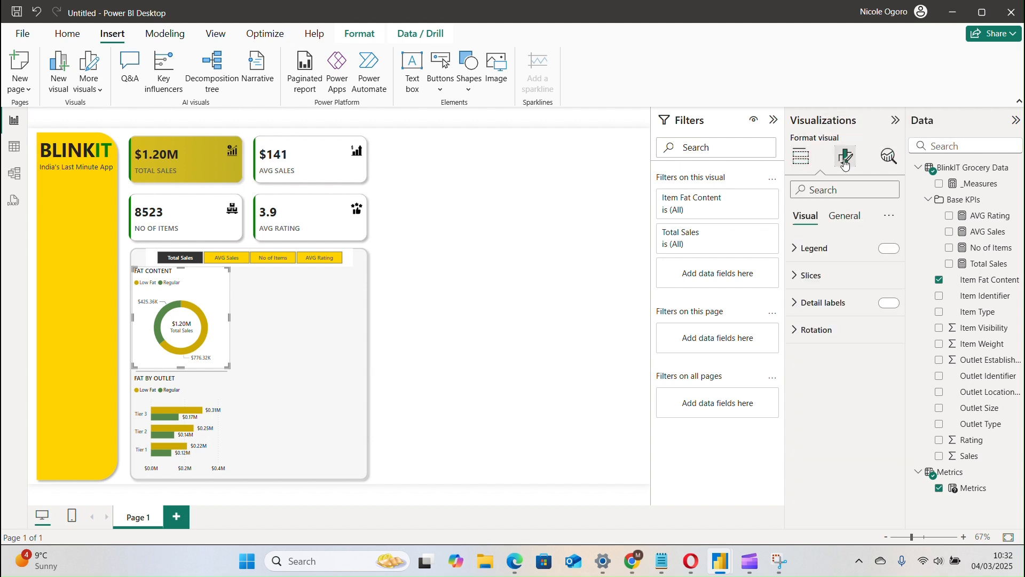
click(849, 218)
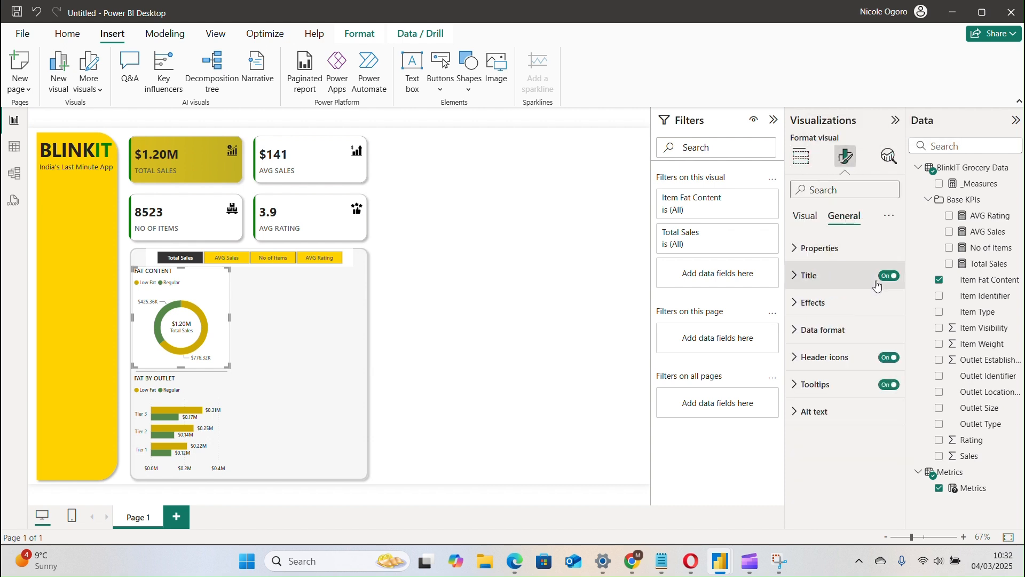
click(863, 303)
click(884, 335)
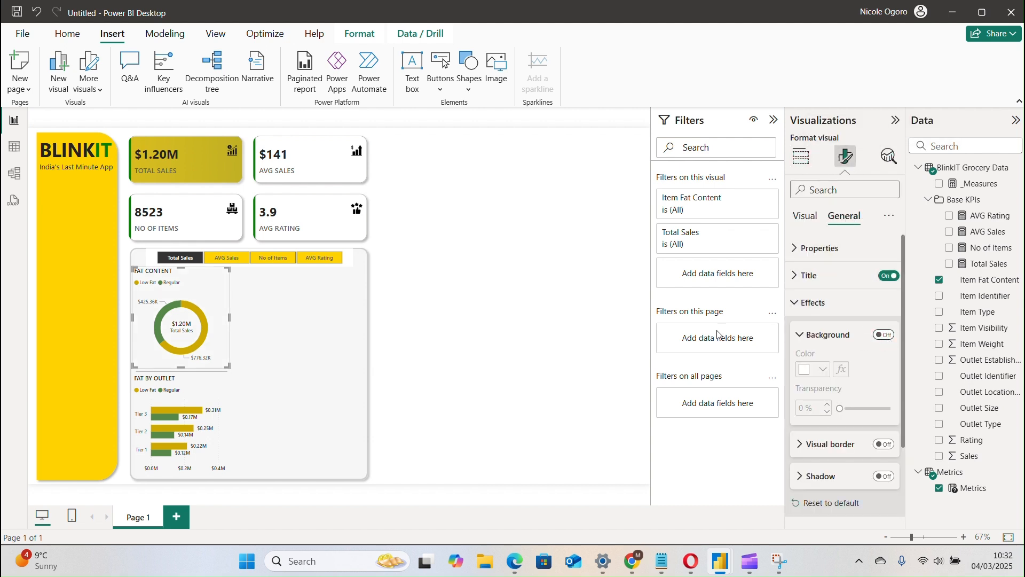
click(291, 326)
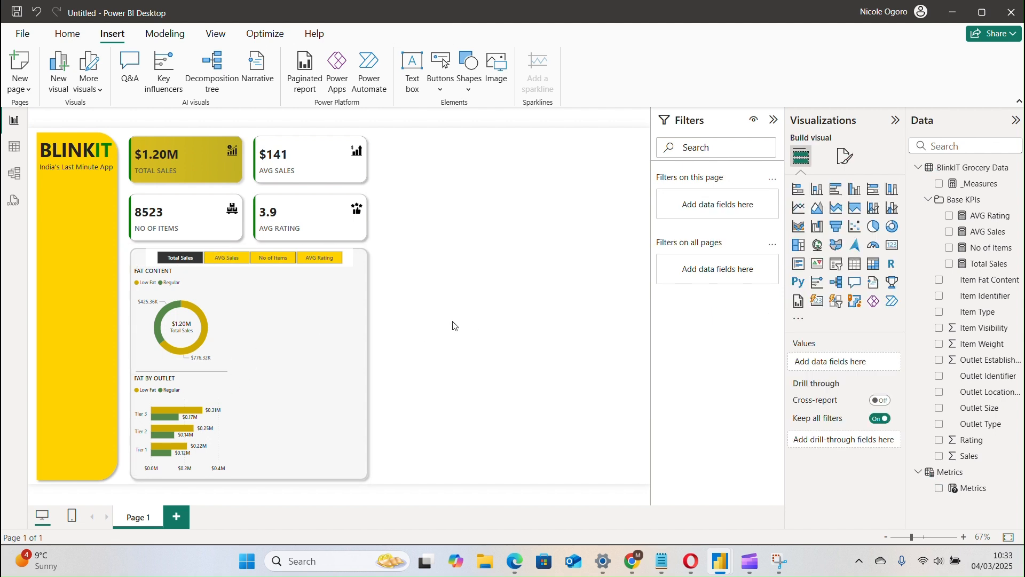
Duplicate the horizontal grey line and move the copy into the empty area of the panel beside the donut.
click(221, 375)
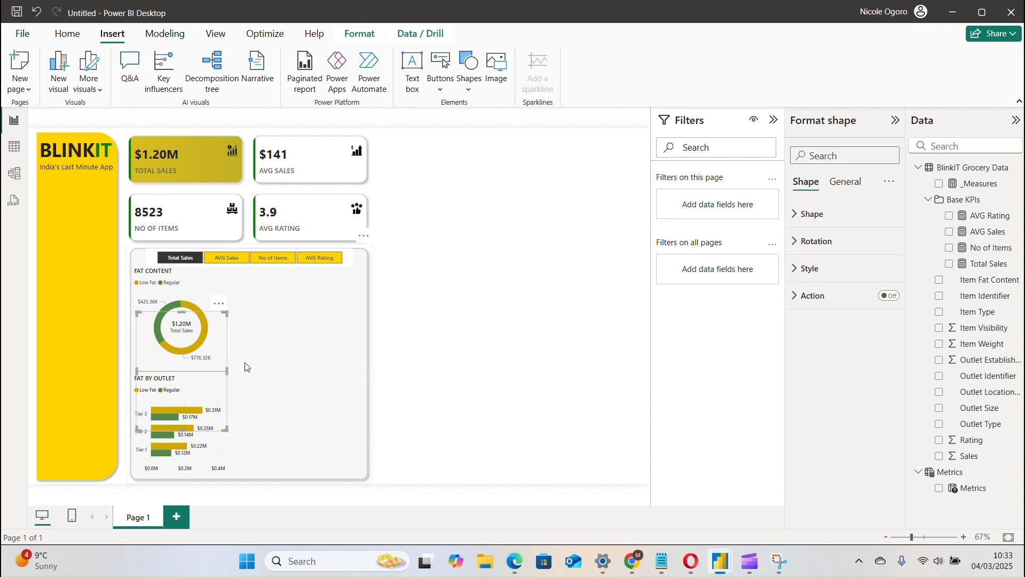
right_click(192, 365)
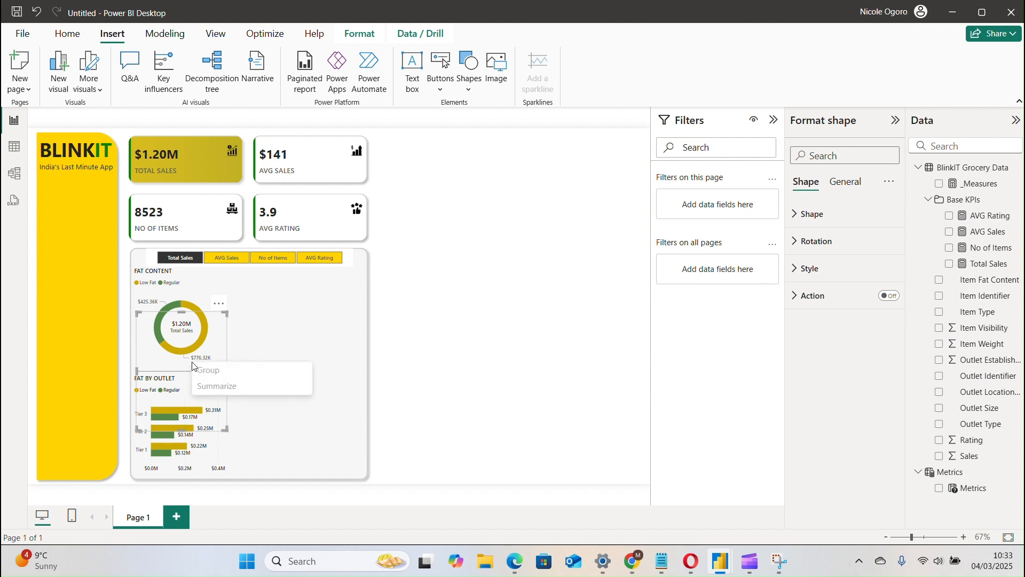
click(174, 374)
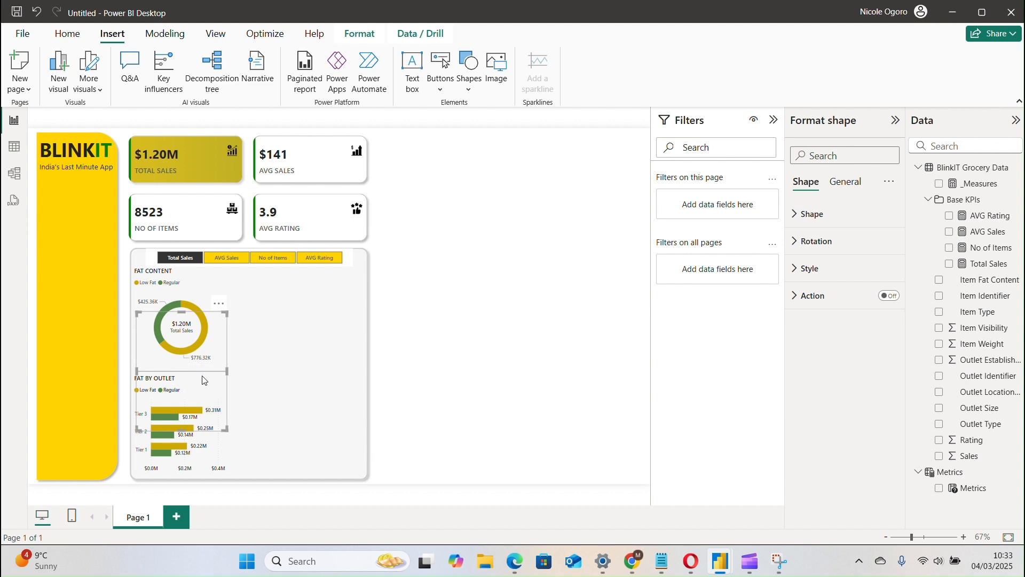
key(ctrl+v)
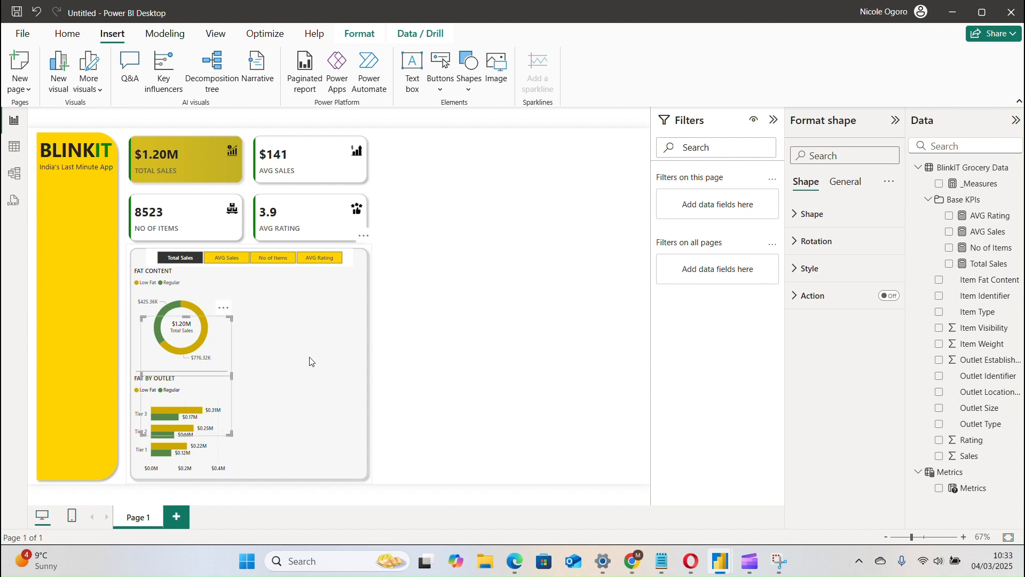
drag(214, 355, 321, 322)
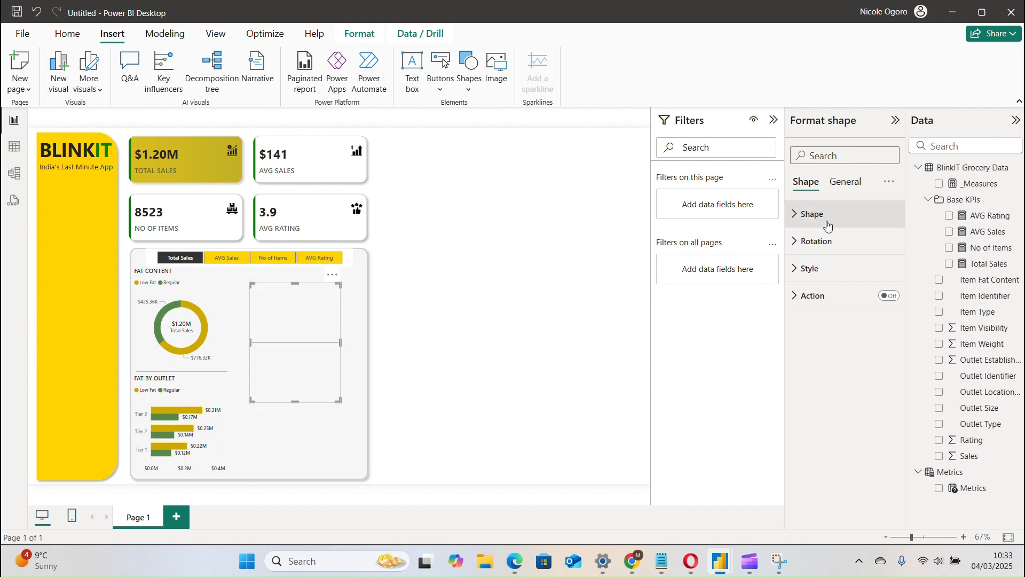
Set the copied line's shape rotation to 90° to make it vertical.
click(837, 246)
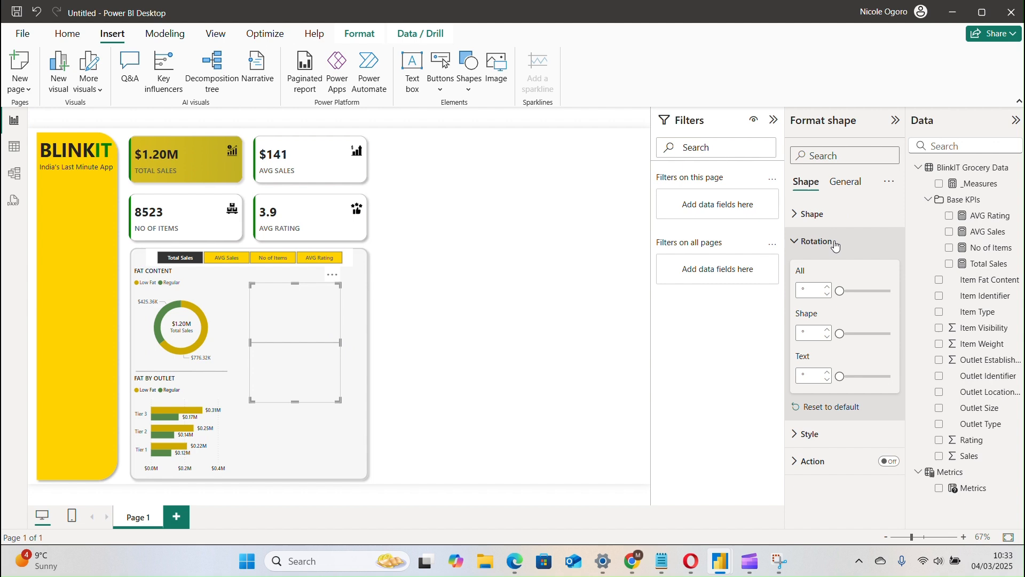
click(814, 338)
text(90)
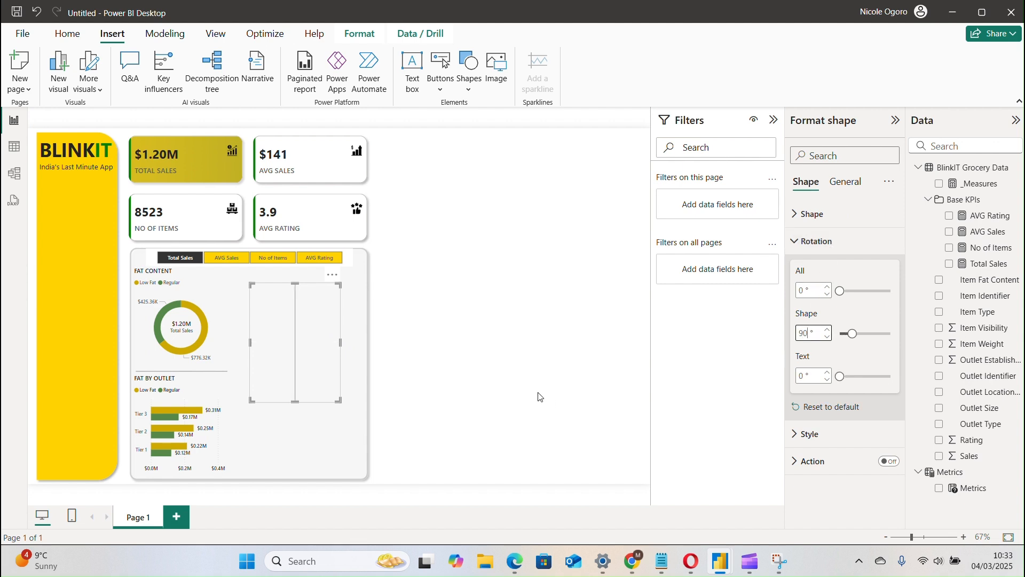
Place the vertical line along the right edge of the two charts and stretch it from just below the Metrics slicer to near the panel's bottom.
drag(320, 352, 253, 347)
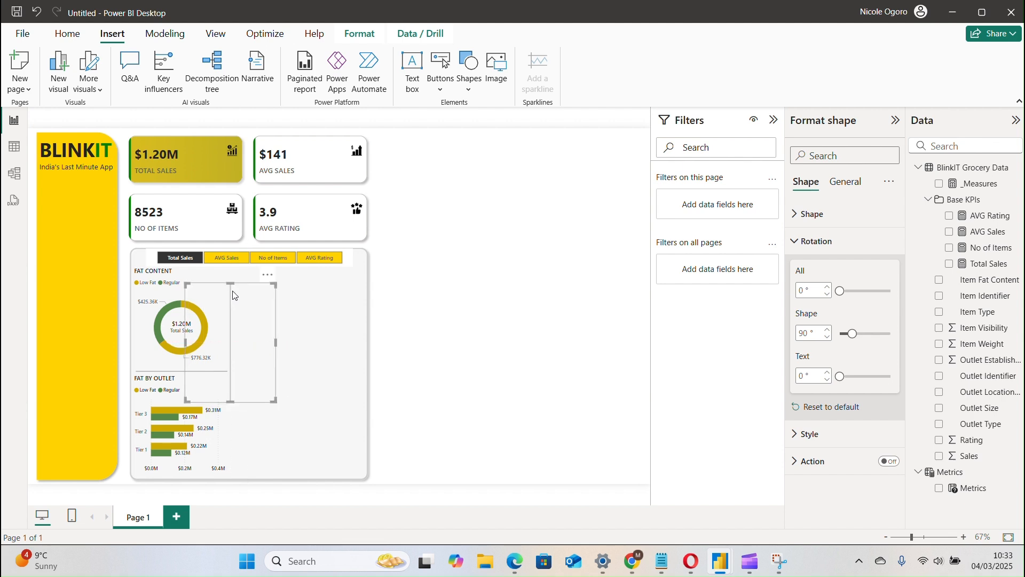
drag(231, 282, 228, 265)
drag(230, 401, 234, 476)
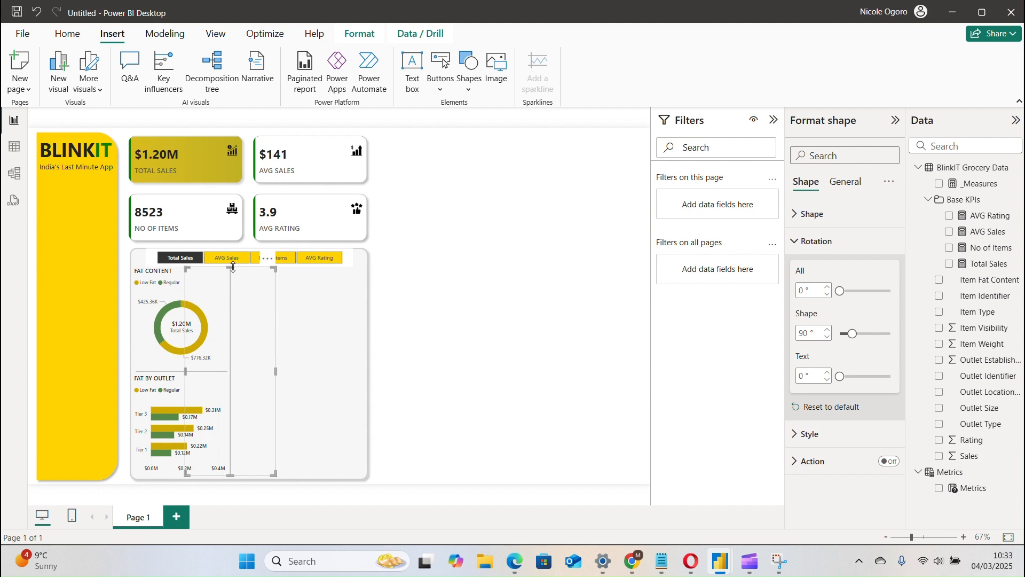
drag(232, 271, 233, 270)
drag(233, 269, 235, 278)
click(438, 376)
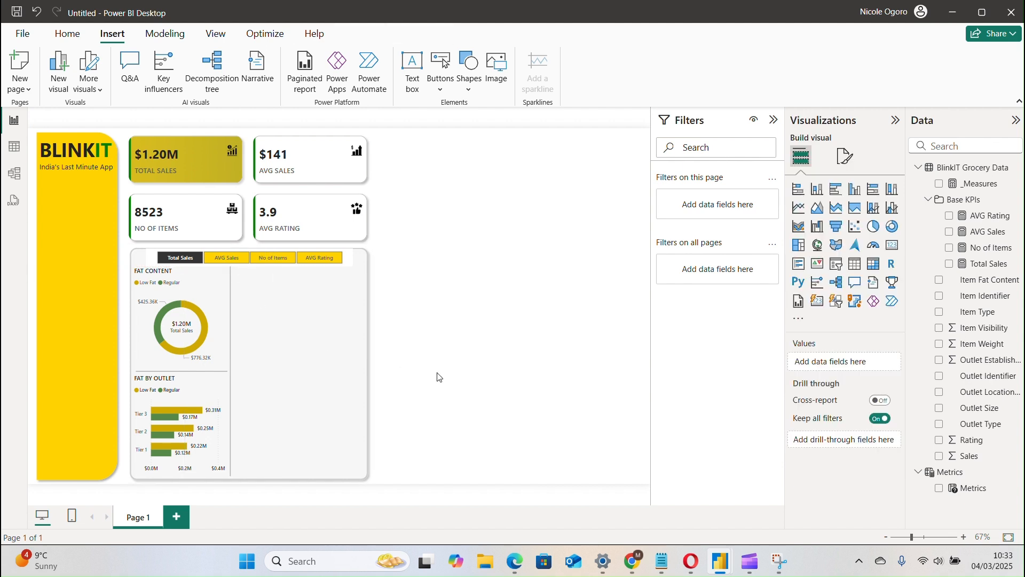
click(238, 415)
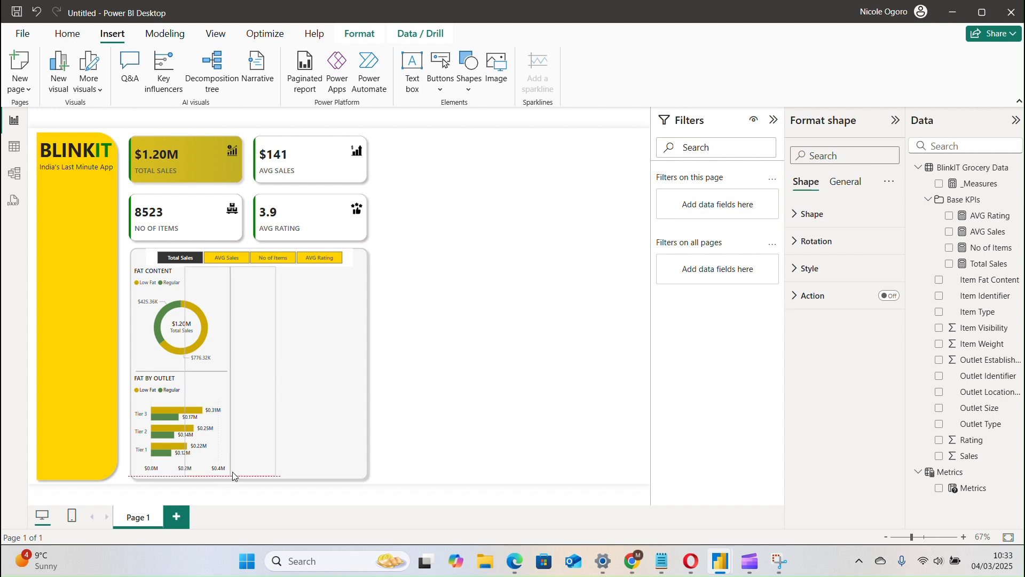
click(390, 430)
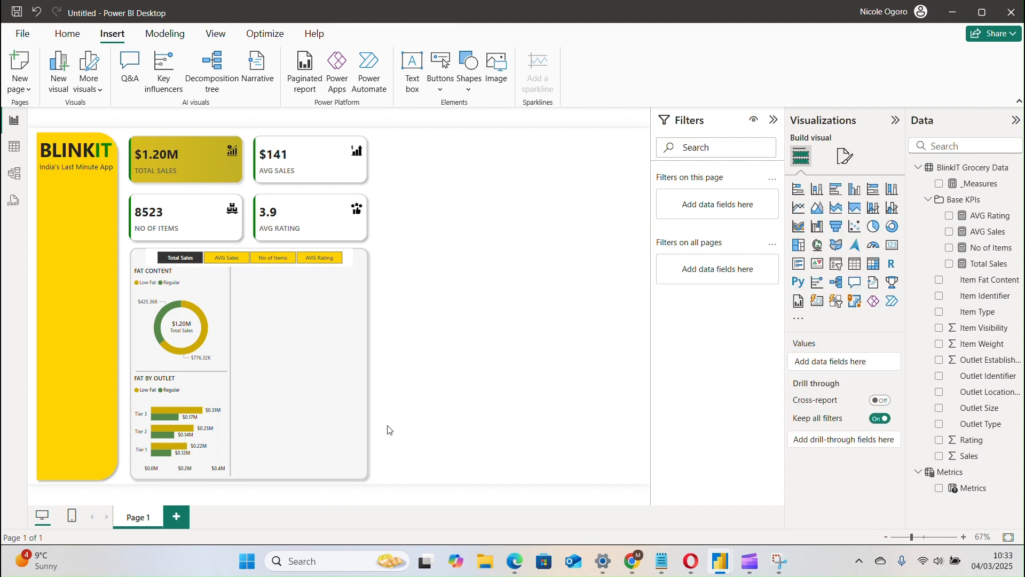
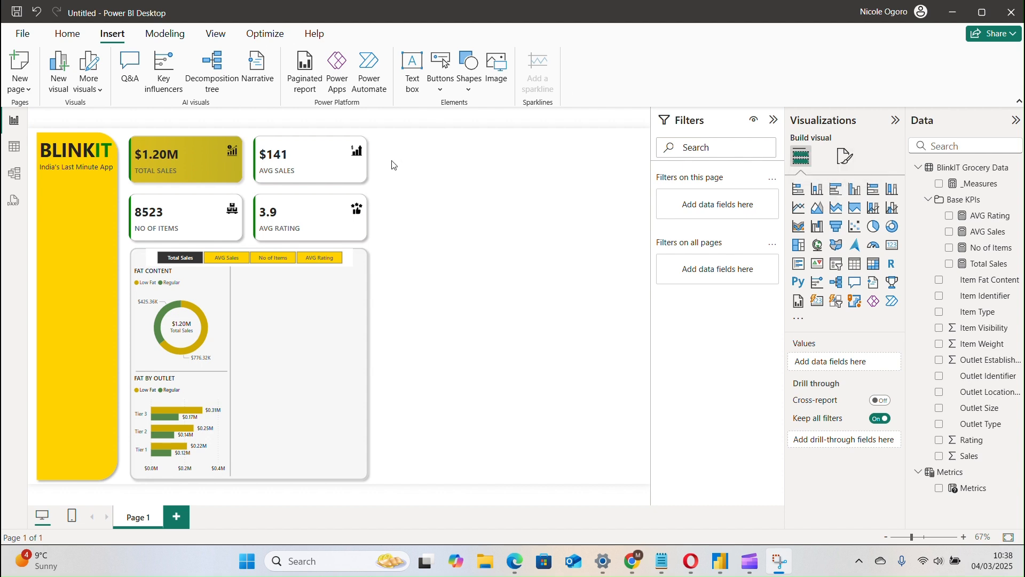
Insert a stacked bar chart with Item Type on the Y-axis and the Metrics parameter on the X-axis.
click(799, 189)
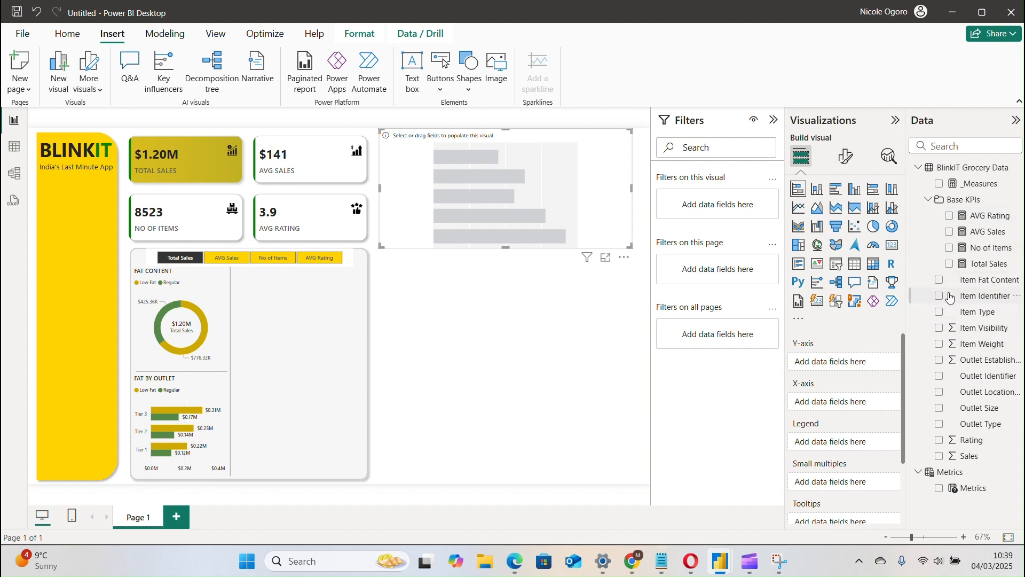
click(940, 313)
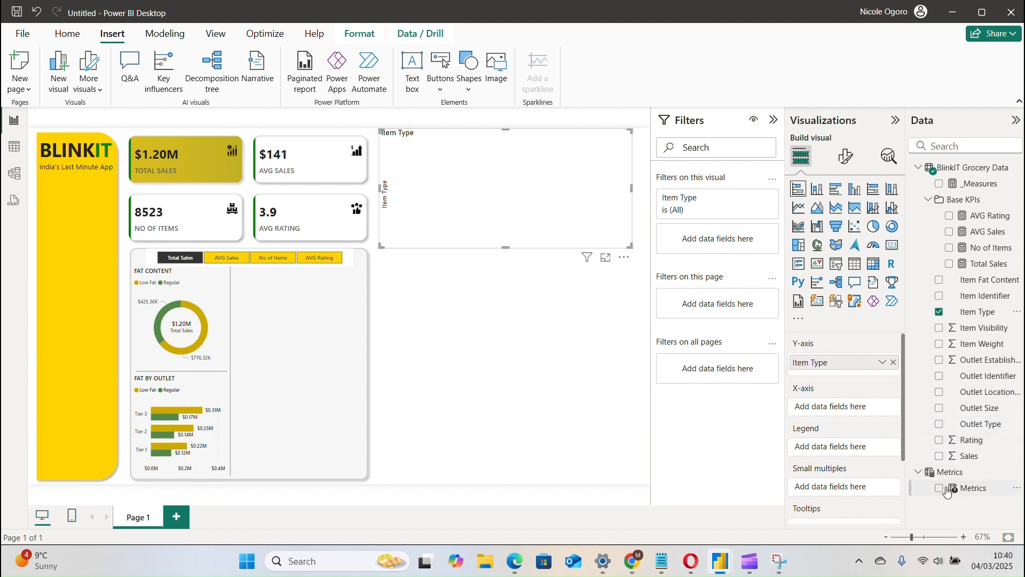
drag(977, 495, 854, 412)
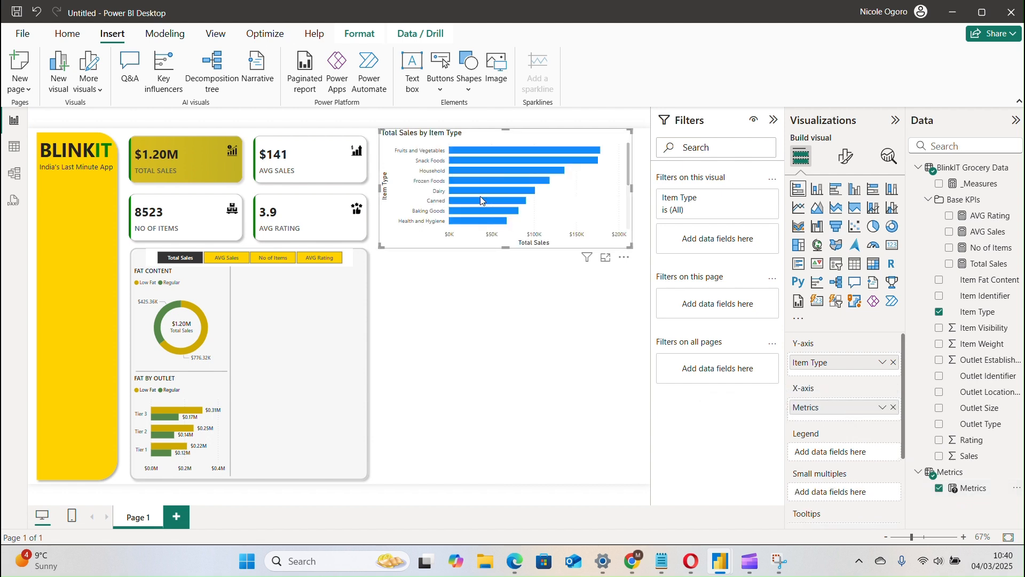
Move the Item Type bar chart into the panel beside the vertical line and resize it to fill the space below the Metrics slicer.
drag(465, 167, 317, 340)
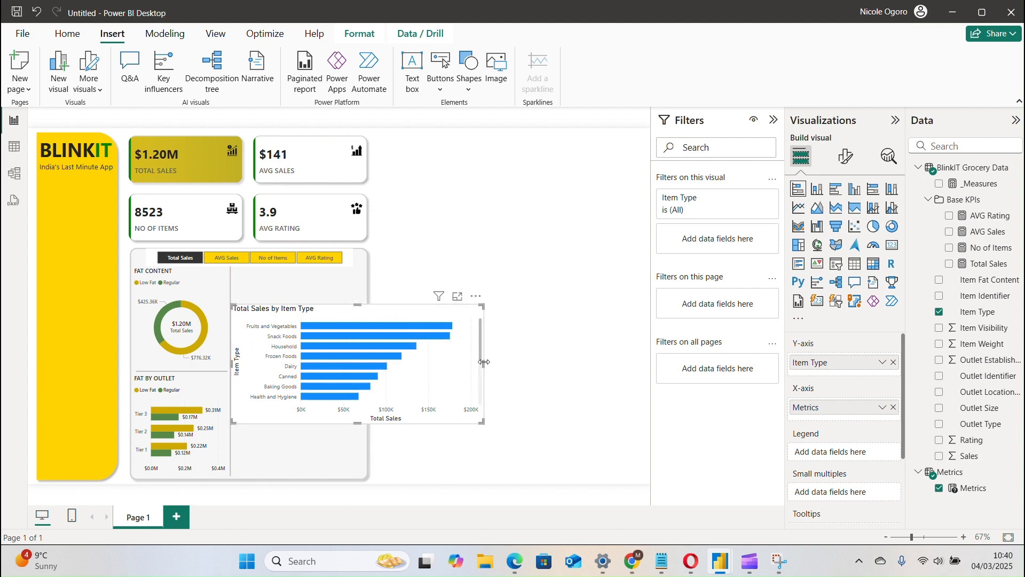
drag(482, 363, 365, 364)
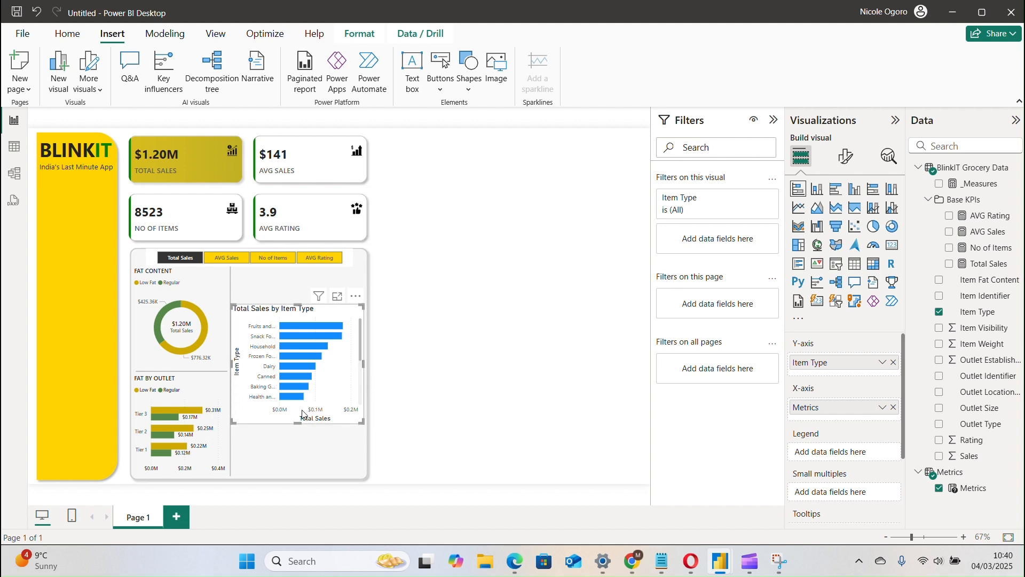
drag(298, 426, 302, 475)
drag(297, 301, 297, 267)
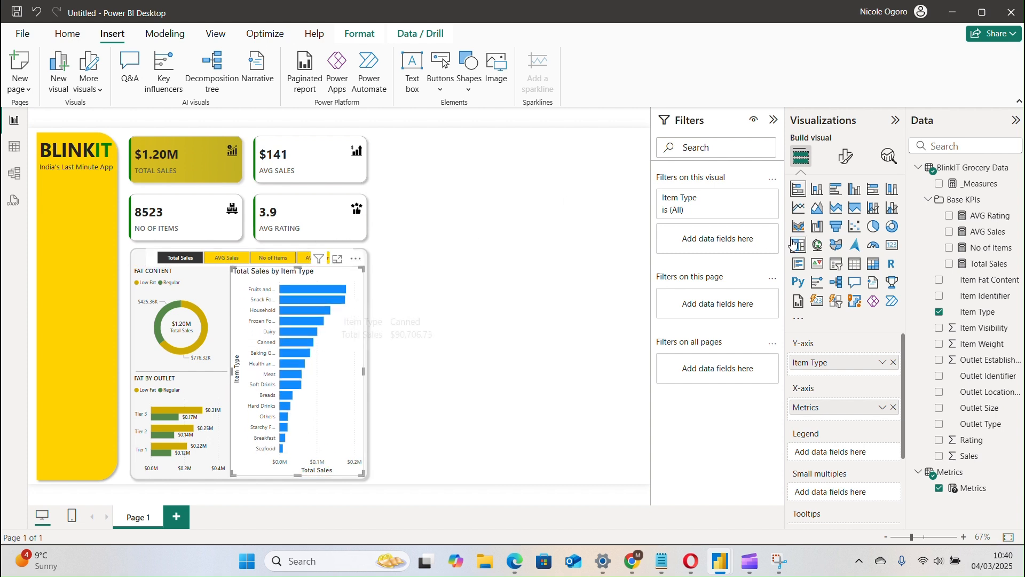
Set the Item Type chart's Y-axis values to font size 8 in Segoe UI Semibold.
click(847, 158)
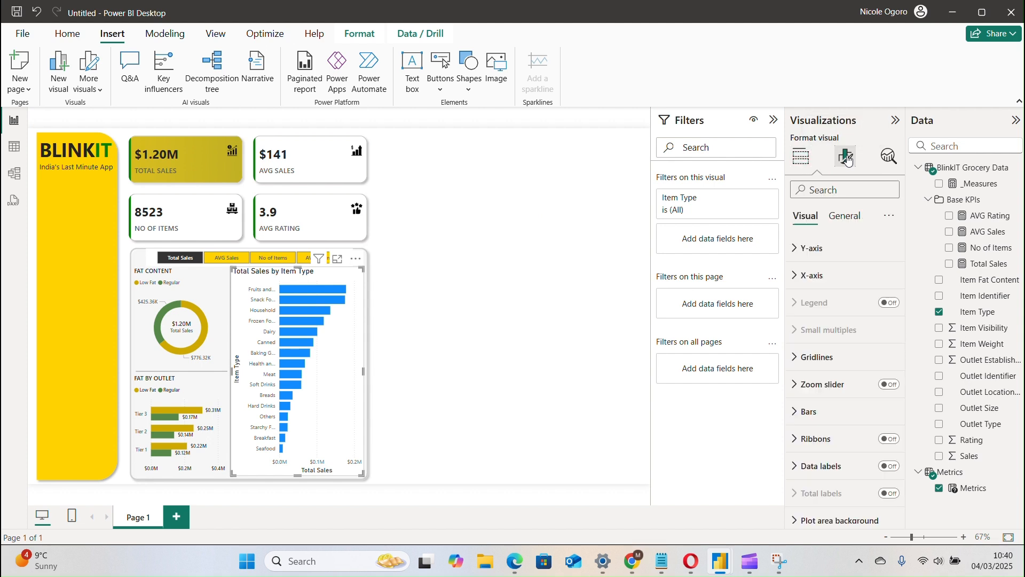
click(823, 249)
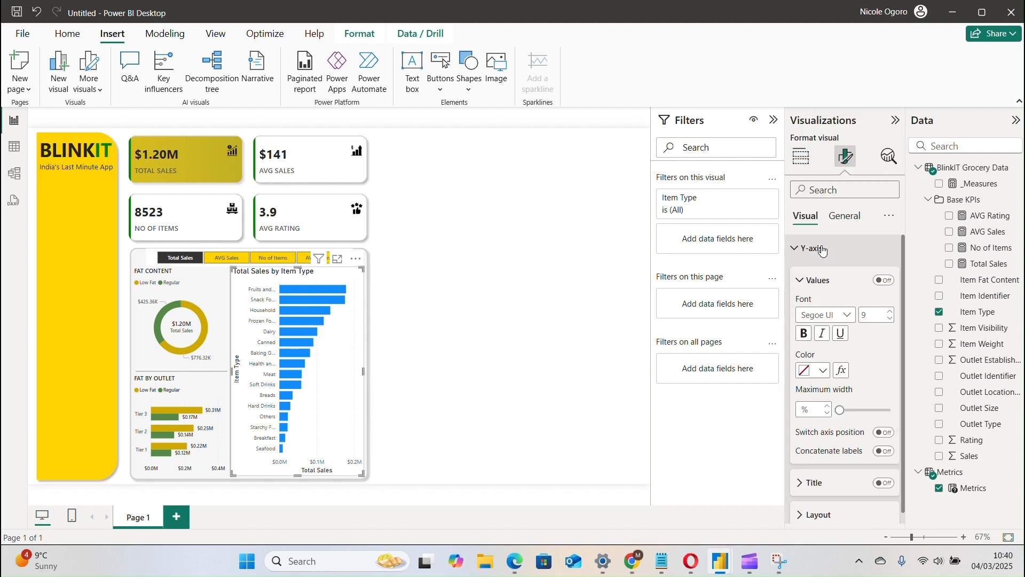
click(889, 320)
click(848, 315)
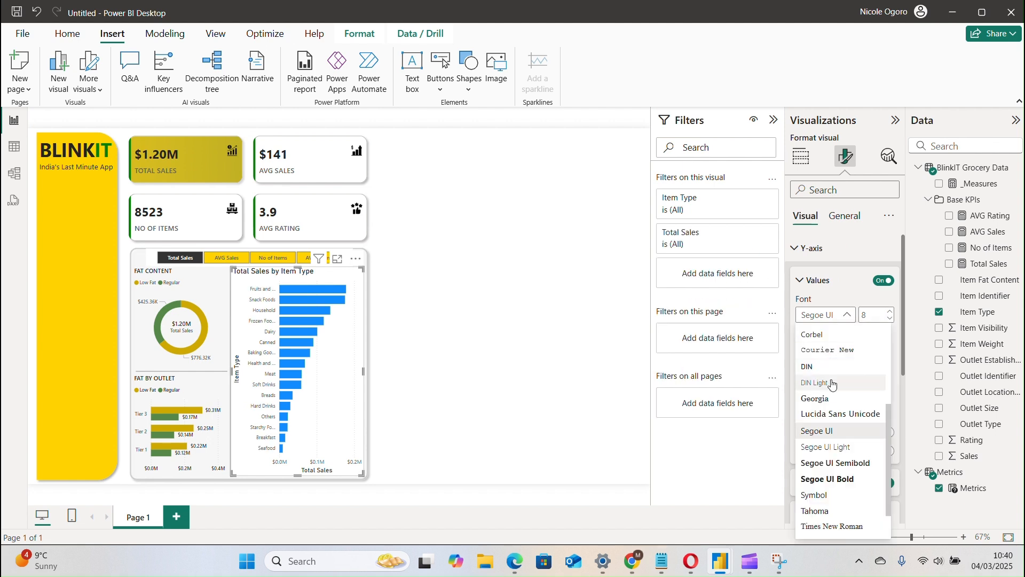
click(839, 464)
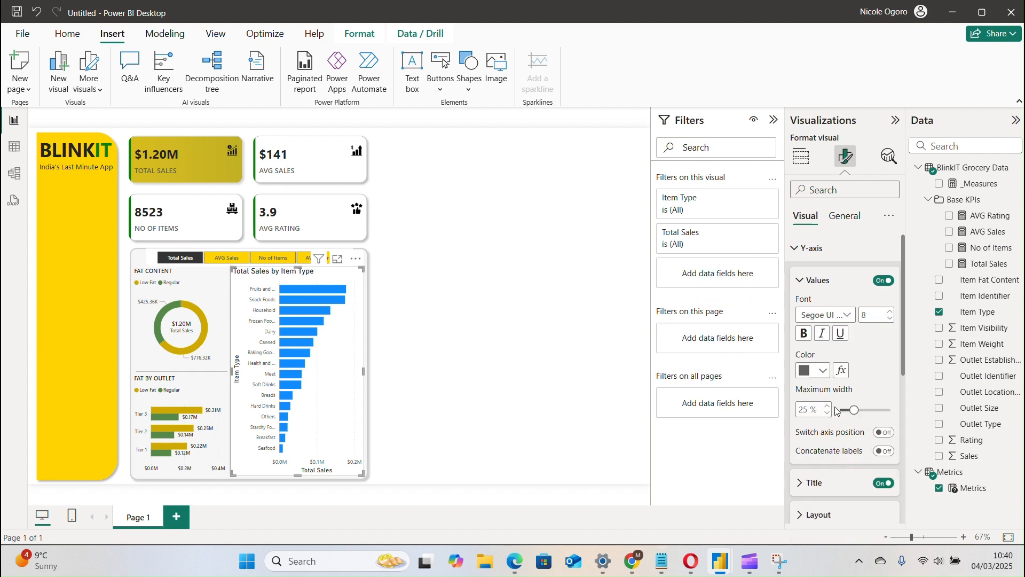
click(886, 288)
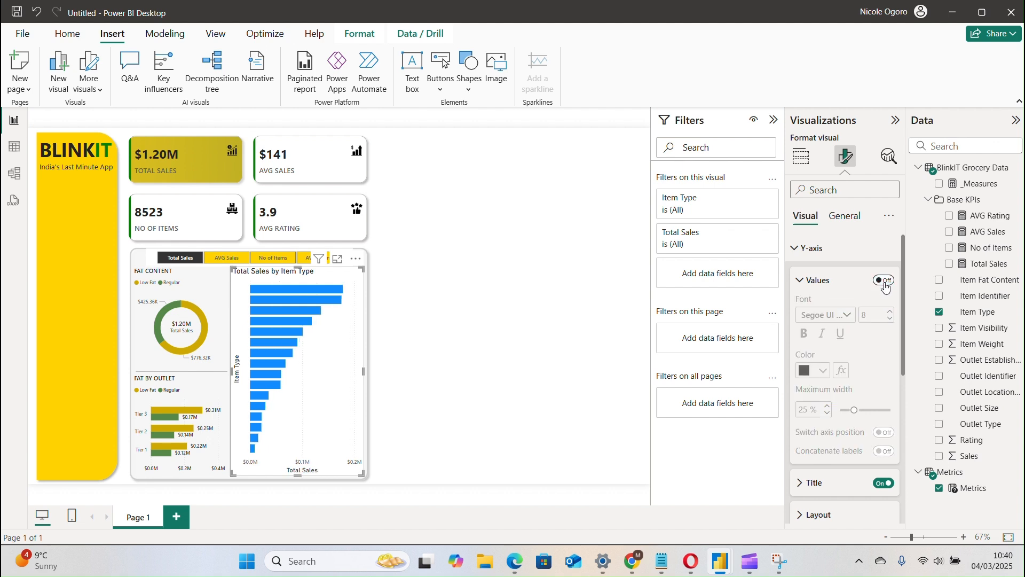
click(885, 287)
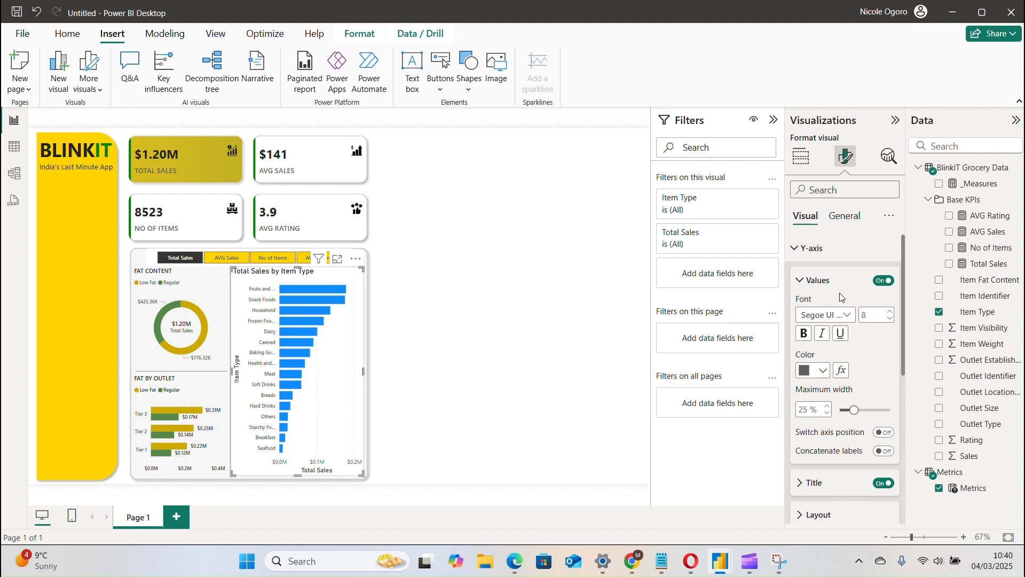
click(821, 286)
click(821, 285)
click(821, 285)
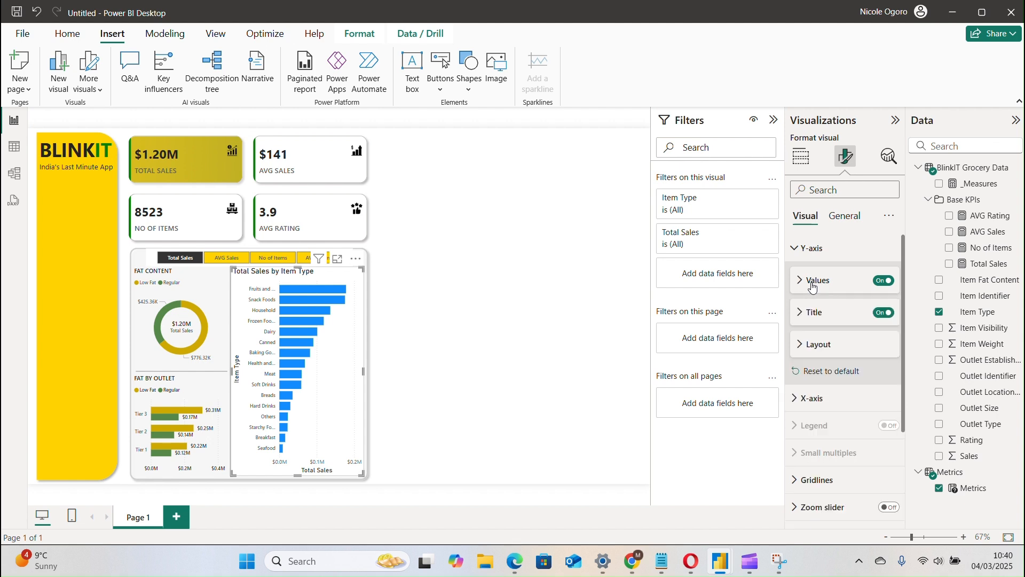
Set the color of the Item Type chart's Y-axis values to Black, 20% lighter.
click(813, 285)
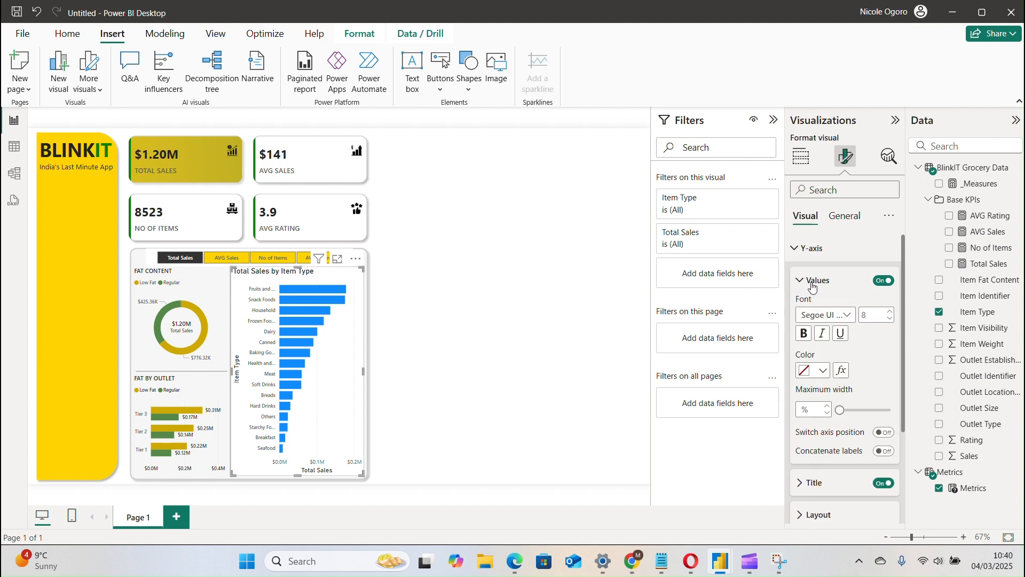
click(807, 372)
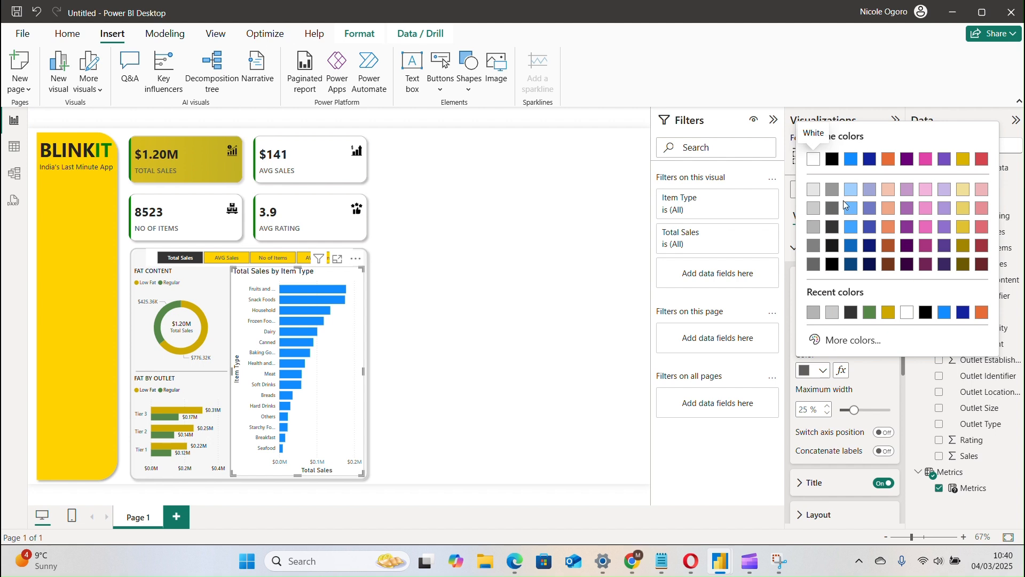
click(832, 228)
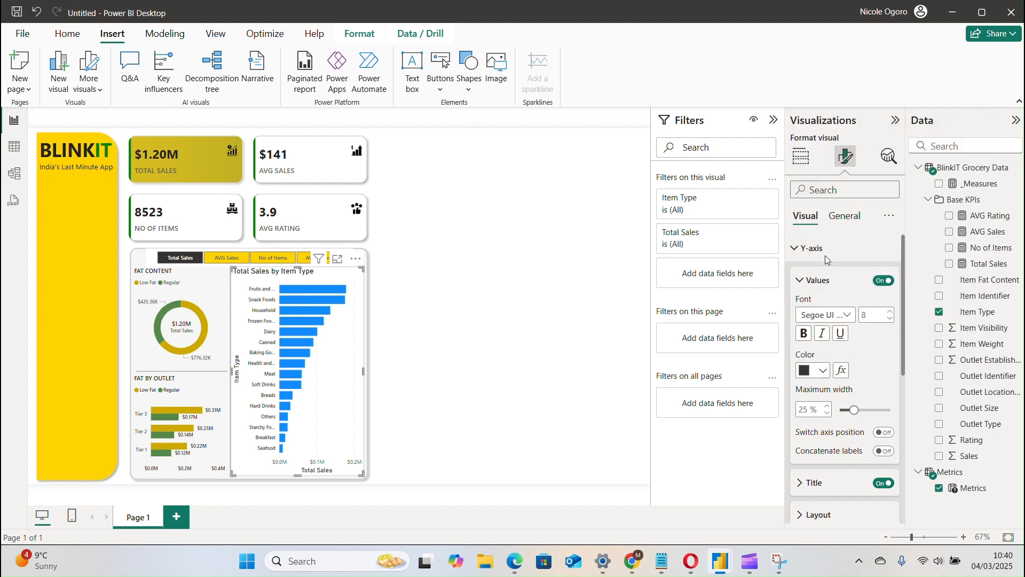
click(804, 287)
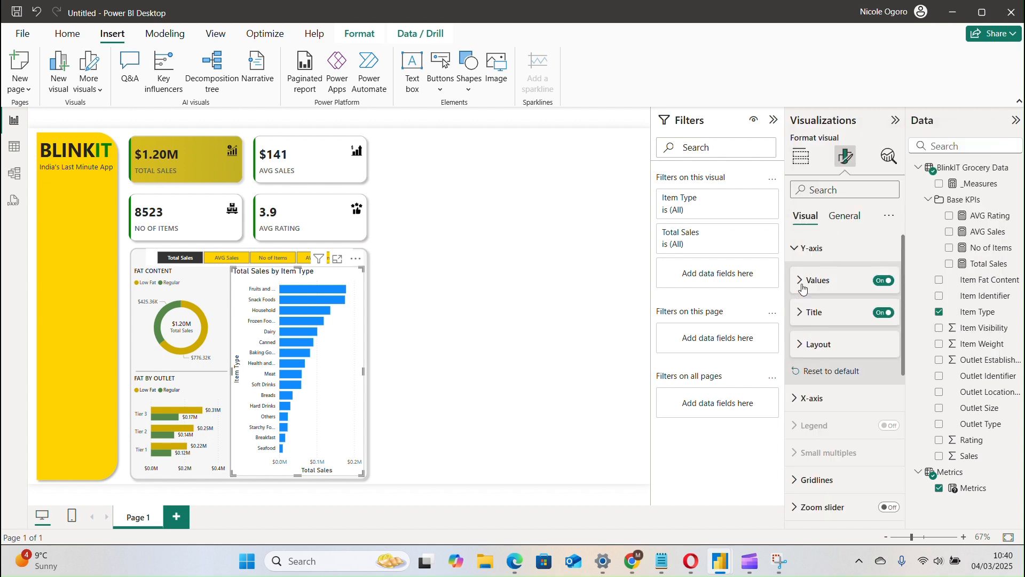
Turn off the Y-axis title of the Item Type bar chart.
click(885, 313)
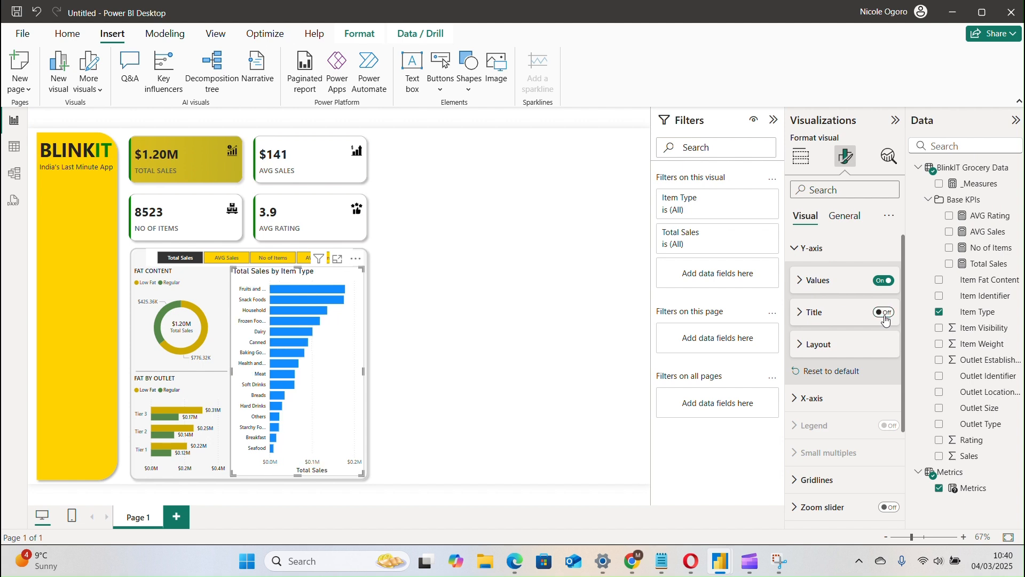
click(825, 347)
click(825, 347)
click(813, 248)
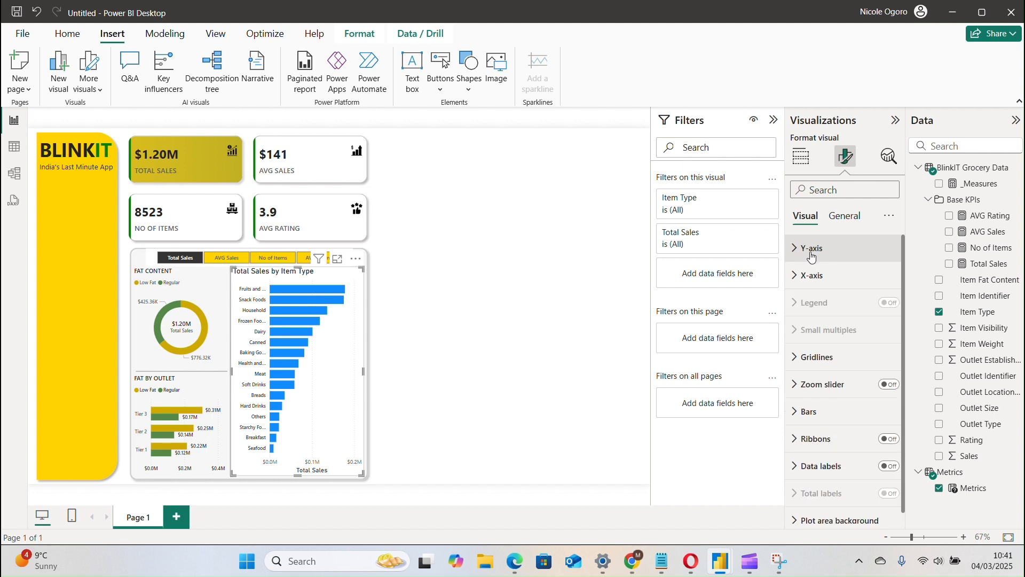
Set the Item Type chart's X-axis values to font size 8 in Segoe UI Semibold.
click(807, 276)
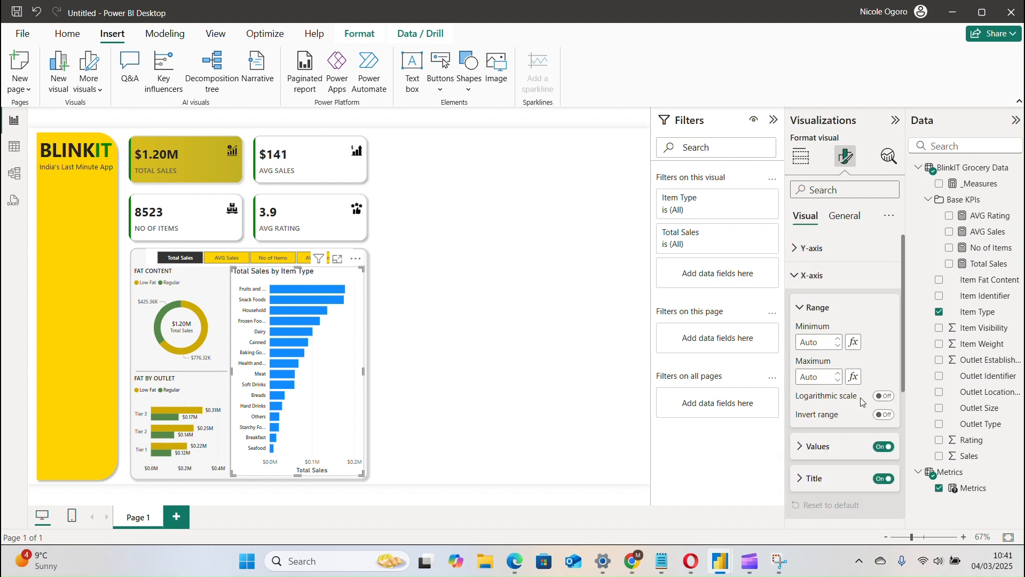
scroll(903, 405, down, 4)
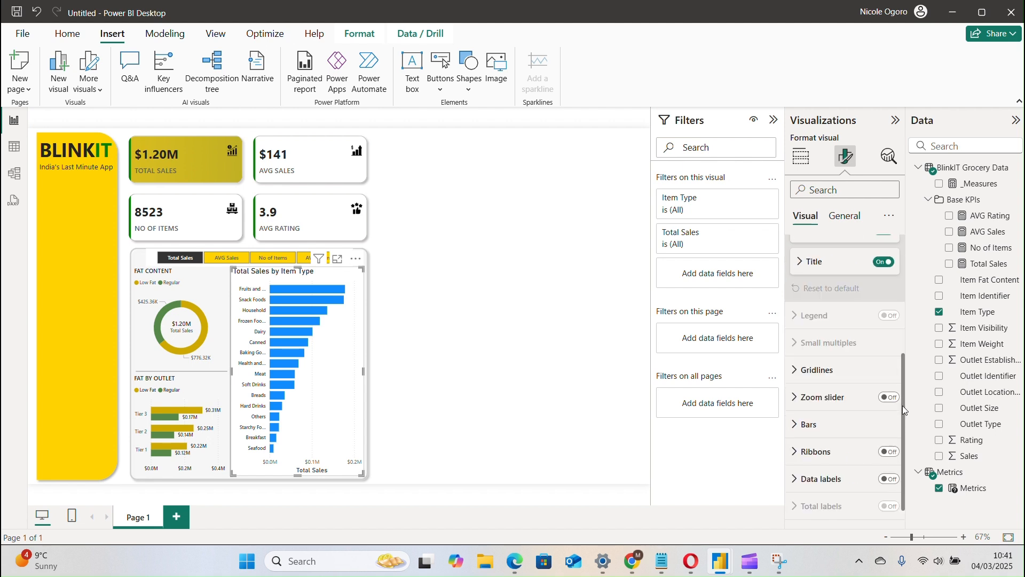
drag(902, 405, 890, 315)
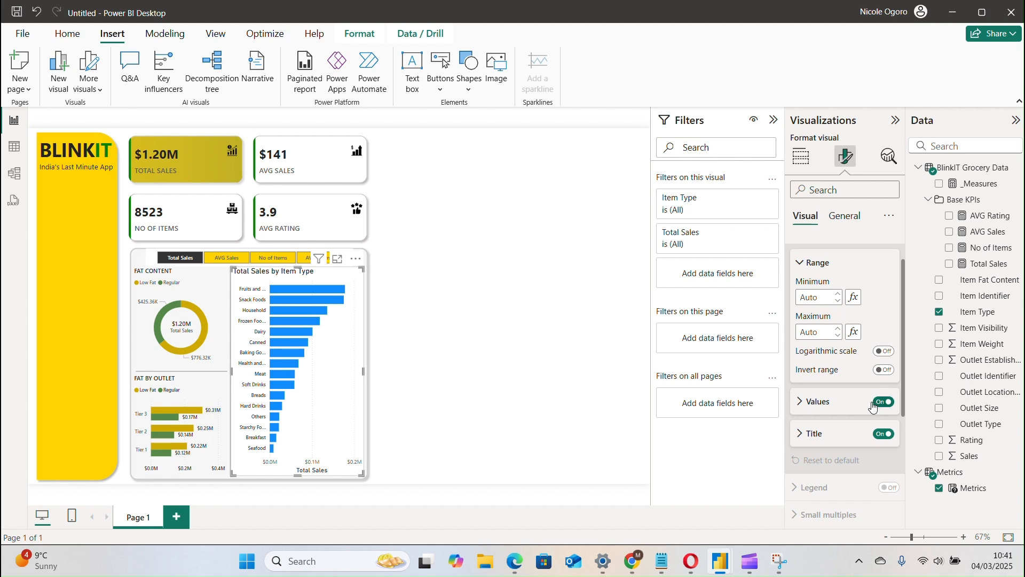
click(831, 401)
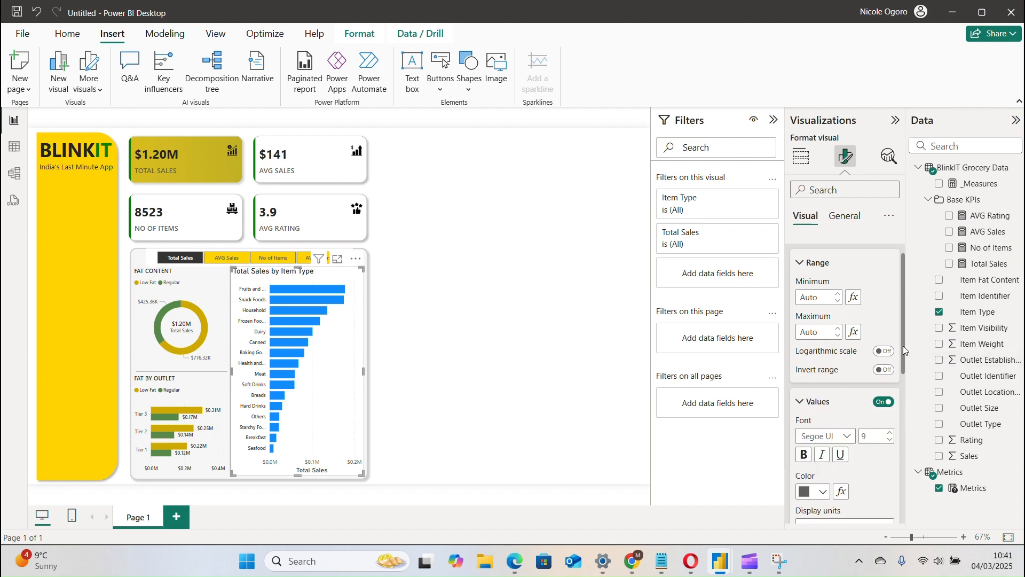
drag(907, 352, 908, 404)
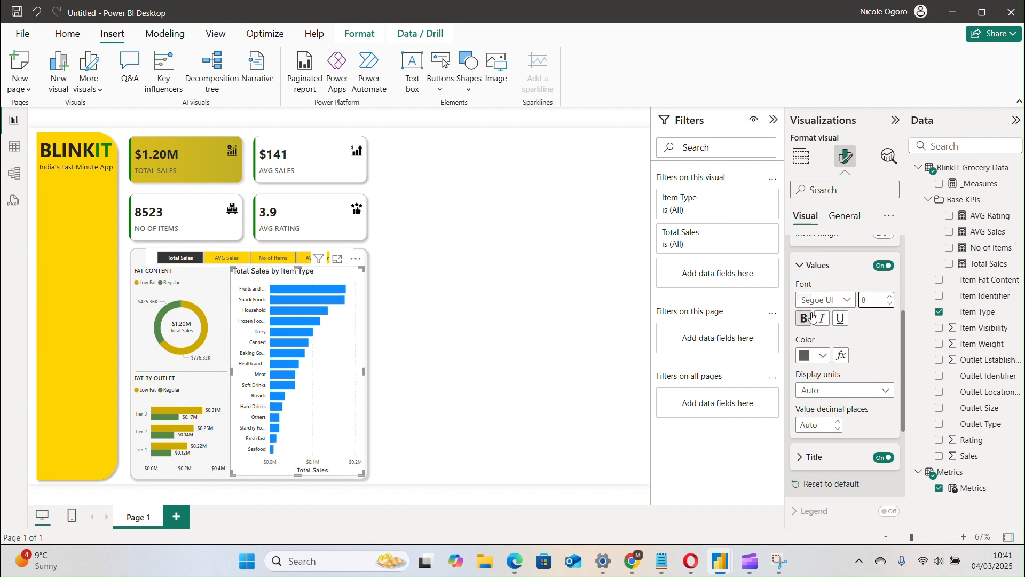
click(827, 300)
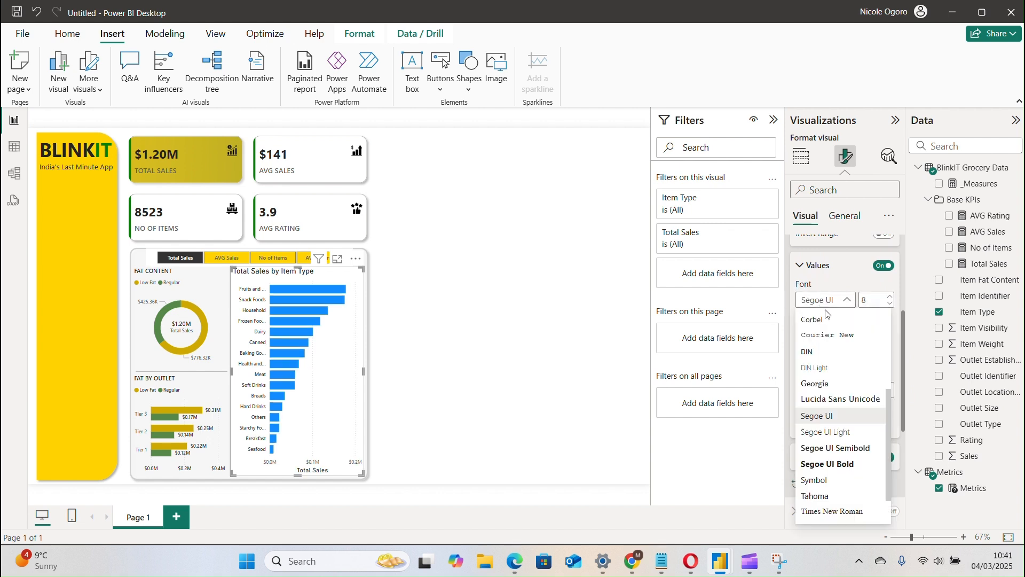
click(845, 453)
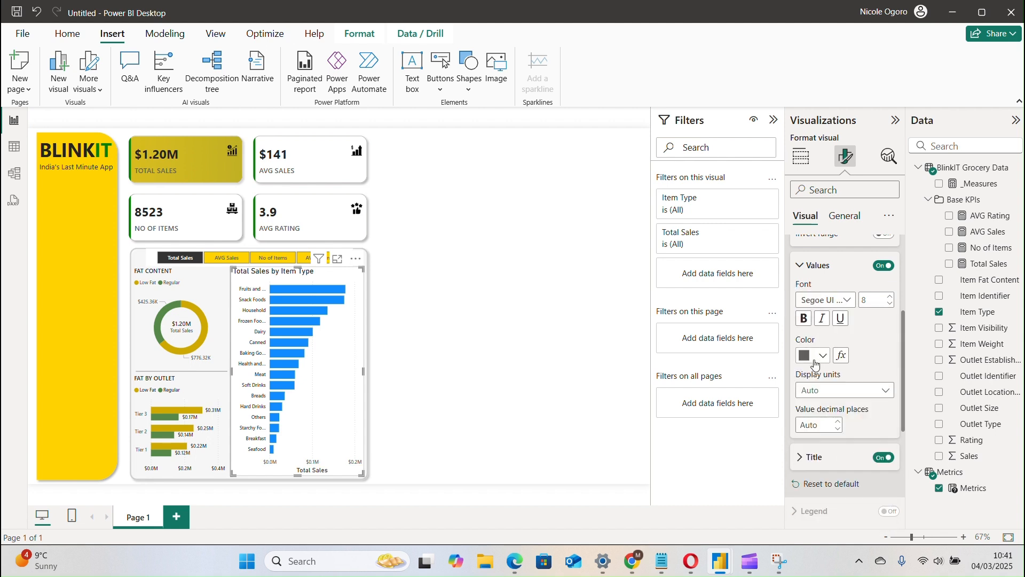
Set the color of the Item Type chart's X-axis values to Black, 20% lighter.
click(815, 365)
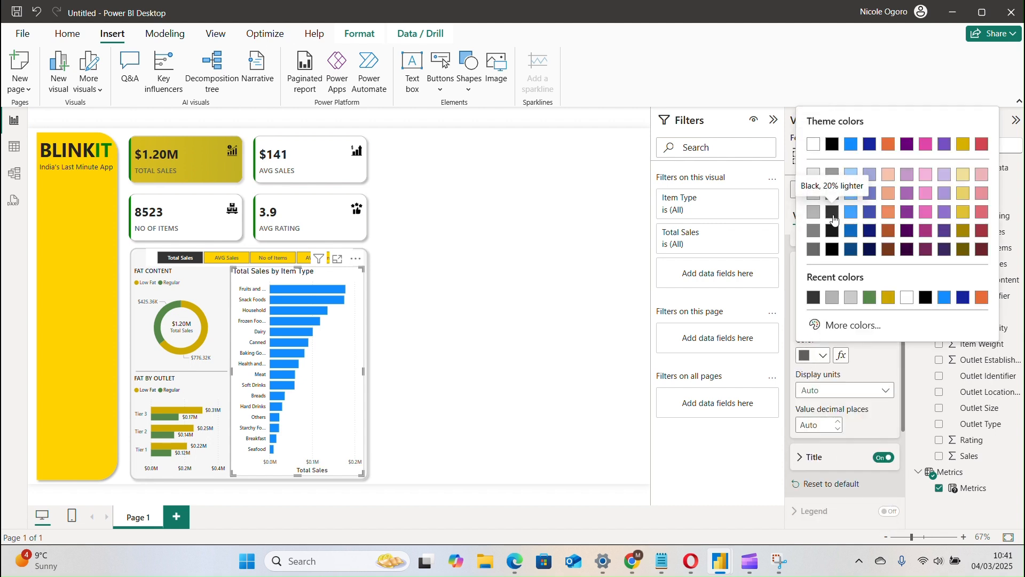
click(835, 219)
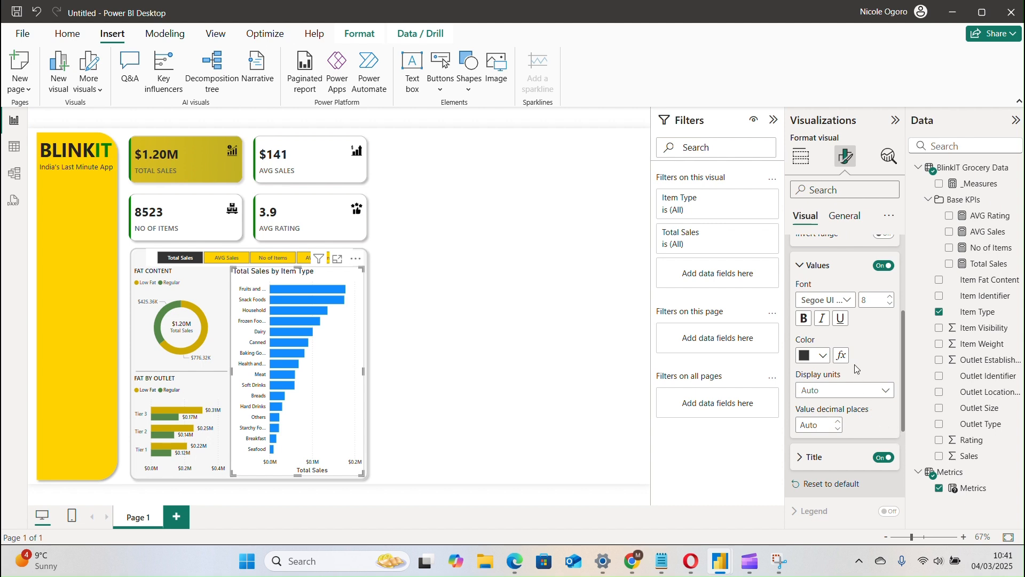
click(804, 265)
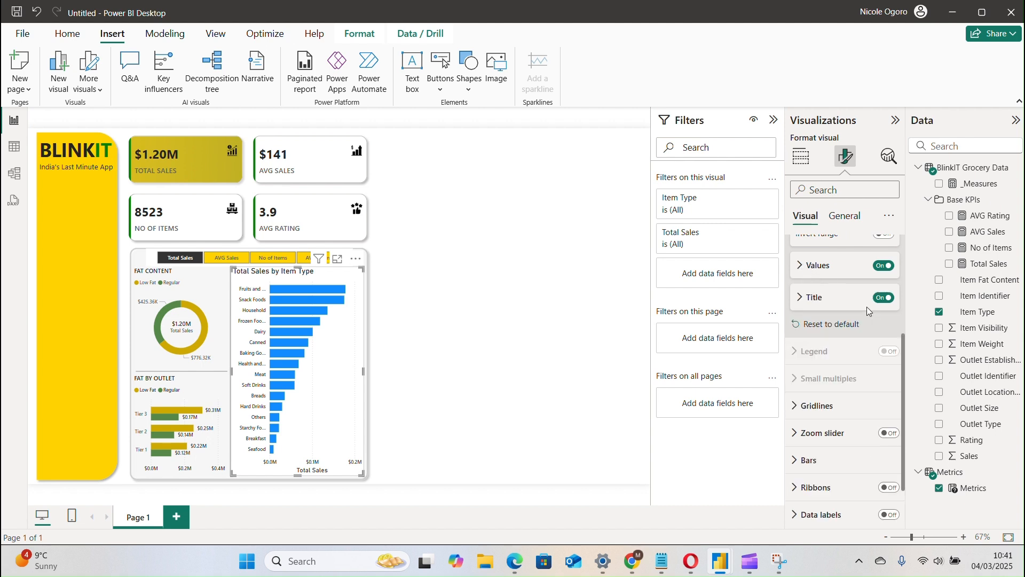
Turn off the X-axis title of the Item Type bar chart.
click(884, 304)
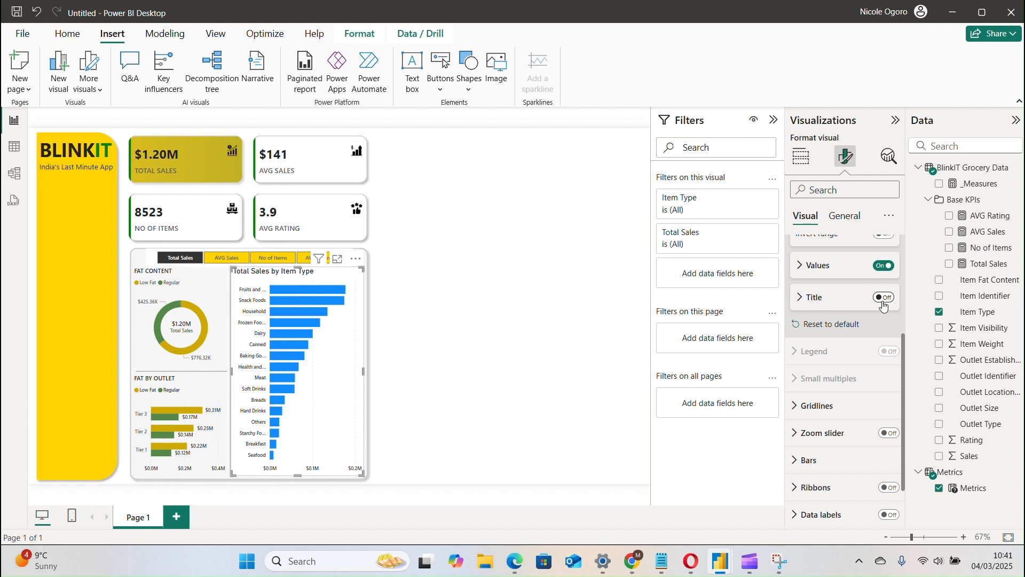
click(884, 299)
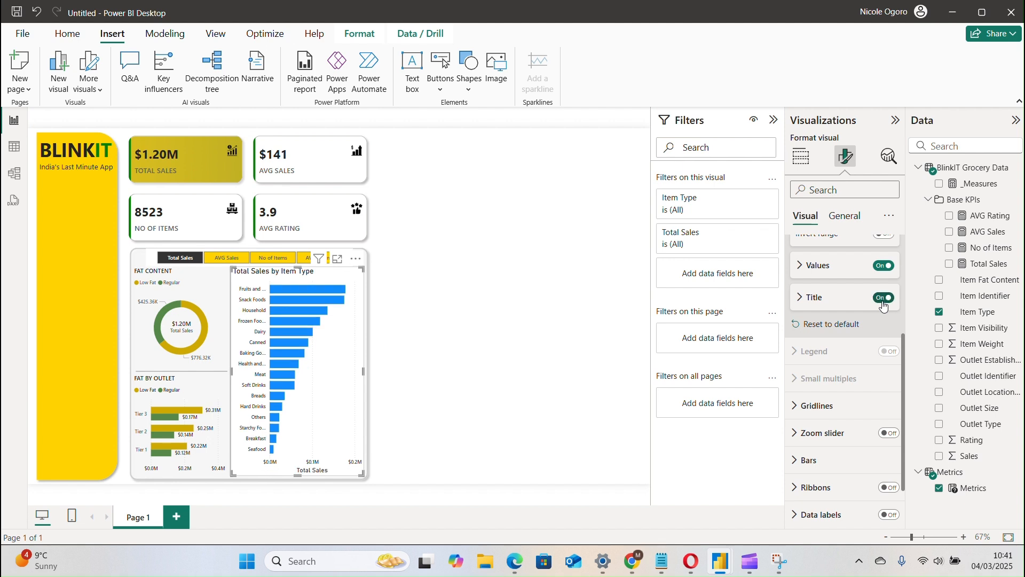
click(884, 304)
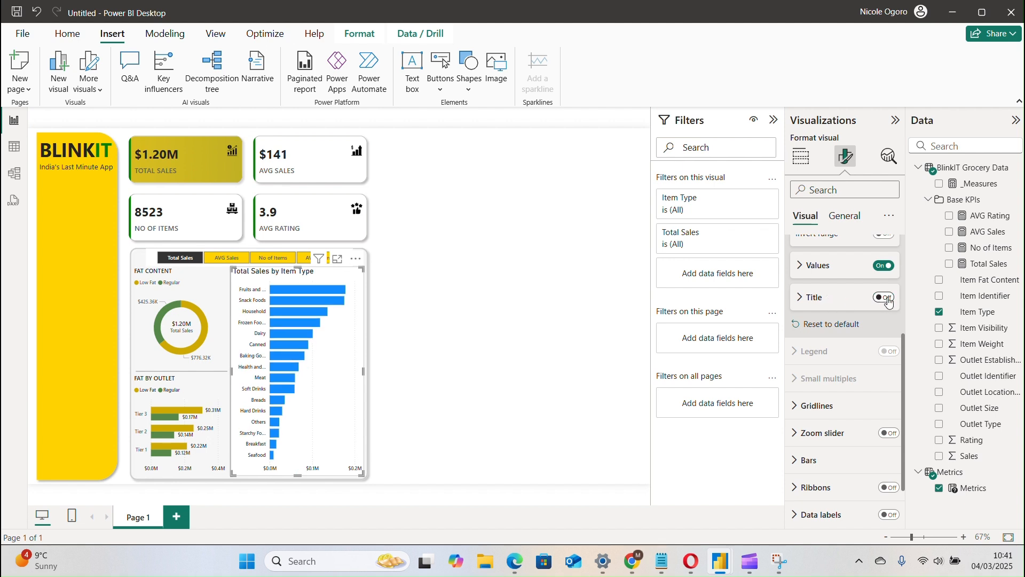
click(887, 300)
click(888, 302)
click(888, 304)
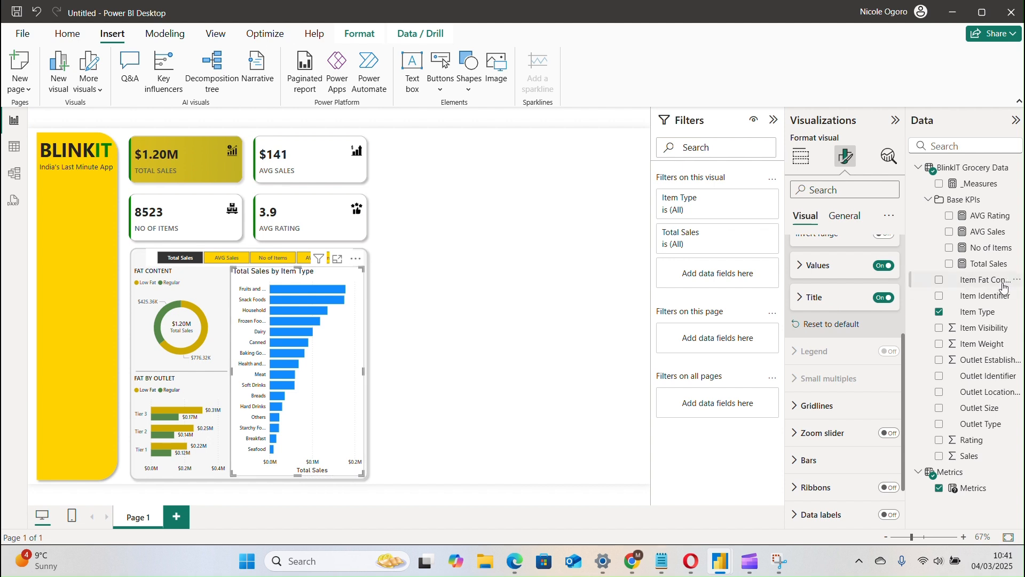
click(886, 303)
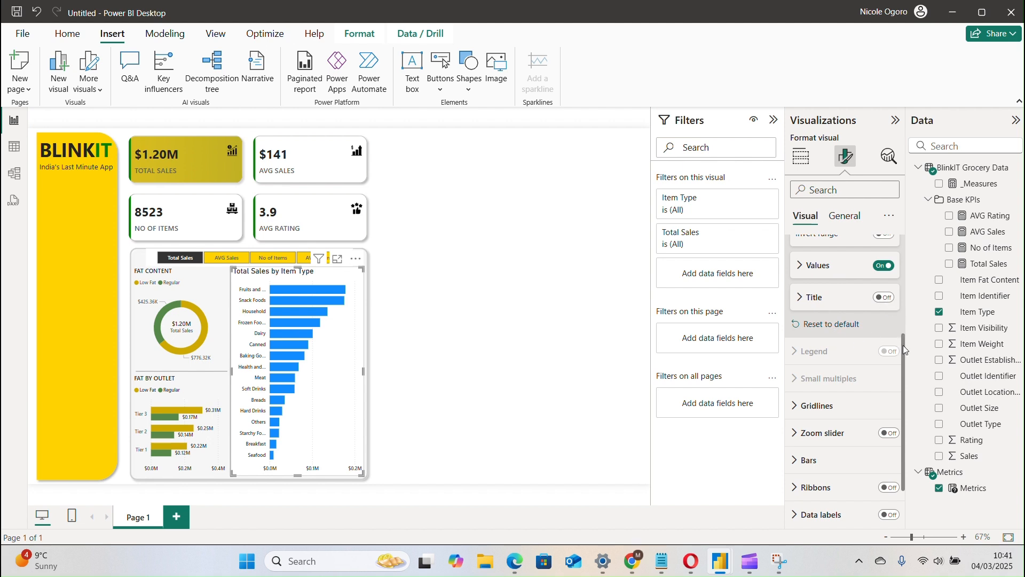
drag(902, 345, 902, 250)
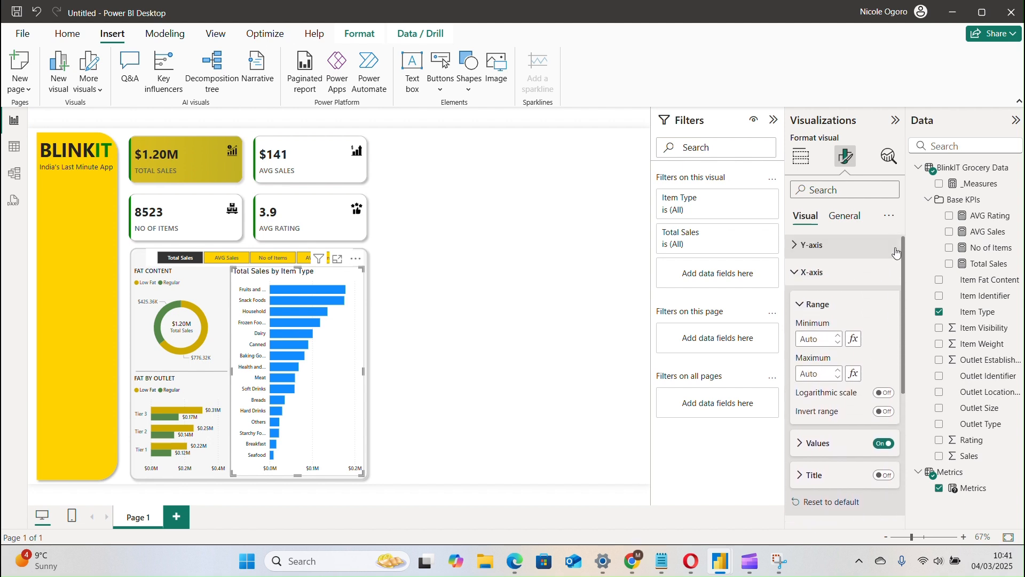
click(848, 272)
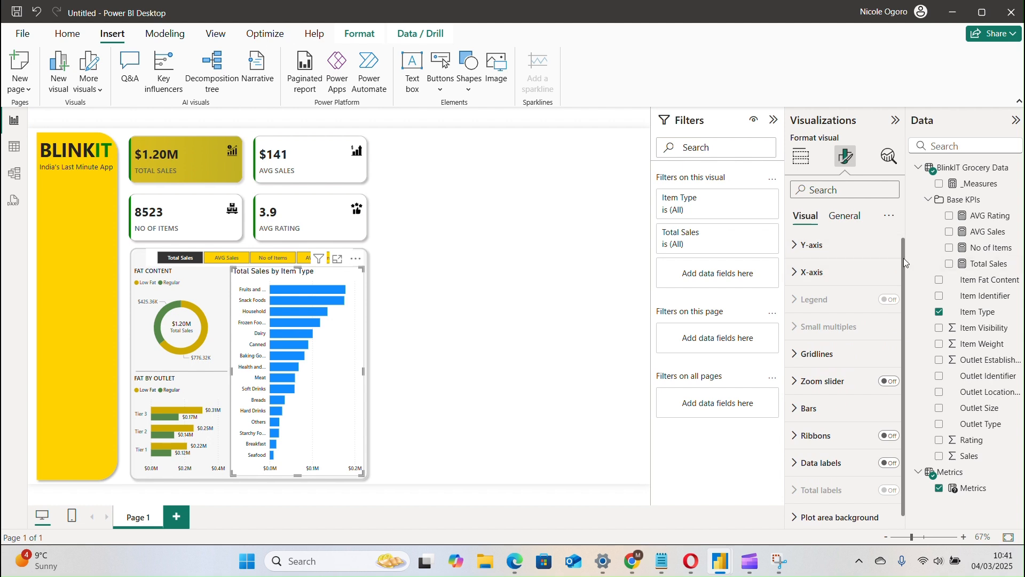
scroll(902, 254, down, 1)
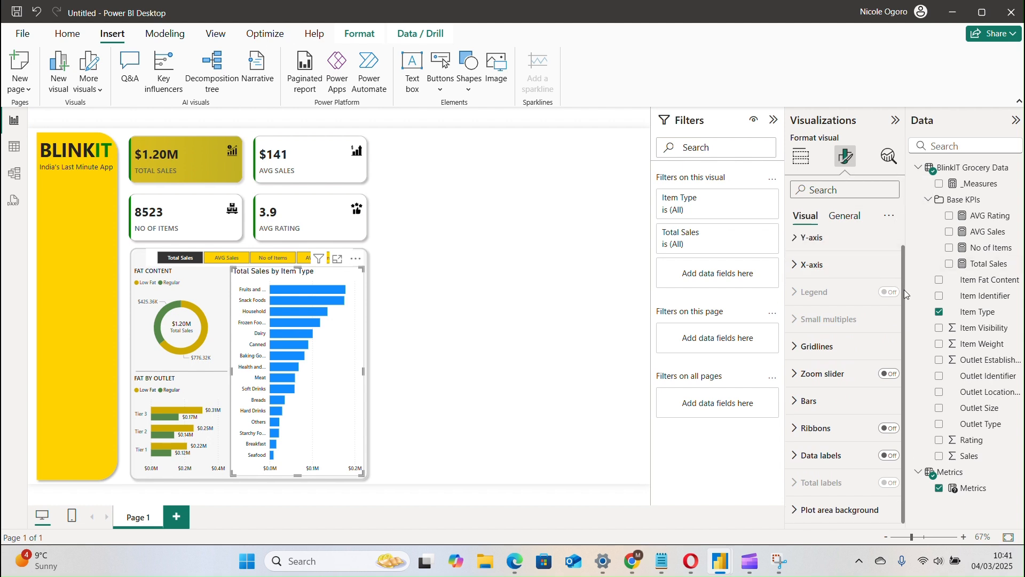
click(845, 347)
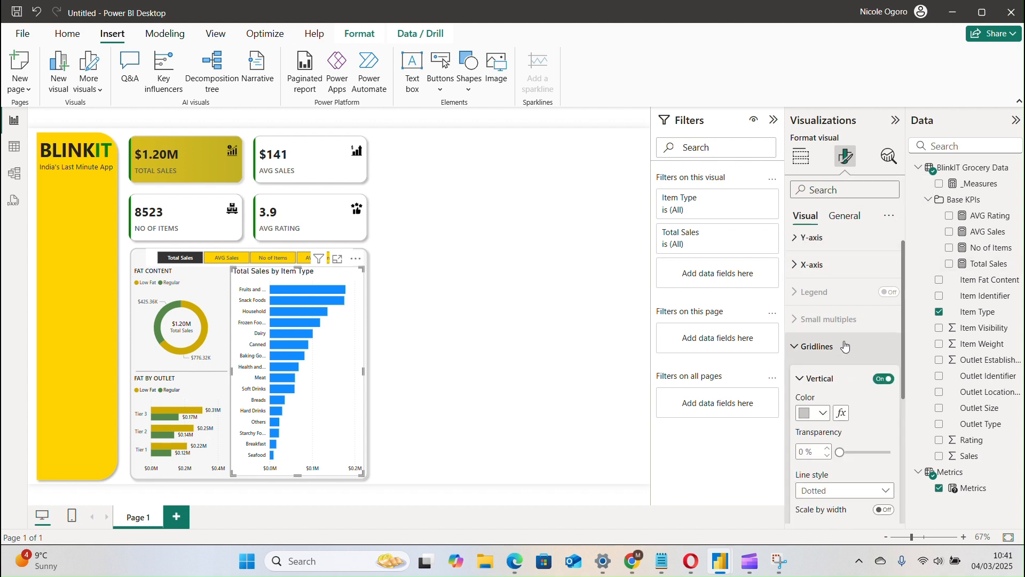
click(846, 346)
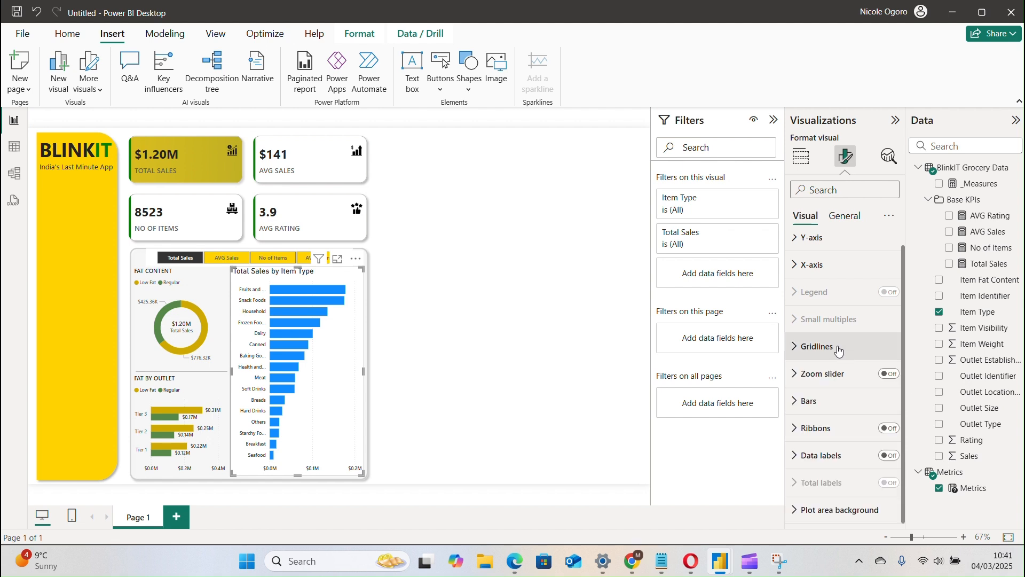
click(889, 455)
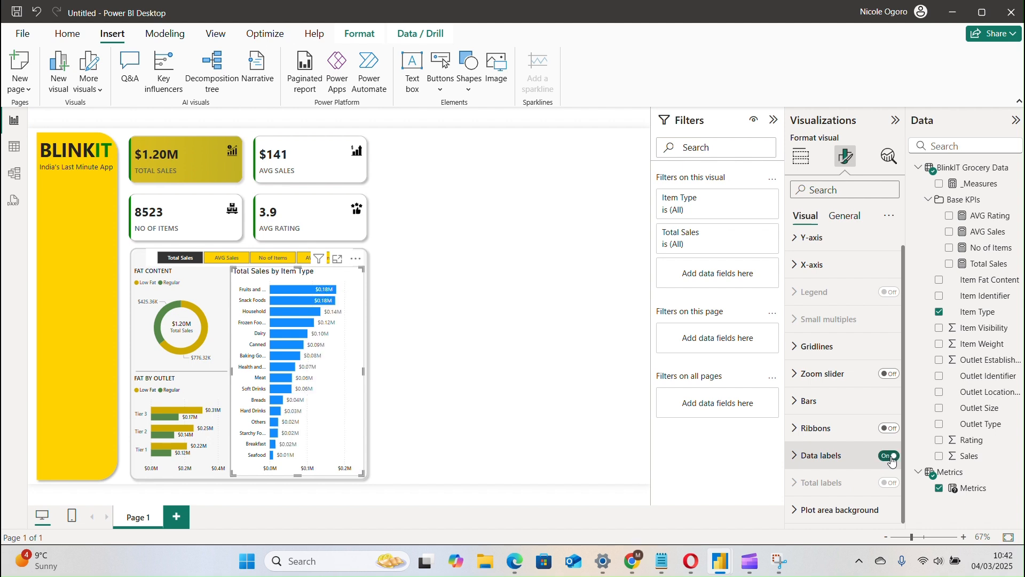
click(813, 457)
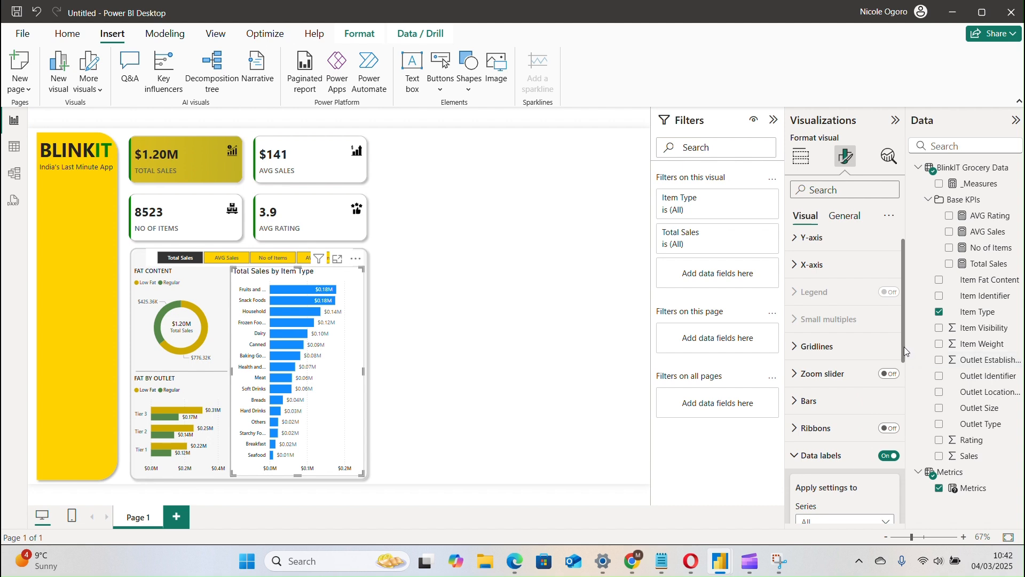
drag(904, 347, 905, 379)
click(889, 380)
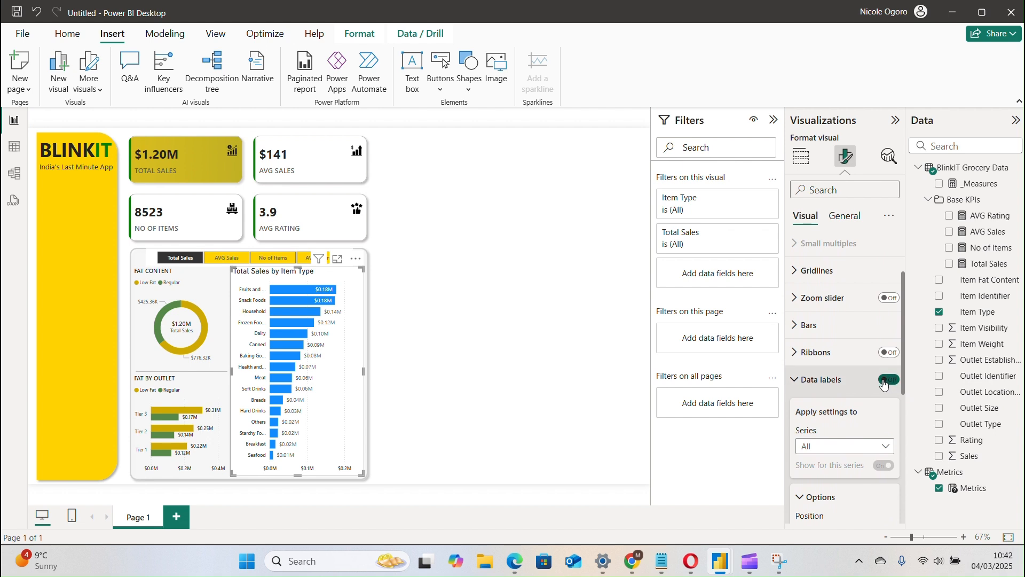
Set the color of the Item Type chart's bars to the recently used gold that matches the other charts.
click(849, 336)
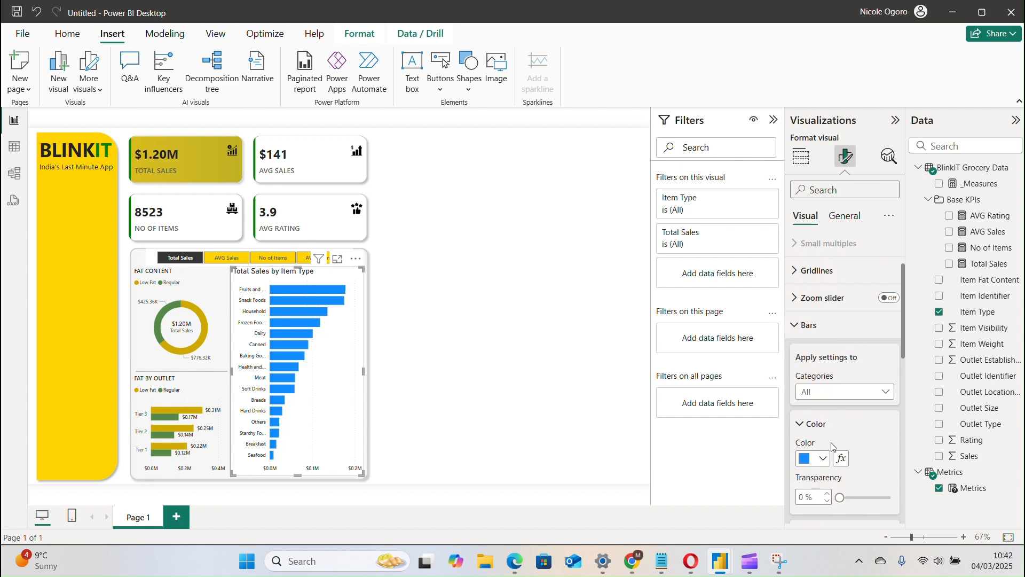
click(812, 465)
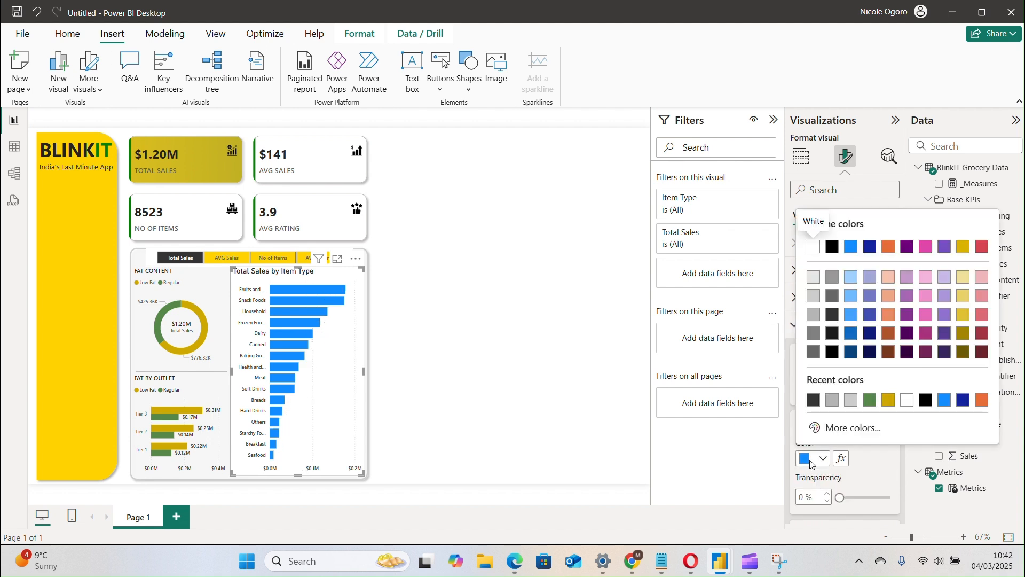
click(896, 475)
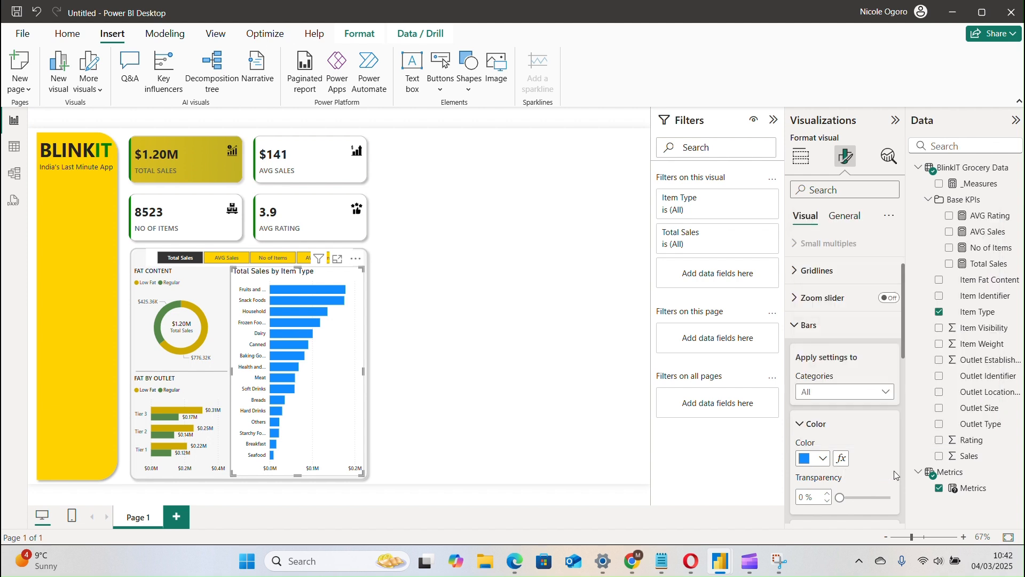
drag(905, 352, 906, 383)
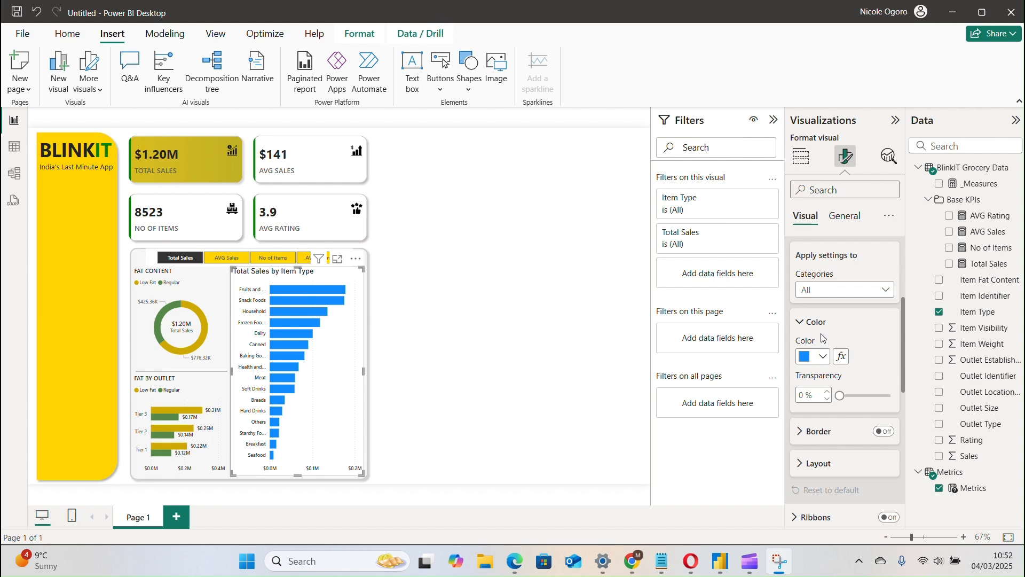
click(823, 357)
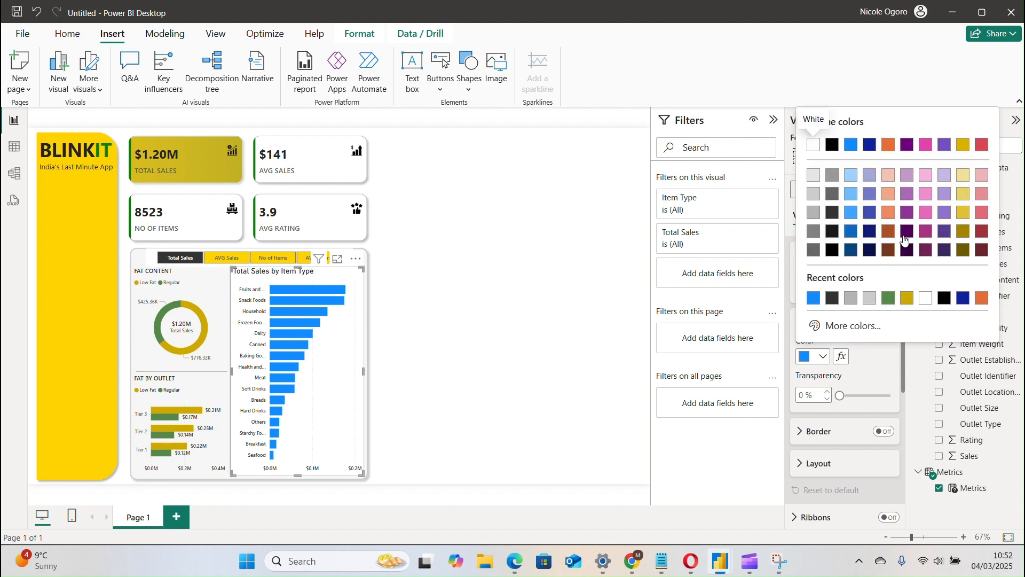
click(907, 298)
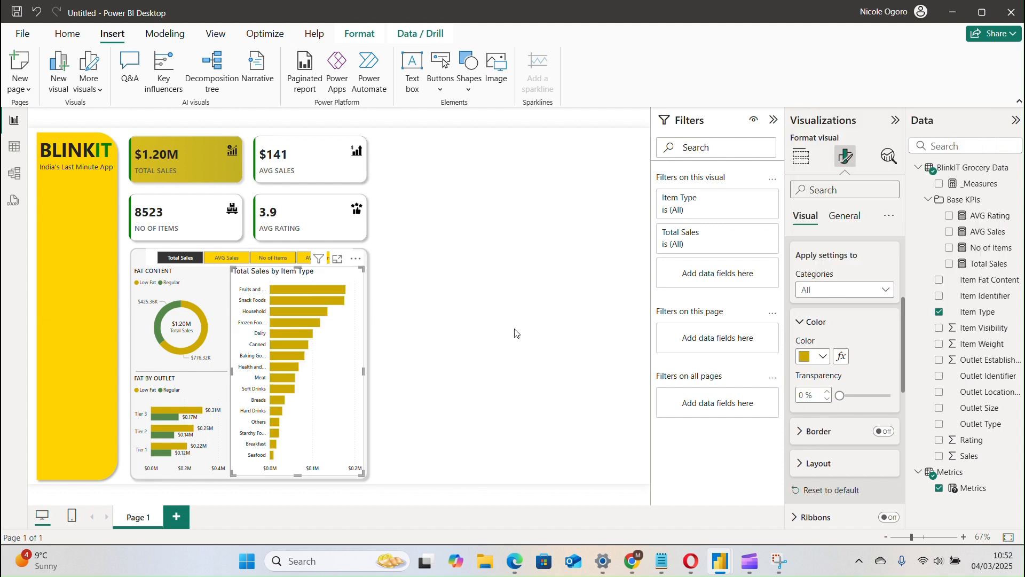
click(820, 323)
click(812, 361)
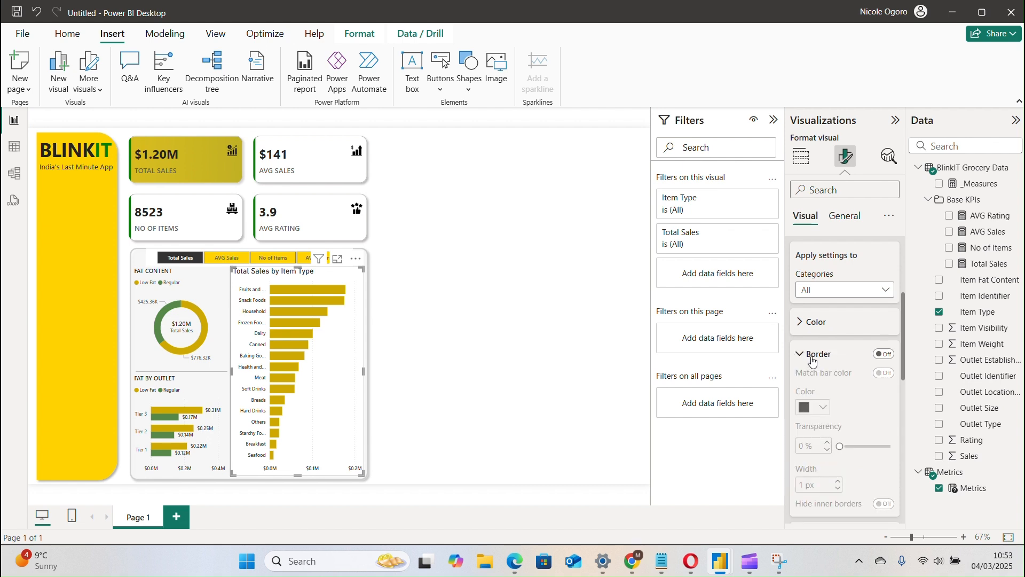
click(812, 361)
click(820, 396)
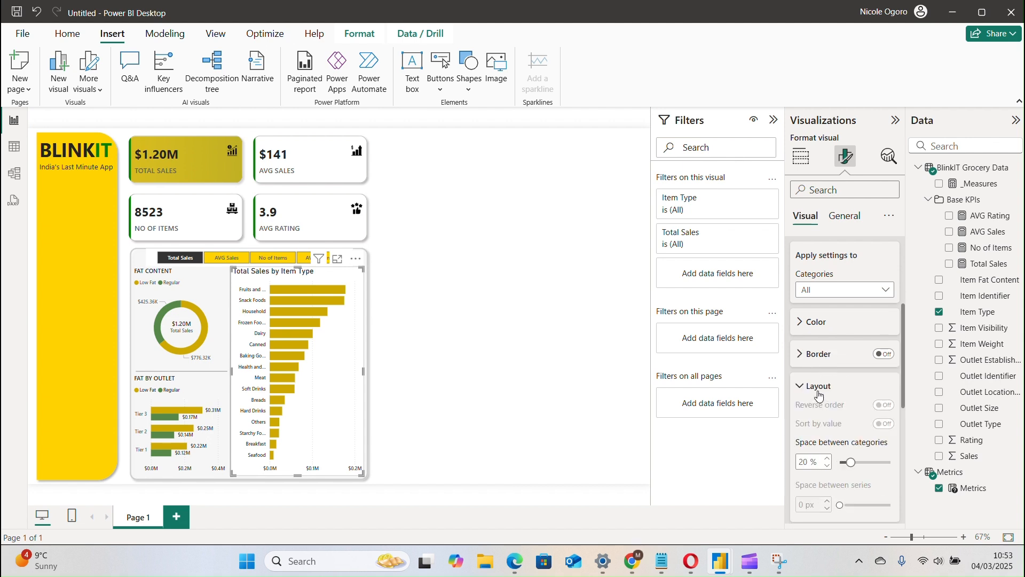
click(820, 395)
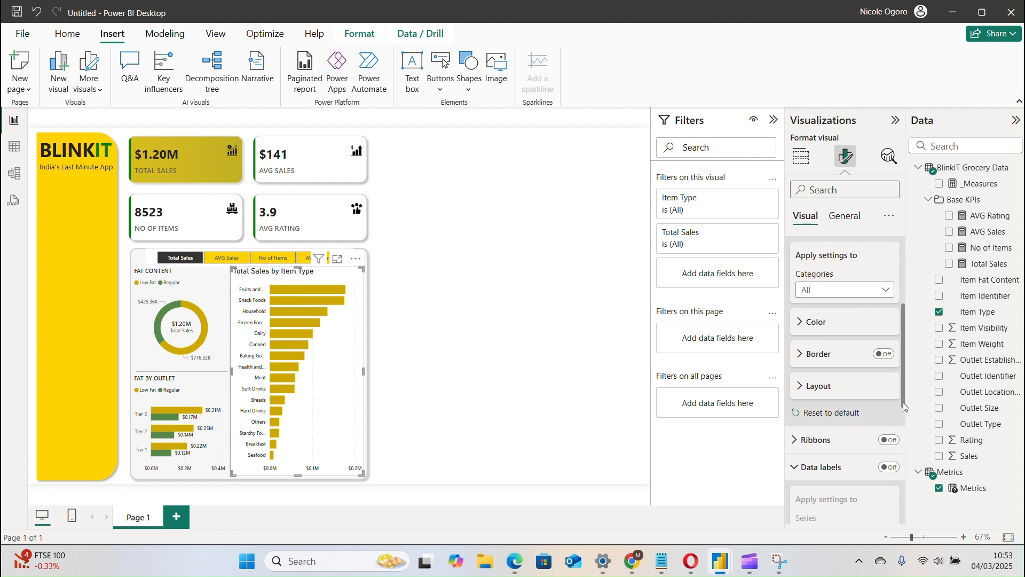
Turn on data labels for the Item Type chart and set their position to Outside end.
drag(905, 402, 902, 504)
scroll(892, 429, up, 2)
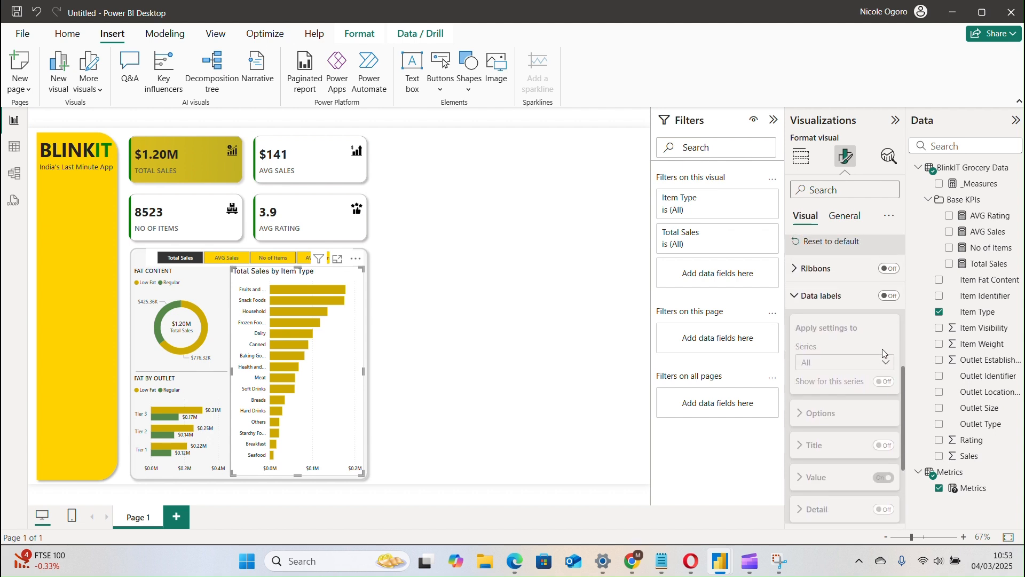
click(887, 297)
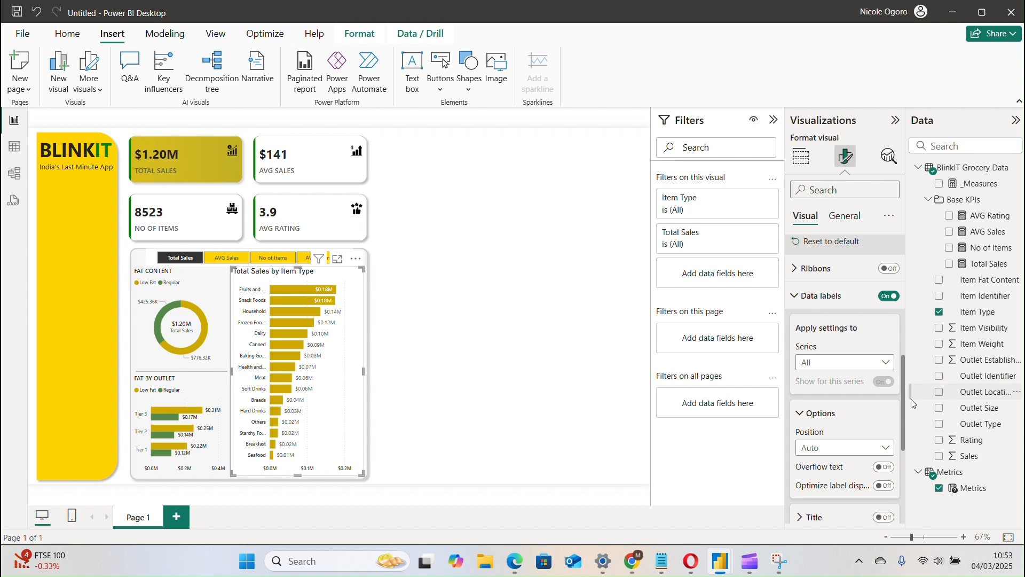
click(884, 448)
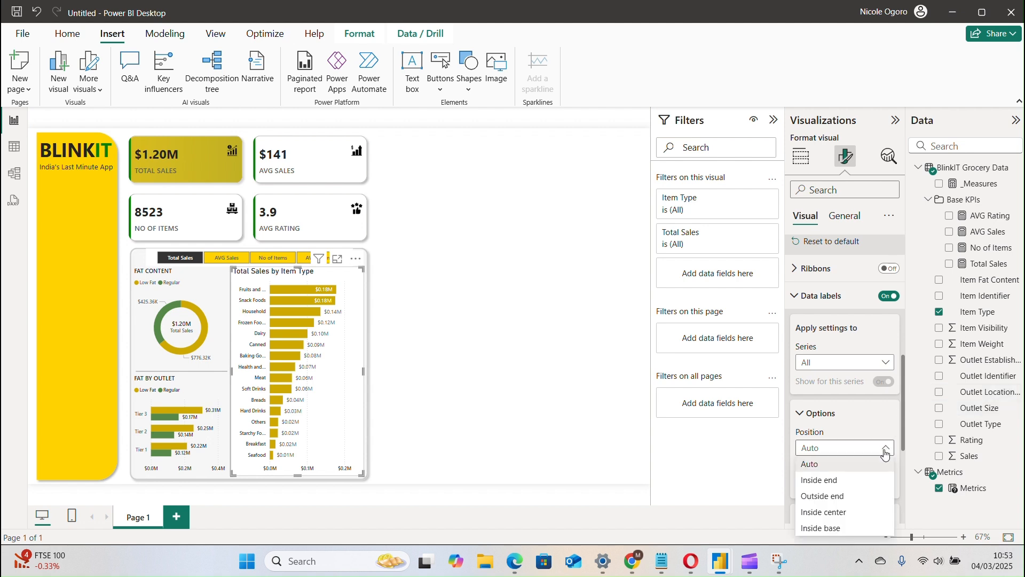
click(852, 498)
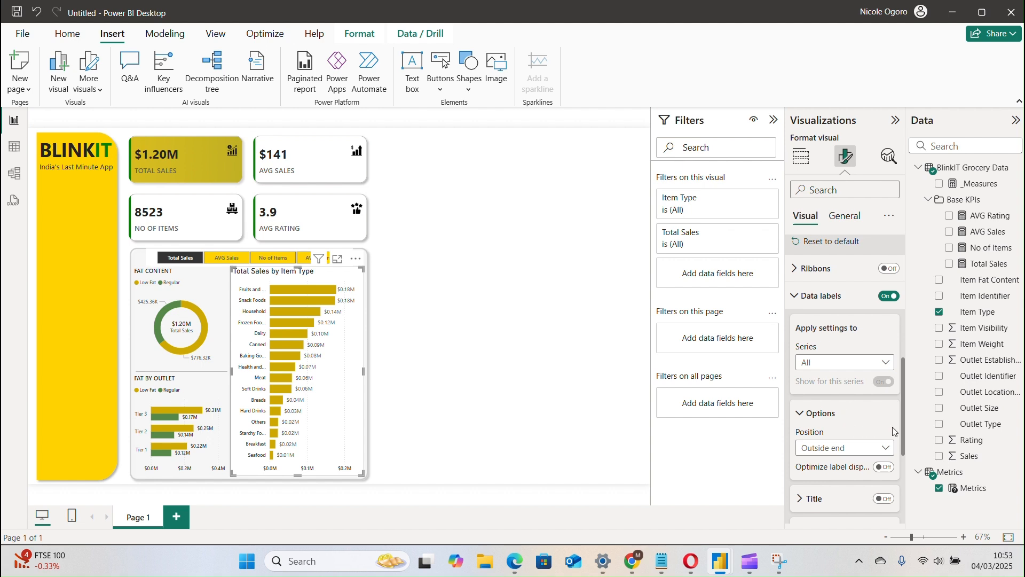
Set the Item Type chart's data label values to font size 8 in Segoe UI Semibold.
drag(905, 424, 907, 457)
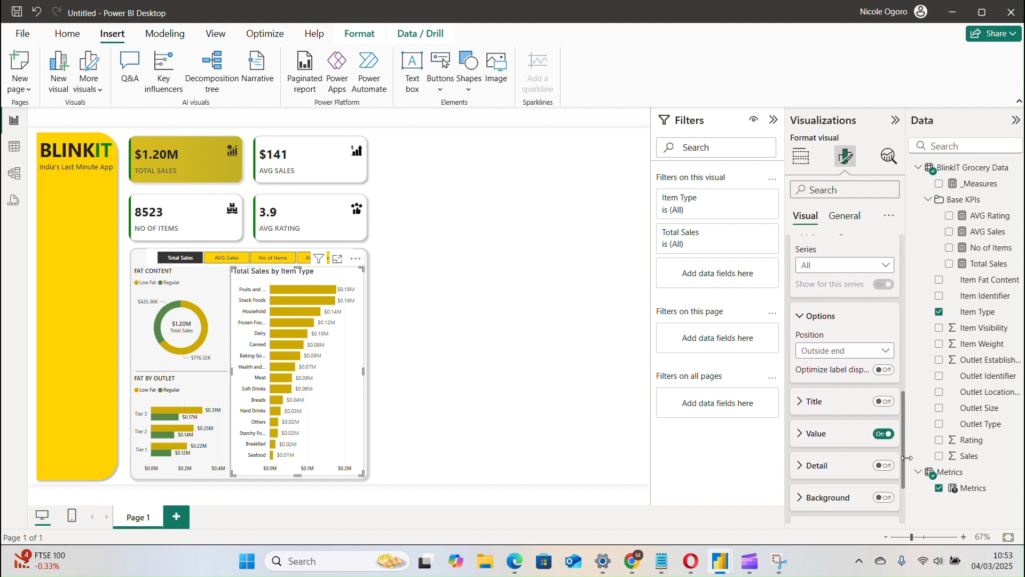
scroll(904, 457, up, 1)
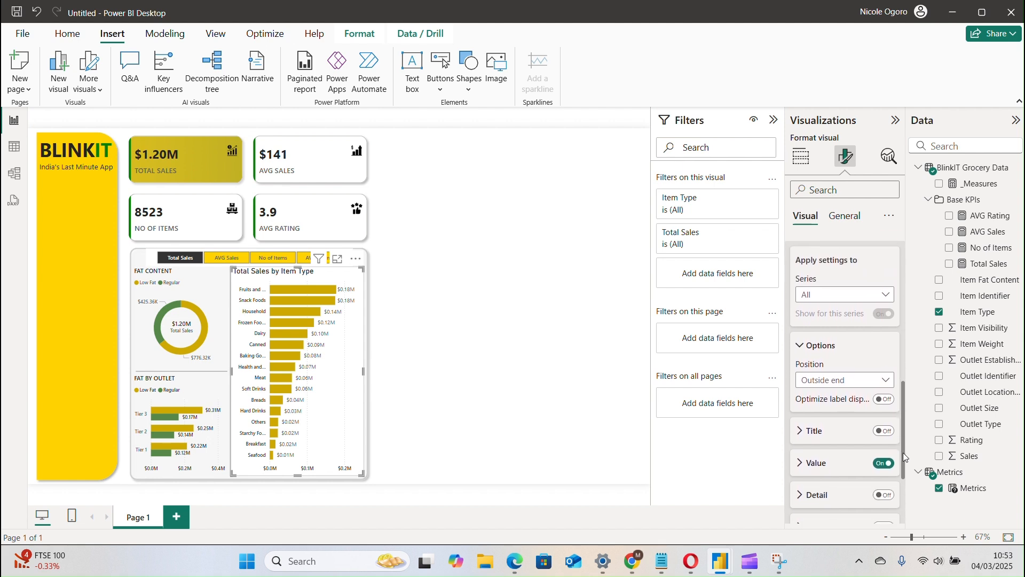
drag(904, 457, 905, 485)
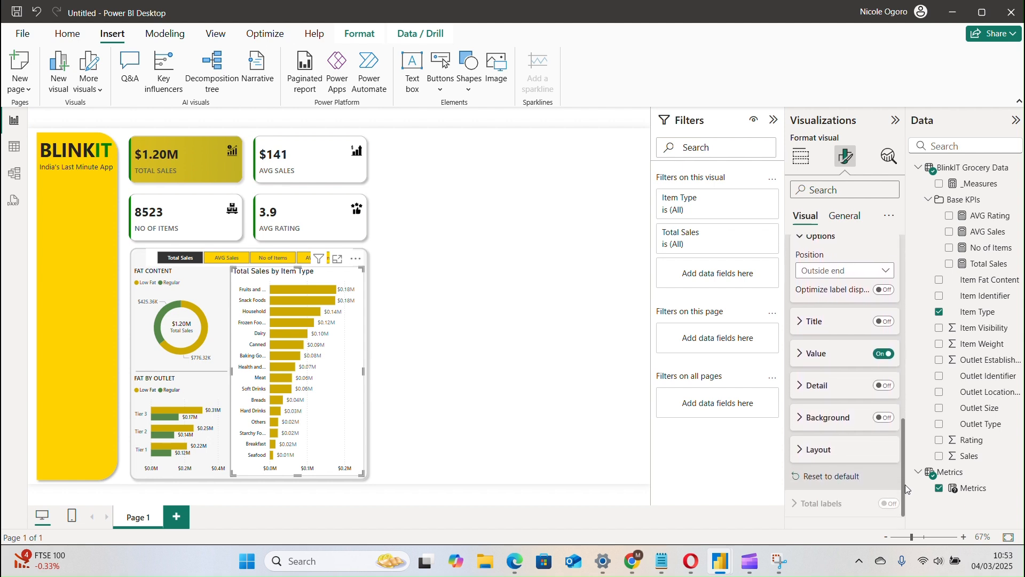
click(812, 355)
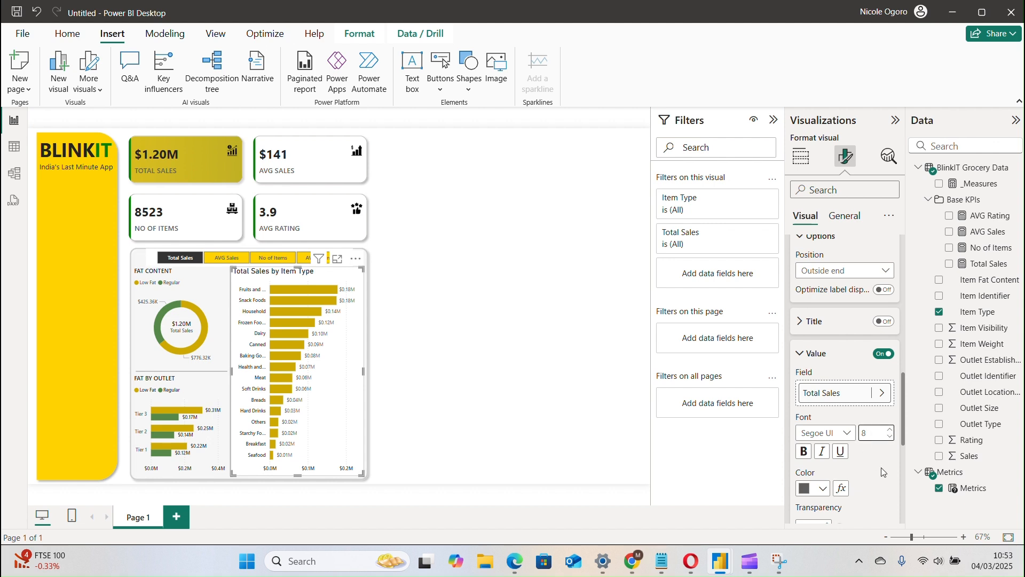
click(819, 432)
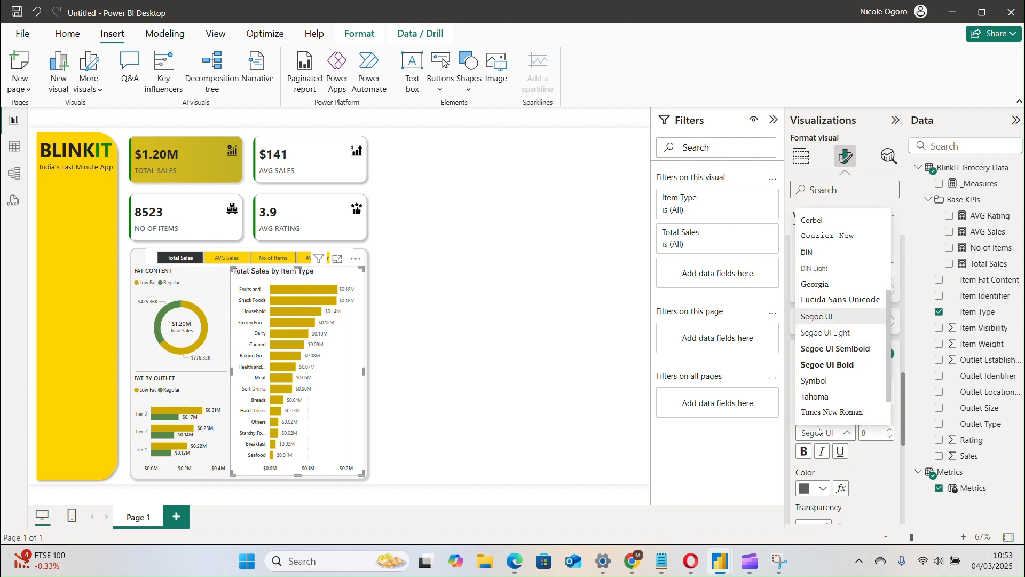
click(836, 350)
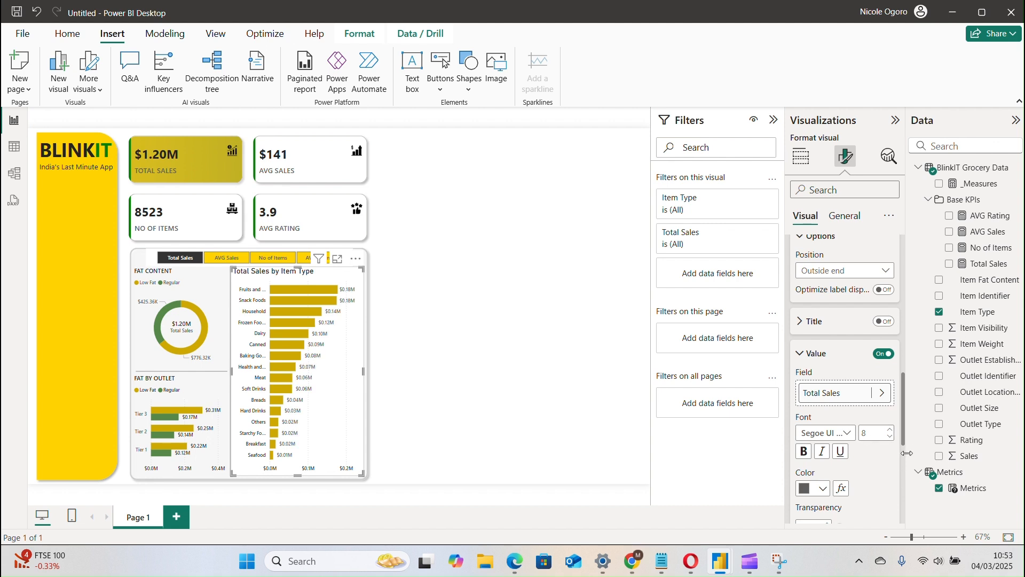
drag(905, 444, 907, 492)
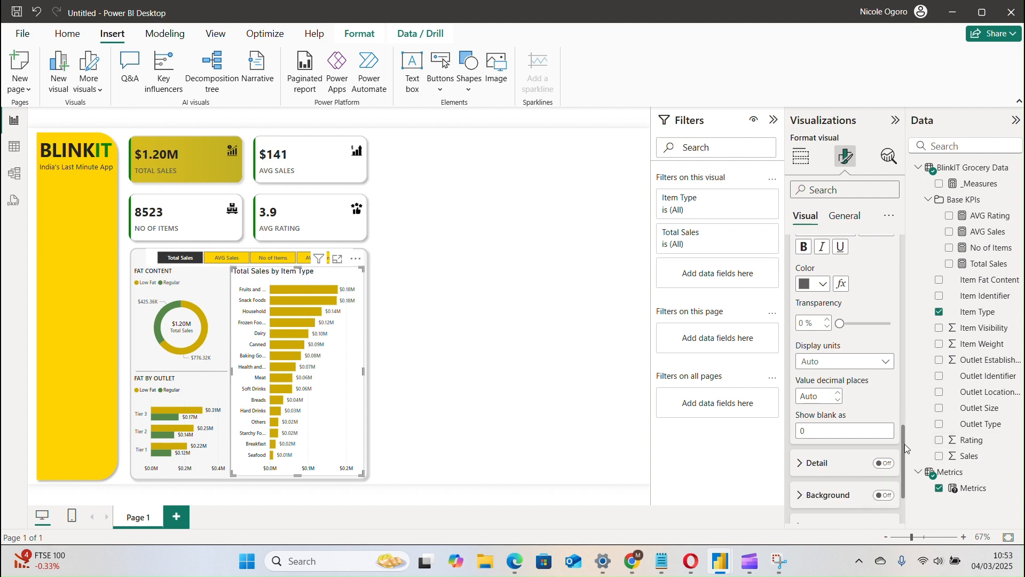
scroll(904, 448, down, 3)
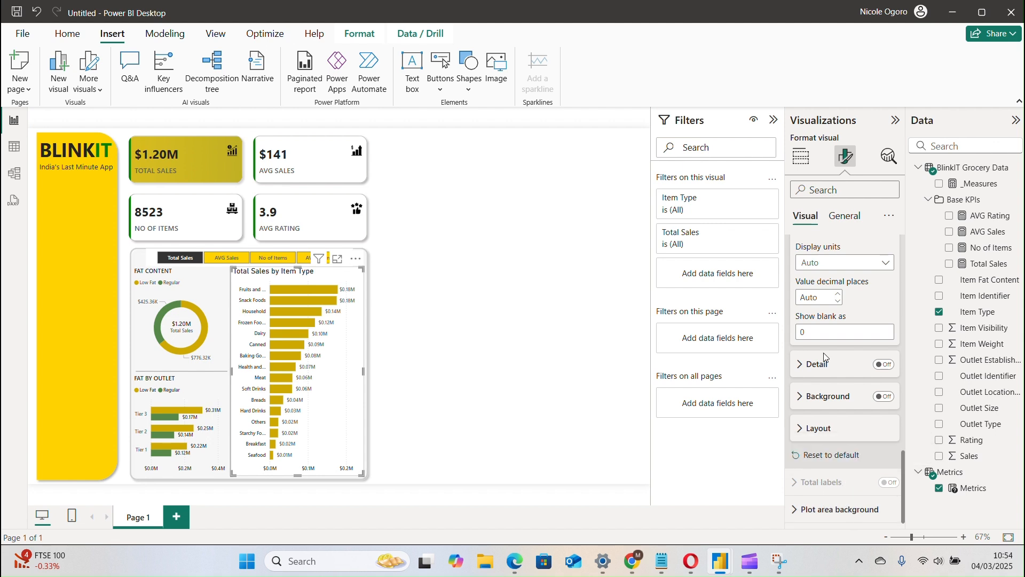
Change the Item Type bar chart's title text to "ITEM TYPE".
click(840, 216)
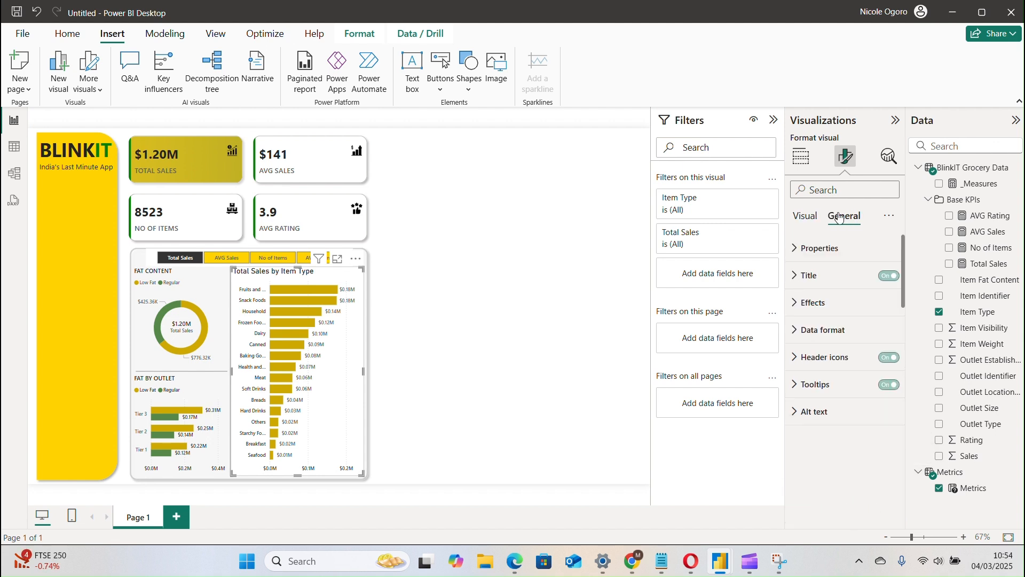
click(838, 277)
click(850, 342)
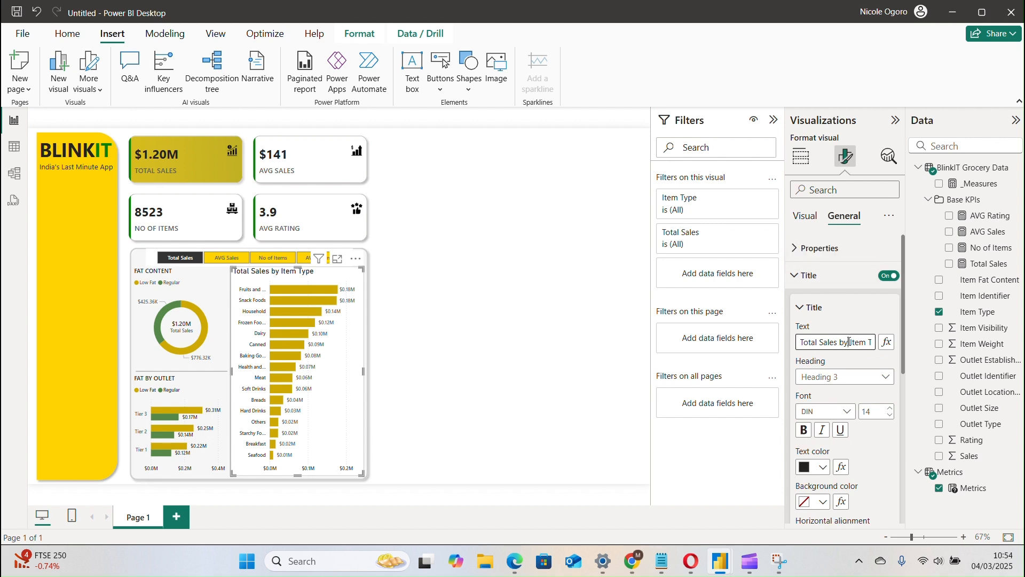
key(BackSpace)
key(BackSpace)
key(BackSpace)
key(BackSpace)
key(BackSpace)
key(BackSpace)
key(BackSpace)
key(BackSpace)
key(BackSpace)
key(BackSpace)
key(BackSpace)
key(BackSpace)
key(BackSpace)
key(BackSpace)
key(BackSpace)
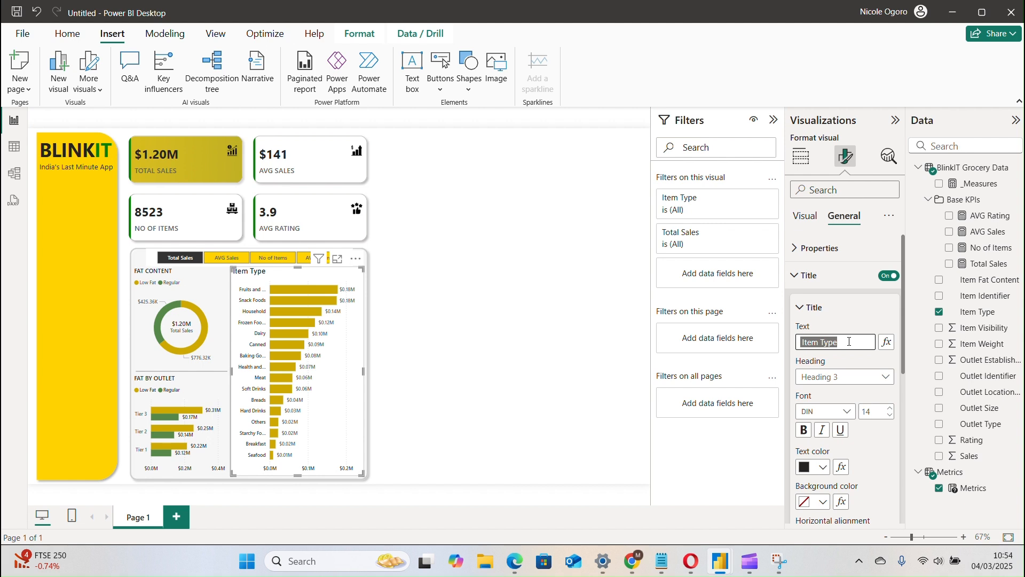
text(ITEM TYPE)
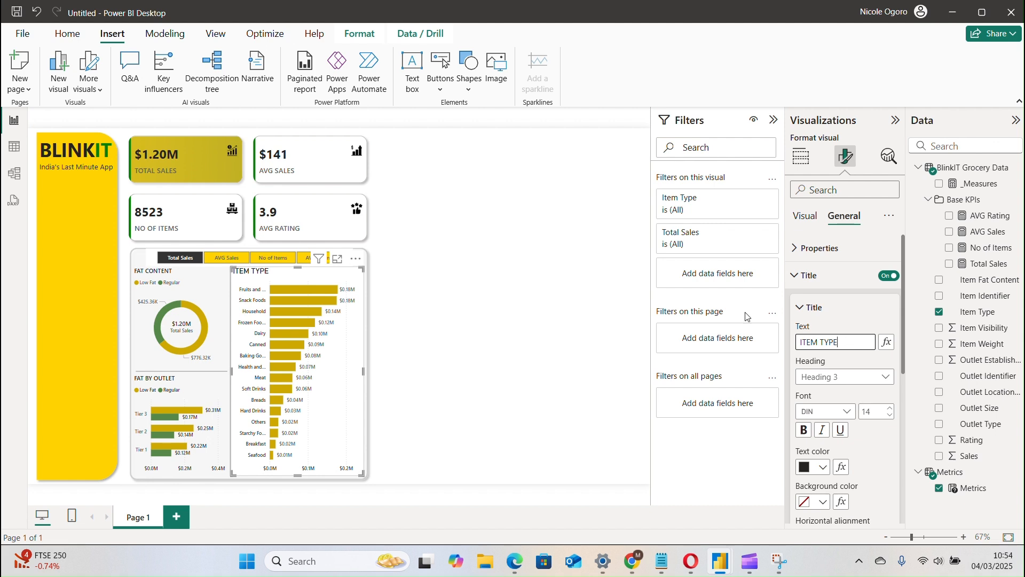
Set the font size of the Item Type chart's title to 10.
click(442, 30)
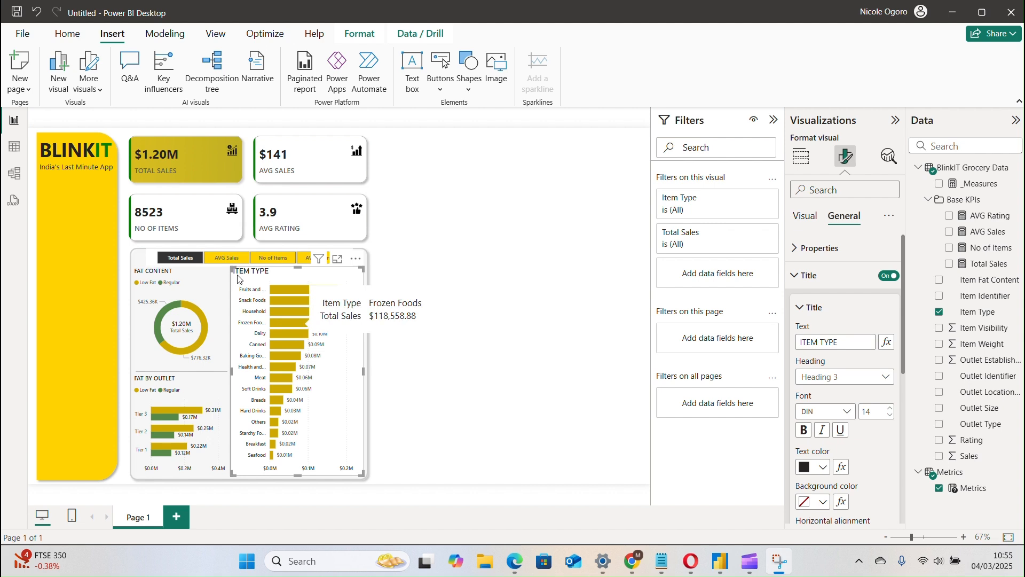
click(263, 274)
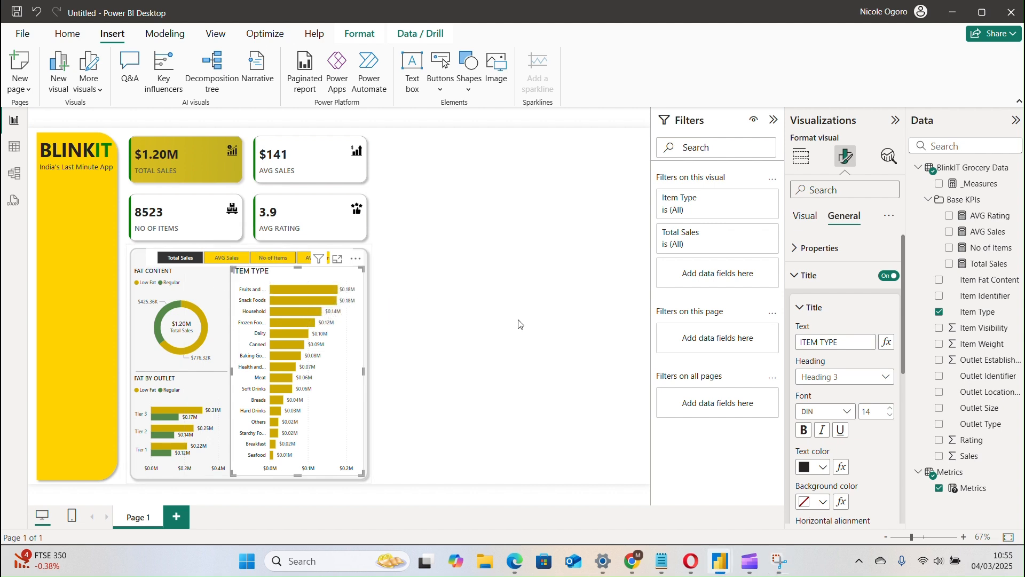
click(891, 416)
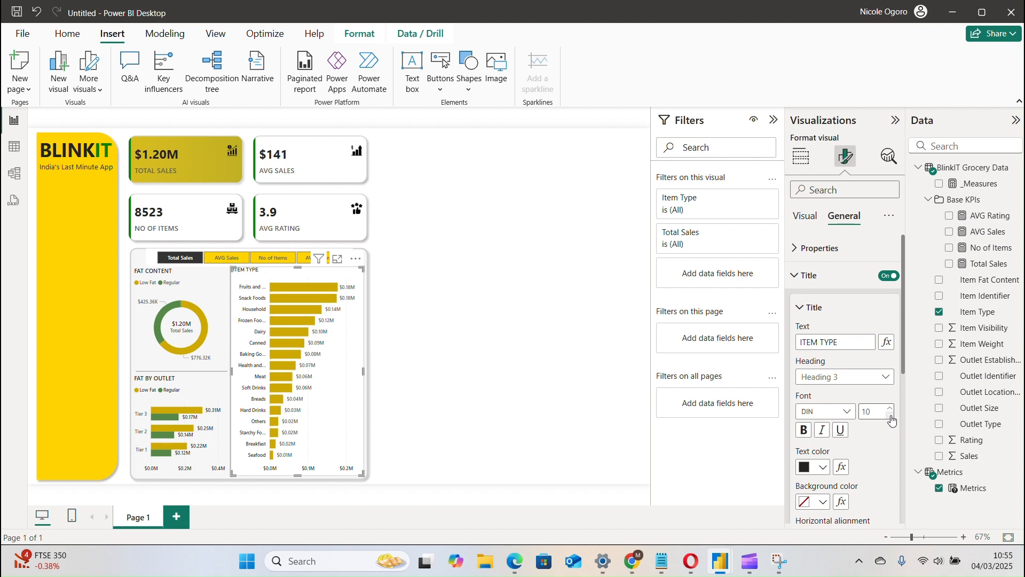
Change the Item Type chart's title font to Segoe UI Semibold and its text color to a dark gray shade.
click(891, 416)
click(814, 415)
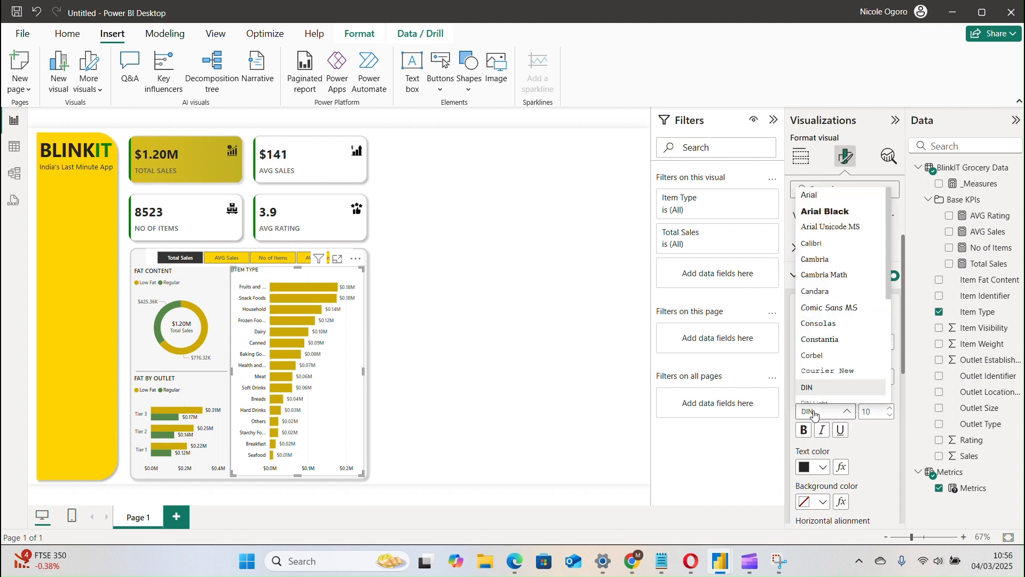
scroll(889, 300, down, 4)
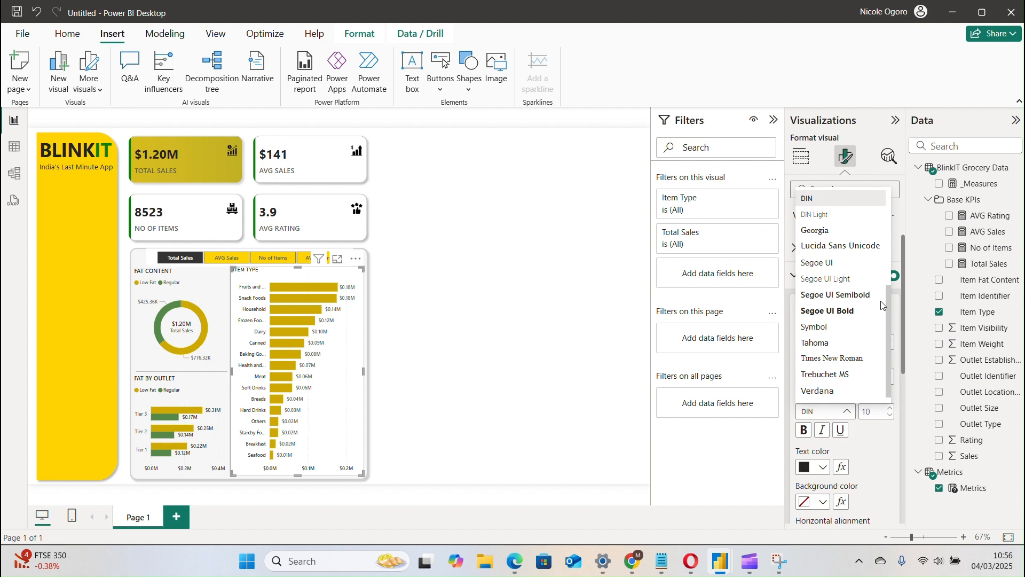
click(848, 301)
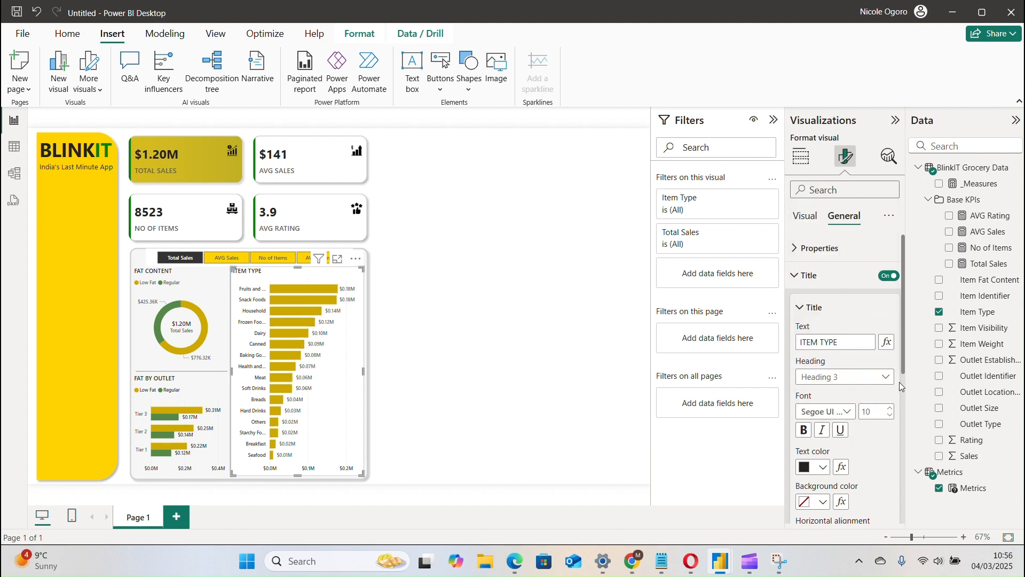
click(806, 469)
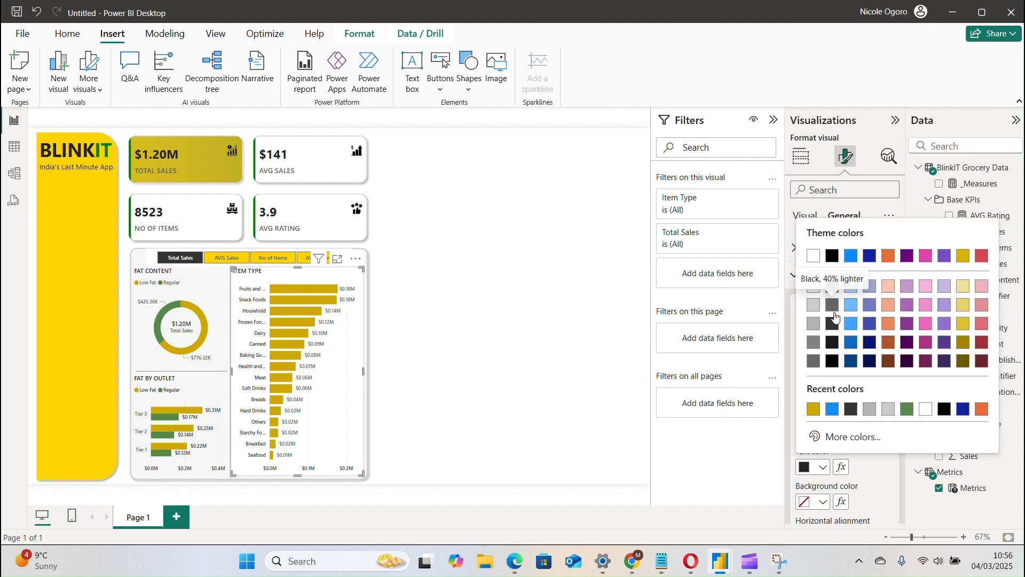
click(833, 325)
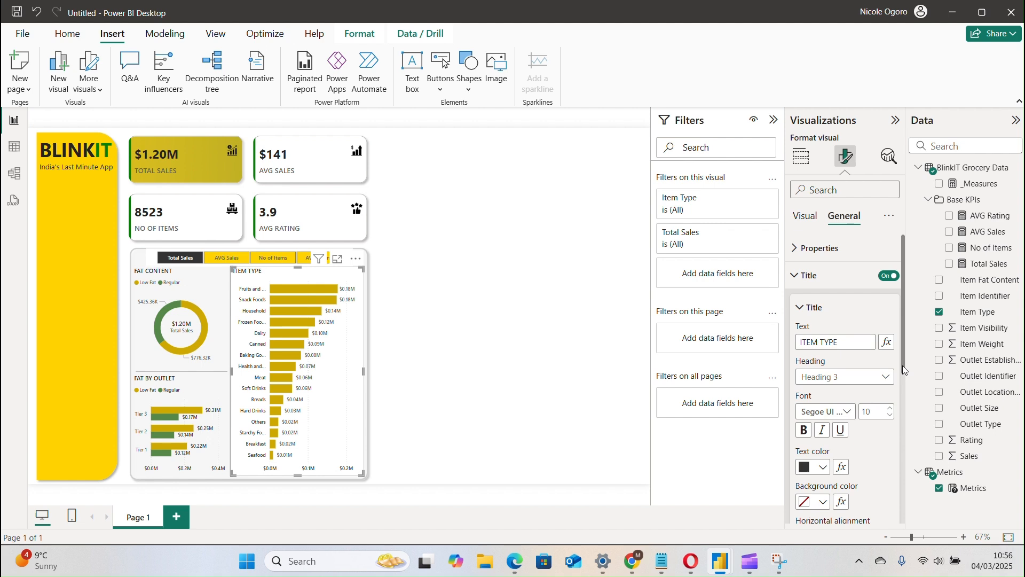
Turn off the background of the Item Type bar chart.
drag(902, 365, 901, 536)
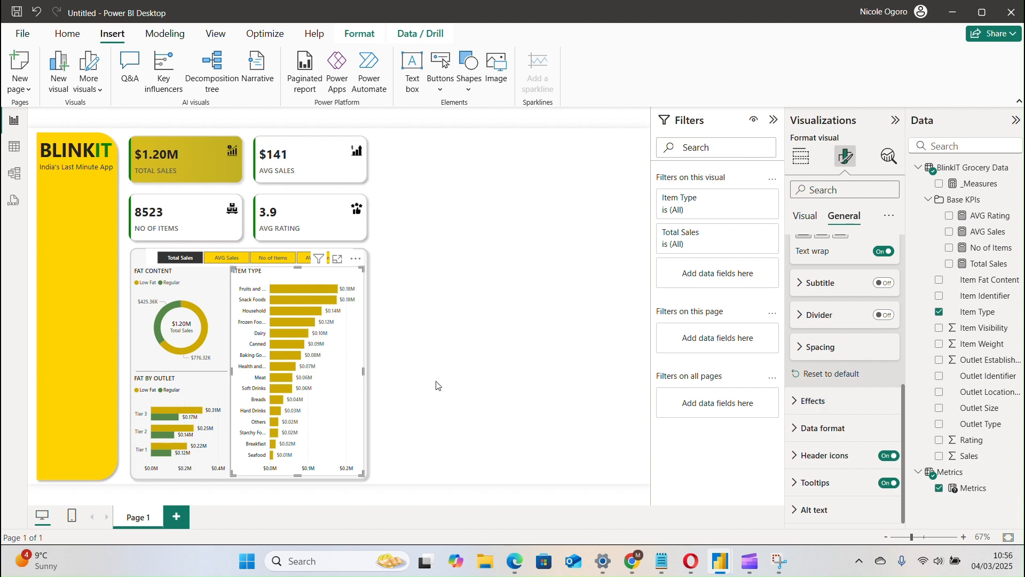
click(388, 313)
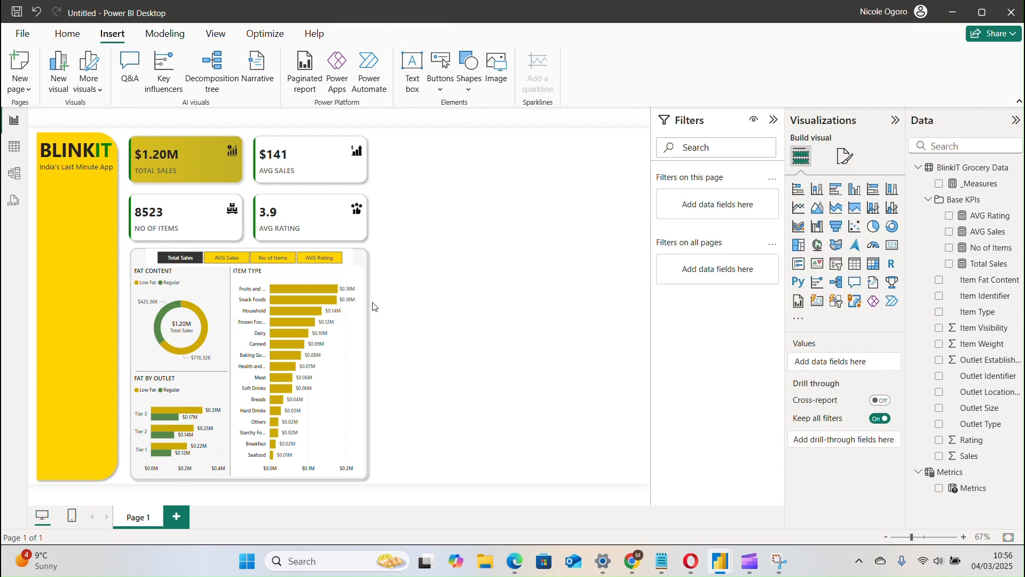
click(361, 275)
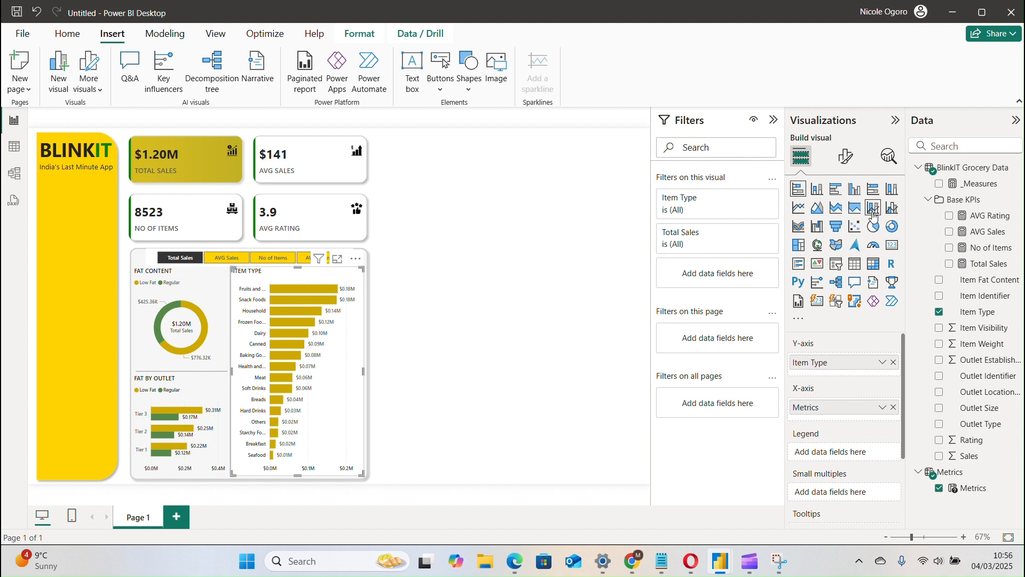
click(844, 157)
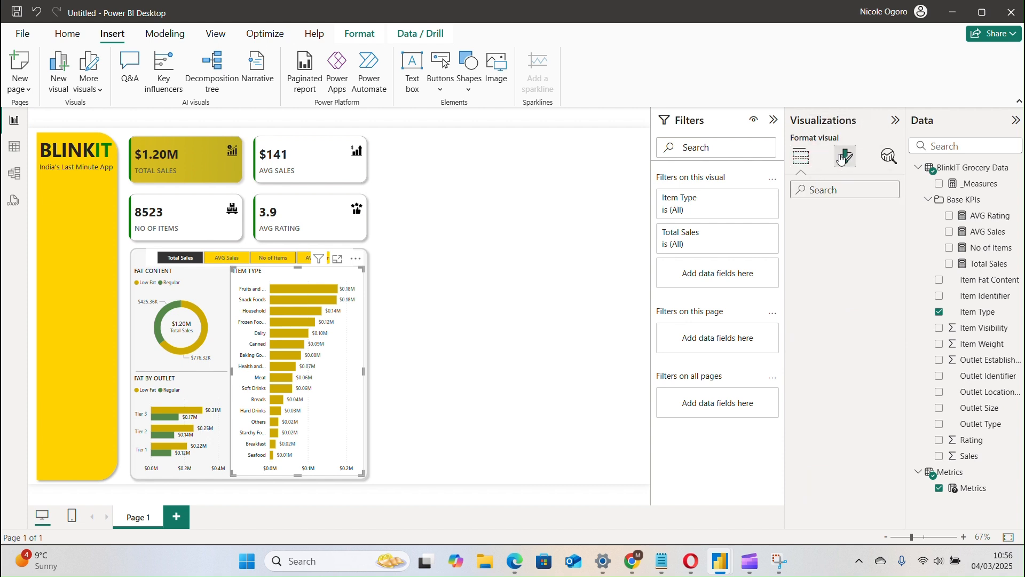
click(843, 217)
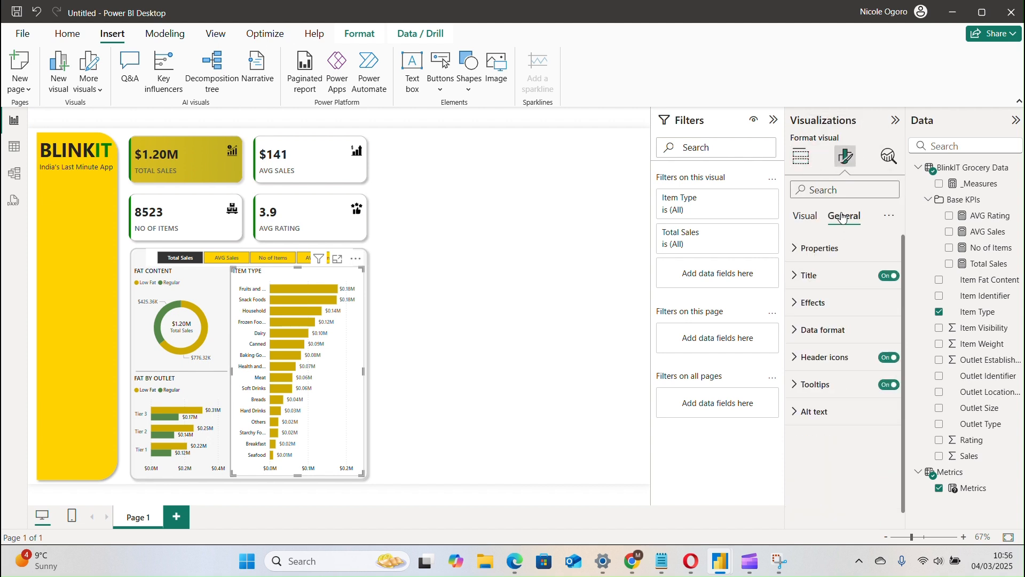
click(871, 306)
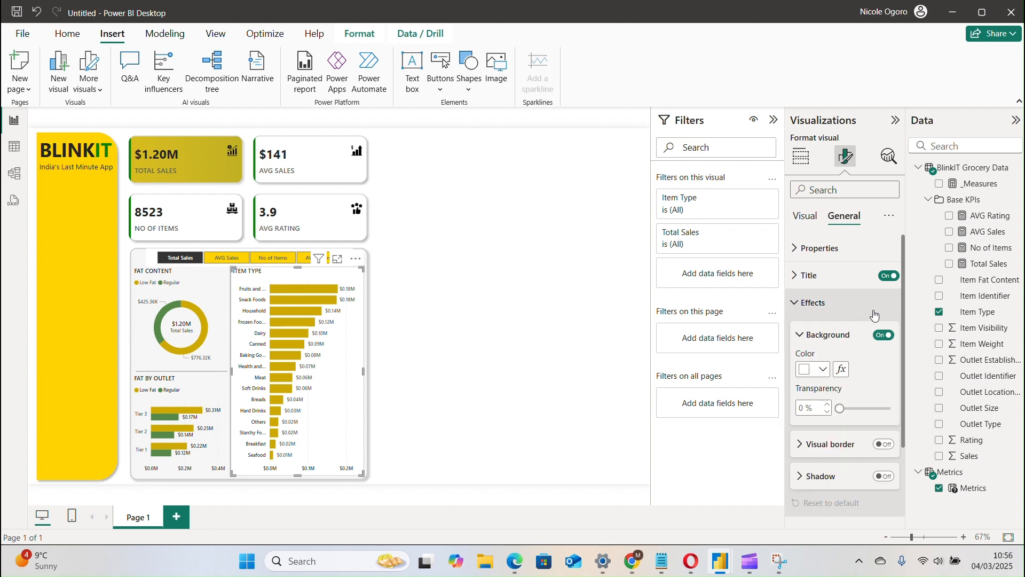
click(884, 336)
click(885, 336)
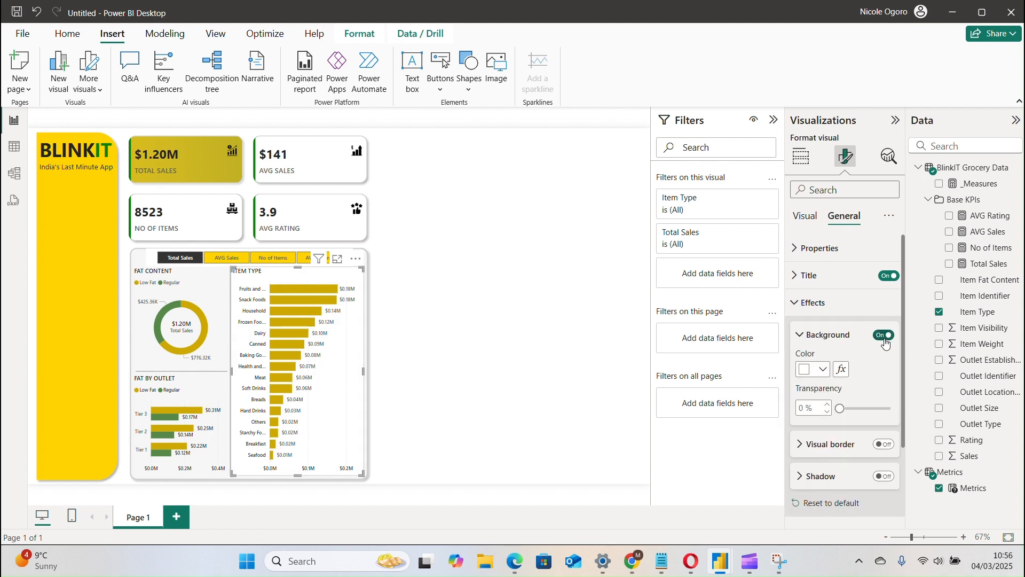
click(884, 336)
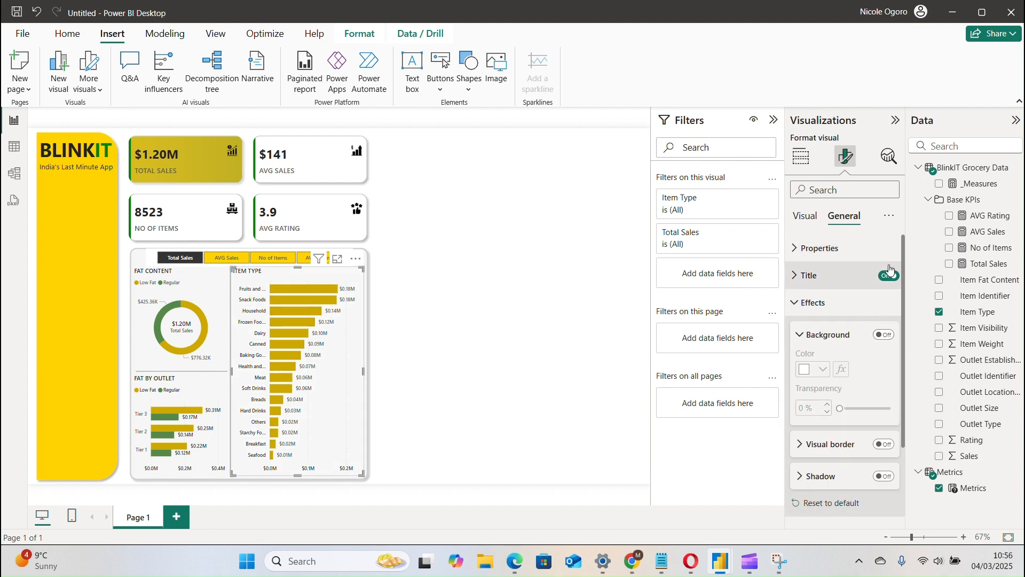
click(821, 308)
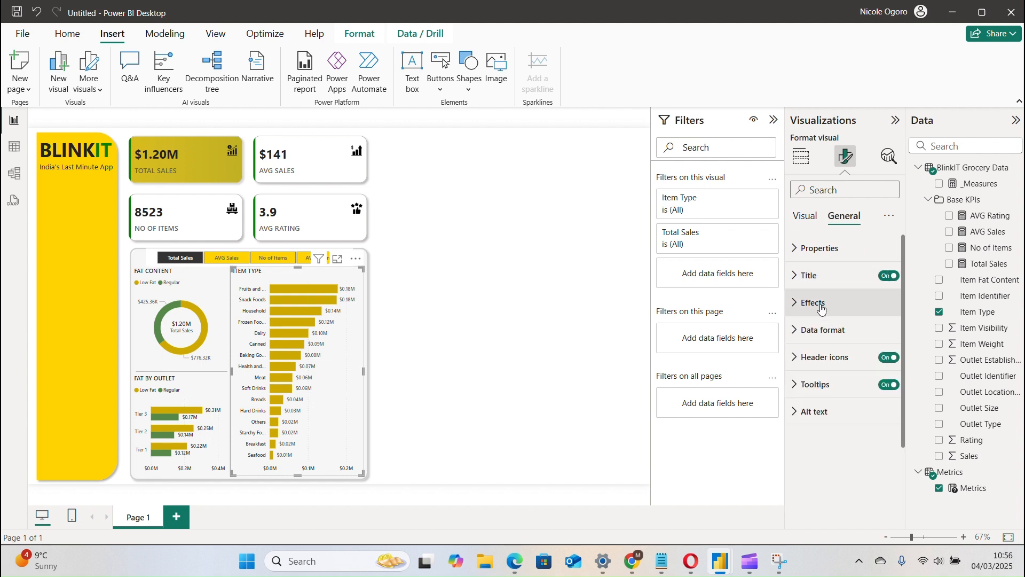
click(828, 335)
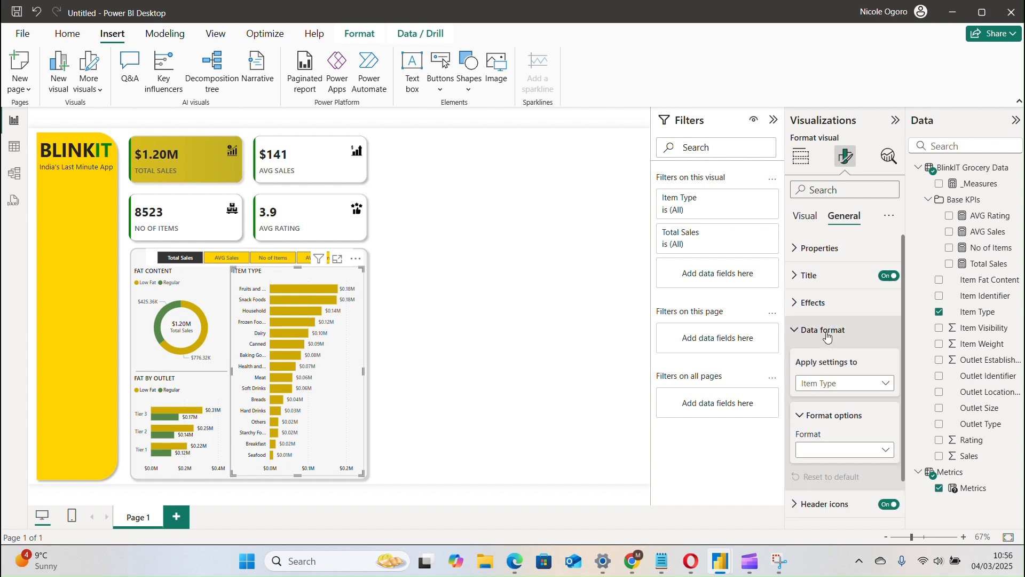
click(828, 336)
click(837, 367)
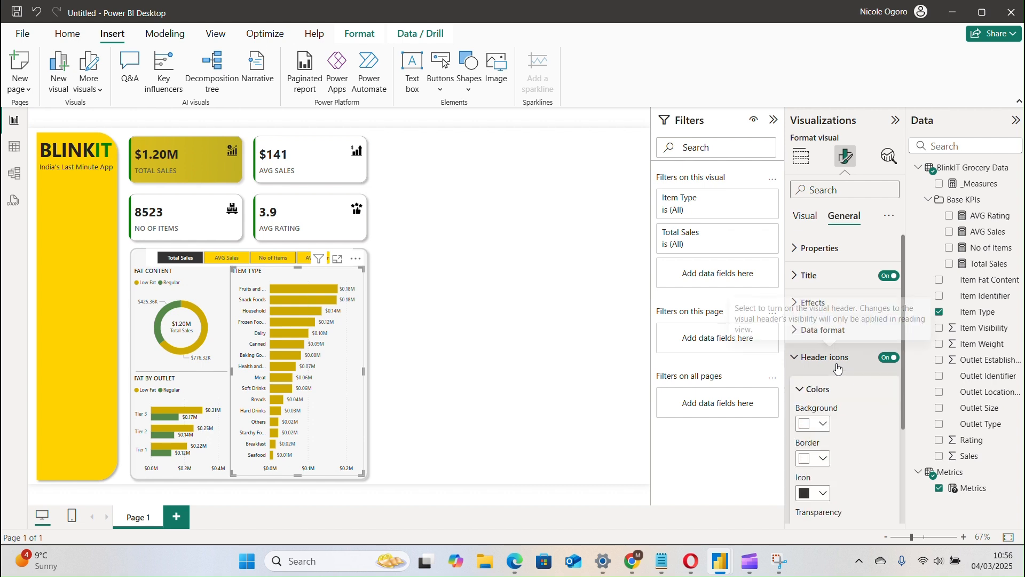
click(838, 368)
click(893, 360)
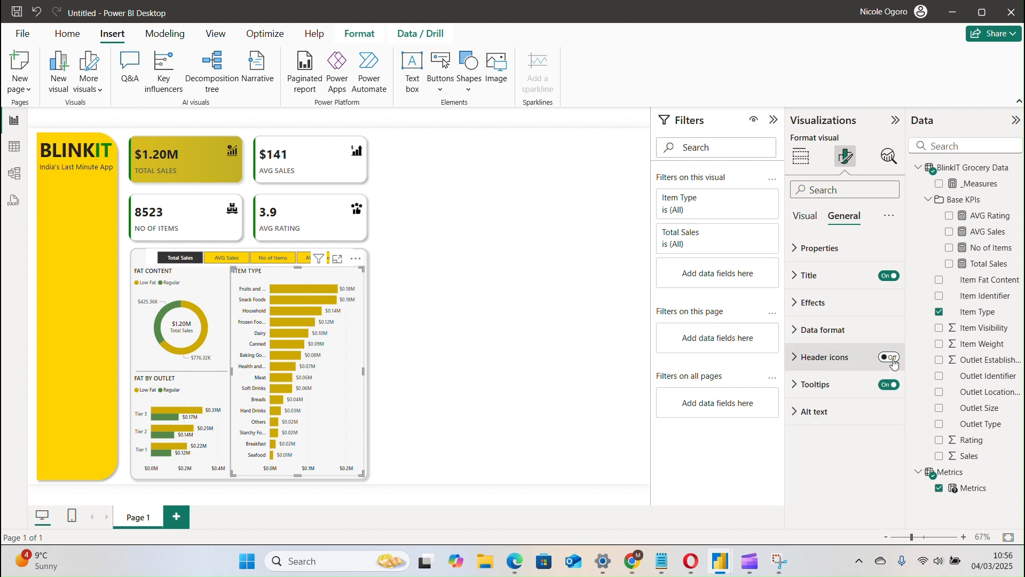
click(893, 359)
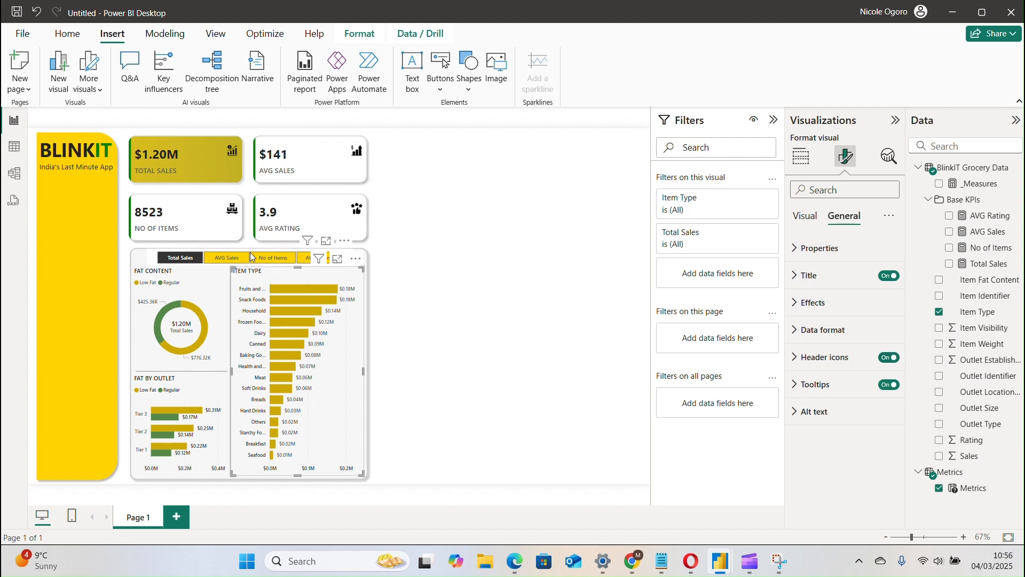
Turn off the background of the Metrics slicer above the charts.
click(152, 262)
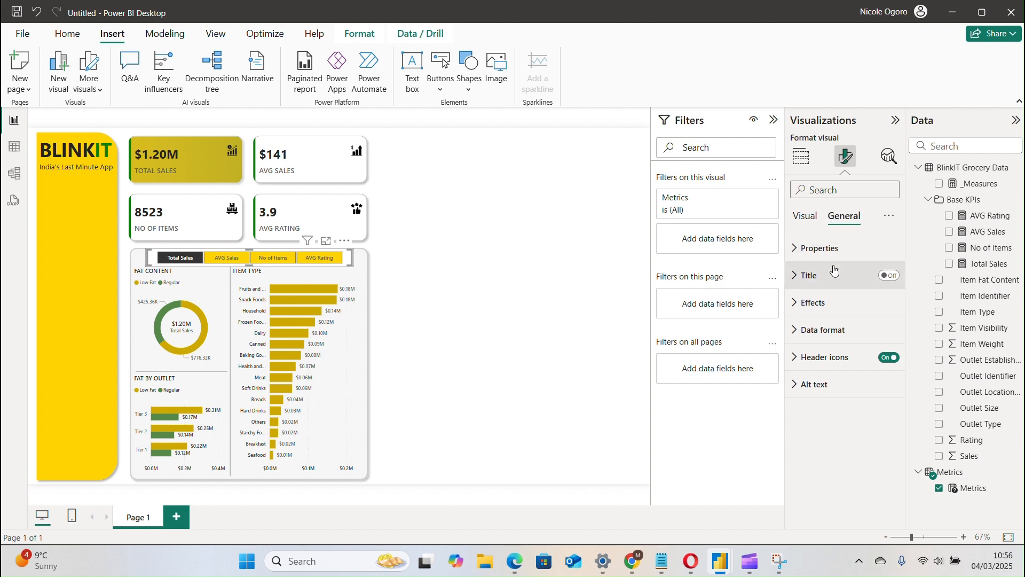
click(858, 309)
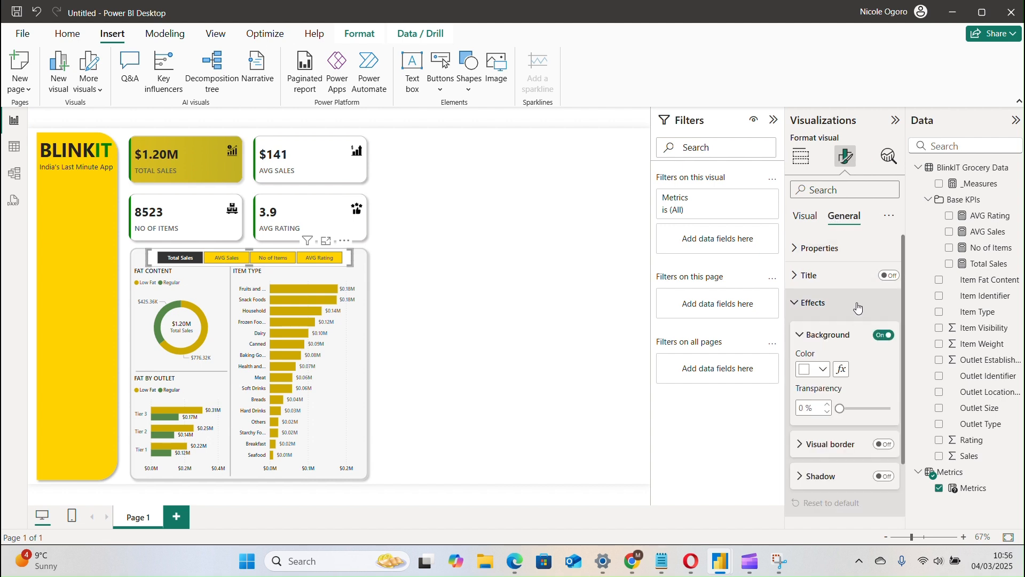
click(885, 336)
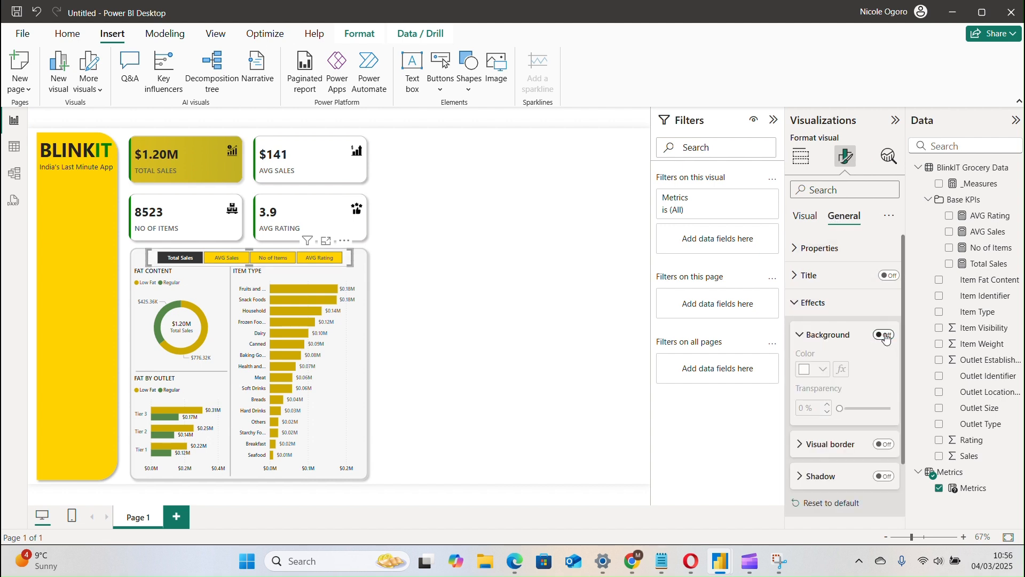
click(586, 319)
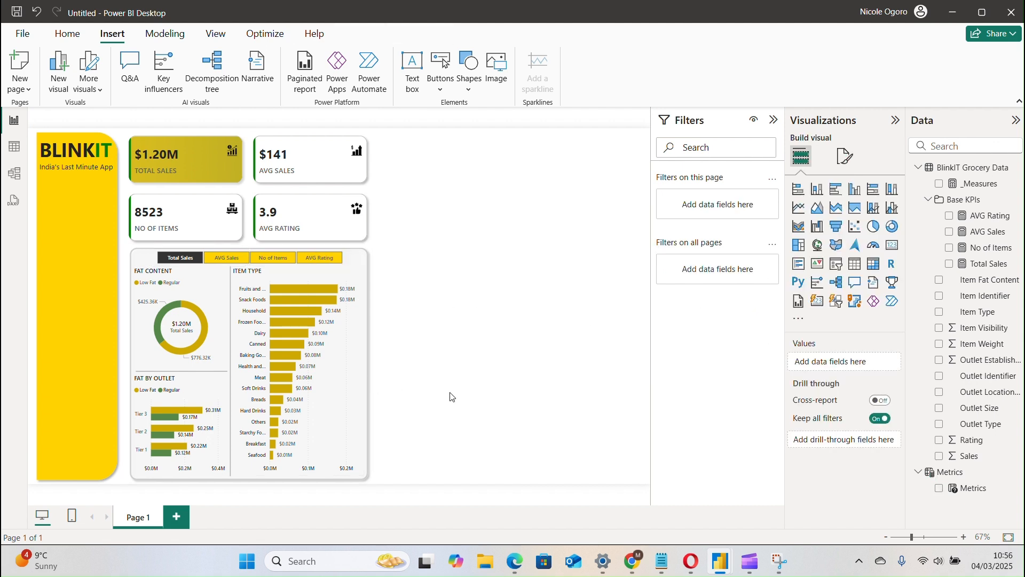
Duplicate the gray rounded panel behind the charts and place the copy in the empty area beside the AVG Sales card.
click(368, 322)
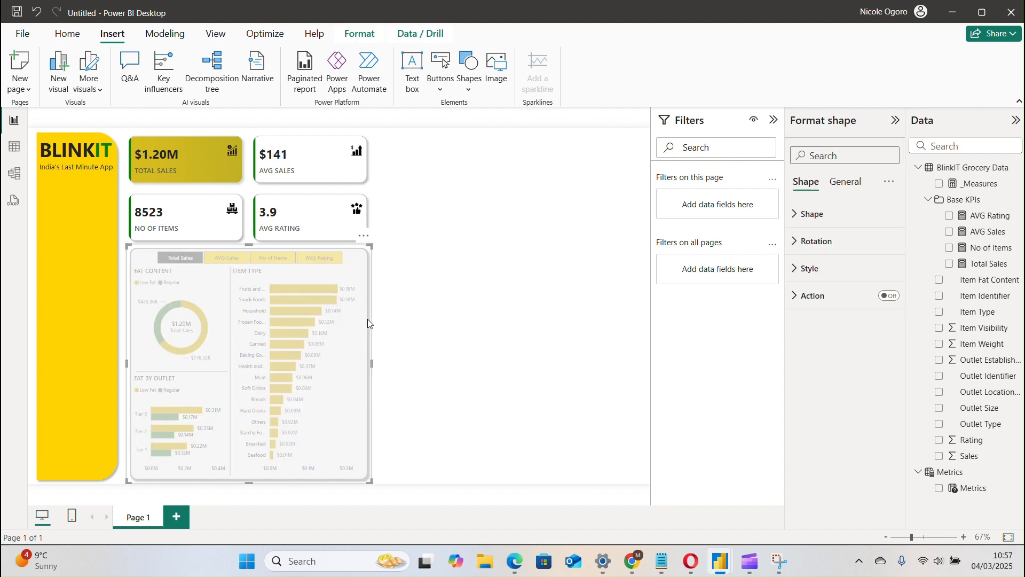
click(438, 245)
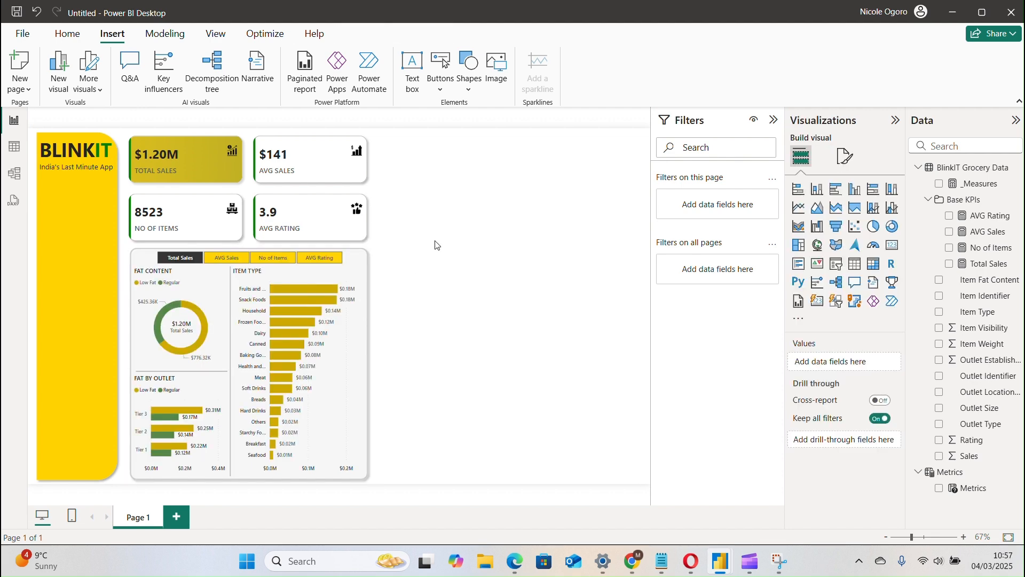
key(ctrl+v)
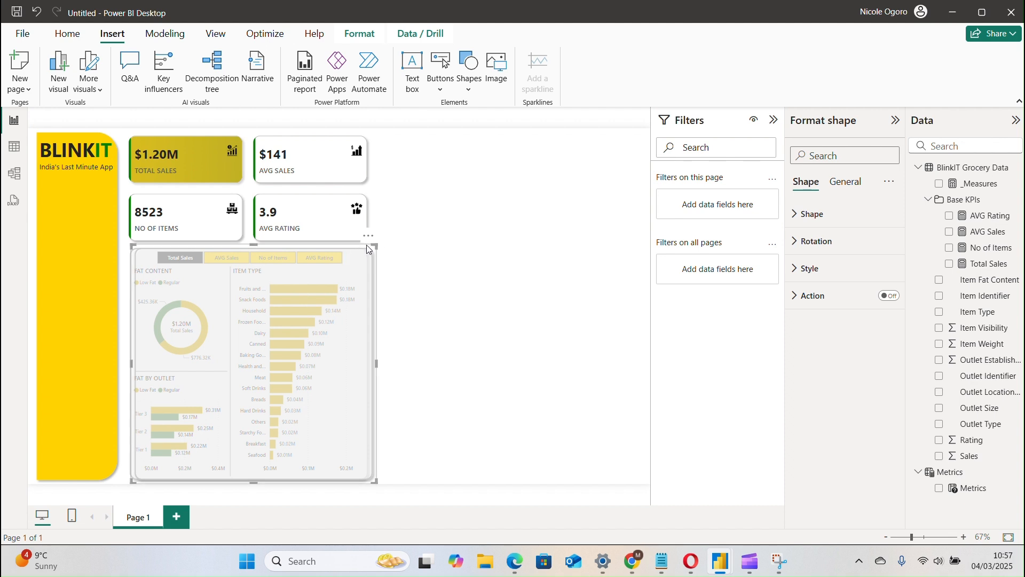
drag(367, 246, 607, 137)
click(530, 433)
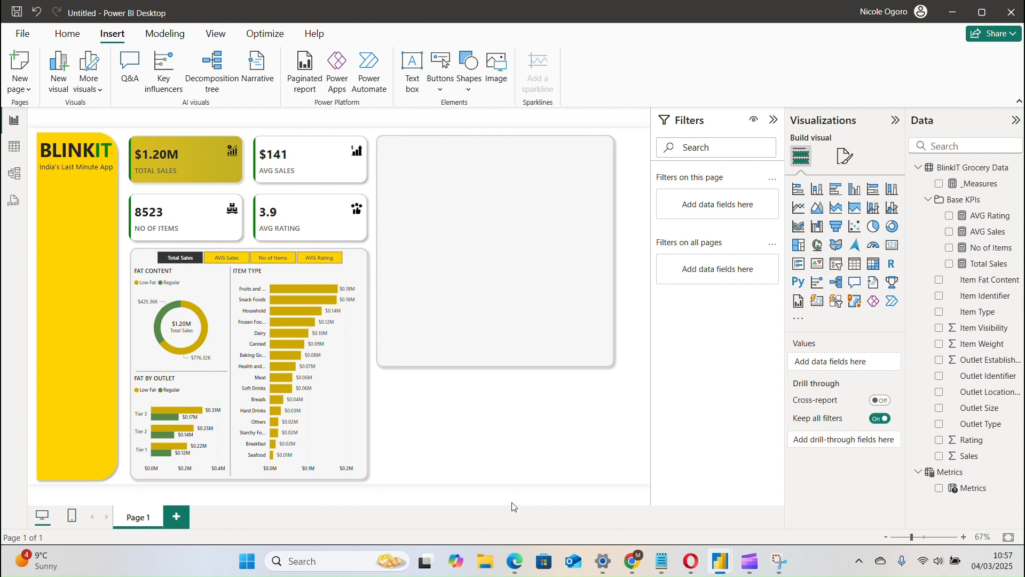
Enlarge the copied panel down to the lower edge of the chart panel and outward to the far edge of the page.
click(538, 199)
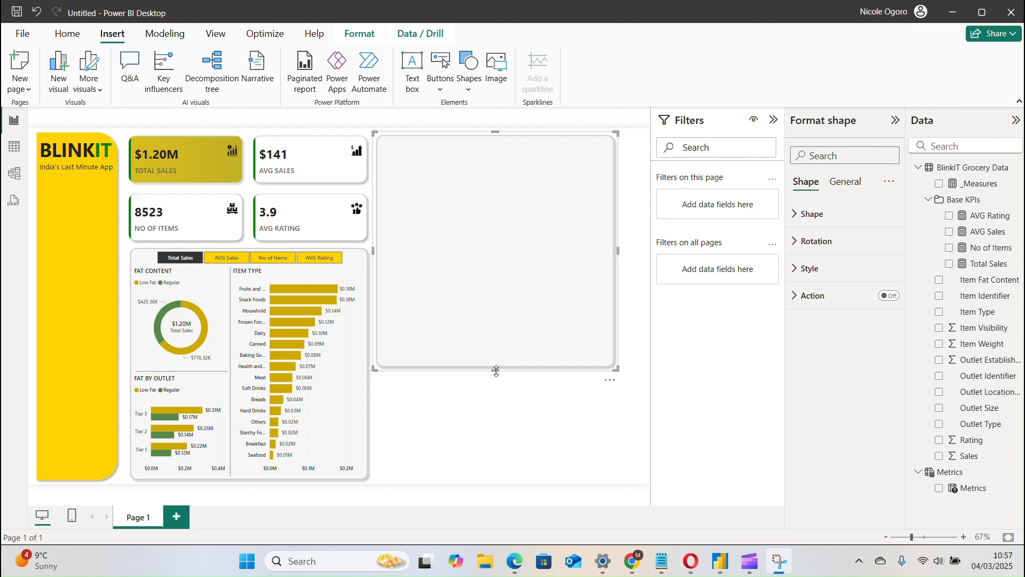
drag(496, 370, 515, 484)
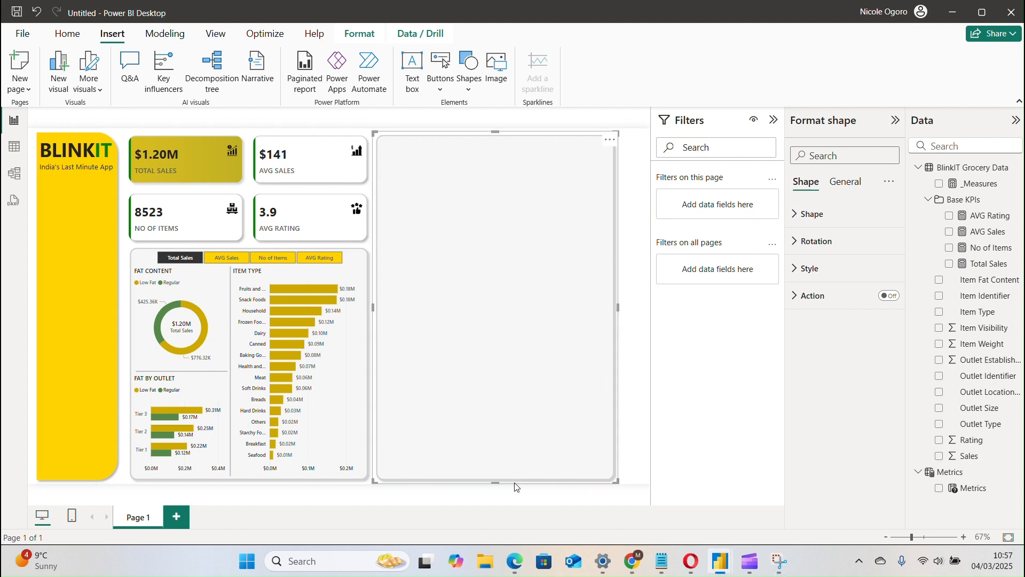
click(624, 307)
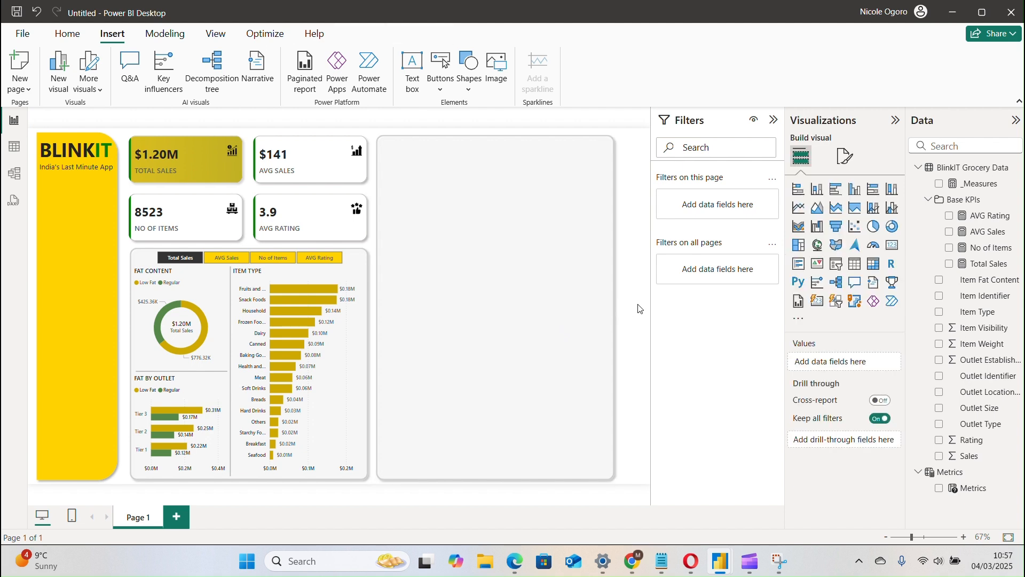
click(589, 300)
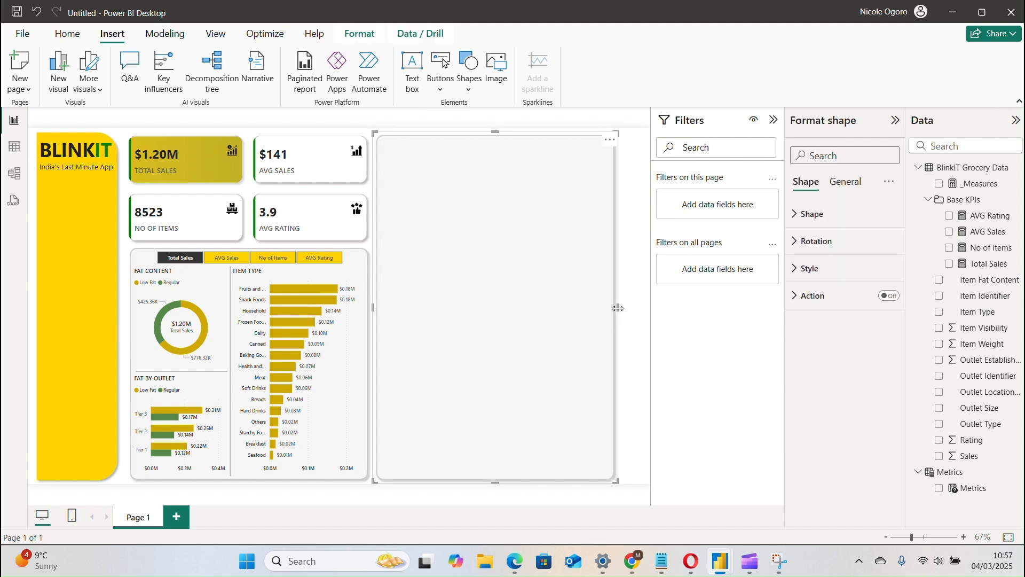
drag(618, 308, 646, 307)
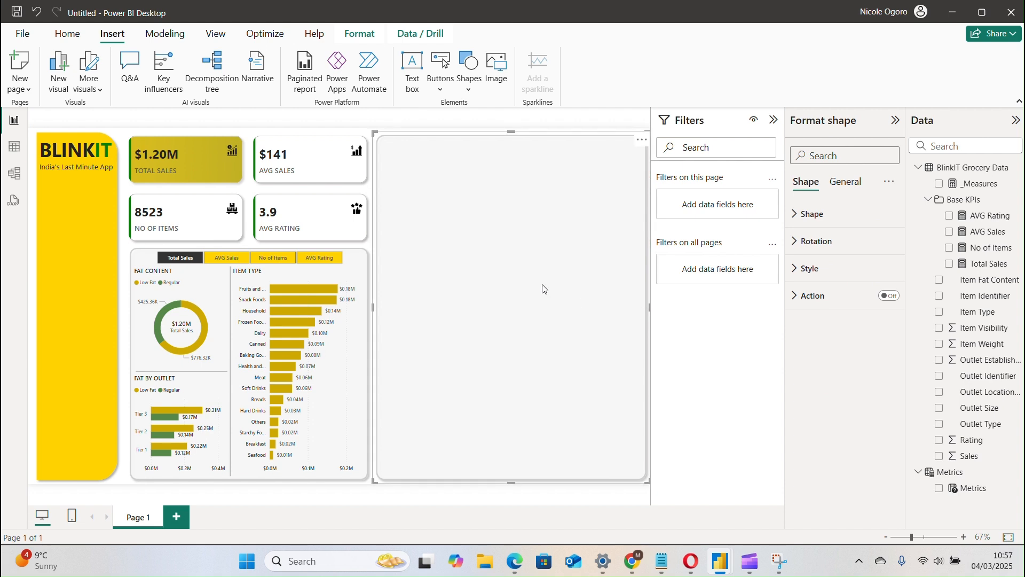
Extend the empty panel slightly upward so its upper edge lines up with the yellow BLINKIT sidebar.
click(303, 164)
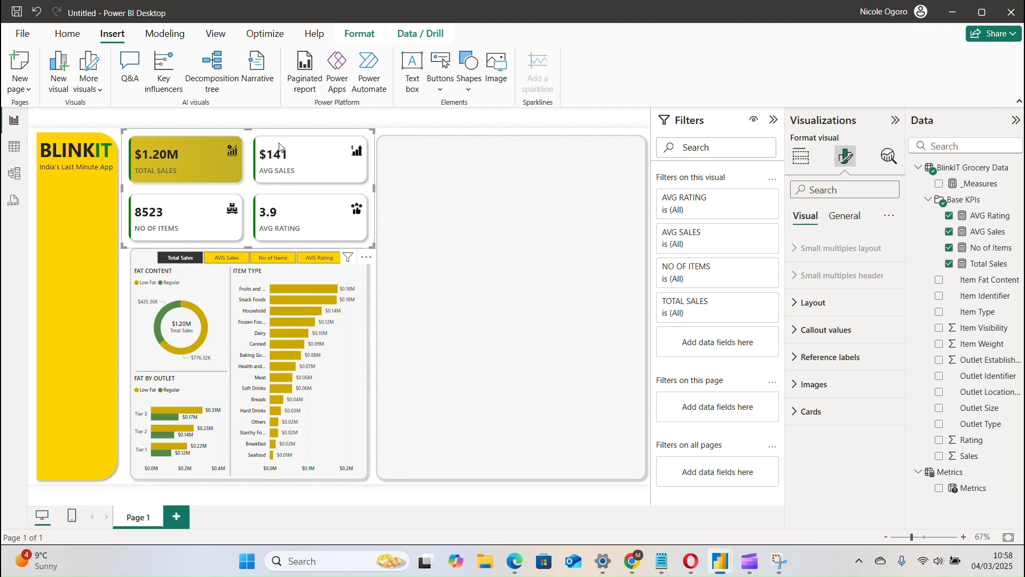
drag(289, 149, 289, 149)
click(427, 150)
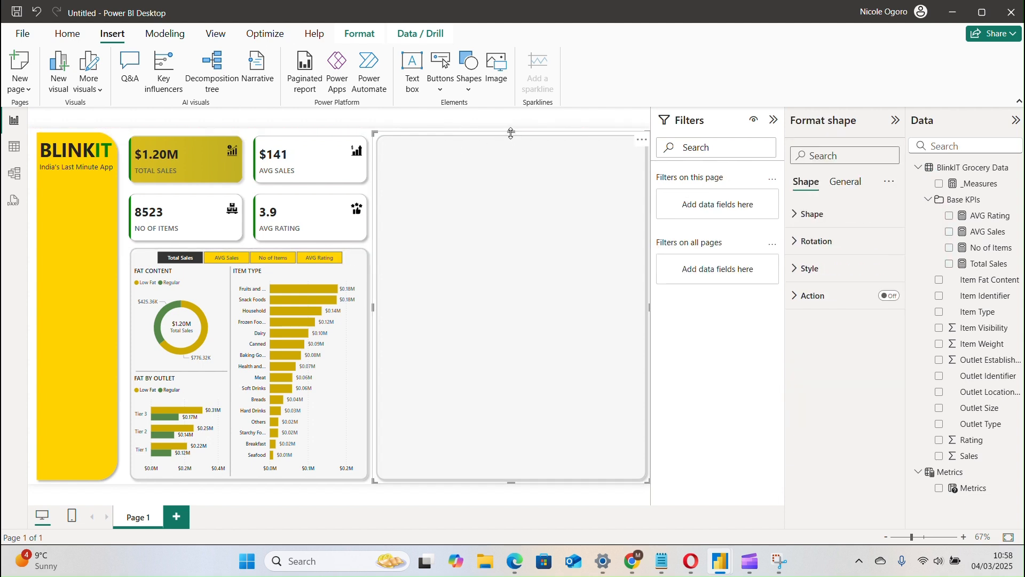
drag(511, 130, 512, 131)
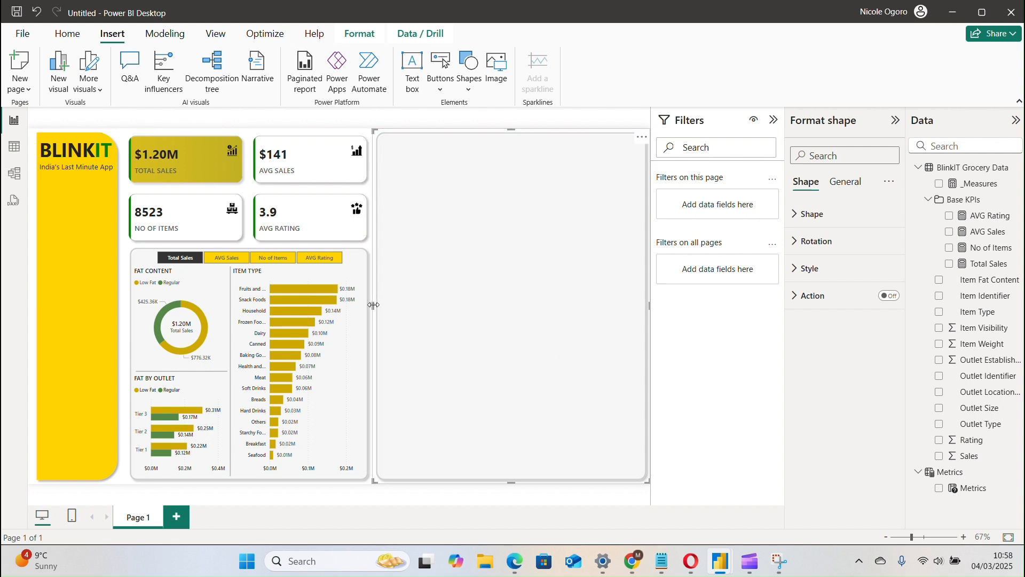
drag(372, 305, 369, 305)
drag(512, 481, 513, 483)
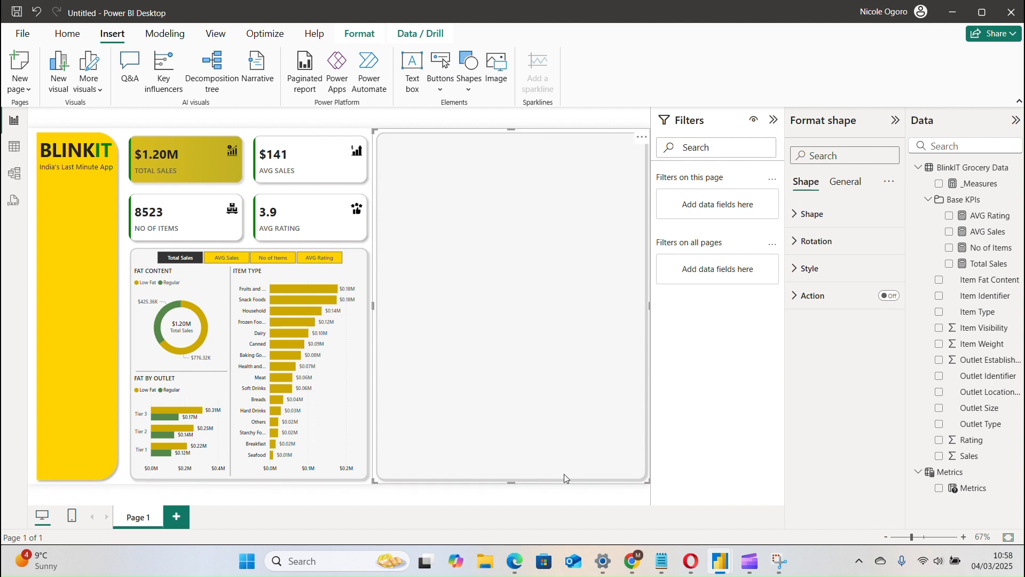